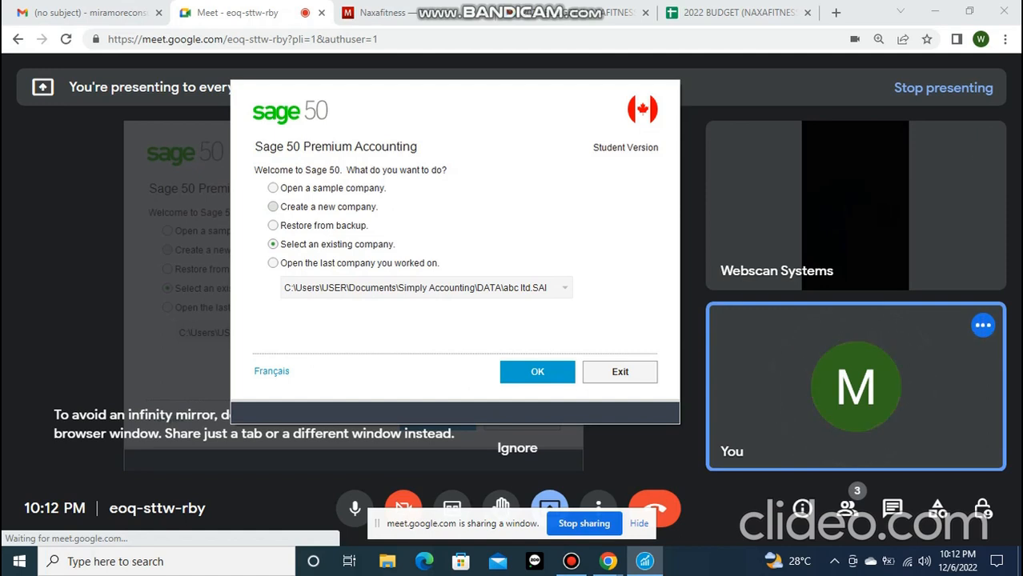
Open the last company worked on, abc ltd.SAI
click(273, 263)
click(537, 373)
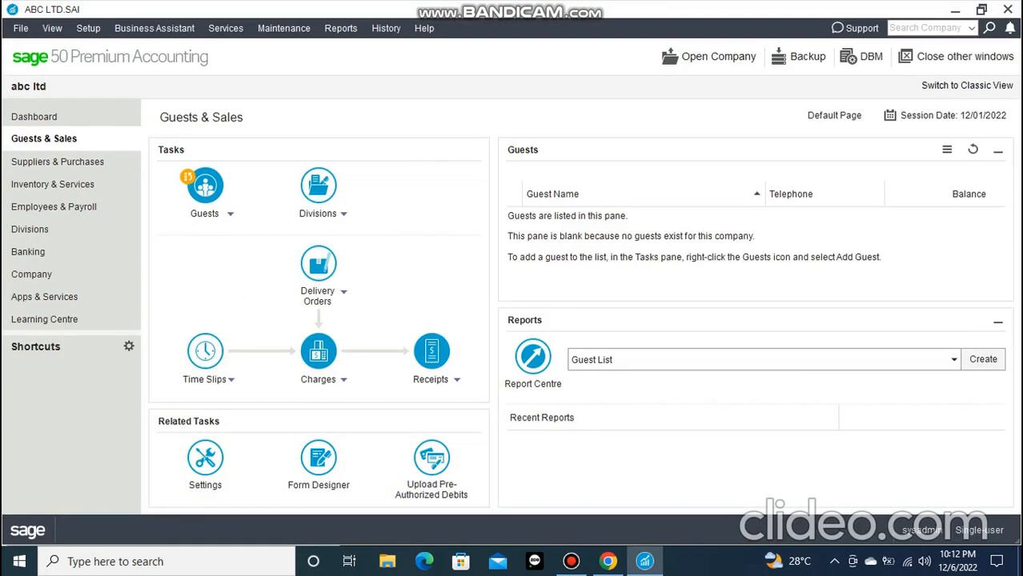
click(571, 562)
click(571, 562)
Open the chart of accounts list from the Company module and display it with debit and credit columns
click(32, 275)
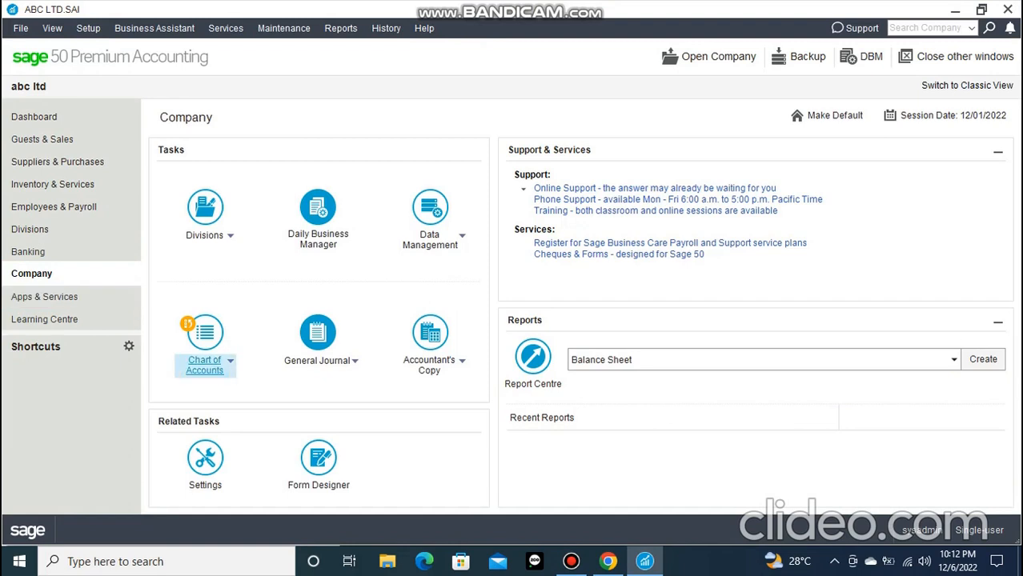
click(230, 361)
click(210, 386)
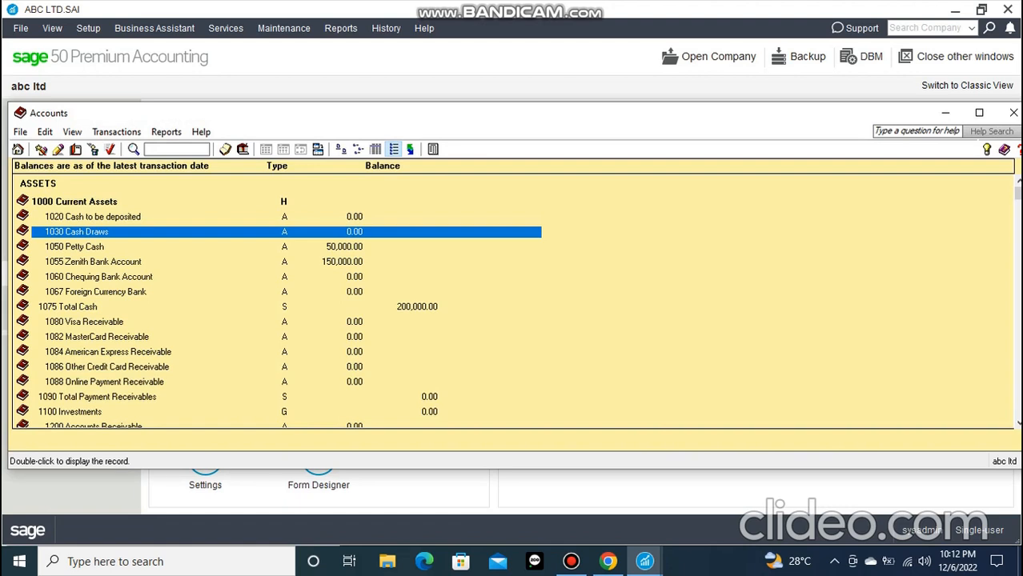
scroll(512, 301, down, 1)
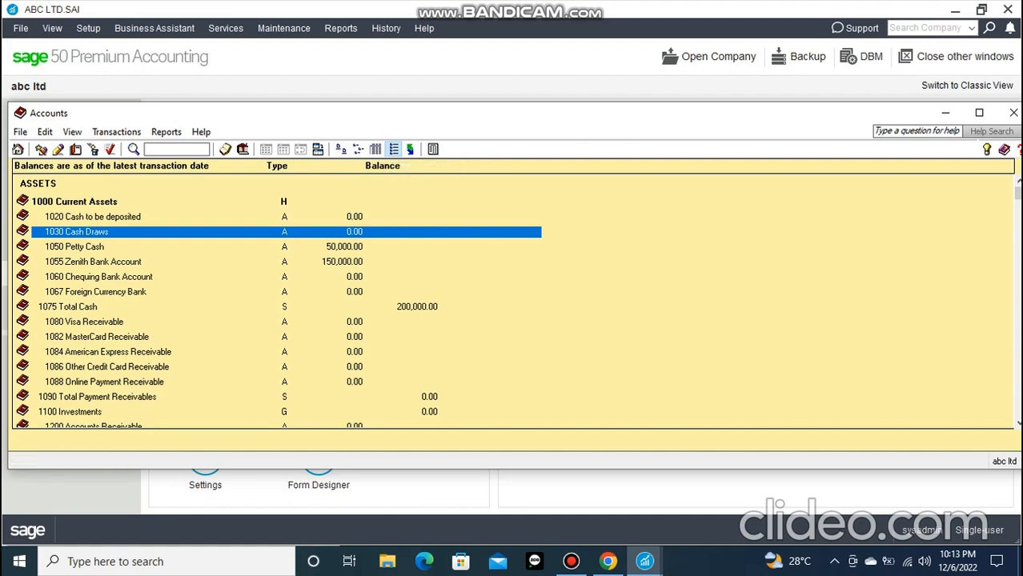
click(375, 149)
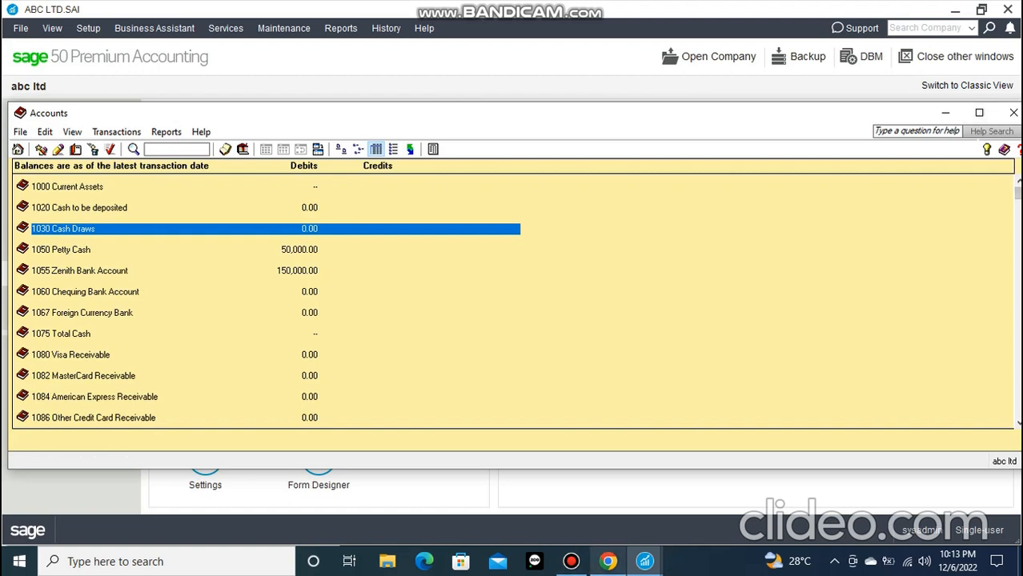
Switch to the Google Meet call in Chrome and present the entire screen
click(608, 562)
click(550, 509)
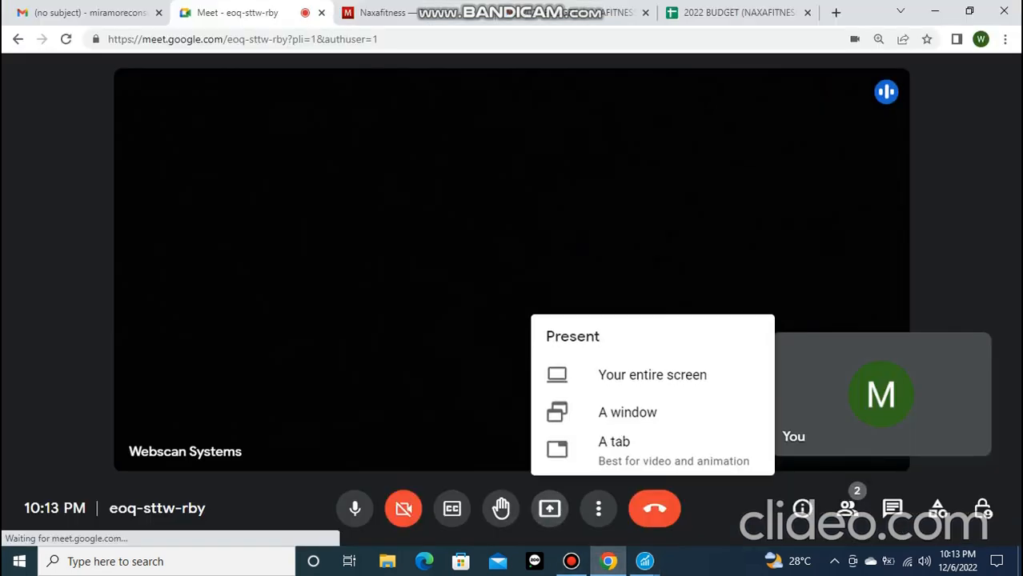
click(611, 373)
click(431, 210)
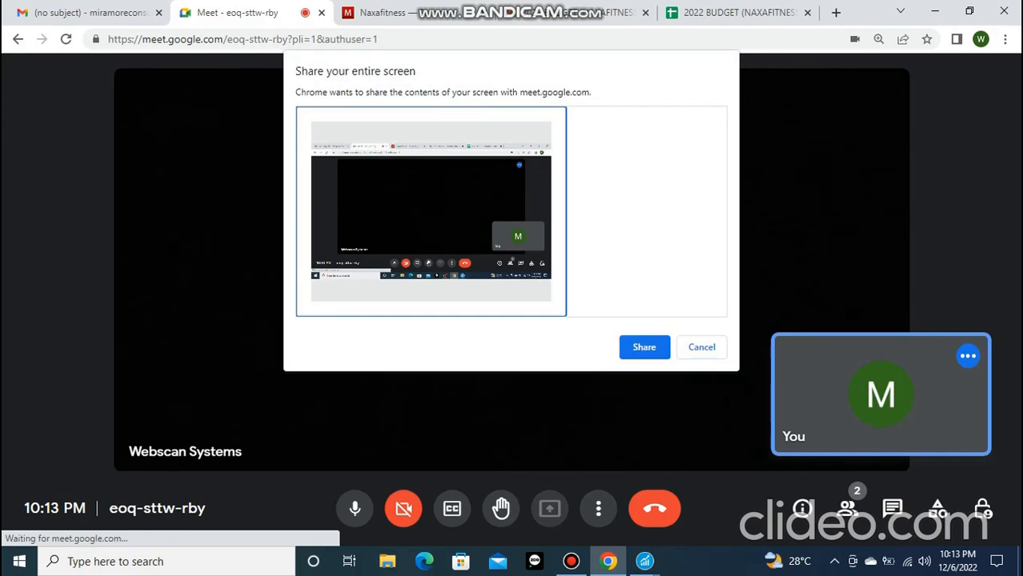
click(643, 347)
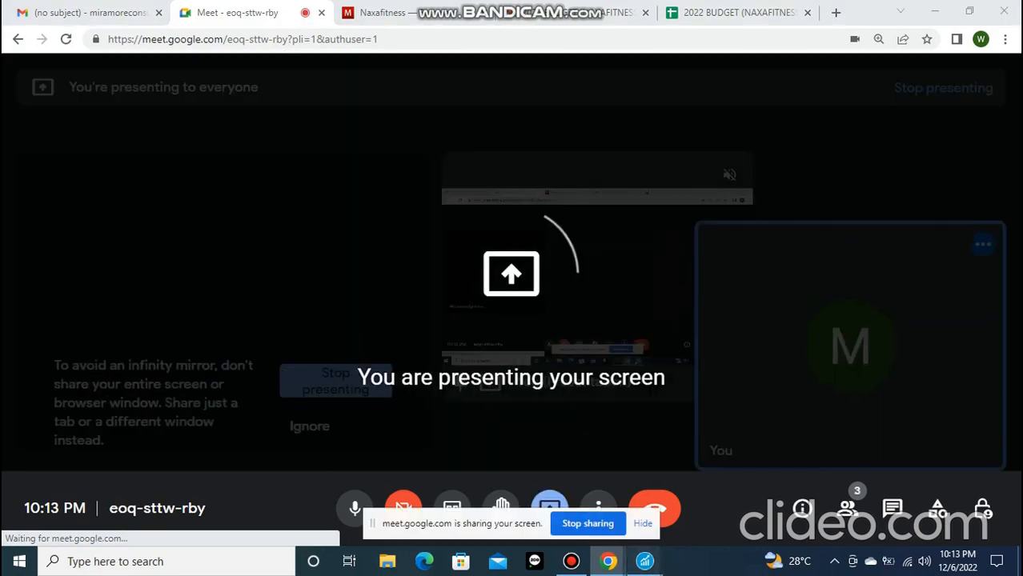
Return to Sage 50, close the open Accounts window and reopen the chart of accounts list from the Company module
mouse_move(644, 561)
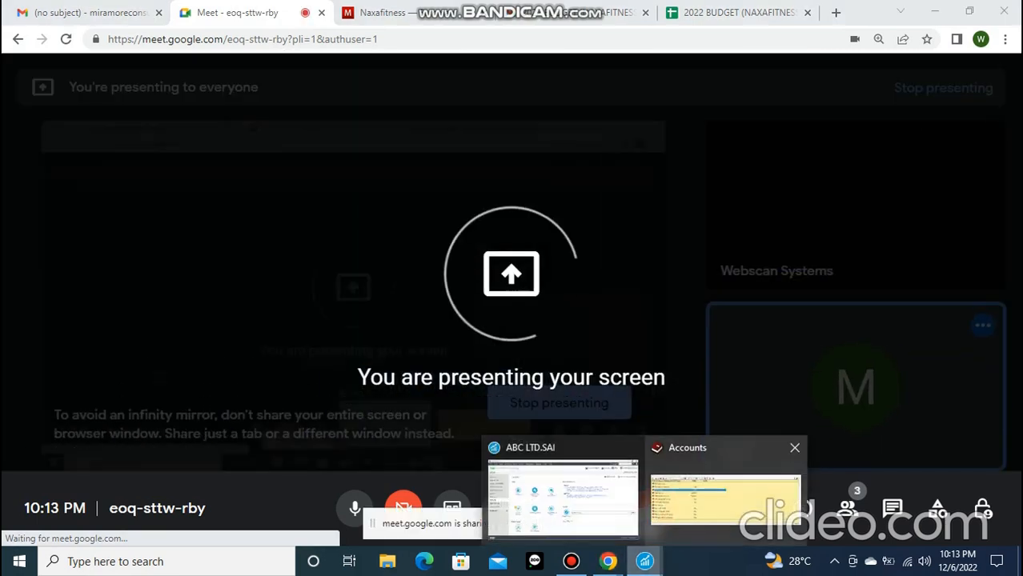
click(726, 496)
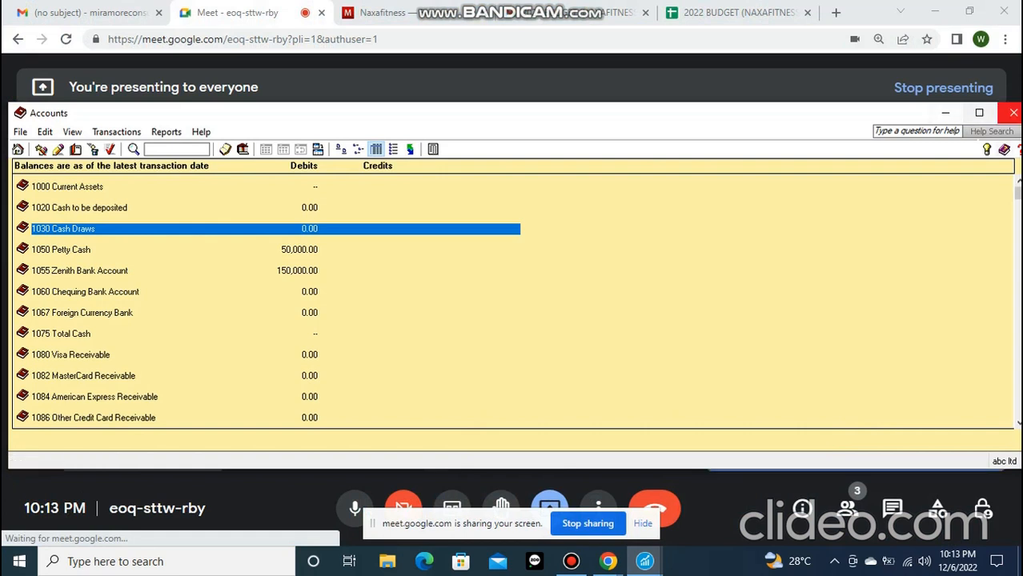
click(1014, 113)
click(644, 561)
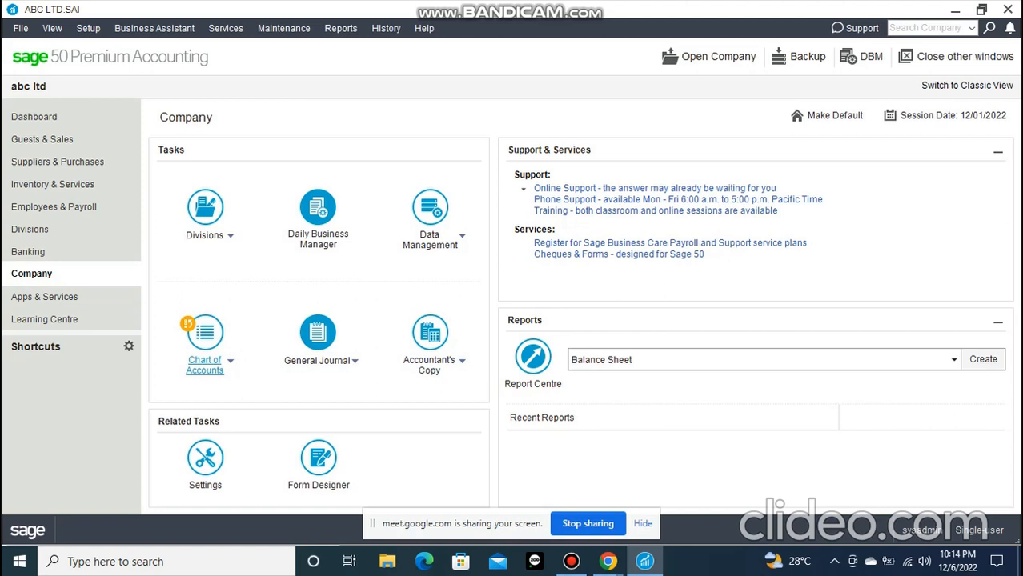
click(230, 361)
click(213, 388)
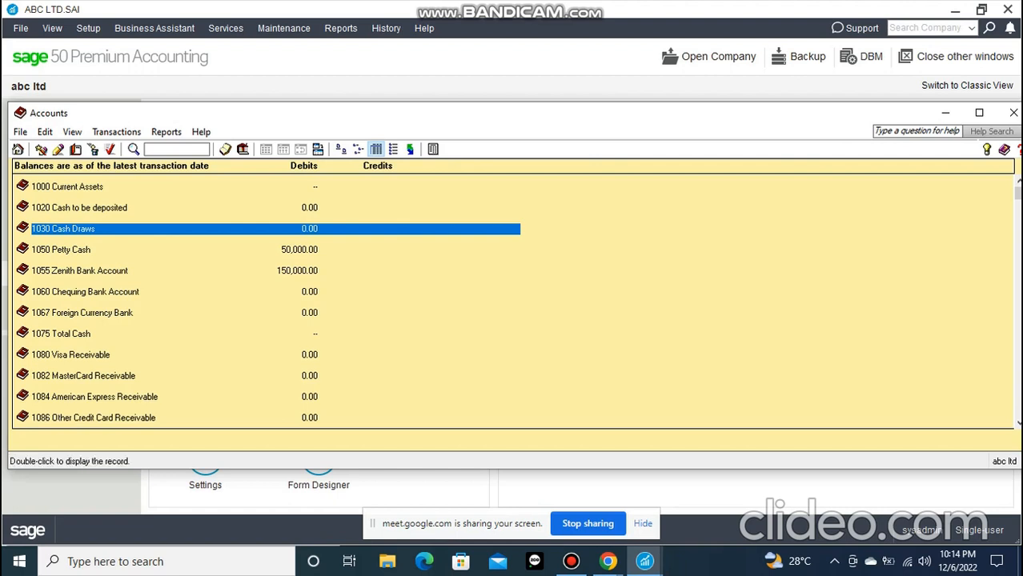
View the accounts list by account type and as large icons
scroll(512, 301, down, 2)
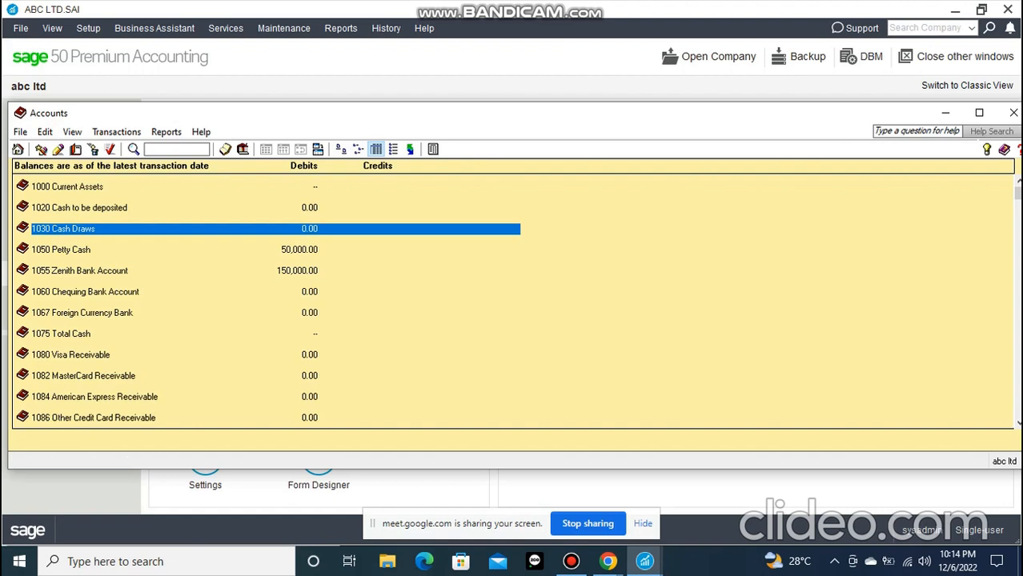
click(393, 150)
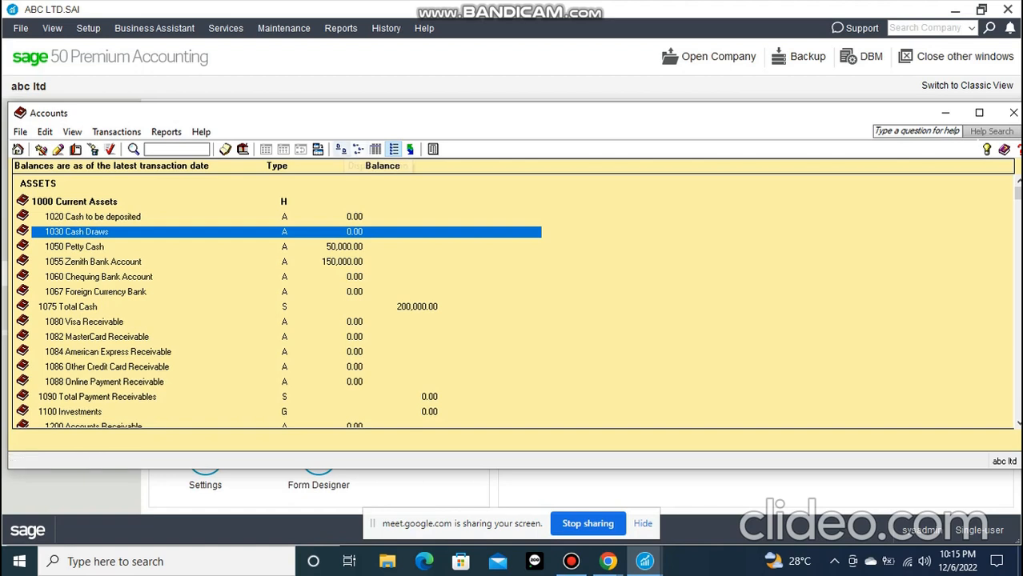
click(341, 150)
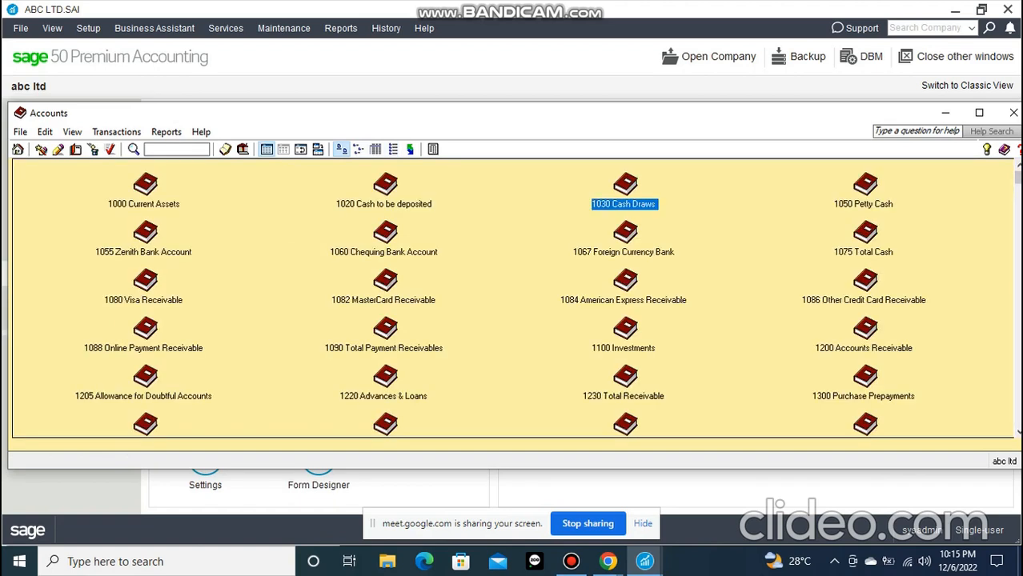
Display the accounts by small icon in a maximized Accounts window and refresh the data
click(978, 113)
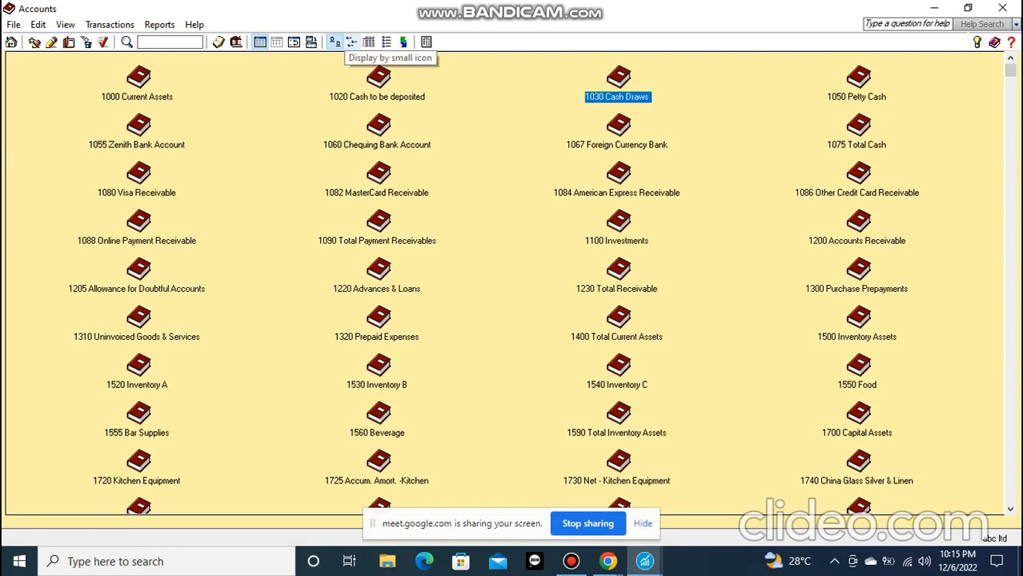
click(352, 42)
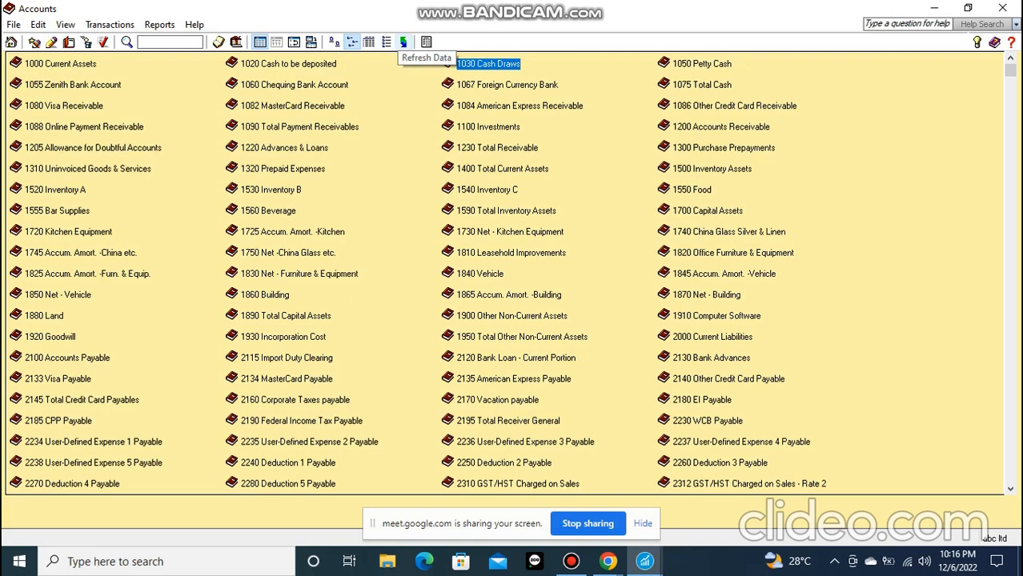
click(403, 41)
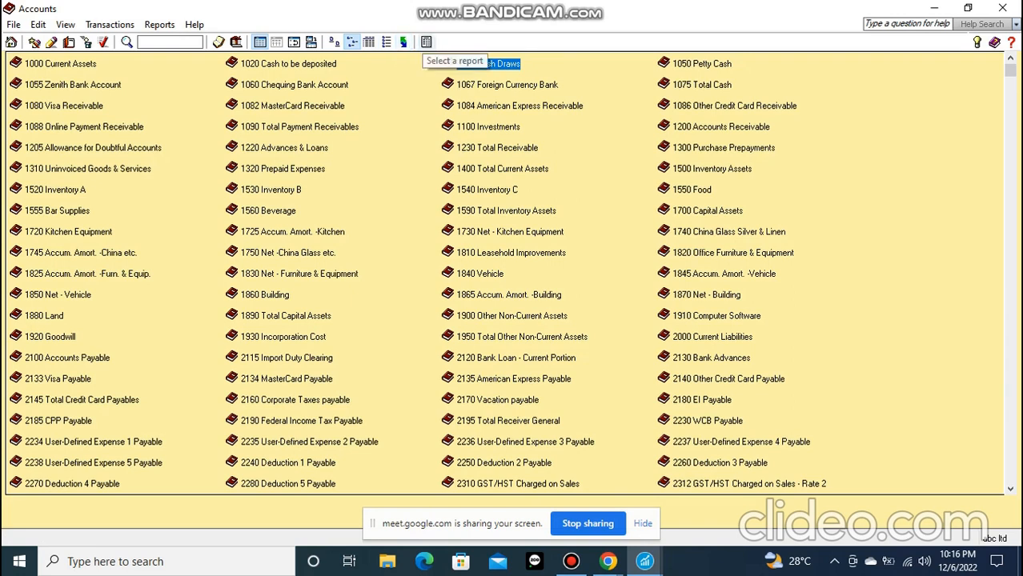
Select the Trial Balance report from the Accounts window and open its report options
click(426, 42)
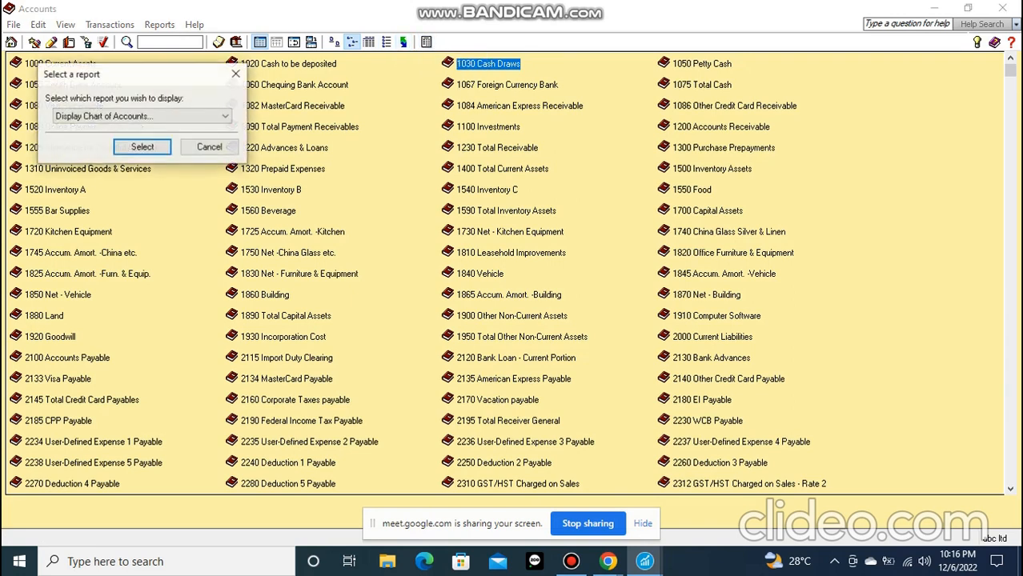
click(236, 74)
click(425, 42)
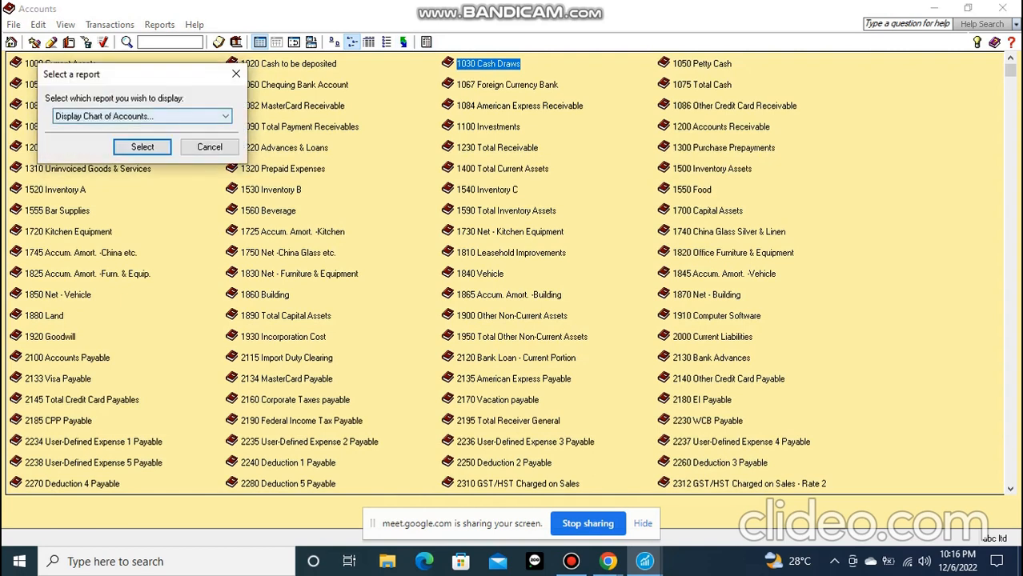
click(225, 117)
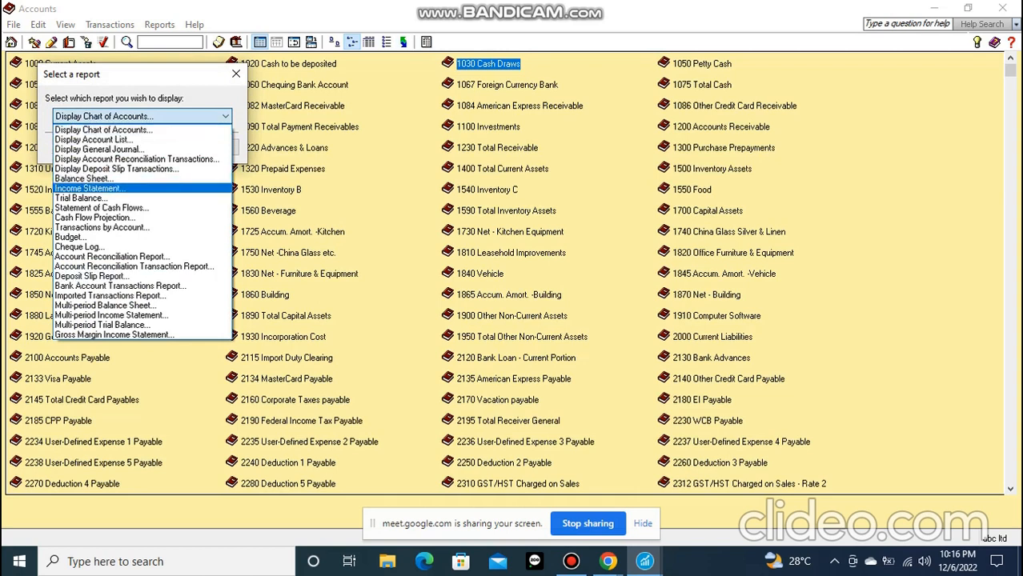
click(96, 198)
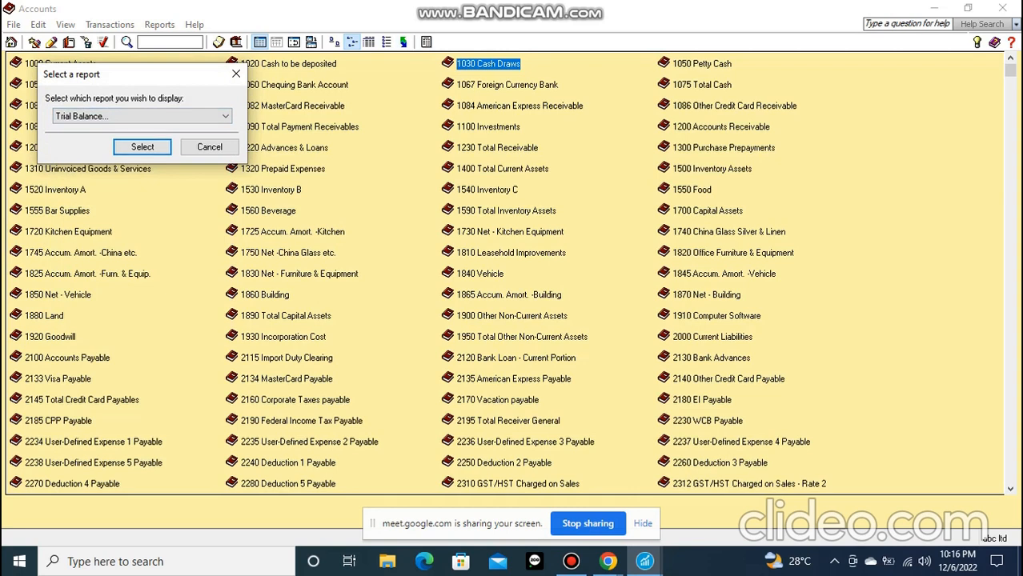
key(Return)
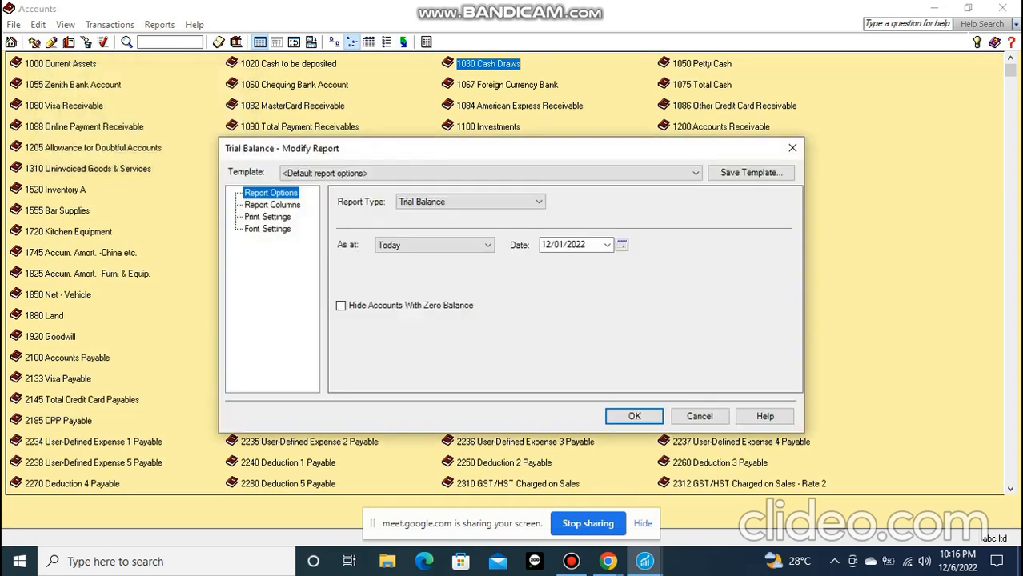
drag(492, 153, 426, 125)
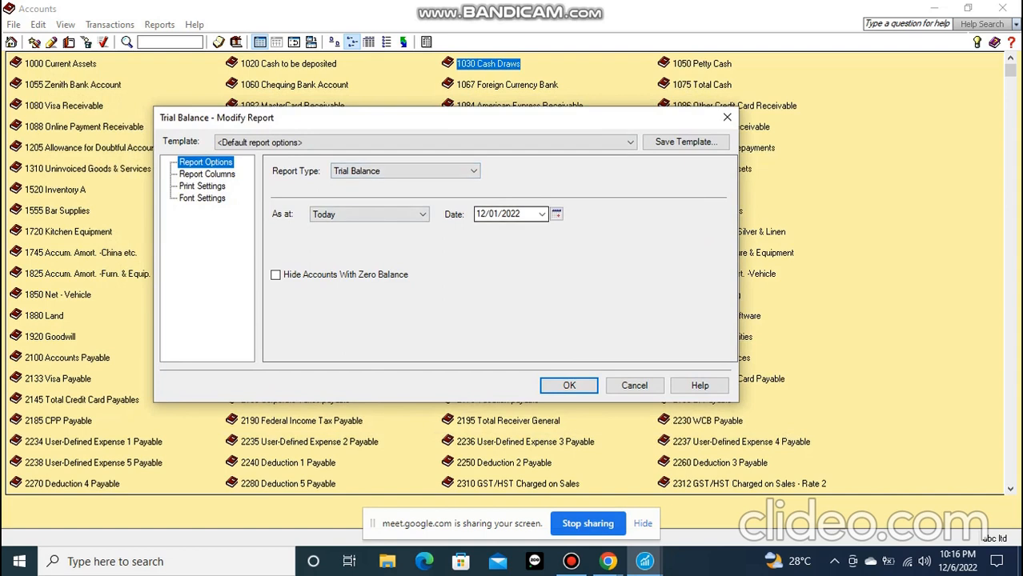
drag(480, 118, 543, 300)
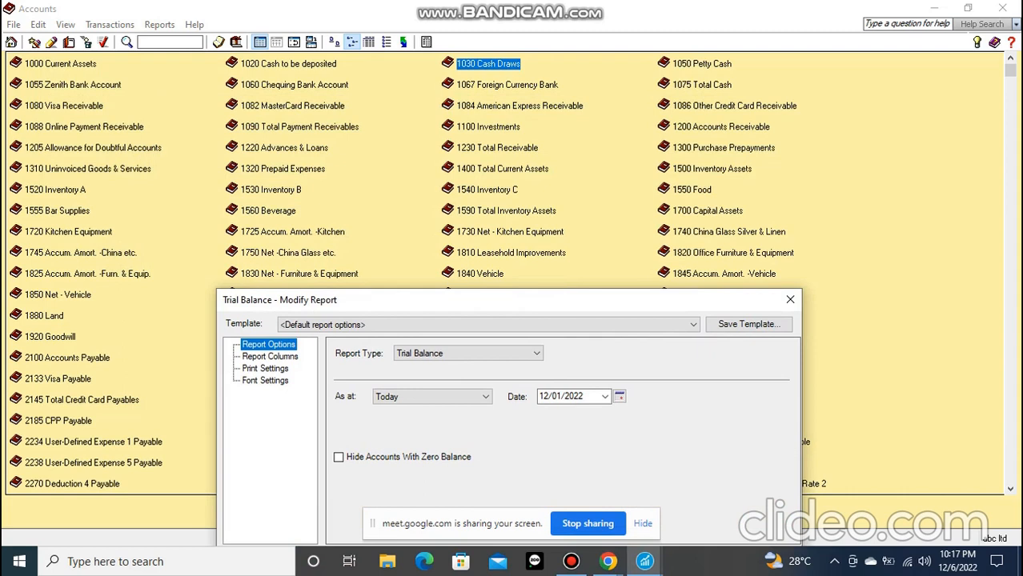
drag(476, 305, 421, 135)
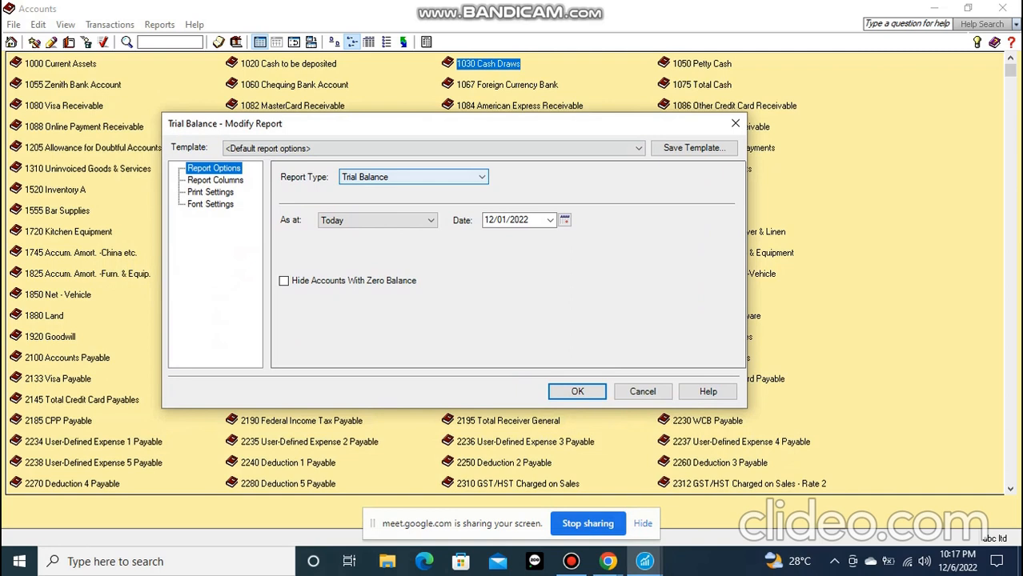
Set the trial balance's as-at period to Custom and check the dates offered for it
key(Tab)
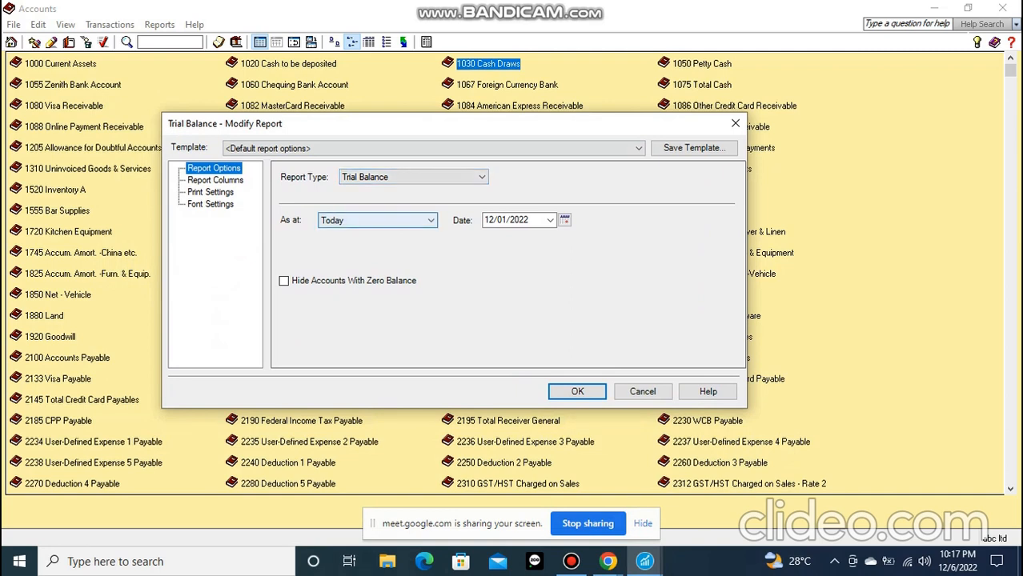
click(430, 220)
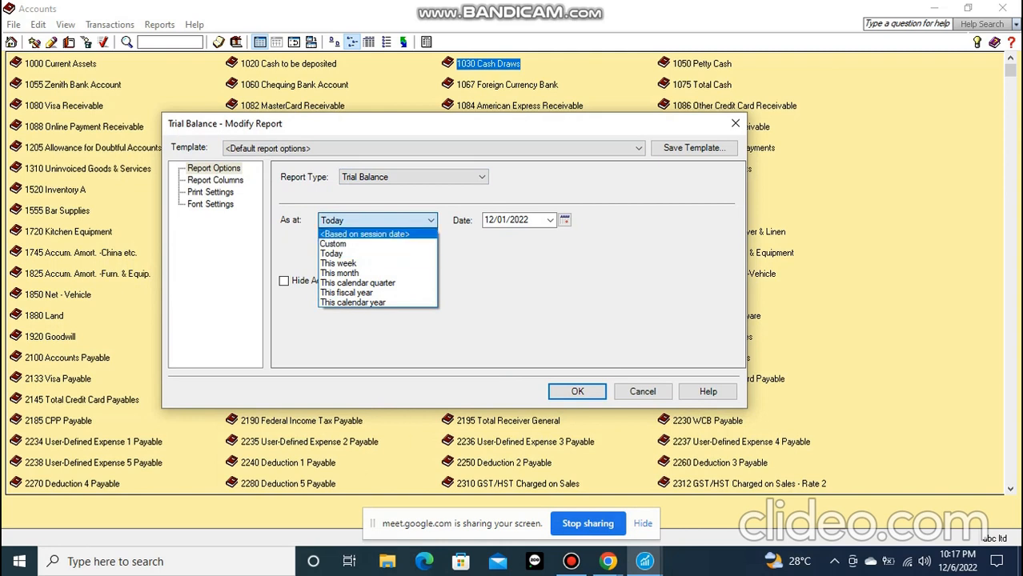
click(400, 220)
click(400, 220)
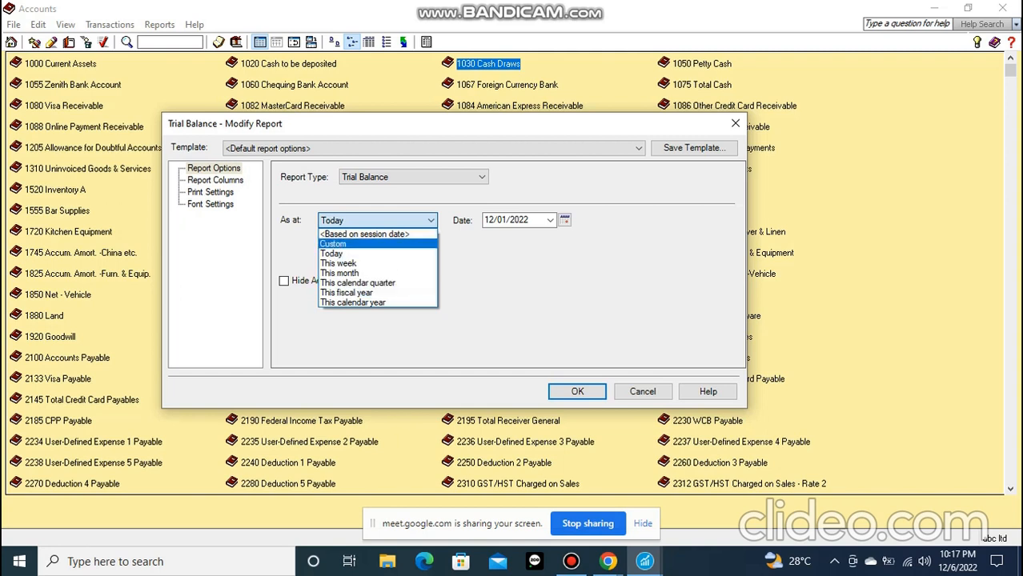
click(333, 243)
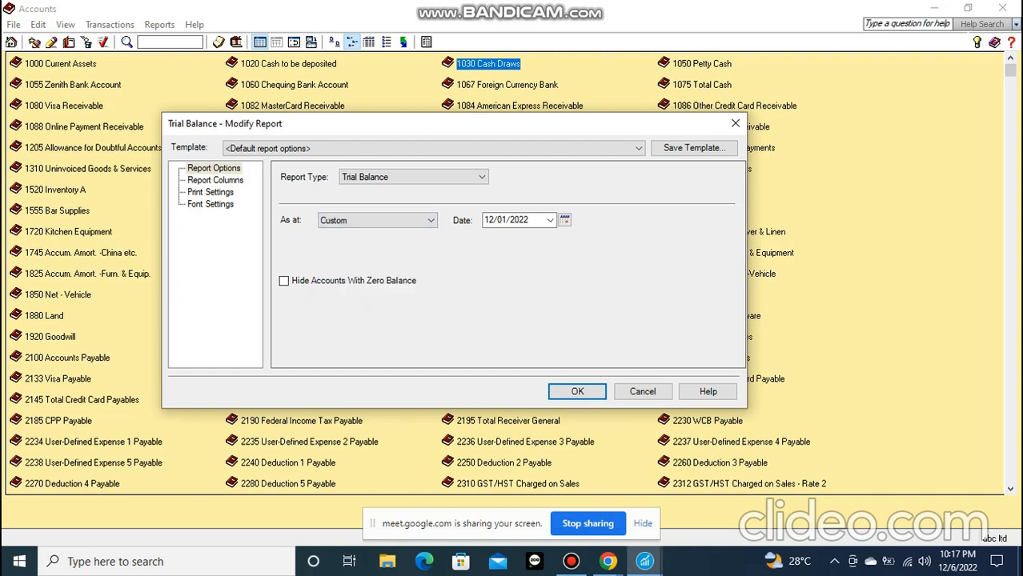
click(550, 220)
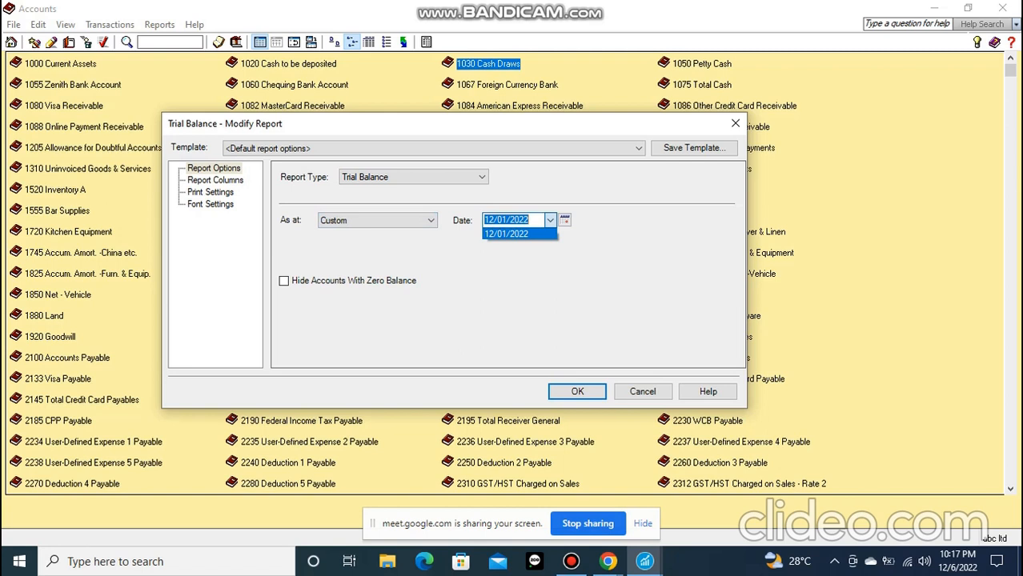
click(550, 220)
Set the trial balance's as-at period to This month, leaving accounts with zero balance included
click(431, 220)
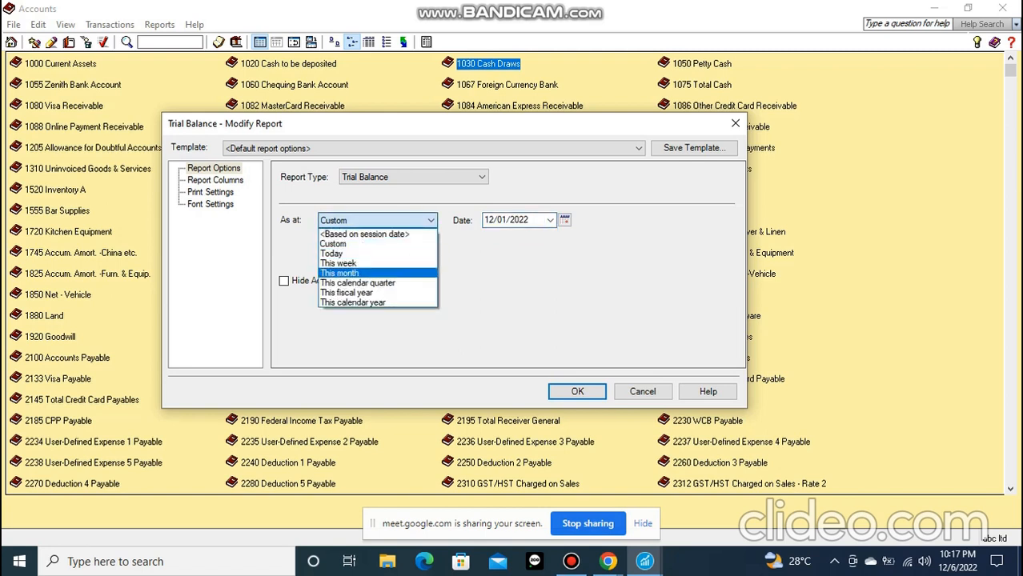
click(362, 273)
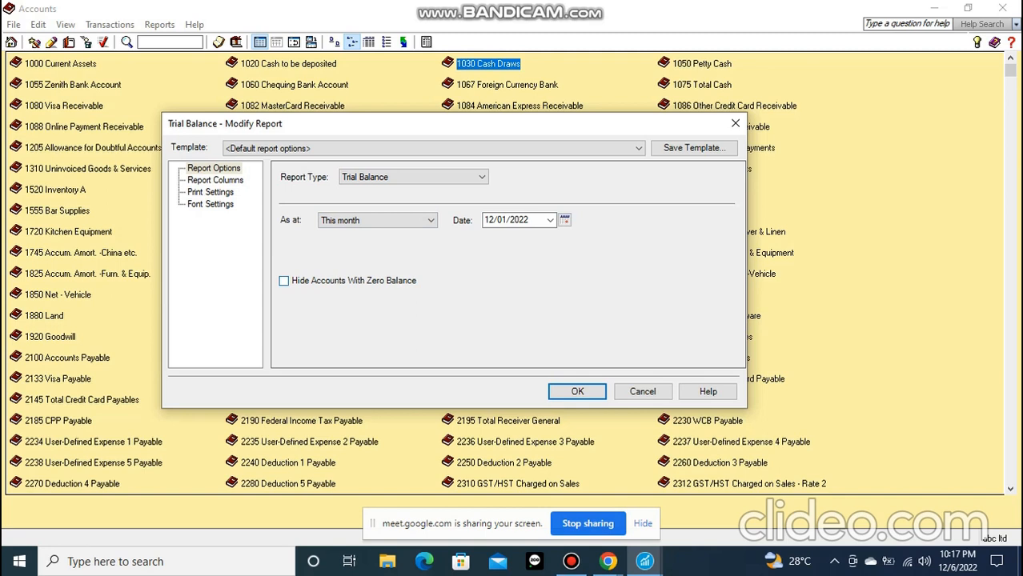
click(284, 281)
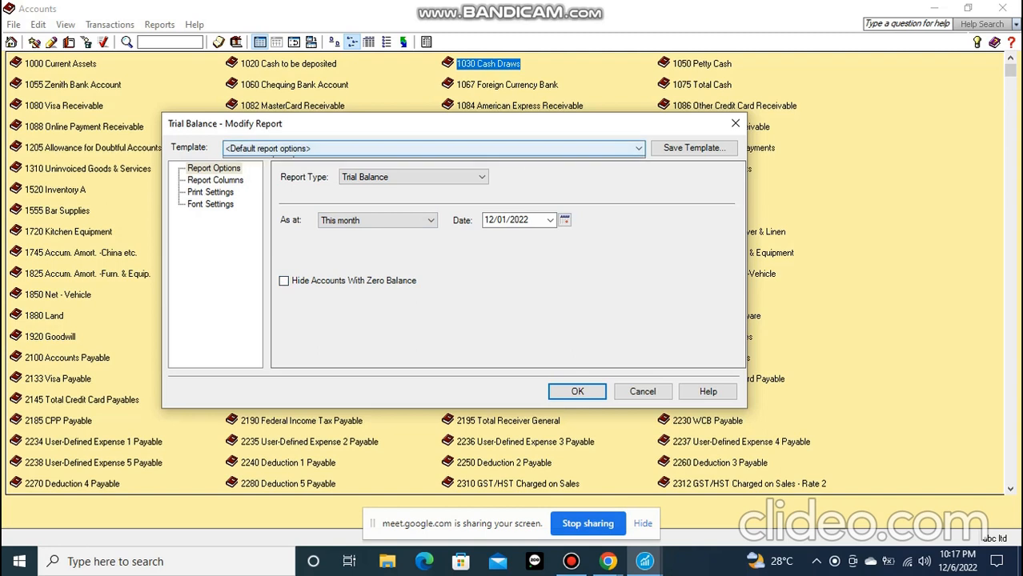
Review the trial balance's template choices and its report column, print and font settings, returning to the report options
click(638, 148)
key(Escape)
click(638, 148)
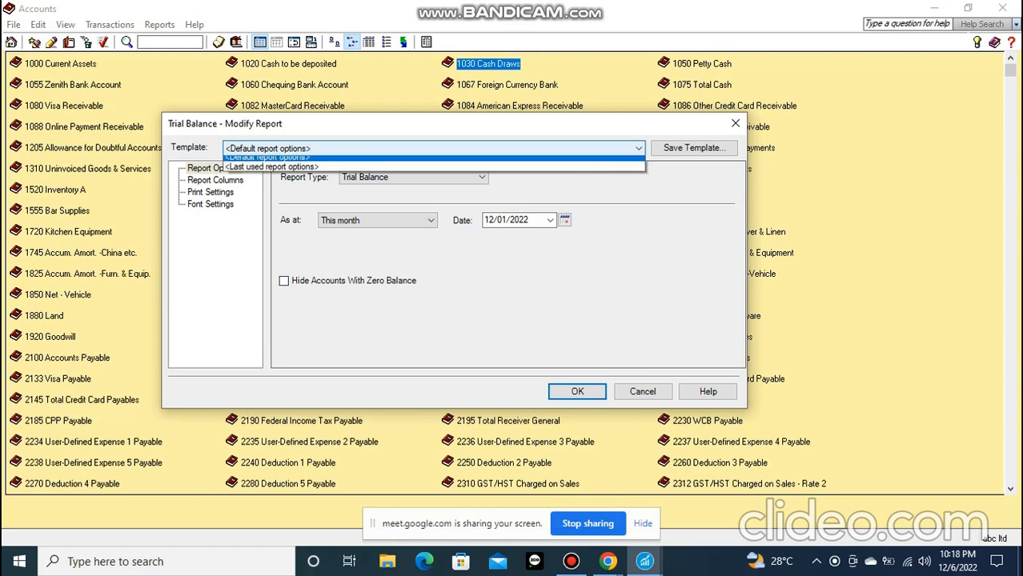
click(215, 180)
click(216, 180)
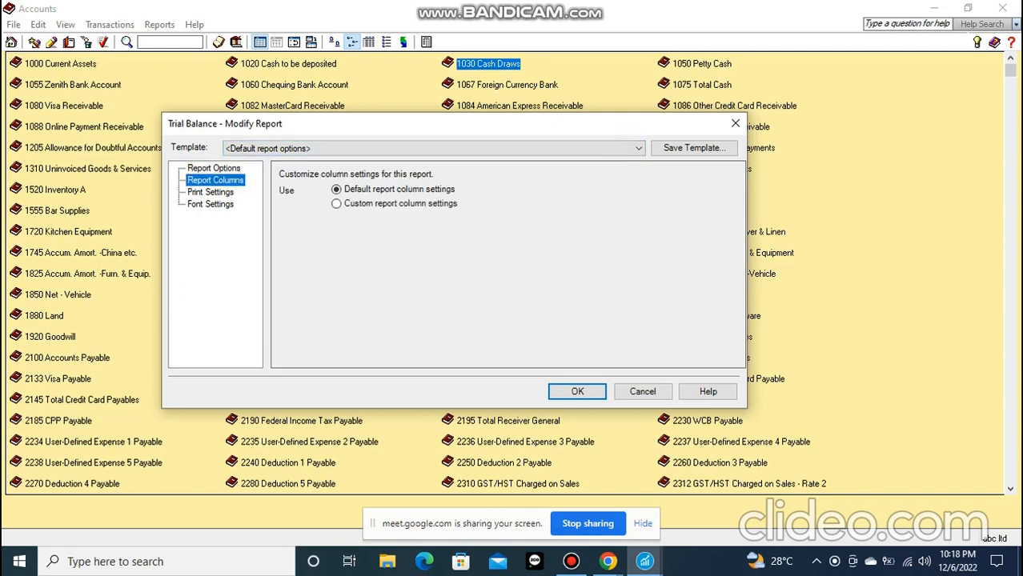
click(211, 192)
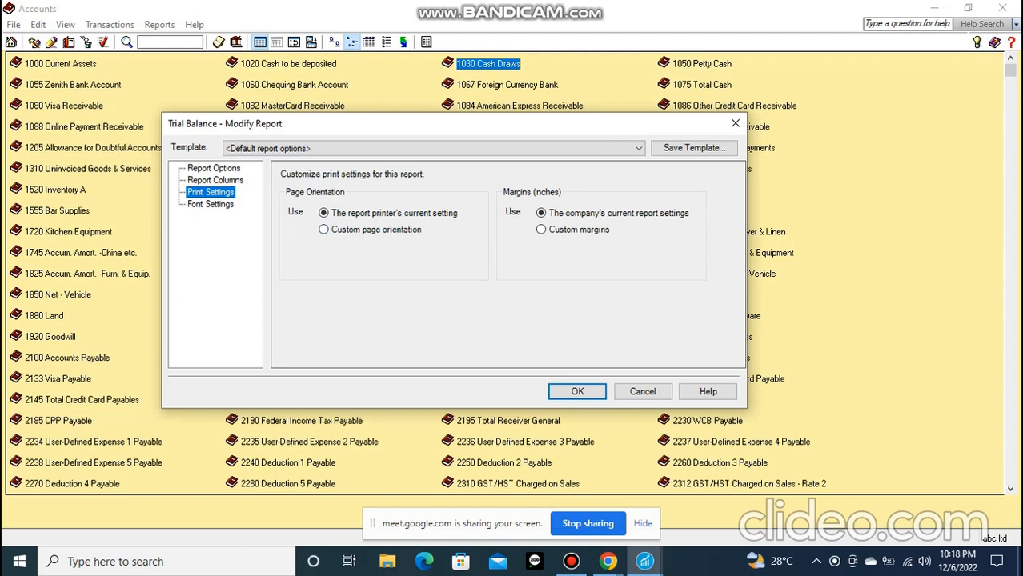
click(210, 204)
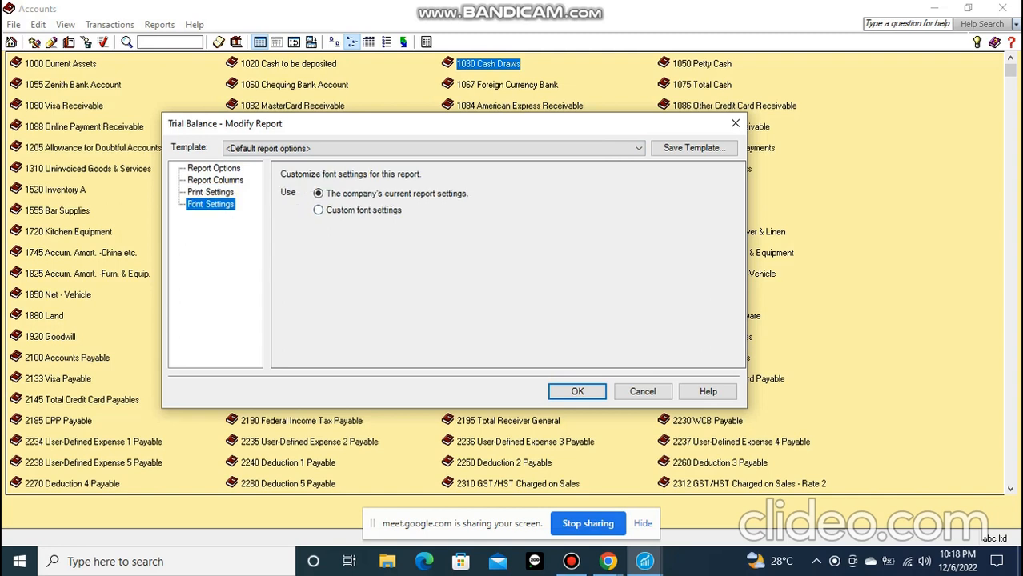
click(214, 168)
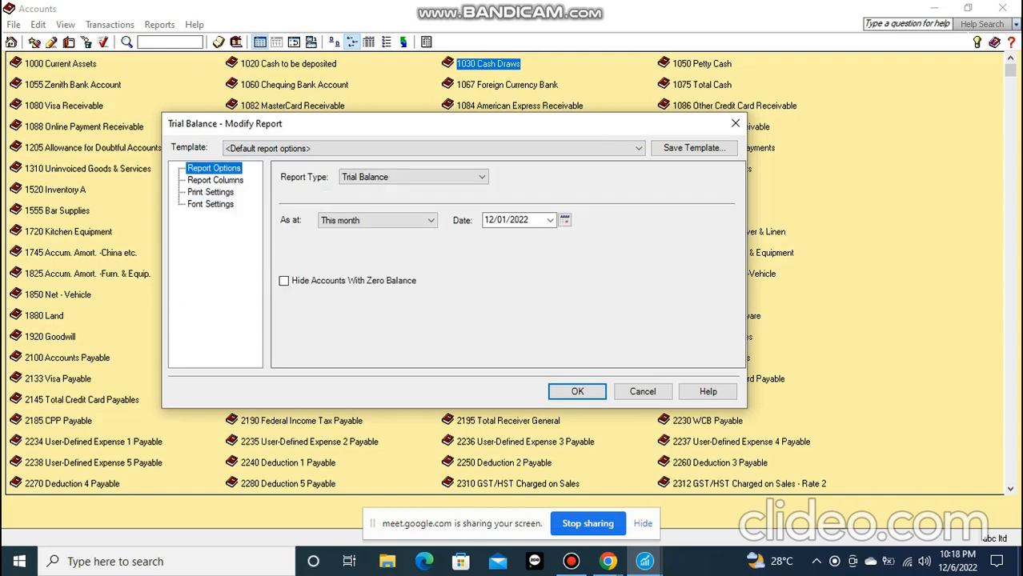
Generate the Trial Balance with the chosen options, check its accounts through to the totals, and maximize the report
click(577, 392)
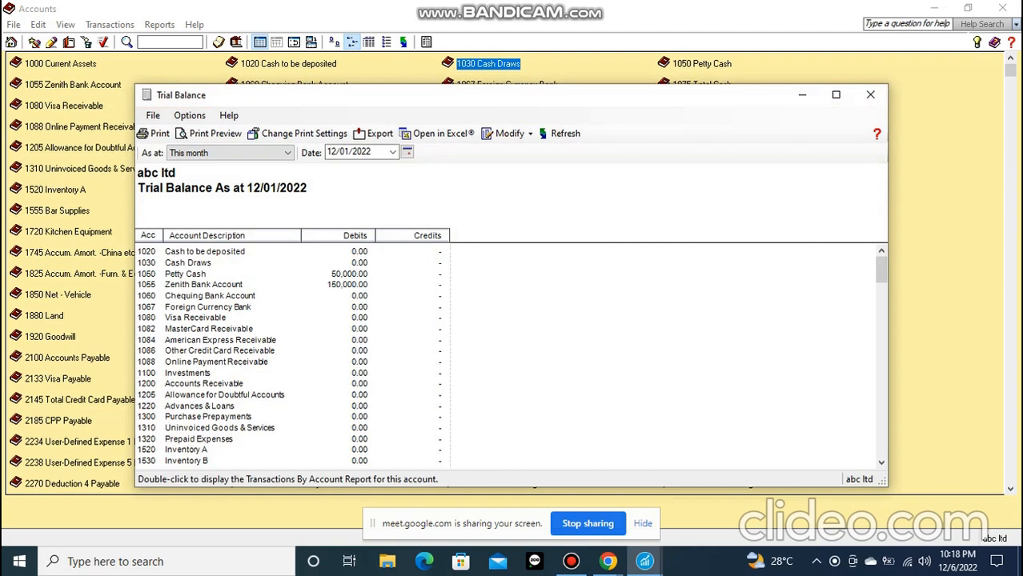
scroll(288, 356, down, 13)
scroll(288, 356, down, 20)
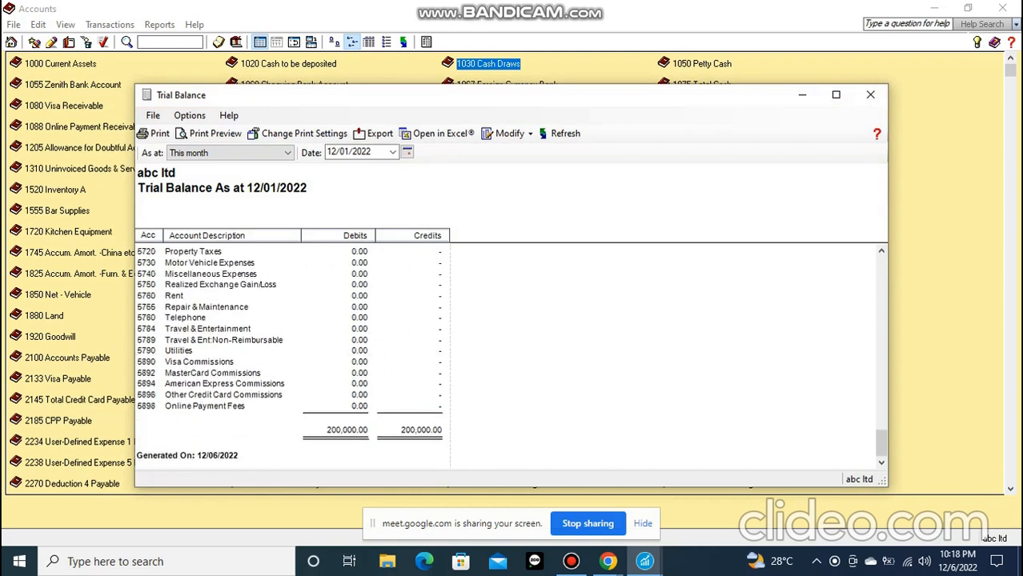
mouse_move(576, 99)
mouse_down()
mouse_move(576, 37)
mouse_move(577, 79)
mouse_up()
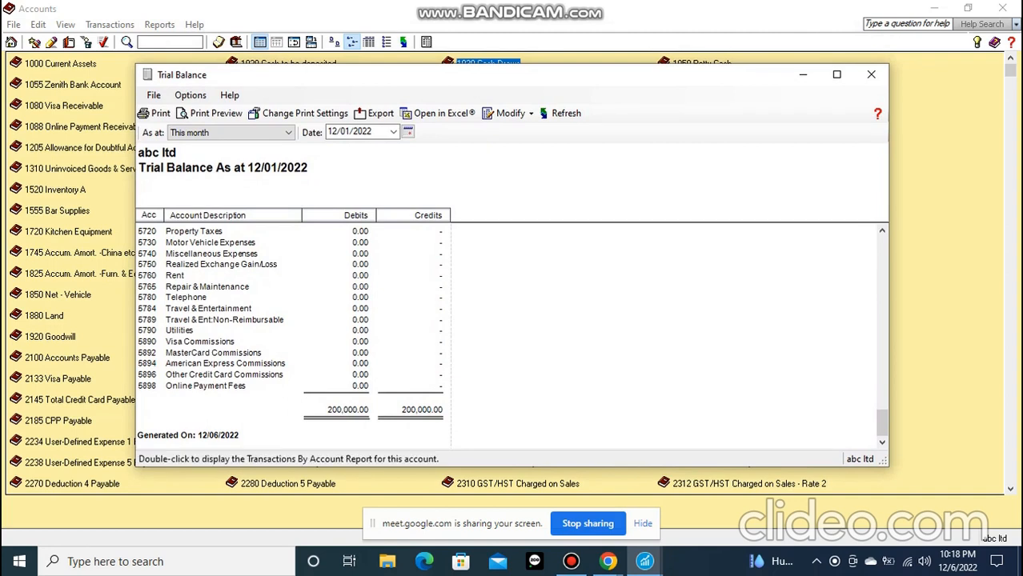
scroll(512, 337, up, 9)
scroll(513, 336, up, 20)
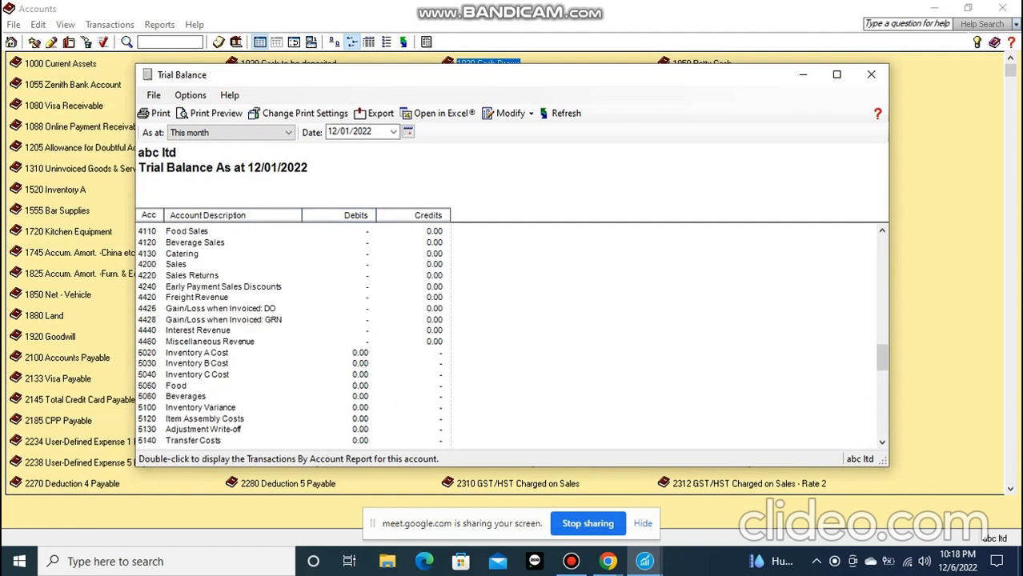
scroll(513, 336, up, 9)
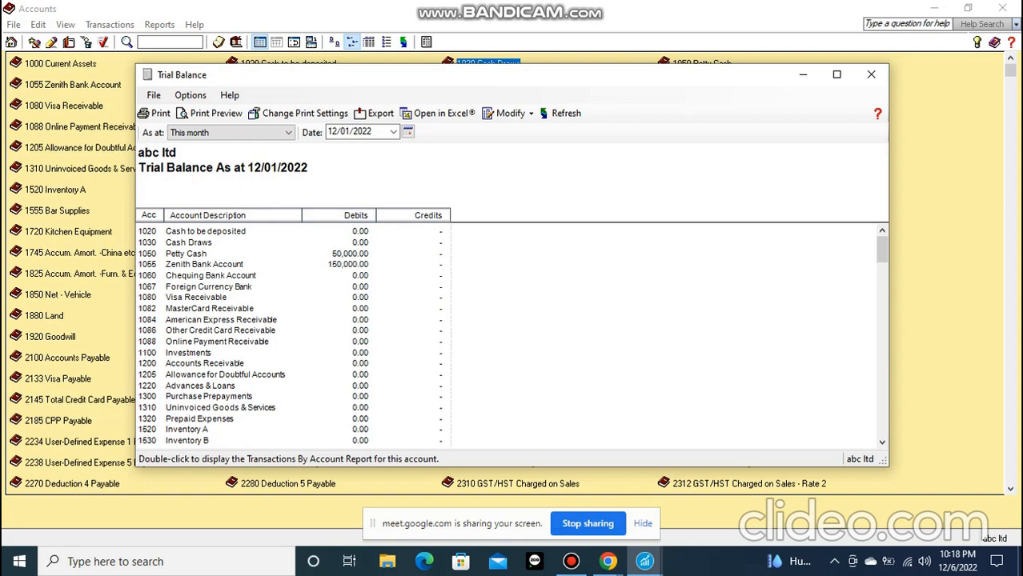
click(836, 75)
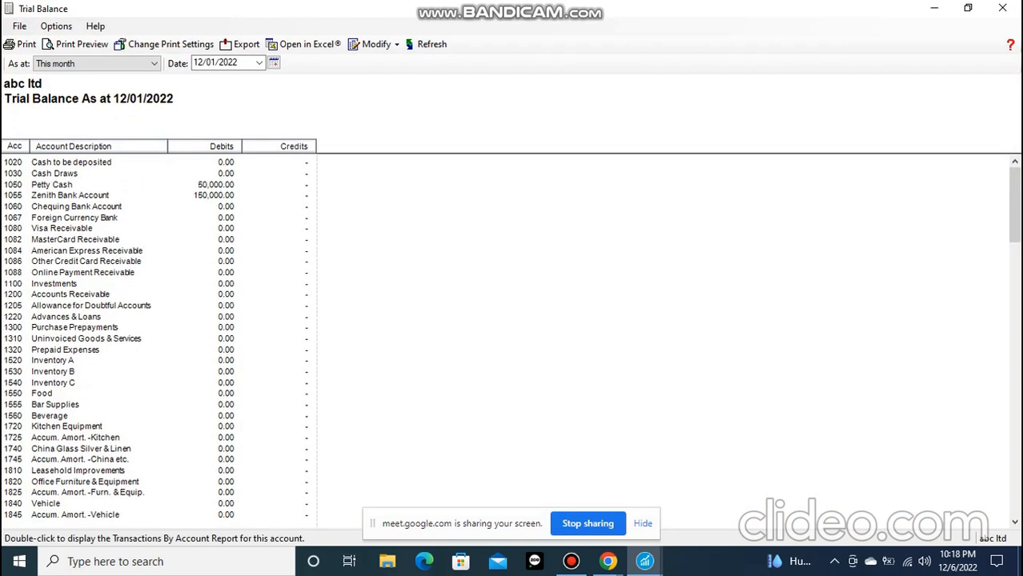
View the transactions behind the Petty Cash balance in the trial balance, and close that account report
double_click(214, 195)
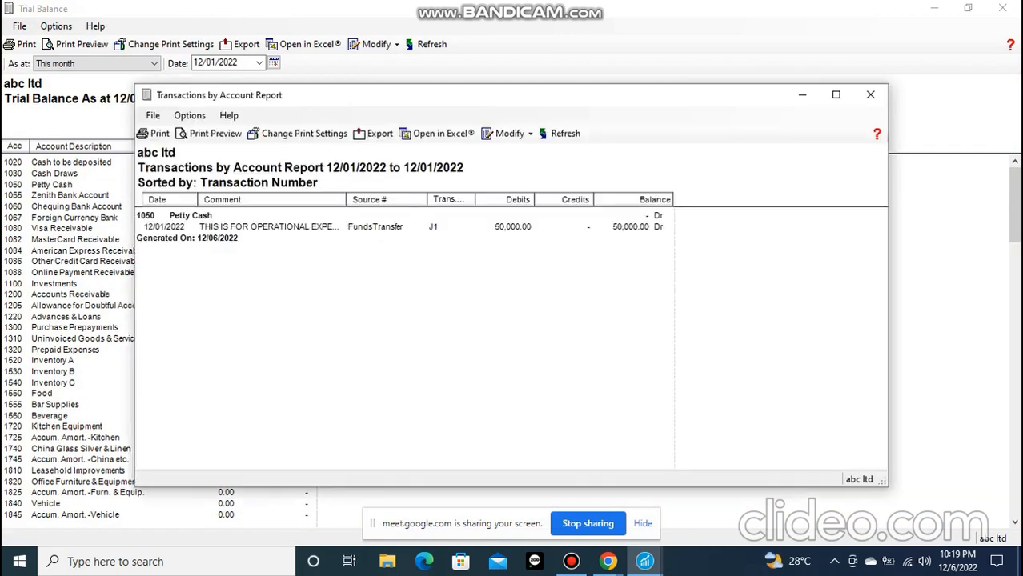
drag(296, 96, 427, 87)
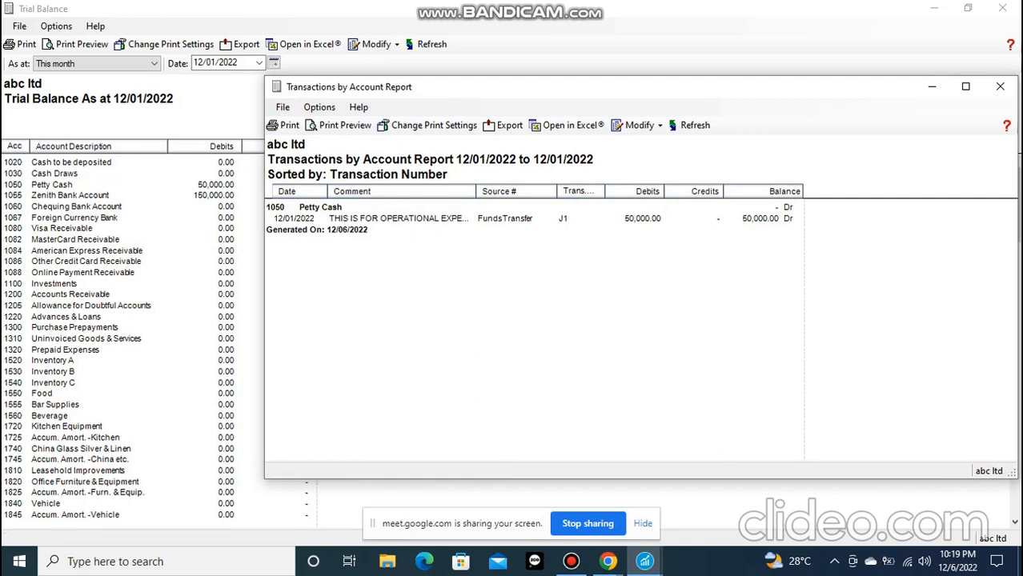
click(999, 86)
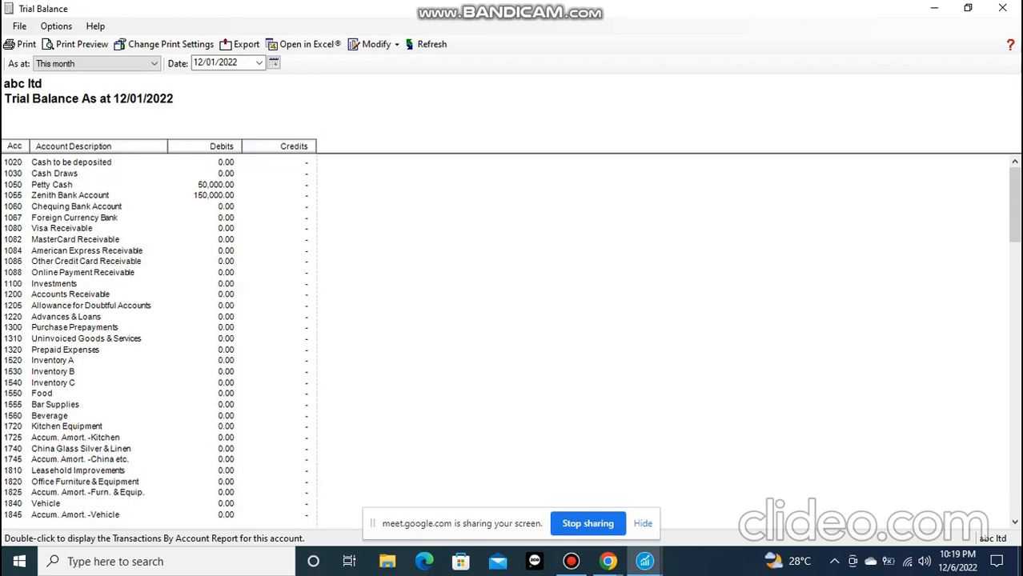
Drill down from the Zenith Bank Account balance to the general journal entry behind its FundsTransfer transaction
double_click(213, 196)
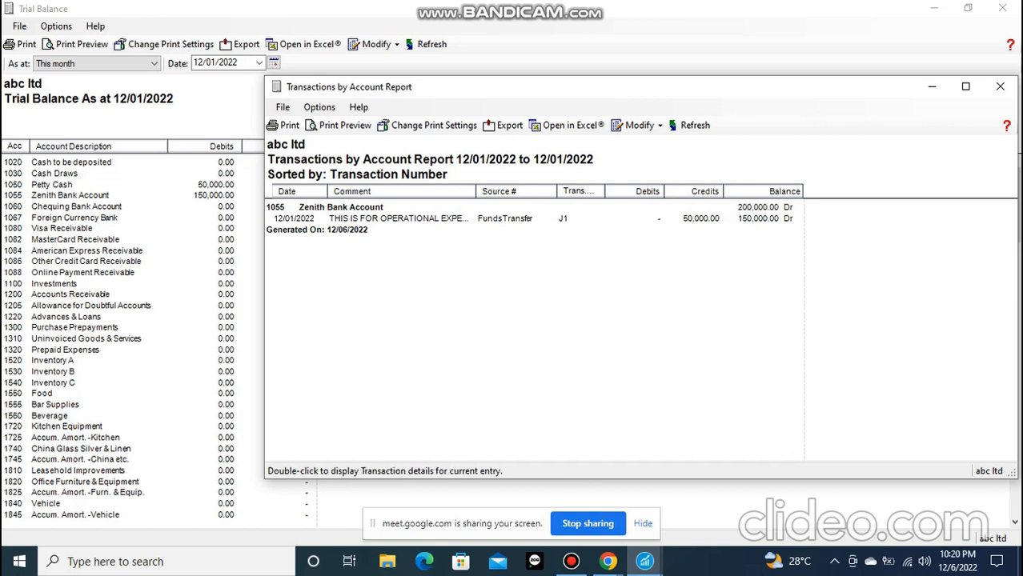
double_click(505, 219)
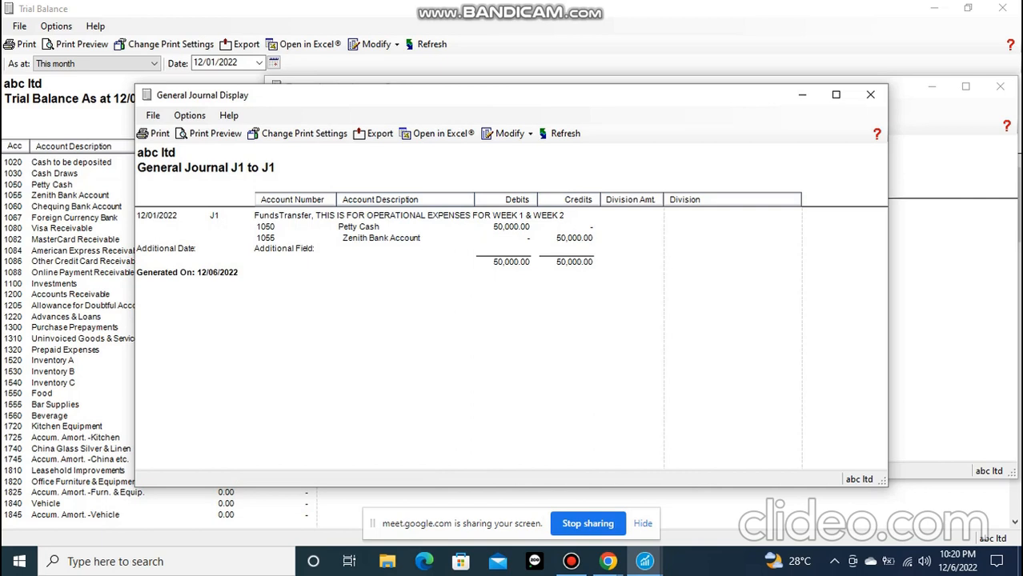
click(571, 561)
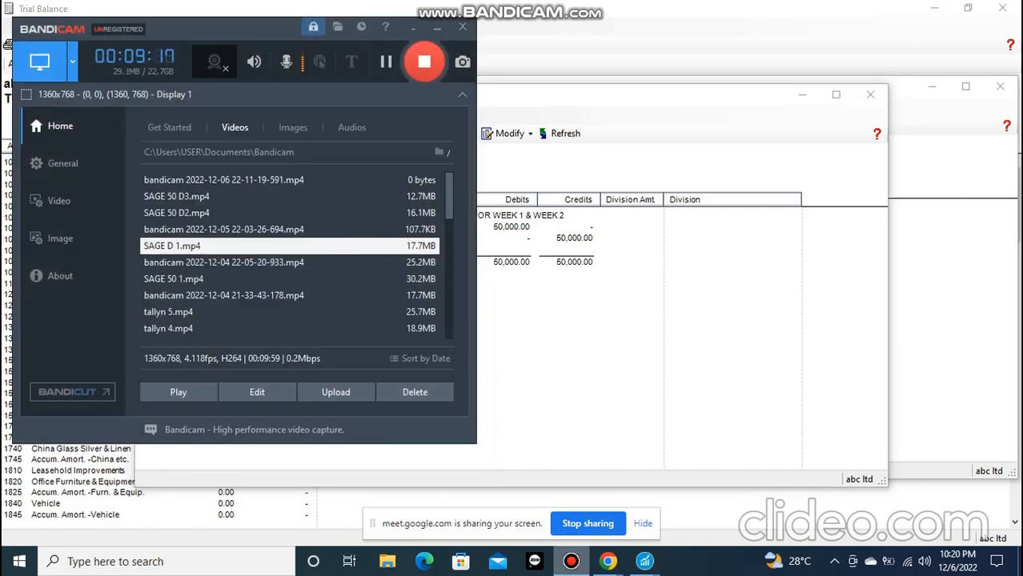
click(570, 561)
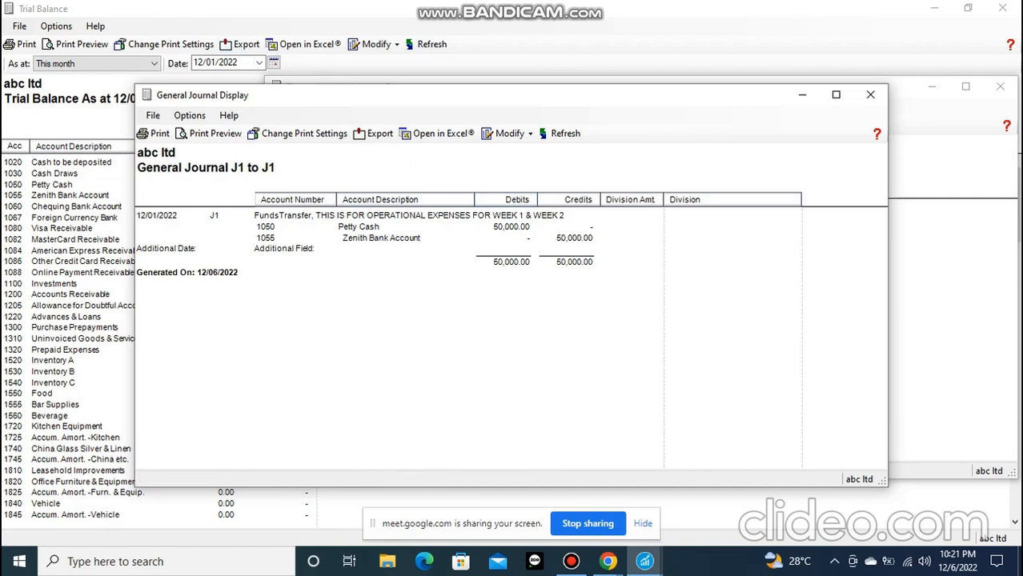
click(571, 562)
click(571, 562)
Close the general journal display and the Zenith Bank Account transactions report to return to the trial balance
click(870, 95)
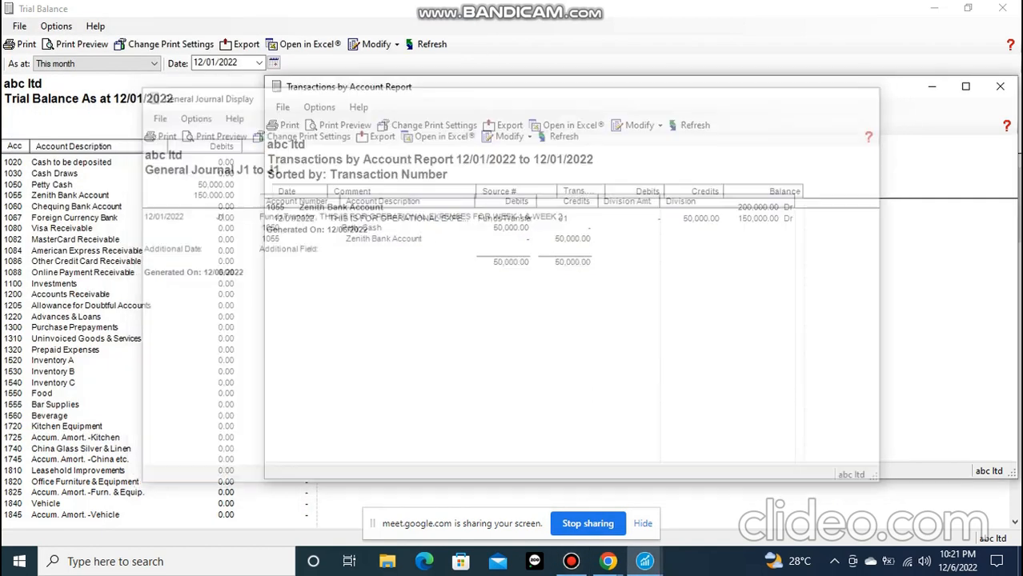
drag(883, 94, 833, 108)
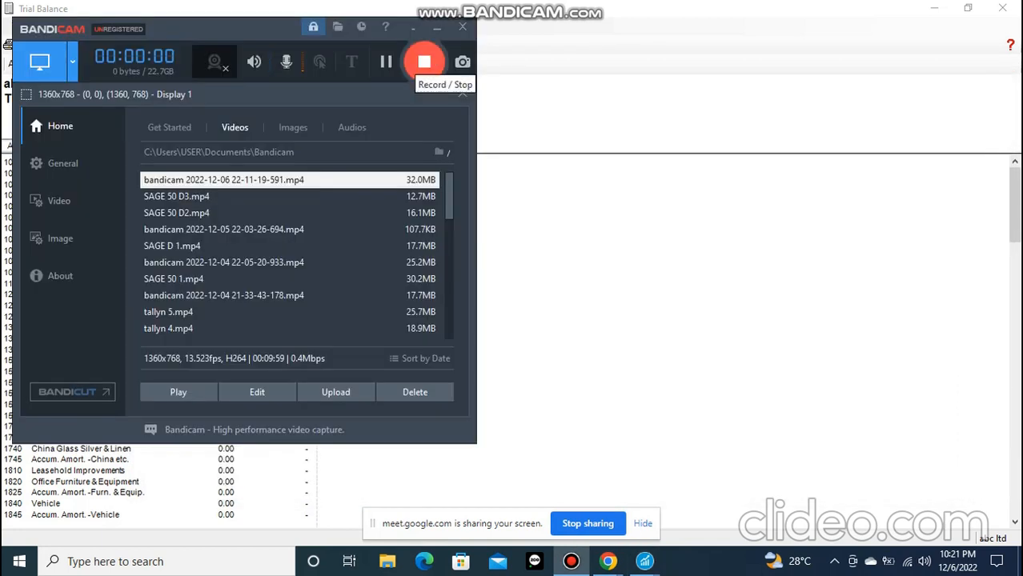
click(437, 28)
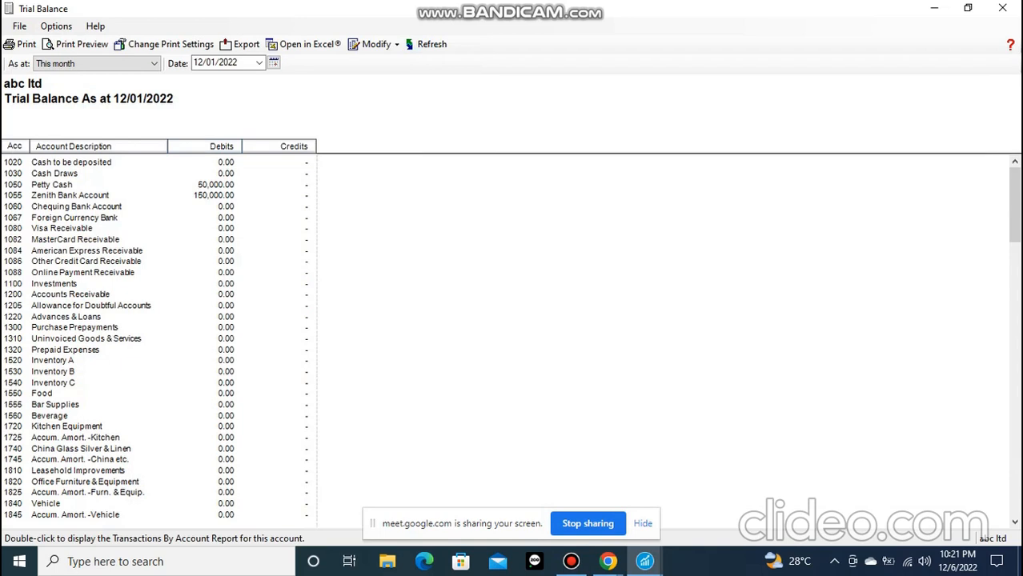
Examine the debit and credit balances across the whole trial balance, from the cash accounts through to the totals
scroll(160, 336, down, 5)
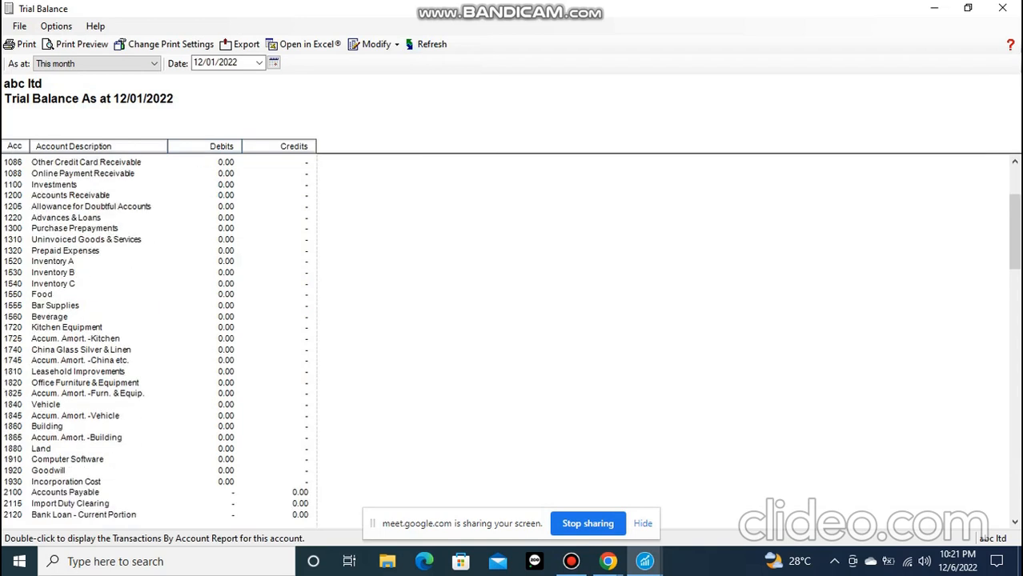
scroll(160, 336, down, 20)
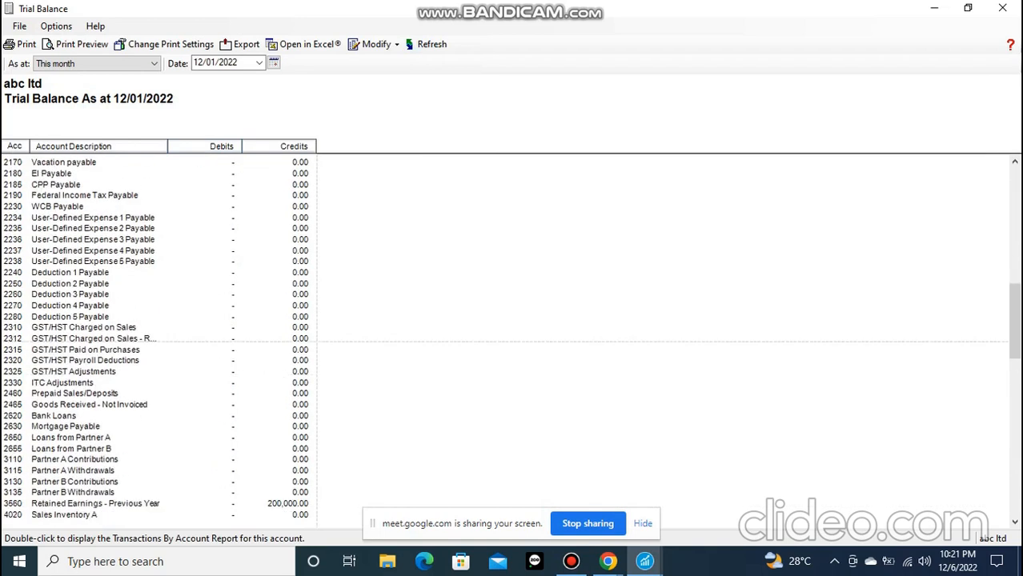
scroll(160, 337, down, 15)
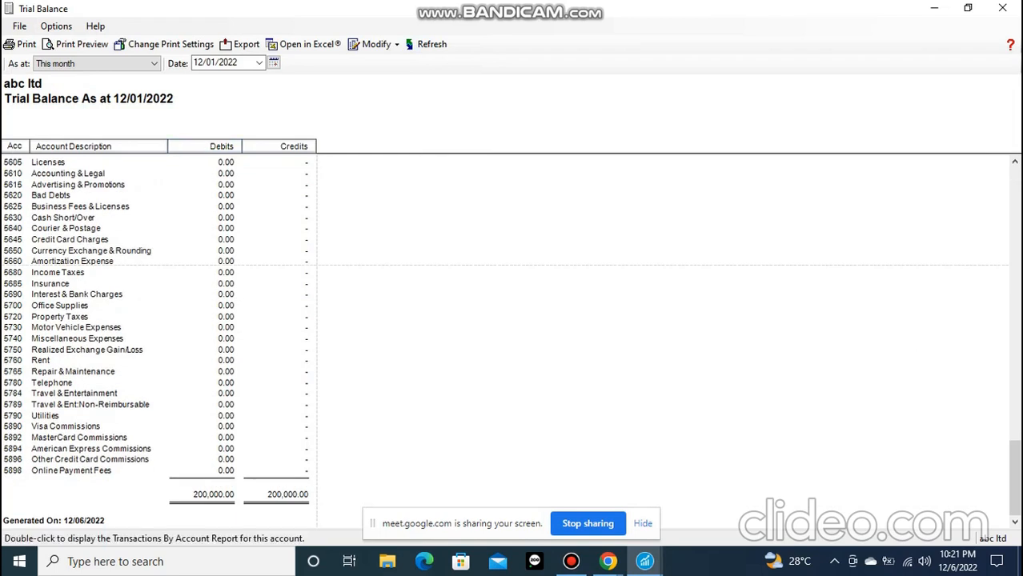
scroll(160, 336, up, 20)
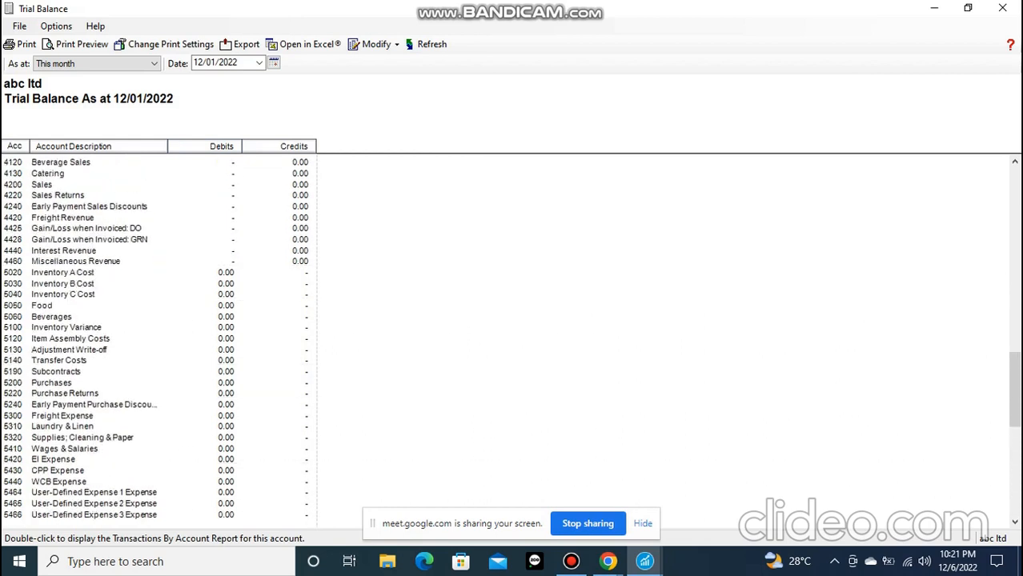
scroll(160, 336, up, 15)
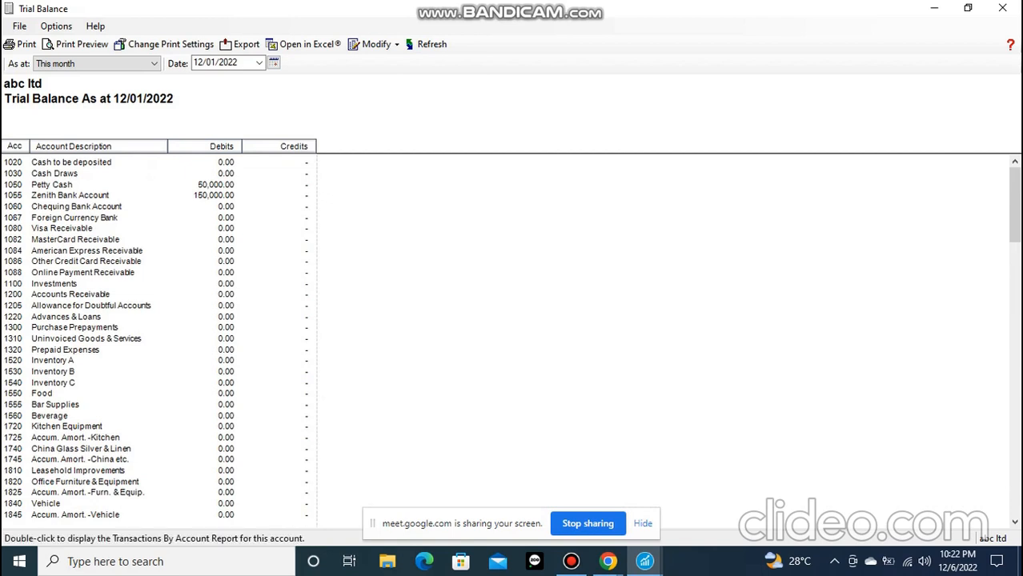
scroll(512, 336, down, 20)
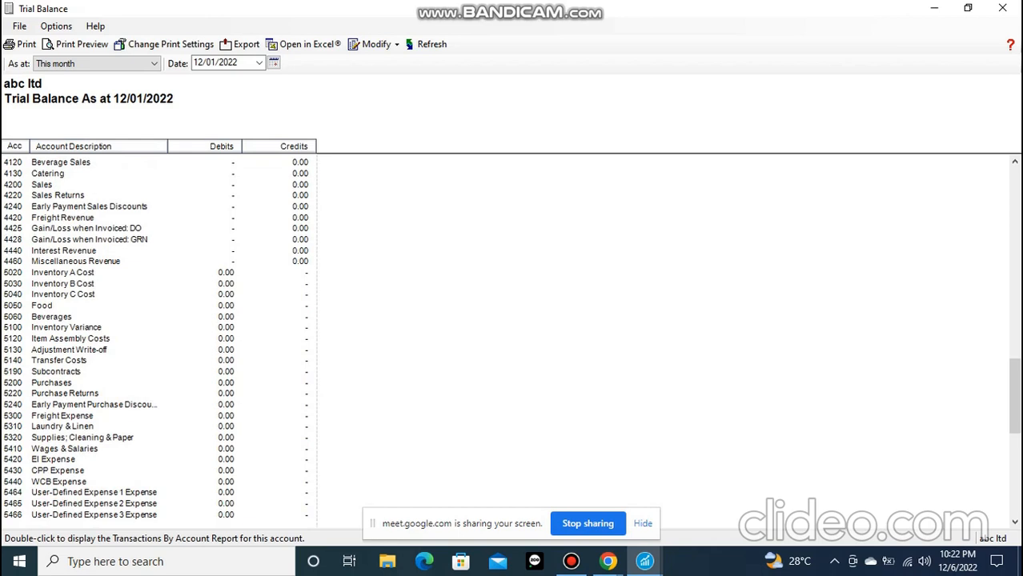
scroll(513, 336, up, 20)
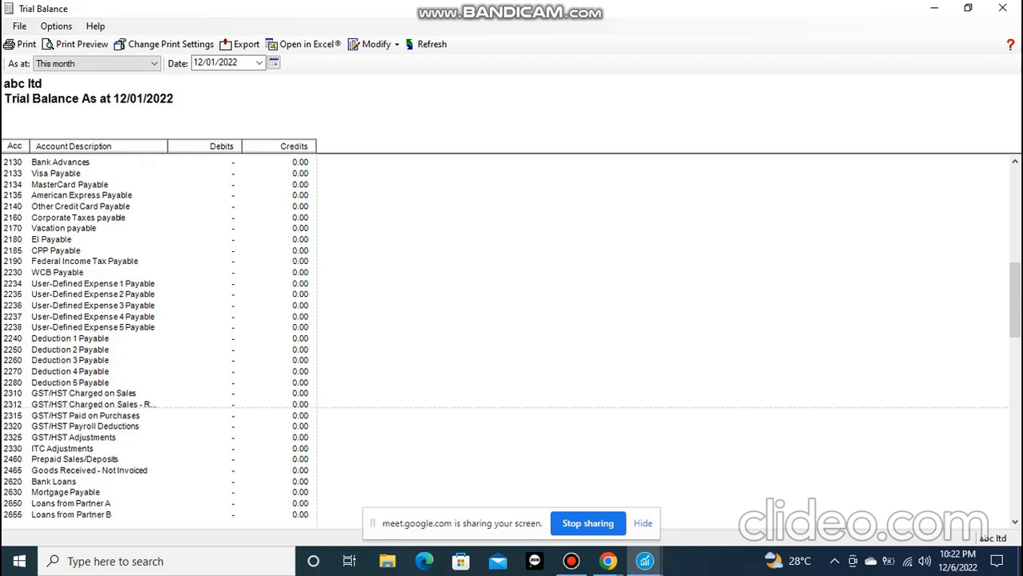
scroll(160, 336, up, 15)
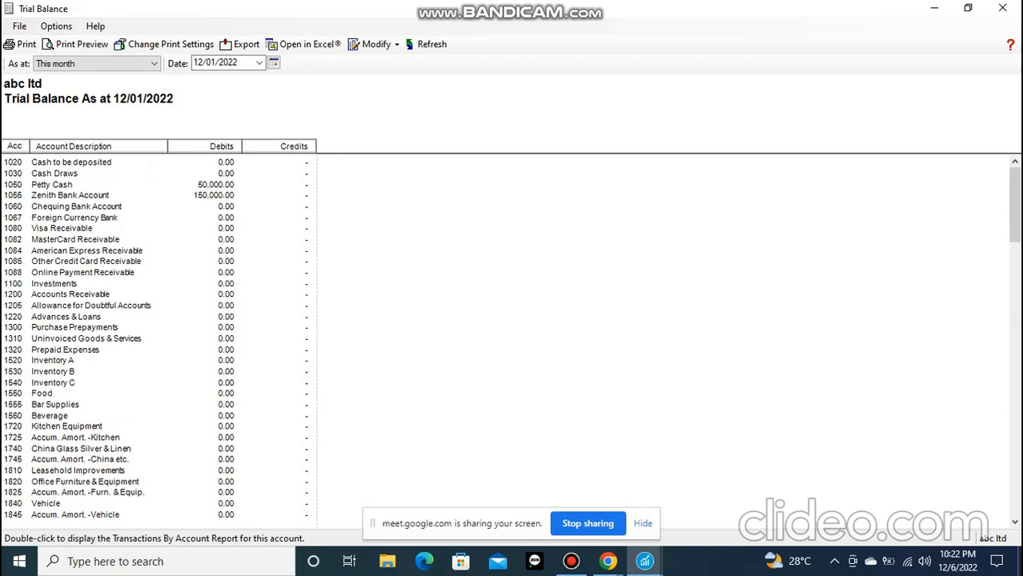
Trace the Zenith Bank Account balance to journal entry J1, and open the account's transactions report again from that entry
key(ctrl+p)
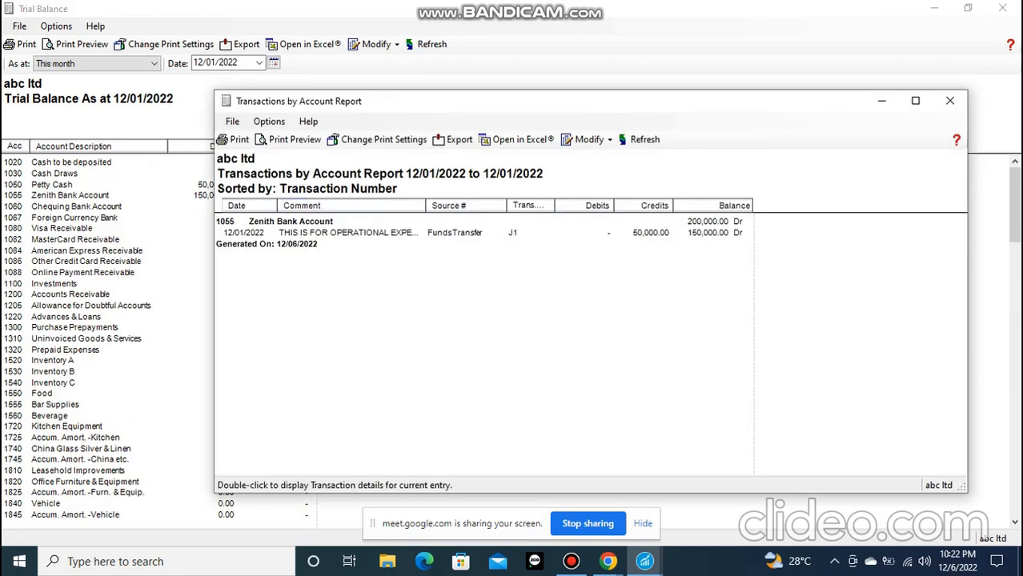
double_click(348, 233)
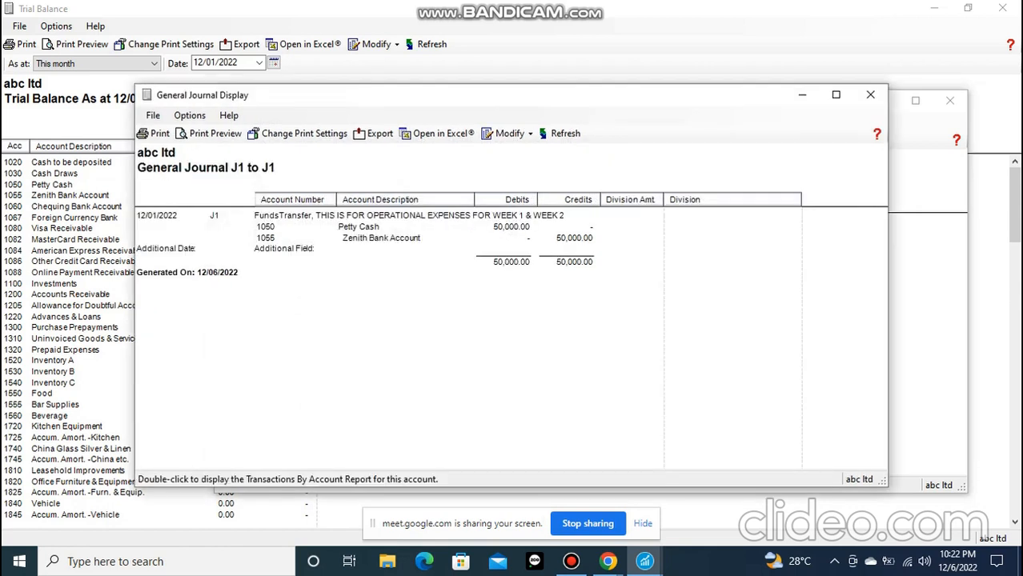
double_click(381, 238)
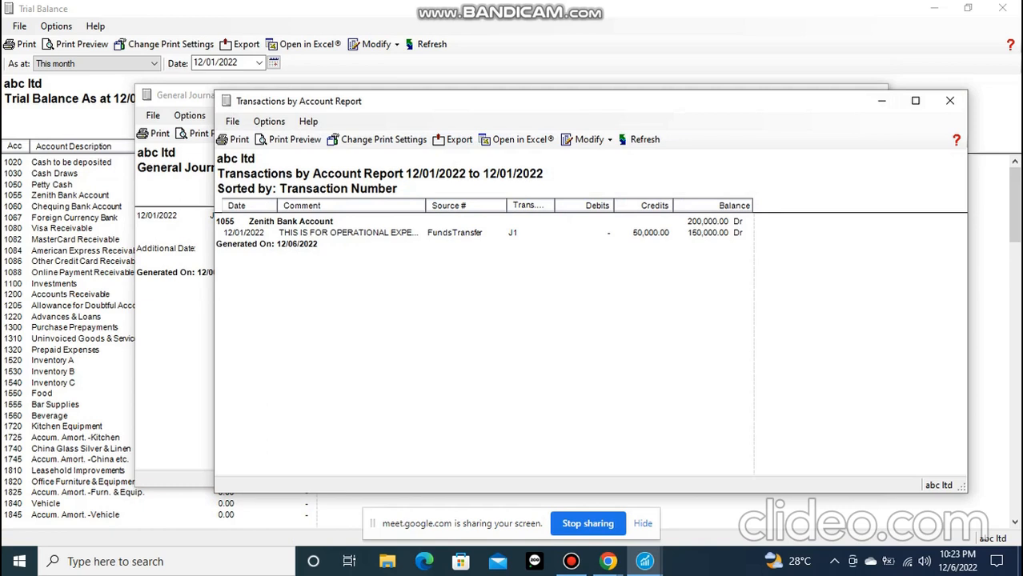
Sort the Zenith Bank Account transactions report by Date instead of by transaction number
click(588, 139)
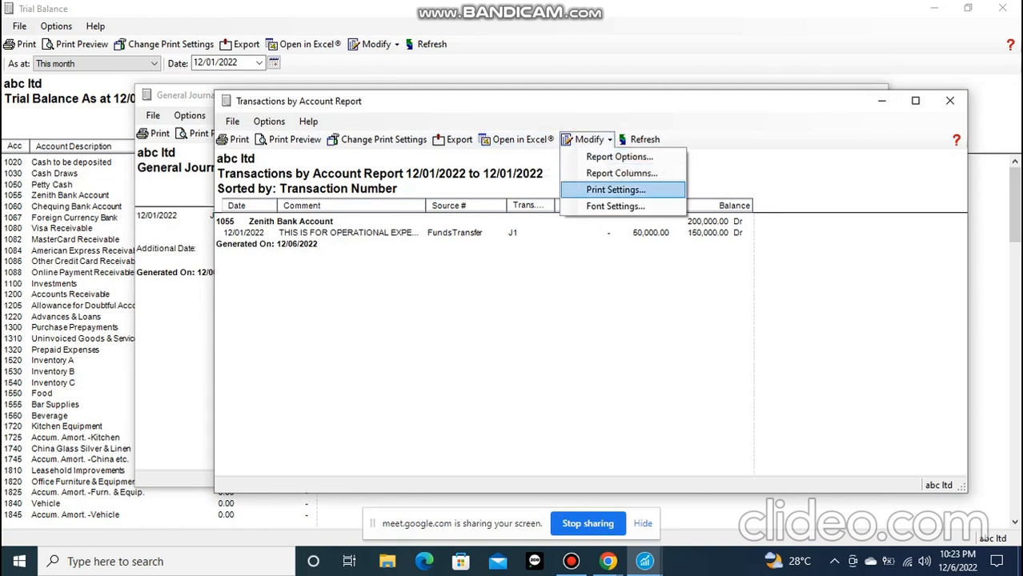
click(619, 157)
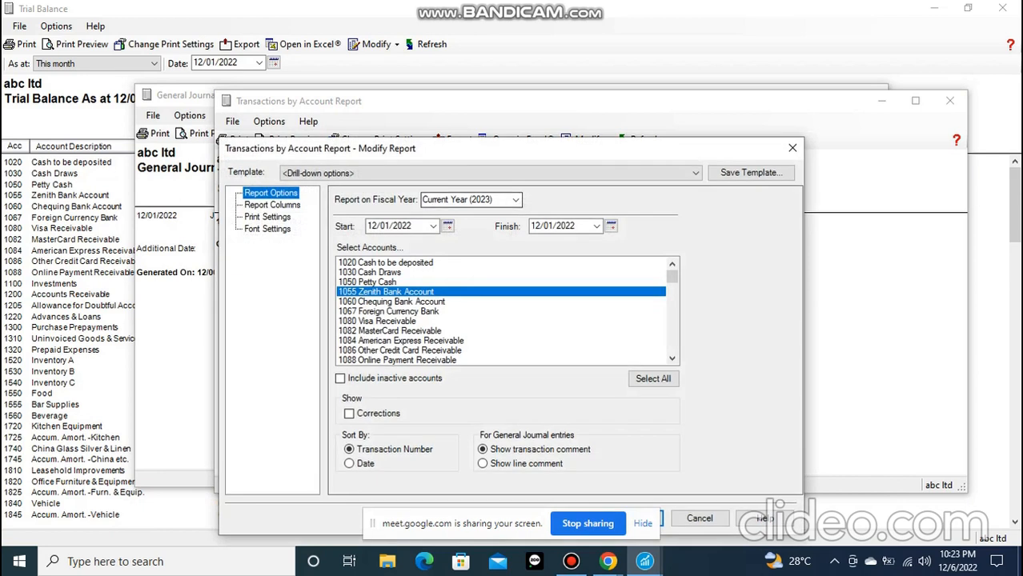
drag(476, 157, 375, 216)
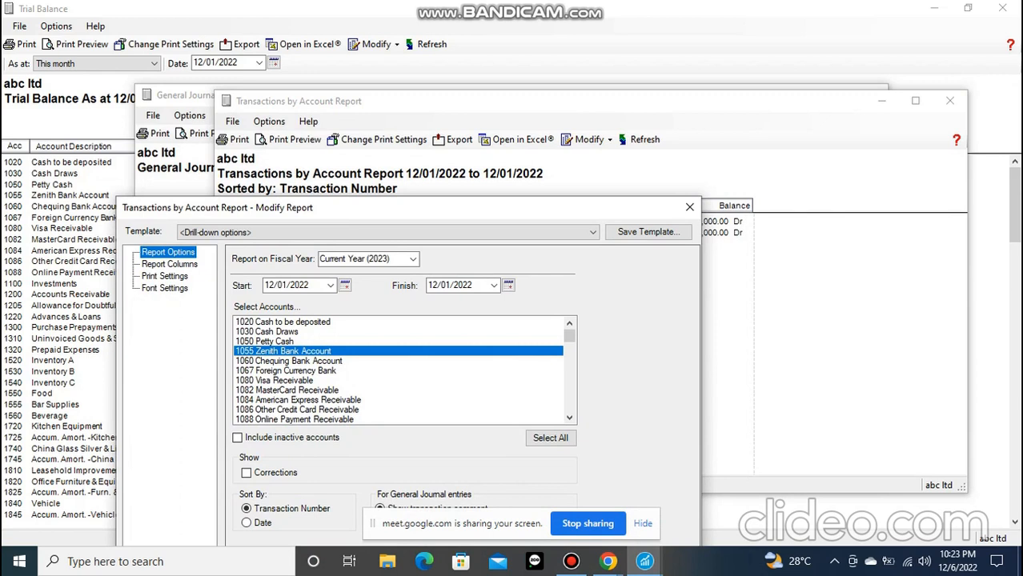
drag(421, 217, 440, 150)
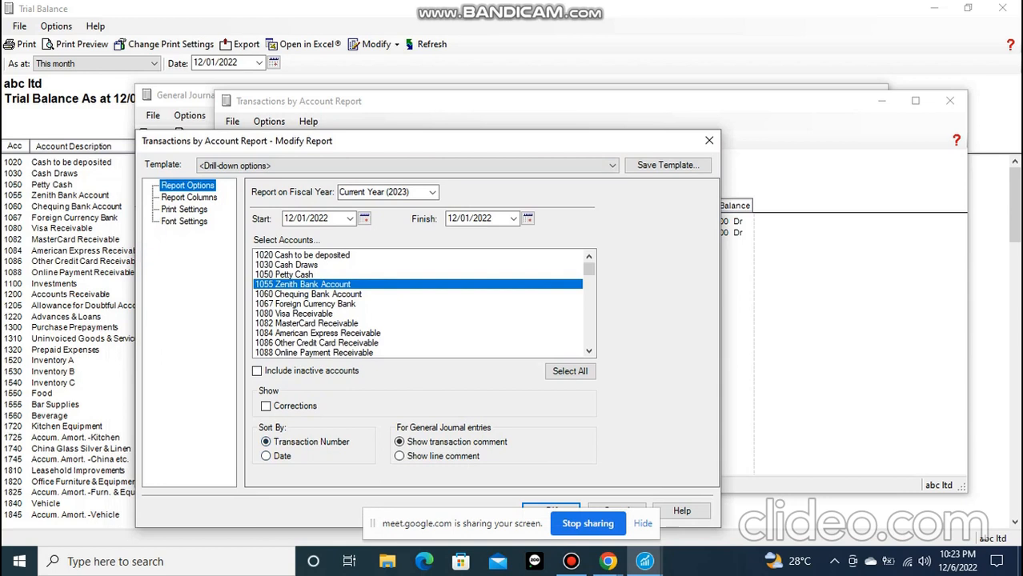
drag(336, 141, 554, 124)
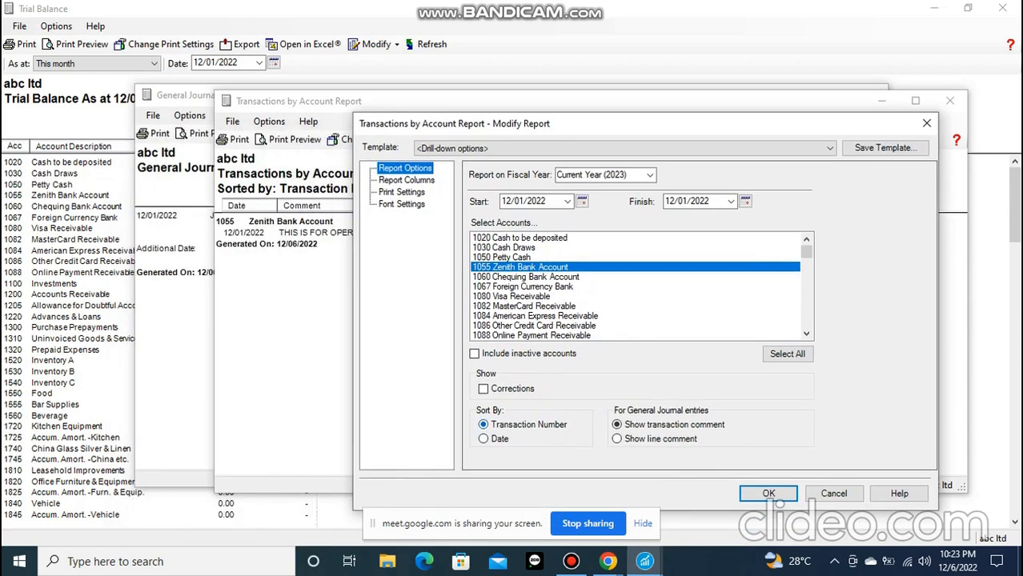
click(484, 440)
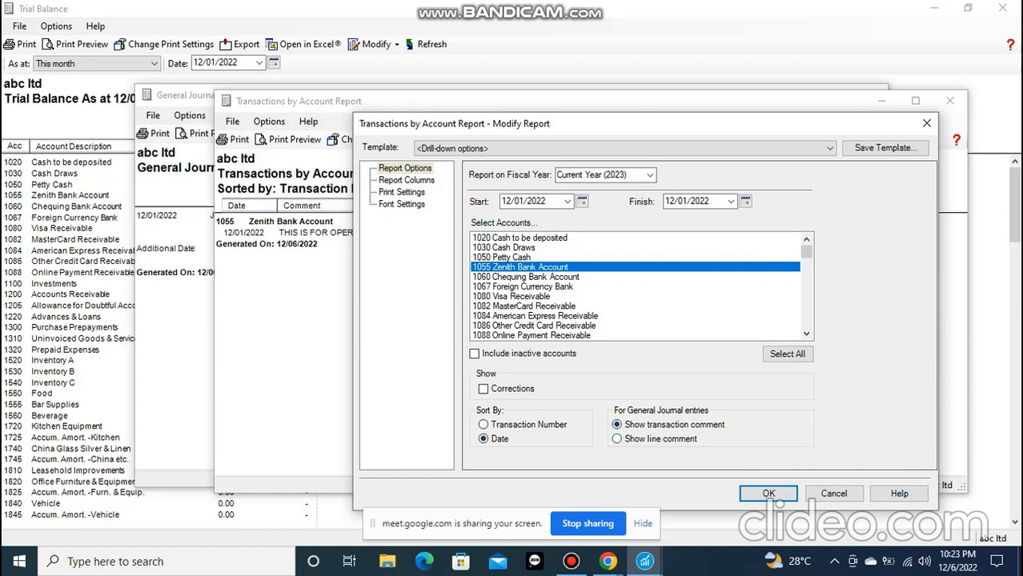
click(768, 494)
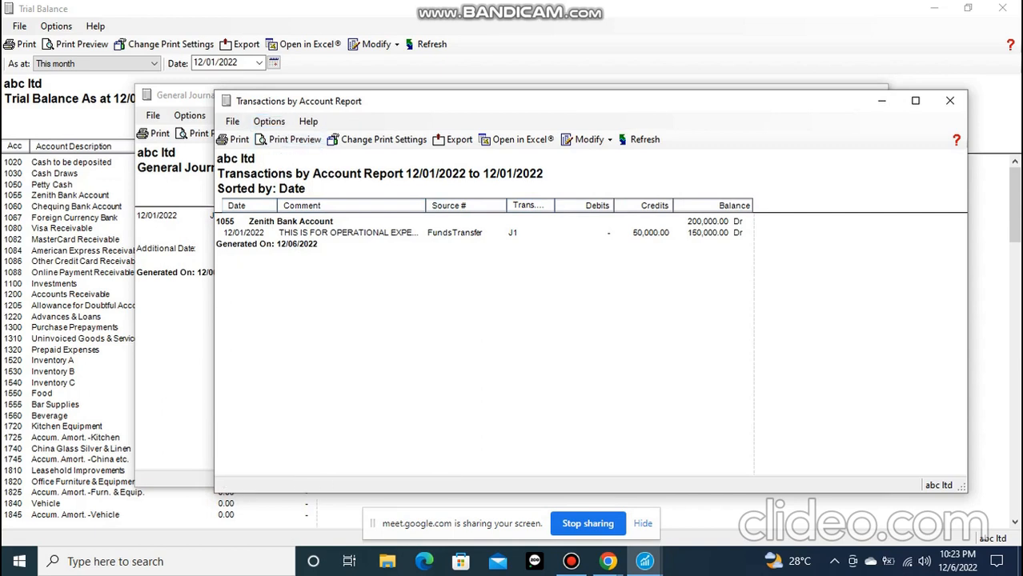
click(269, 121)
click(269, 121)
click(269, 121)
click(308, 121)
click(308, 121)
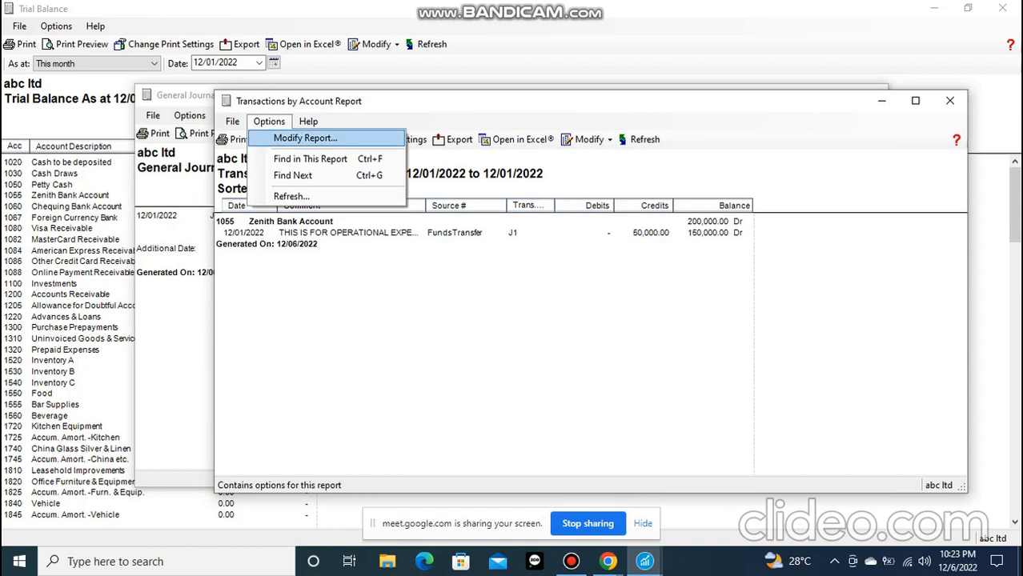
click(268, 121)
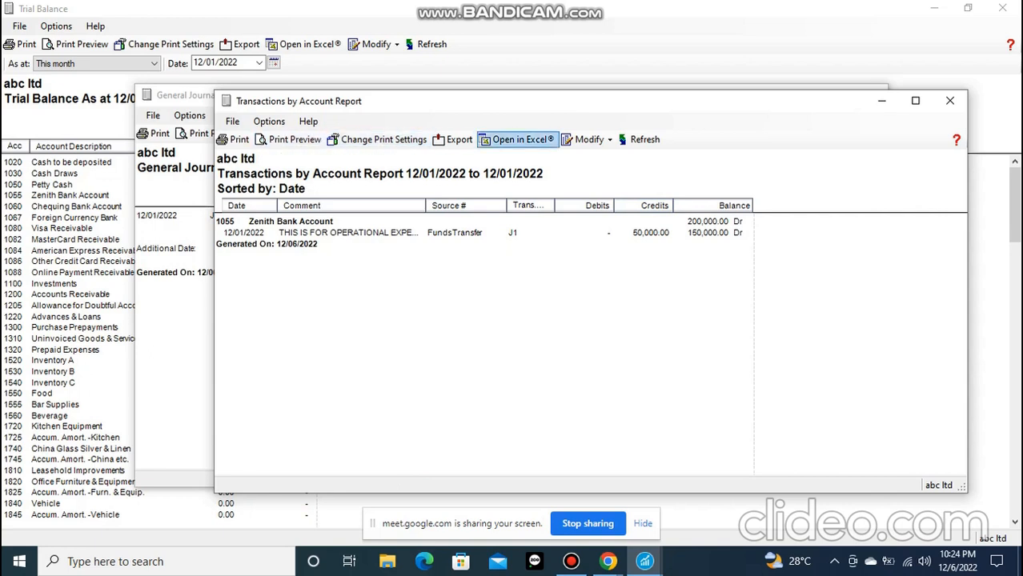
Bring up the find bar in the transactions report, and close that report and the general journal display to return to the trial balance
click(269, 121)
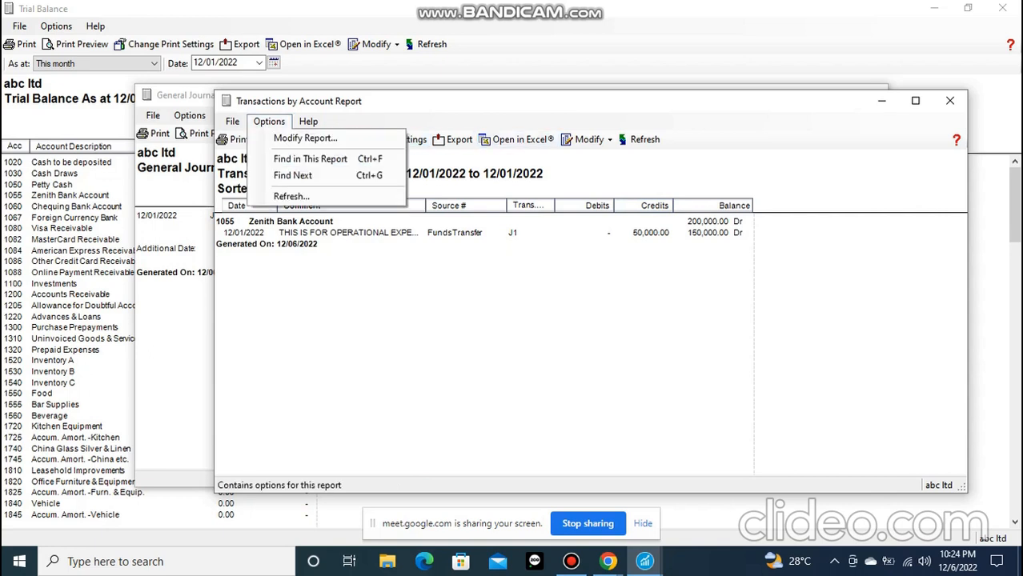
click(293, 175)
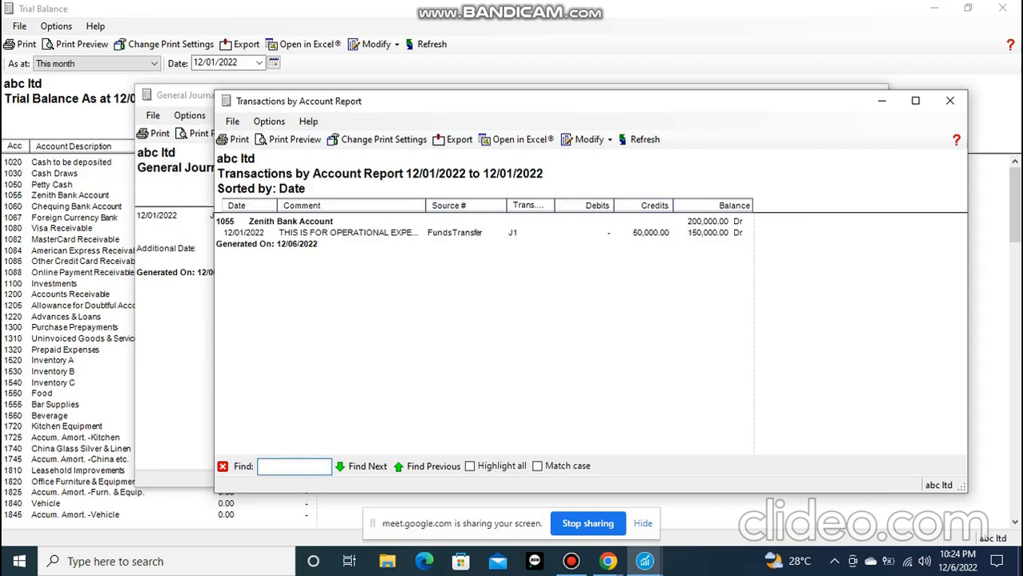
click(950, 101)
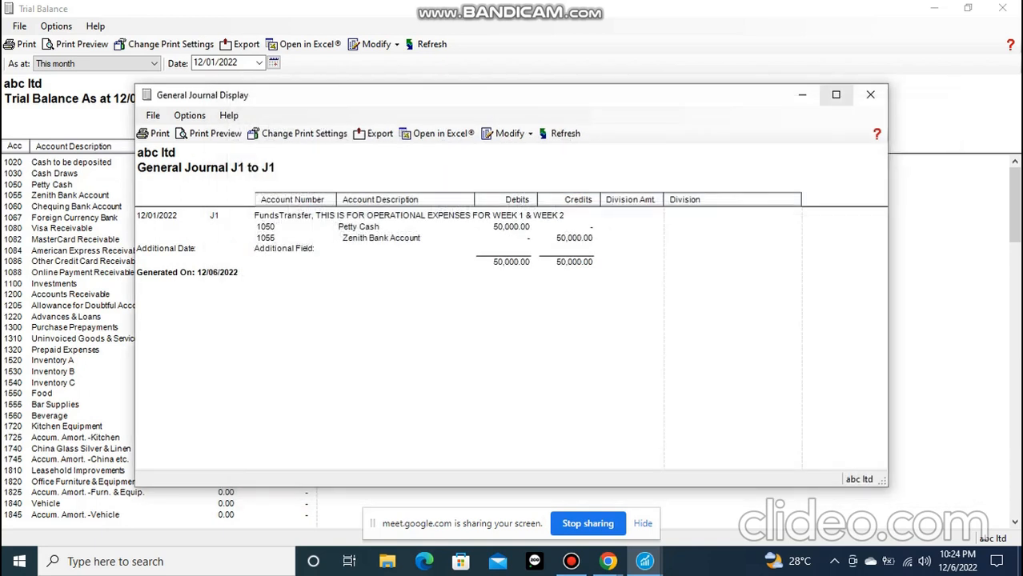
click(870, 95)
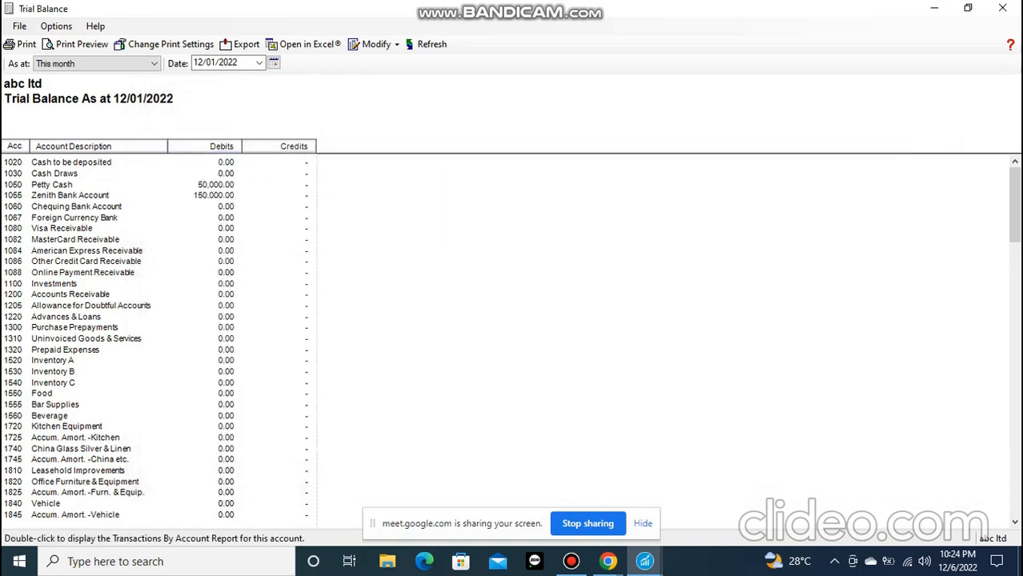
scroll(160, 336, down, 10)
scroll(160, 336, up, 10)
click(152, 63)
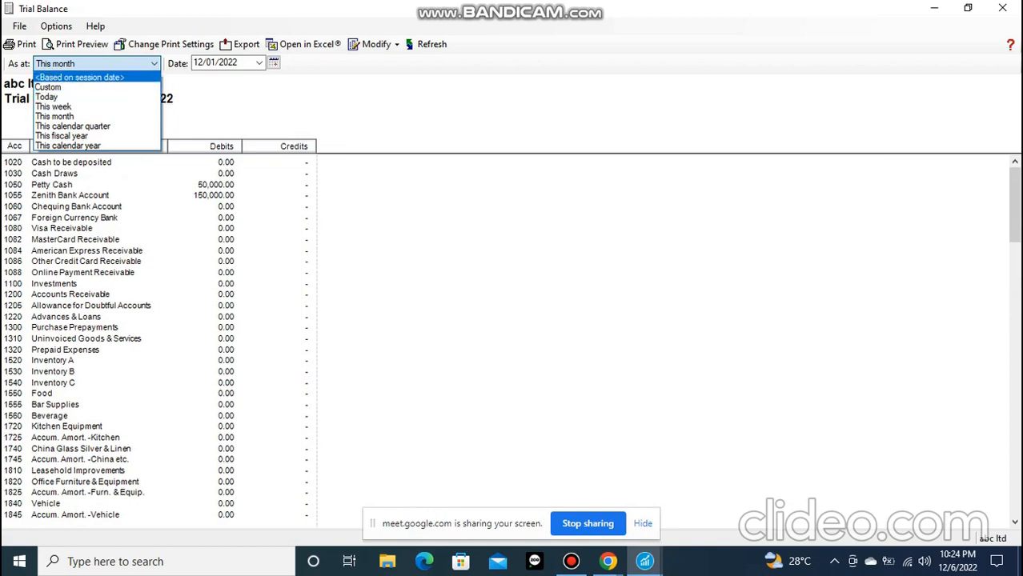
click(153, 64)
click(260, 63)
click(259, 63)
Try to save the trial balance on Local Disk (C:) as a Microsoft Excel .xlsx file named Trial, for opening in Excel
click(240, 44)
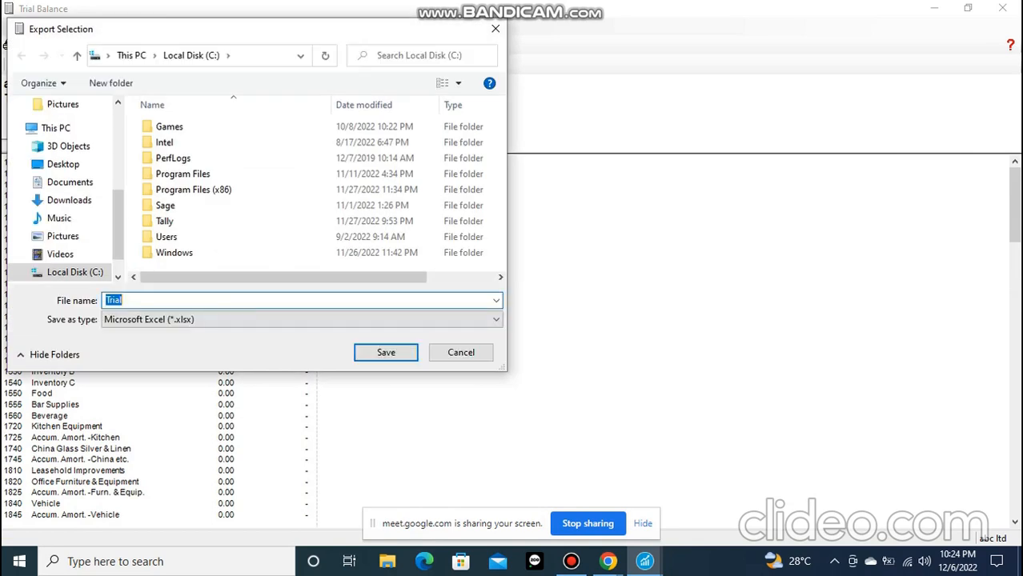
click(461, 353)
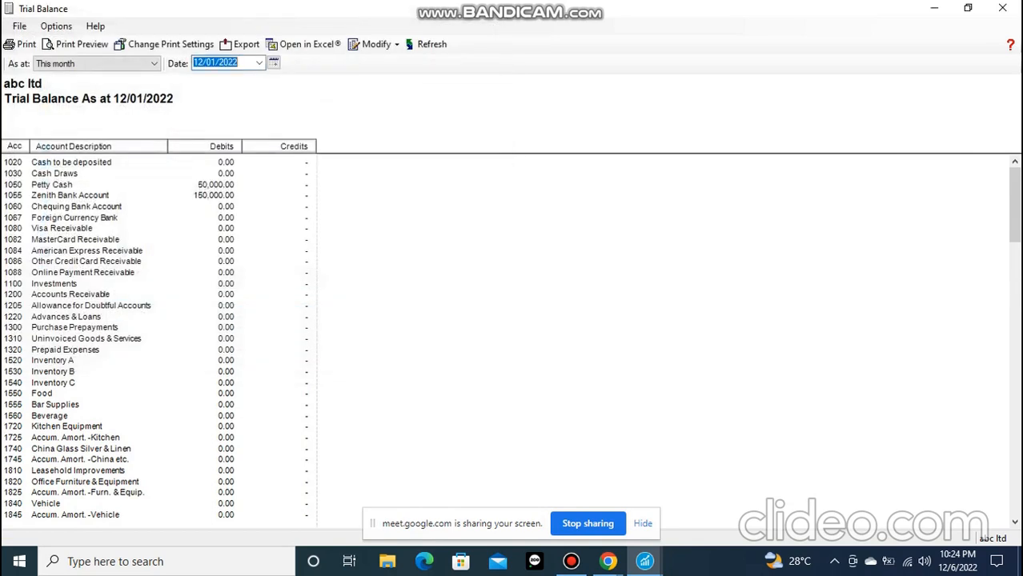
click(306, 44)
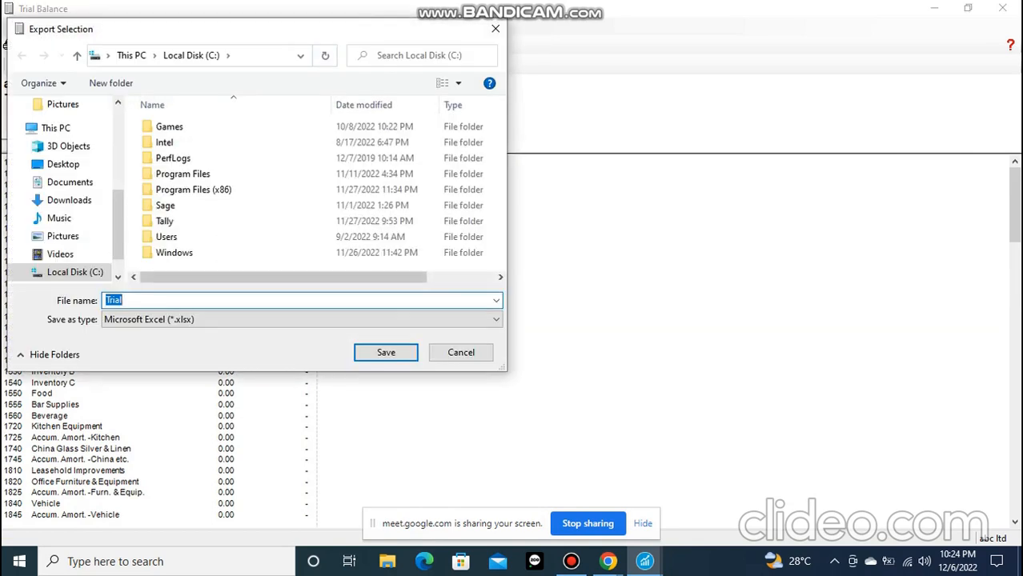
click(385, 353)
click(603, 285)
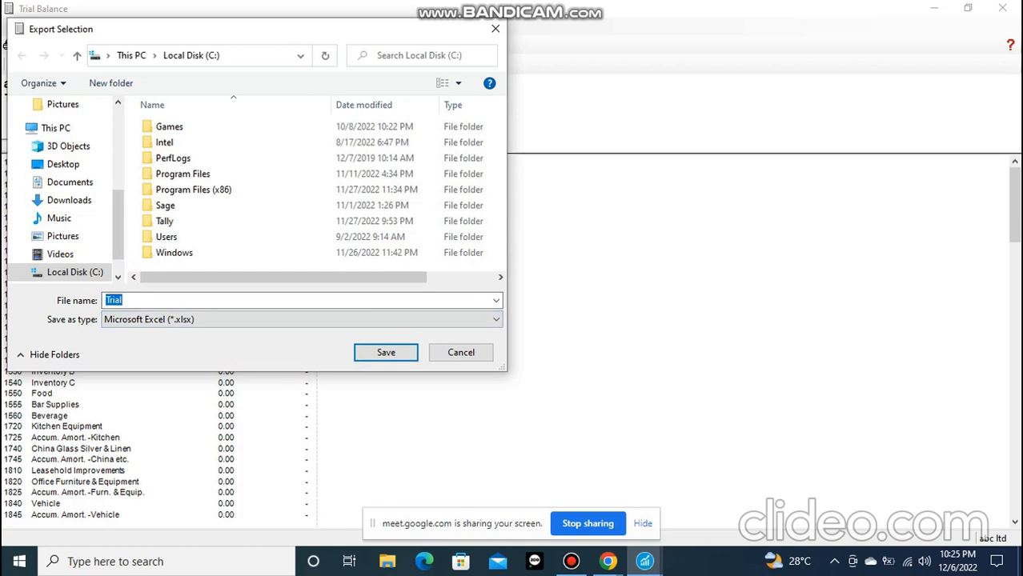
Try to save the Trial file in Microsoft Excel 97-2007 (.xls) format on Local Disk (C:), and leave the export
click(302, 320)
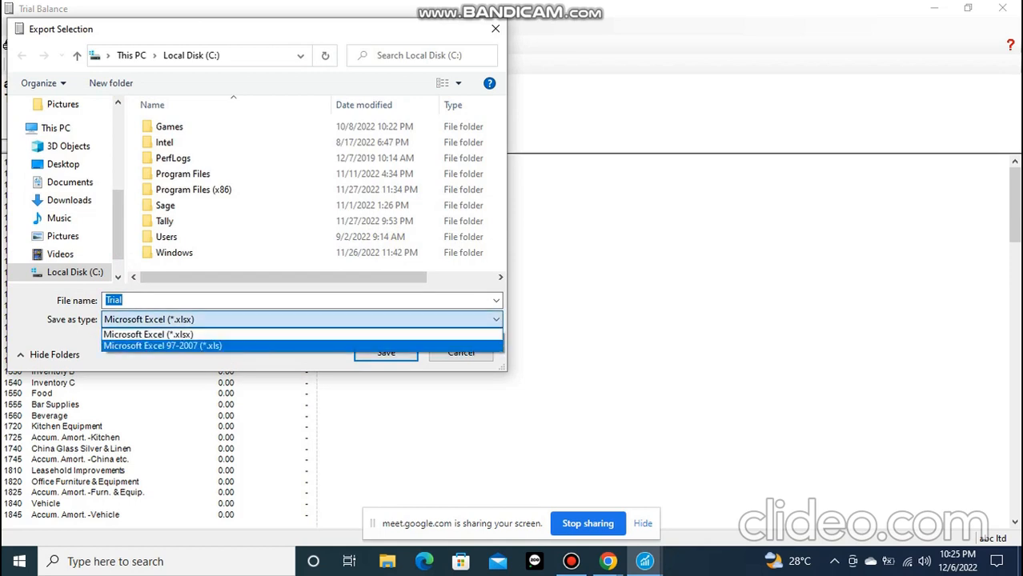
click(302, 346)
click(386, 352)
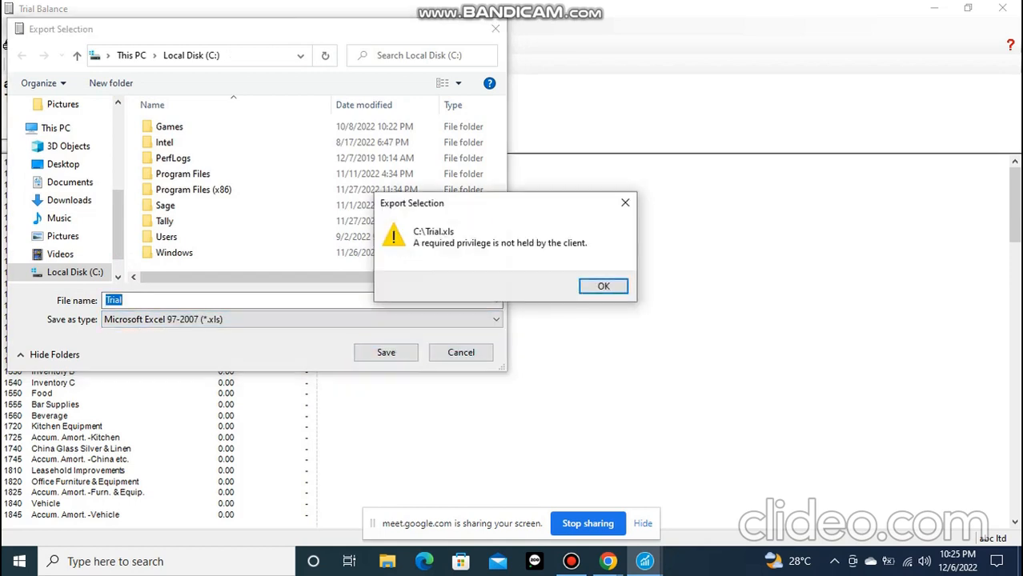
click(385, 353)
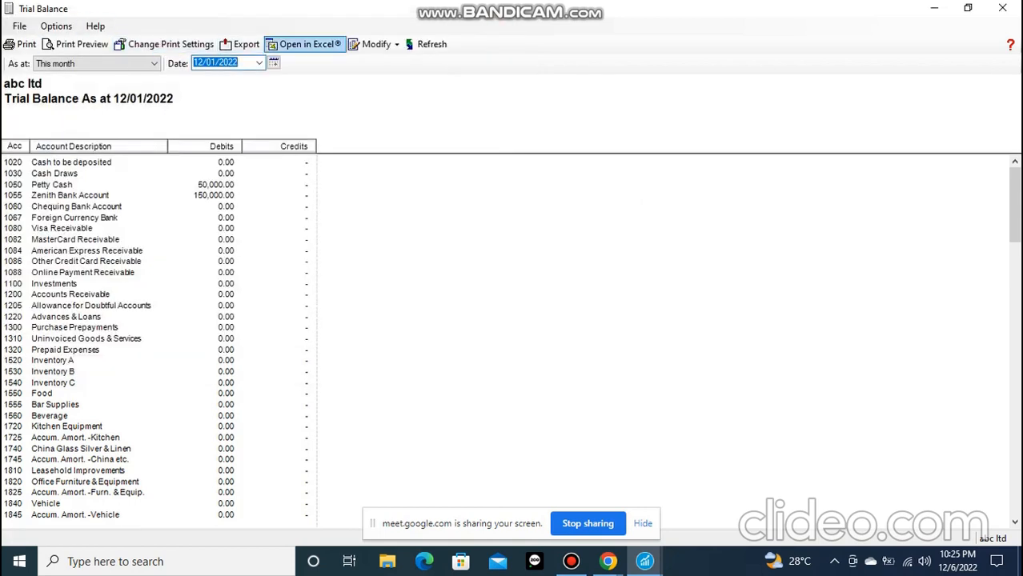
click(375, 44)
click(406, 62)
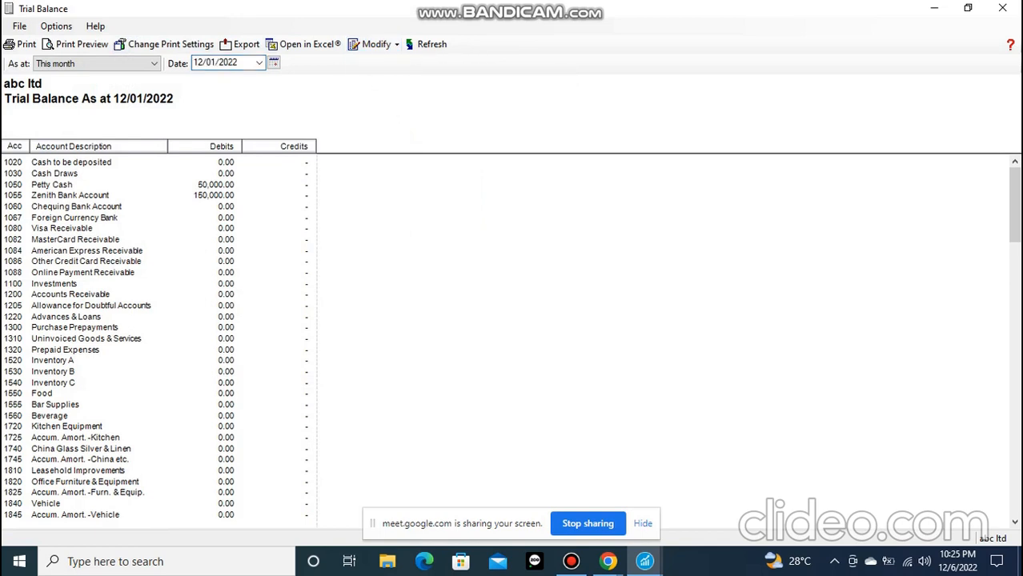
click(19, 27)
click(56, 26)
click(19, 27)
Open the print preview of the trial balance, examine its first page down to the print date, and close the preview
click(19, 26)
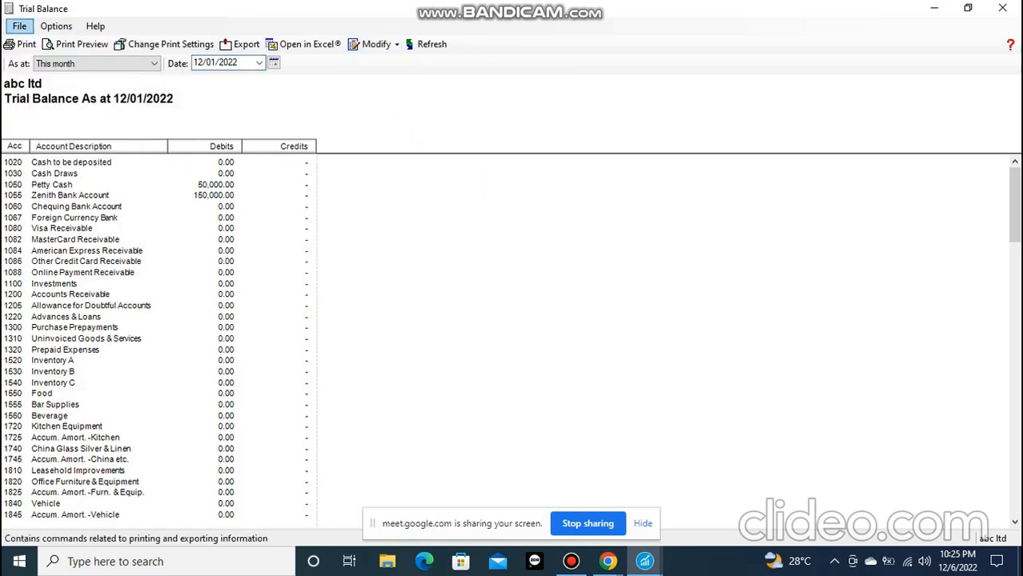
click(20, 26)
click(59, 80)
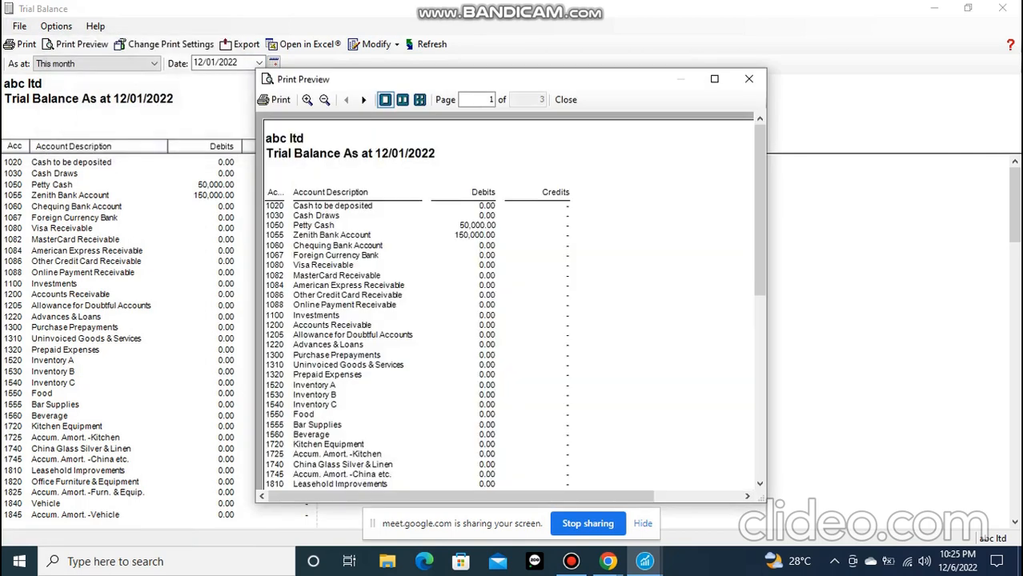
scroll(508, 304, down, 5)
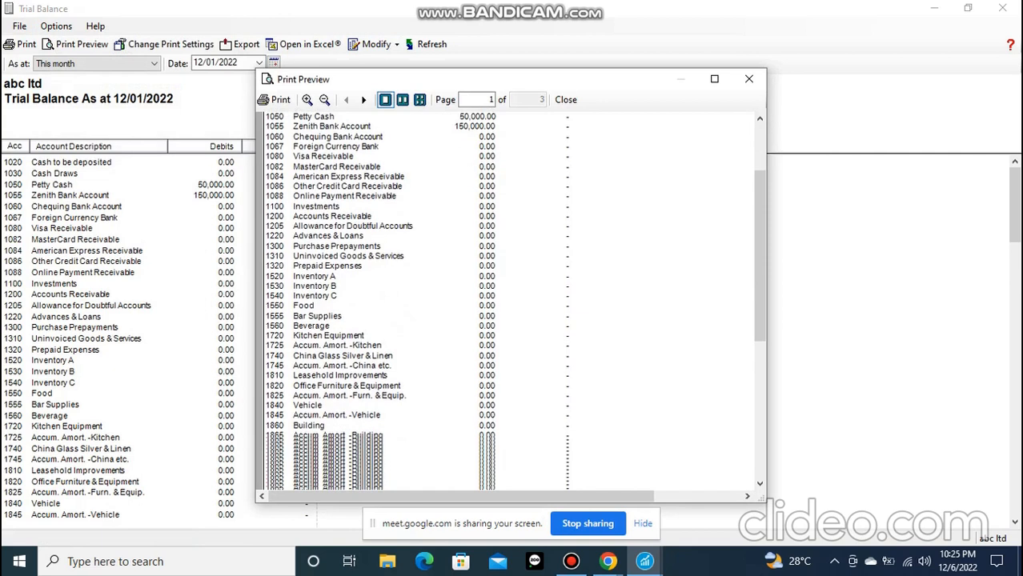
scroll(508, 304, up, 1)
scroll(508, 304, down, 6)
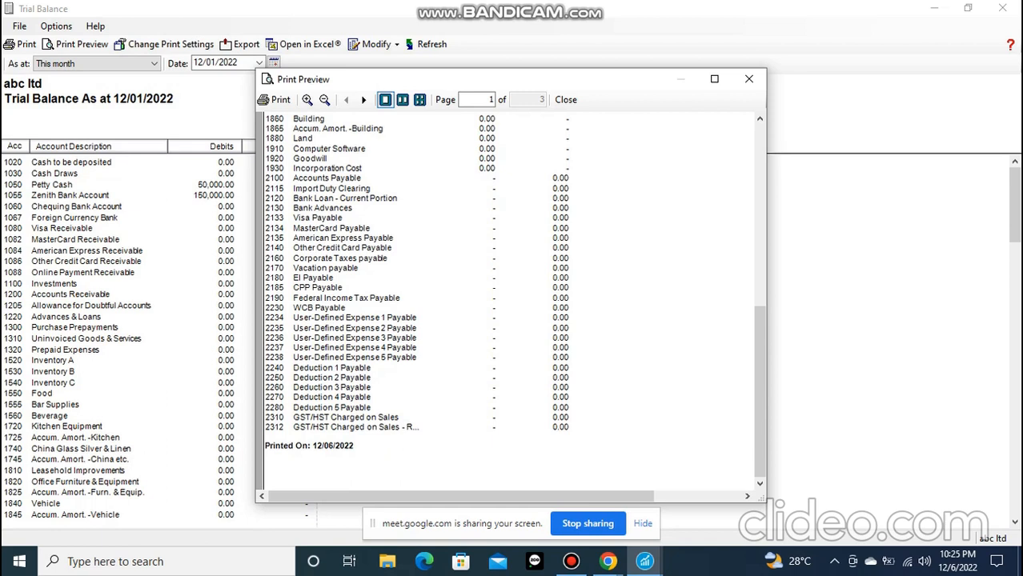
click(748, 78)
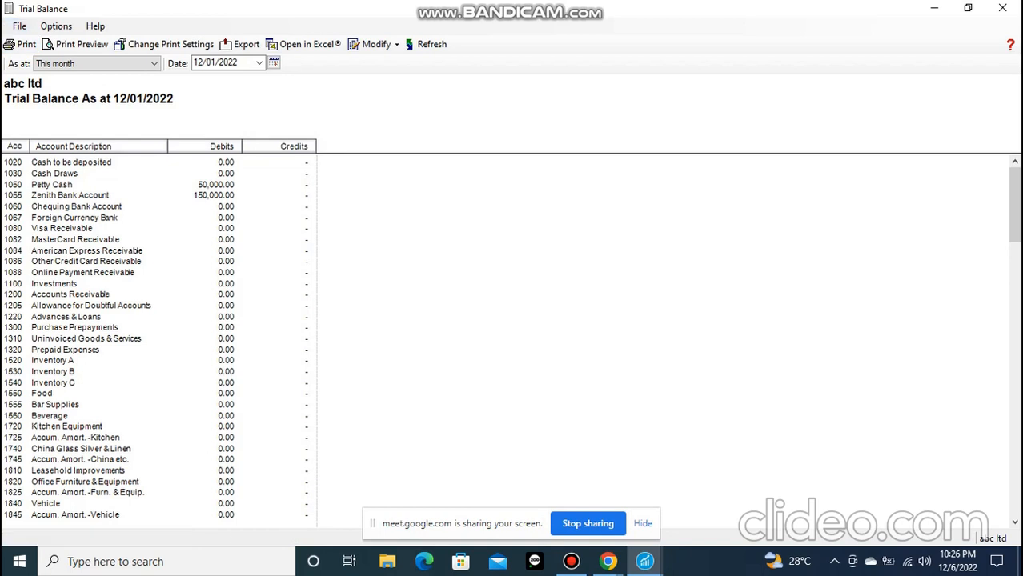
Minimize the trial balance and list the accounts by type with their balances
click(934, 8)
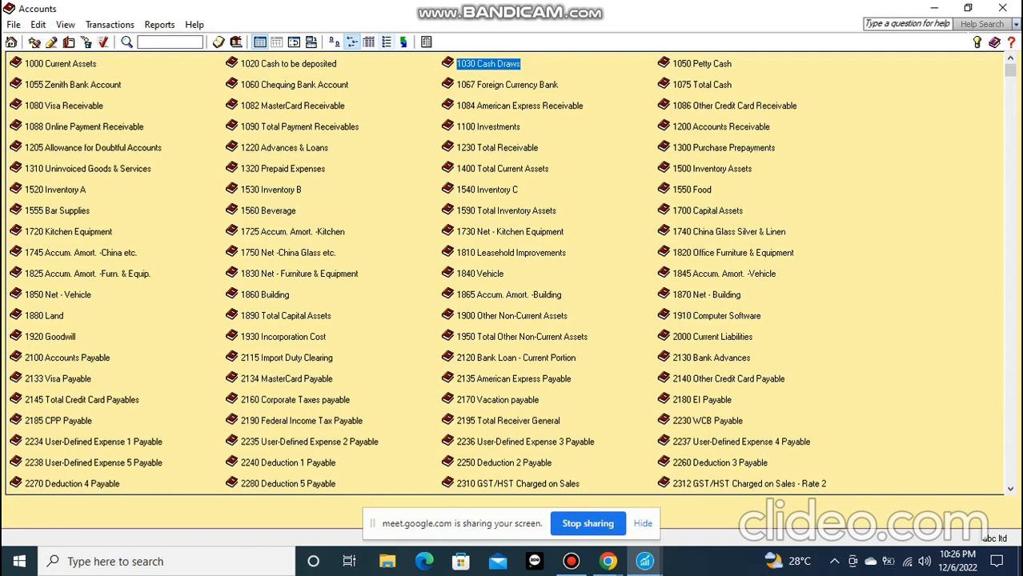
click(386, 42)
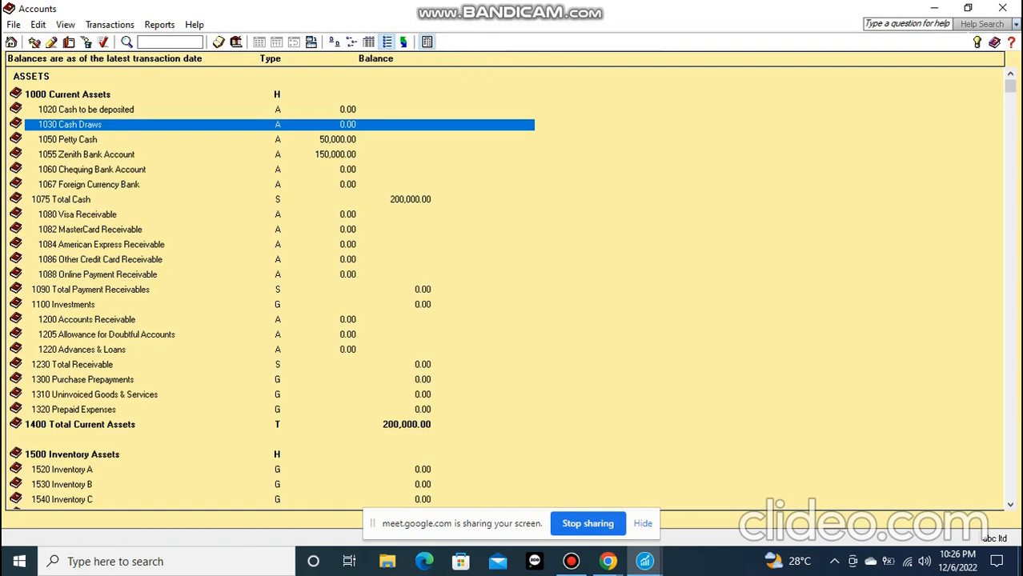
Generate a summary Cash Flow Projection for 1020 Cash to be deposited, from 12/01/2022 for the next 30 days, and reposition the report window
click(426, 42)
click(224, 116)
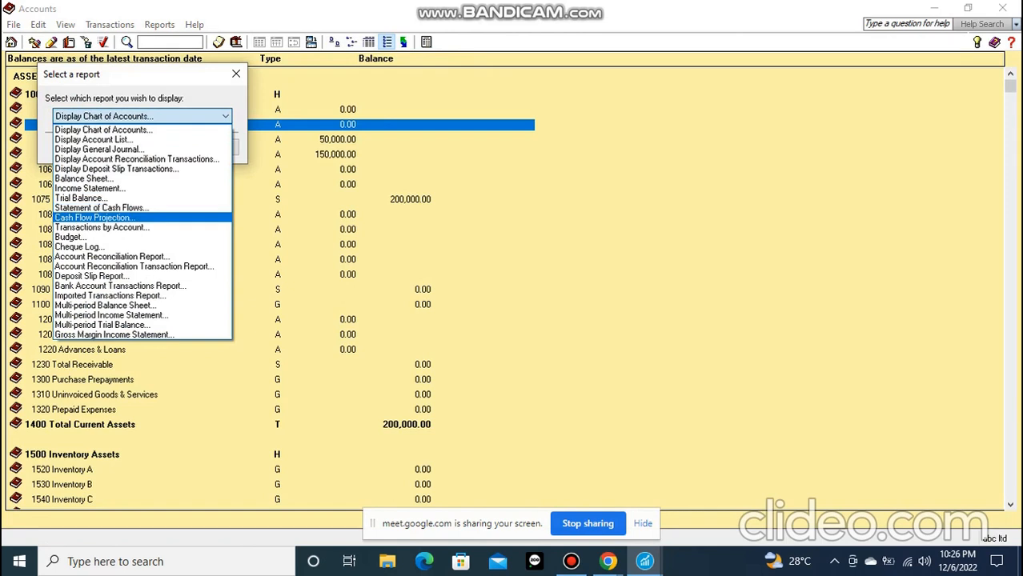
click(96, 218)
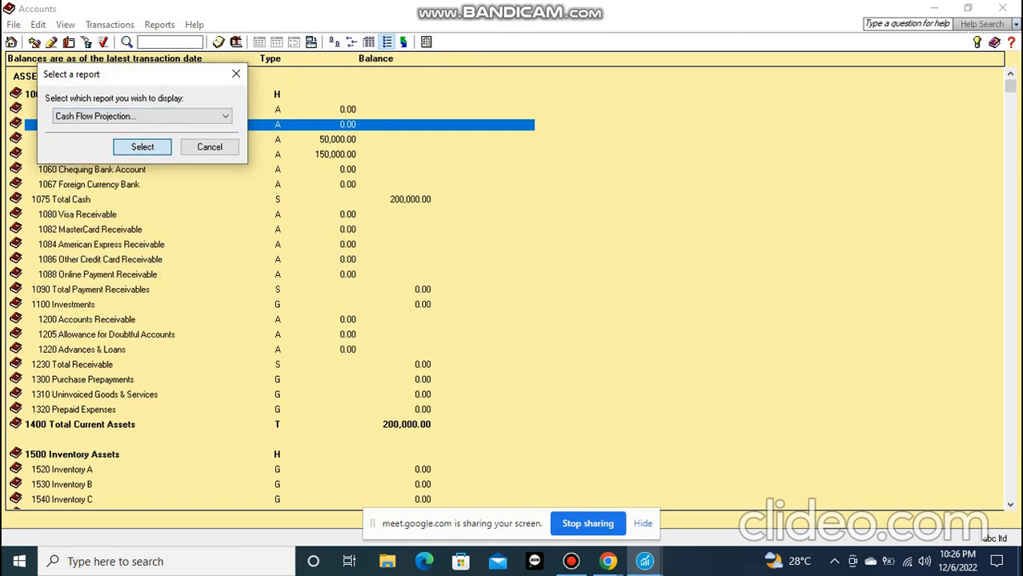
click(143, 147)
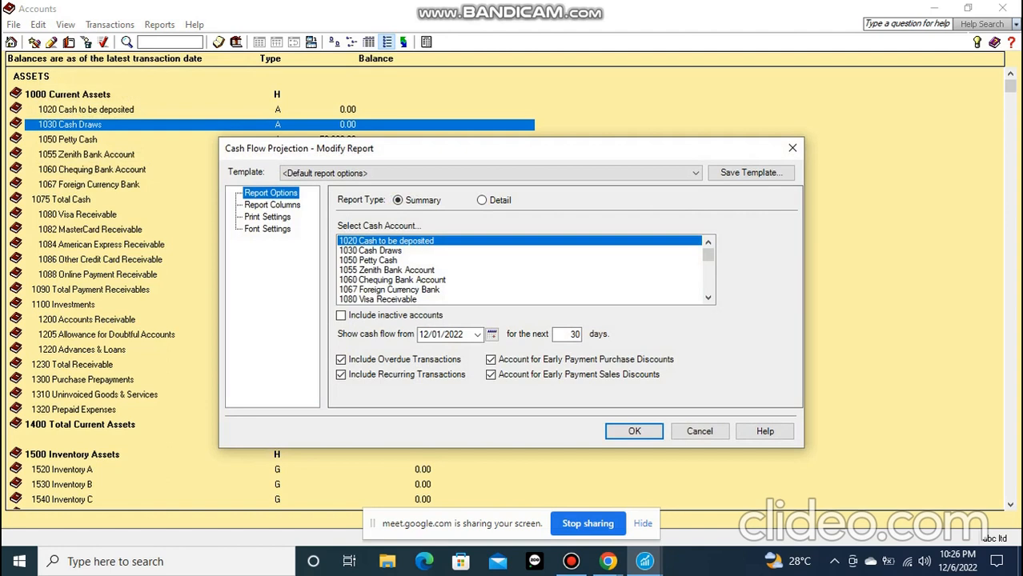
click(634, 432)
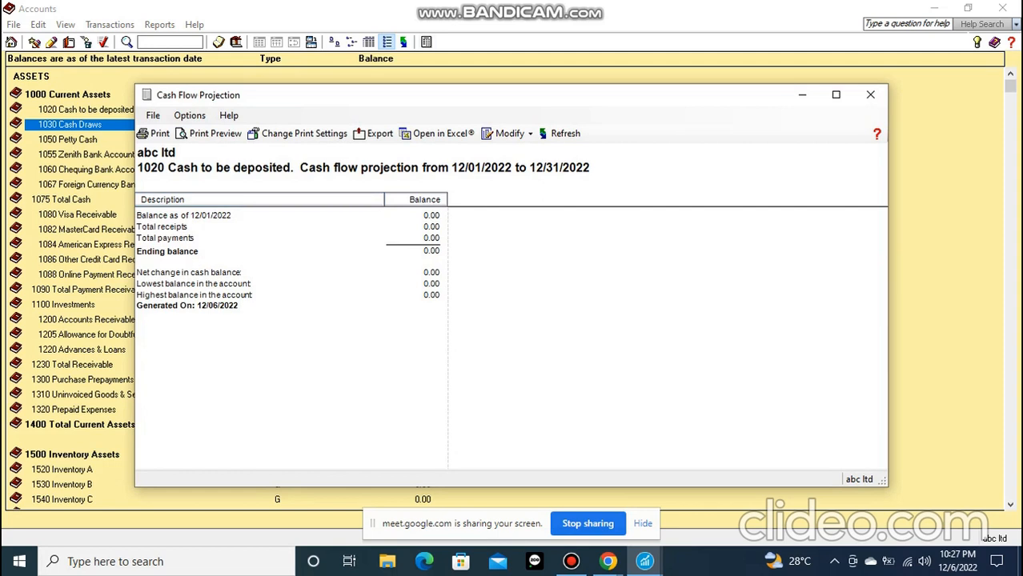
drag(447, 102, 457, 85)
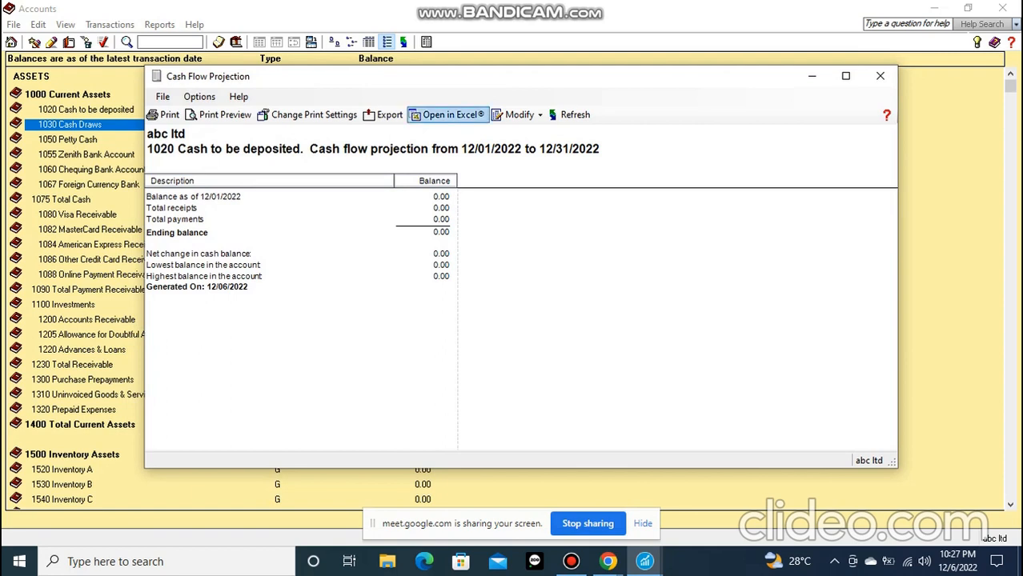
mouse_move(465, 82)
mouse_down()
mouse_move(434, 87)
mouse_move(460, 83)
mouse_up()
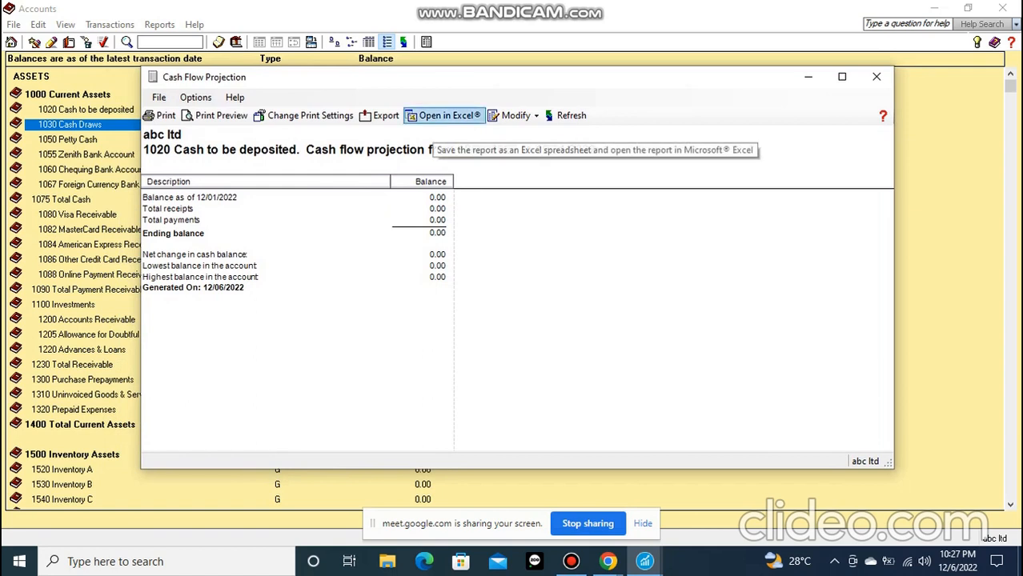
Move the Cash Flow Projection report aside to uncover the accounts list, and minimize the report
drag(307, 80, 346, 83)
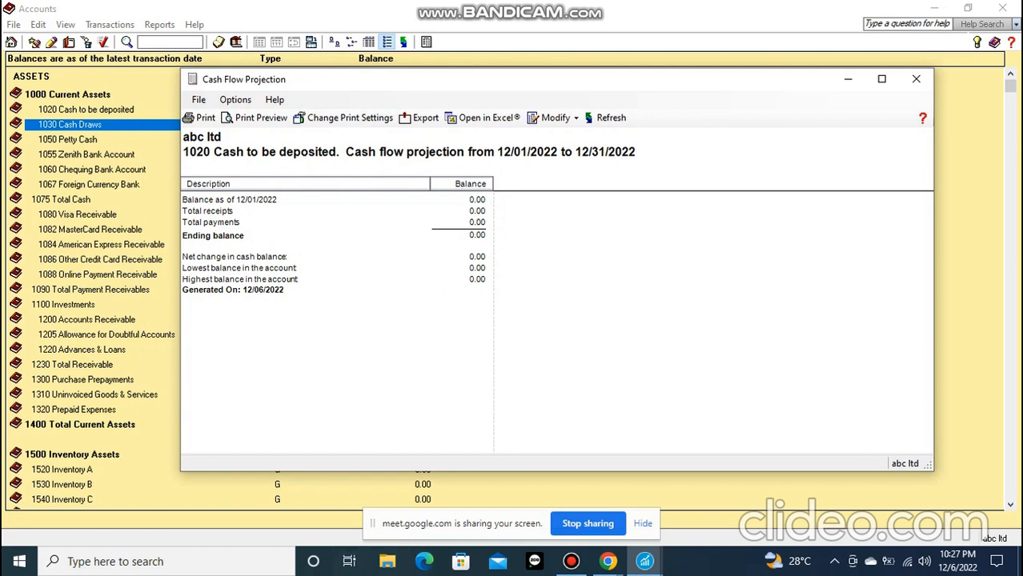
drag(293, 84, 390, 84)
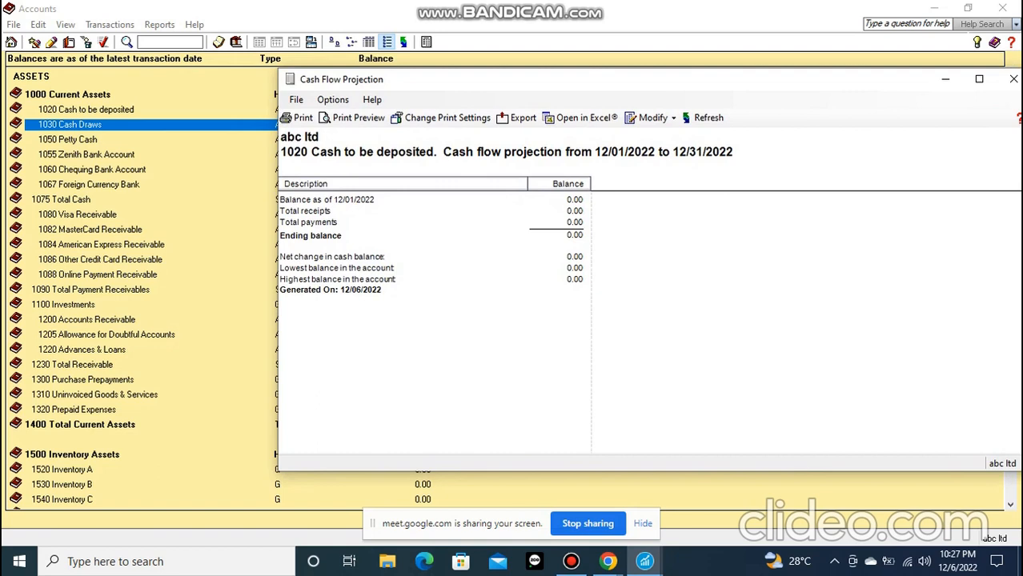
click(945, 79)
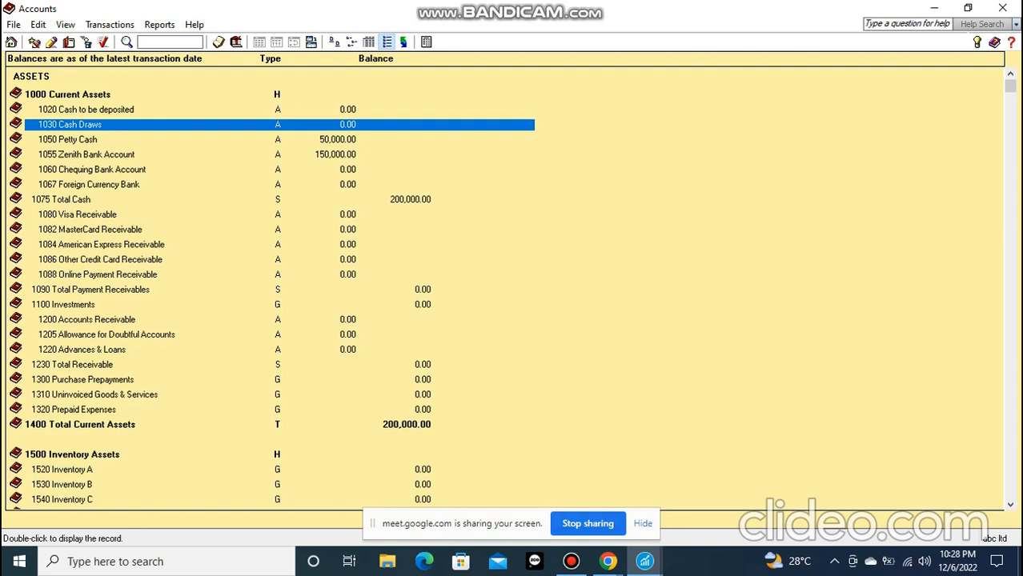
click(101, 230)
click(99, 184)
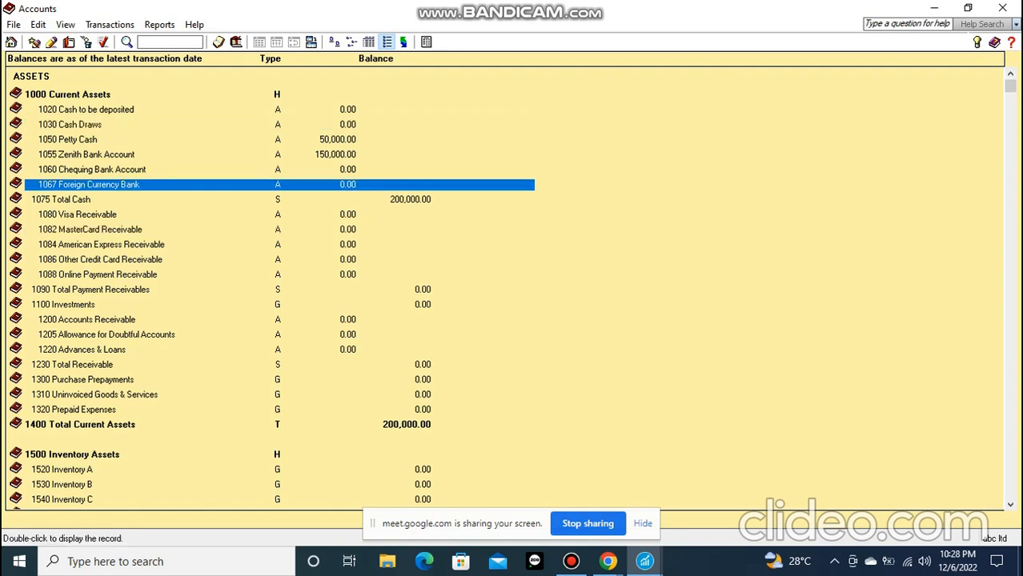
click(403, 42)
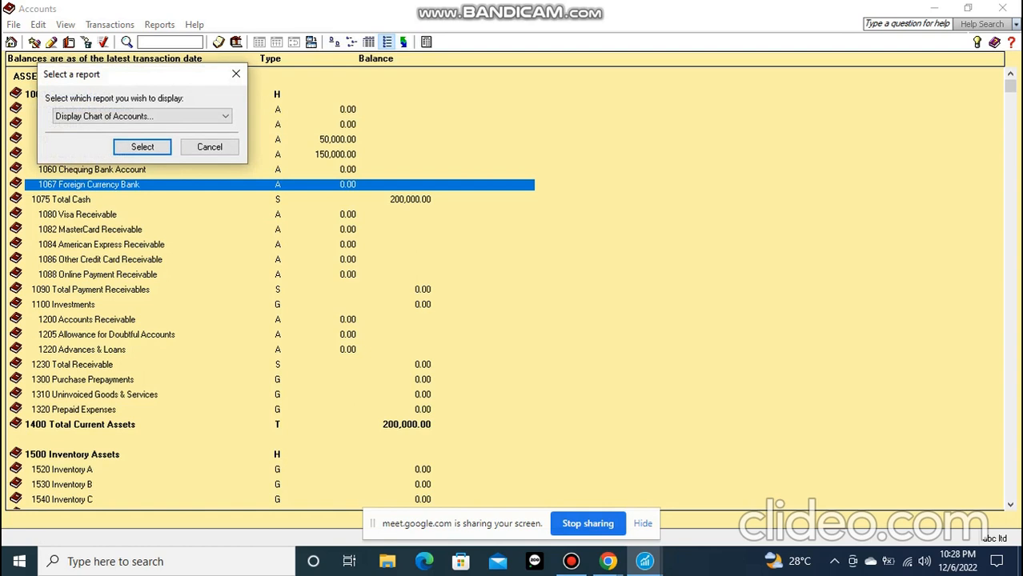
click(236, 73)
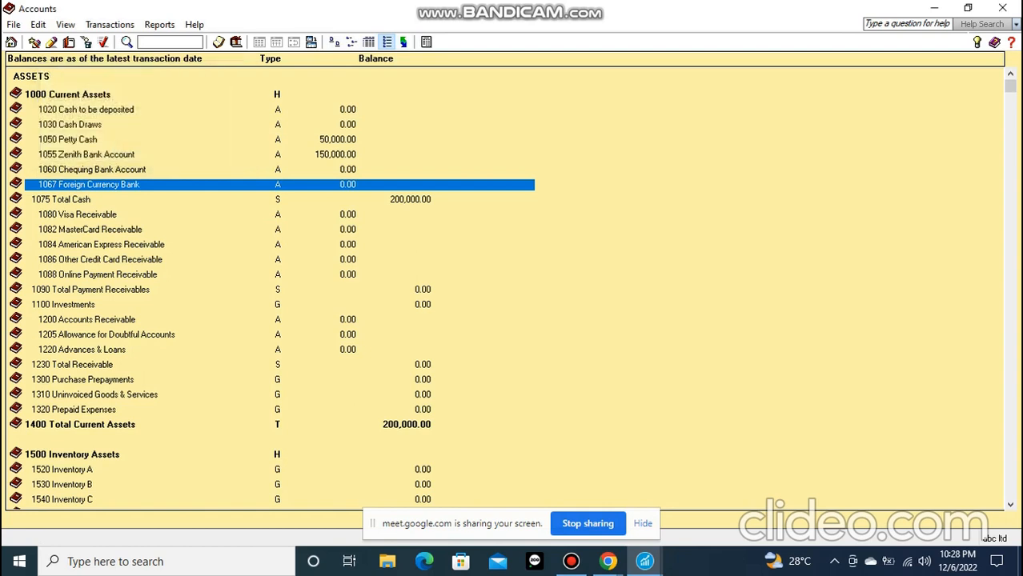
mouse_move(608, 561)
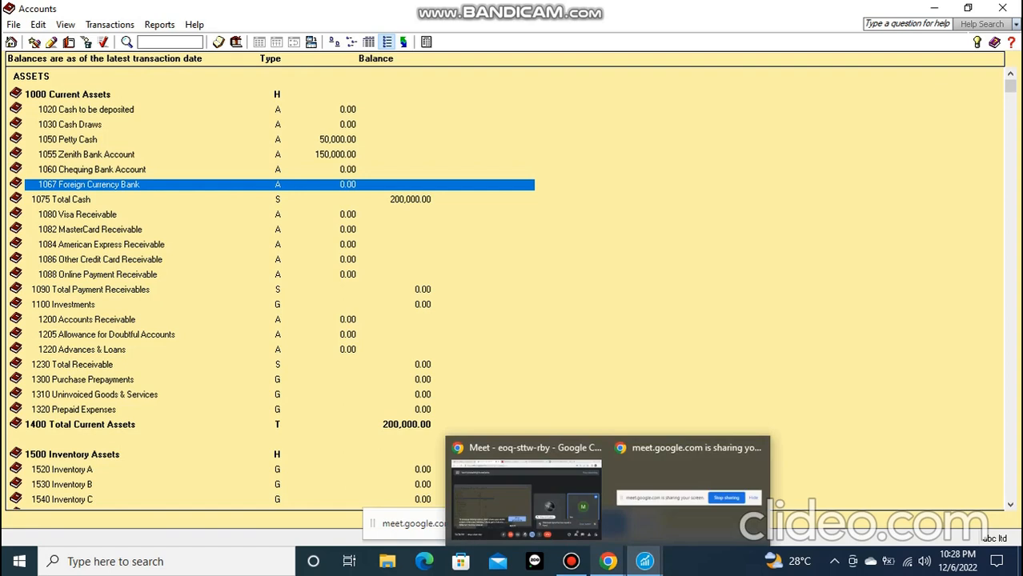
Generate the Income Statement for this fiscal year, 12/01/2022 to 12/01/2022, with the default report options
click(403, 42)
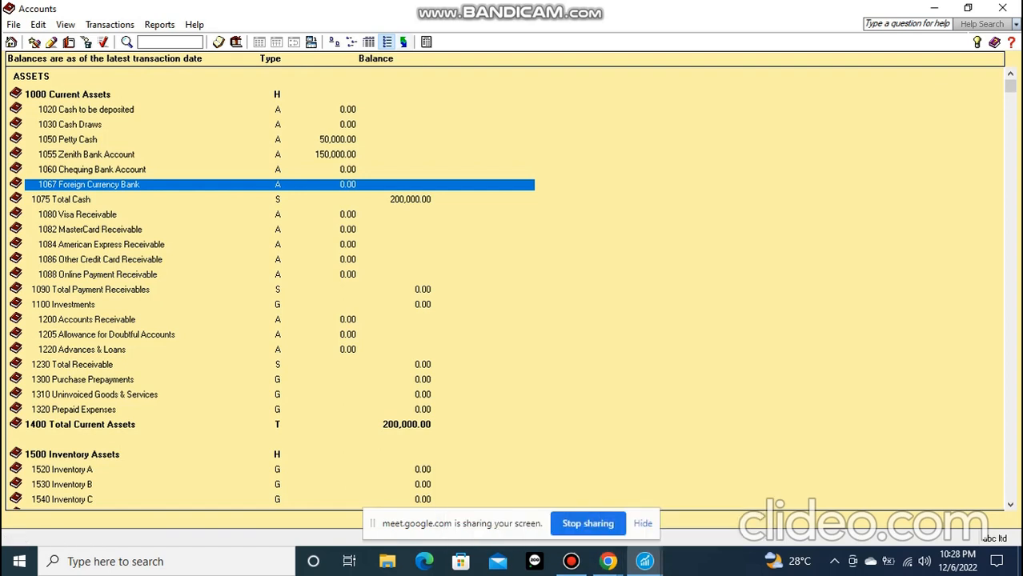
click(225, 116)
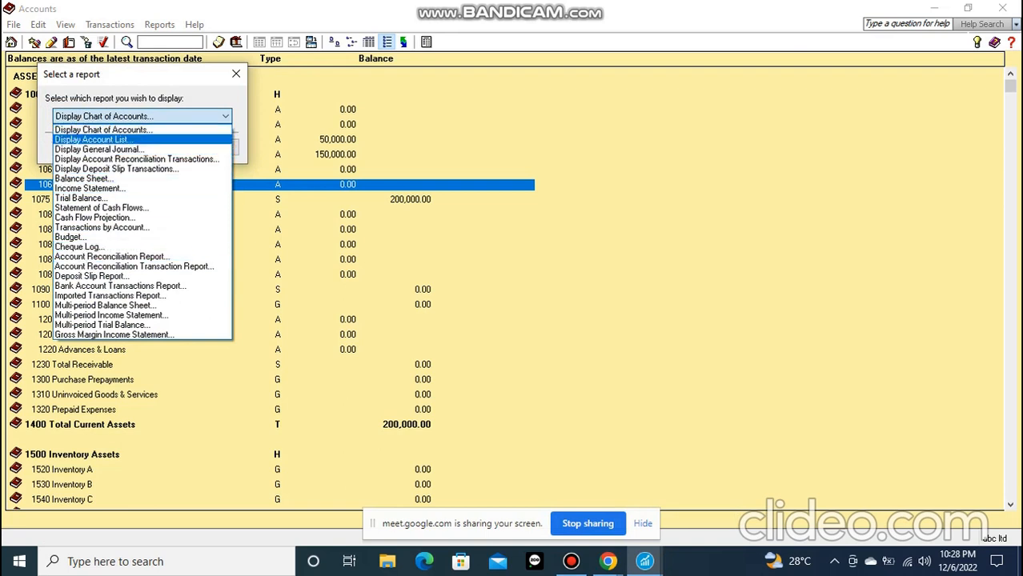
click(90, 188)
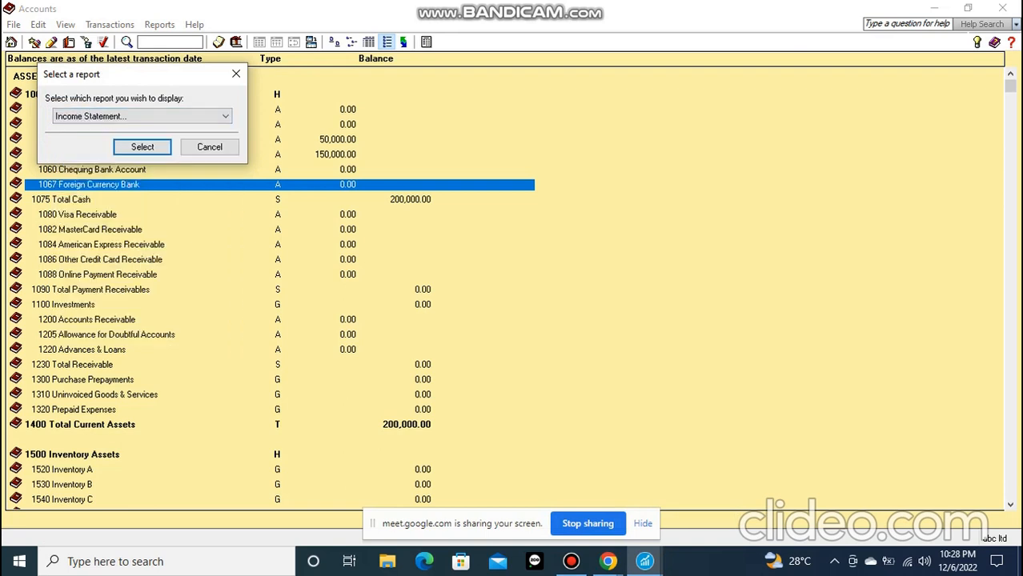
key(Return)
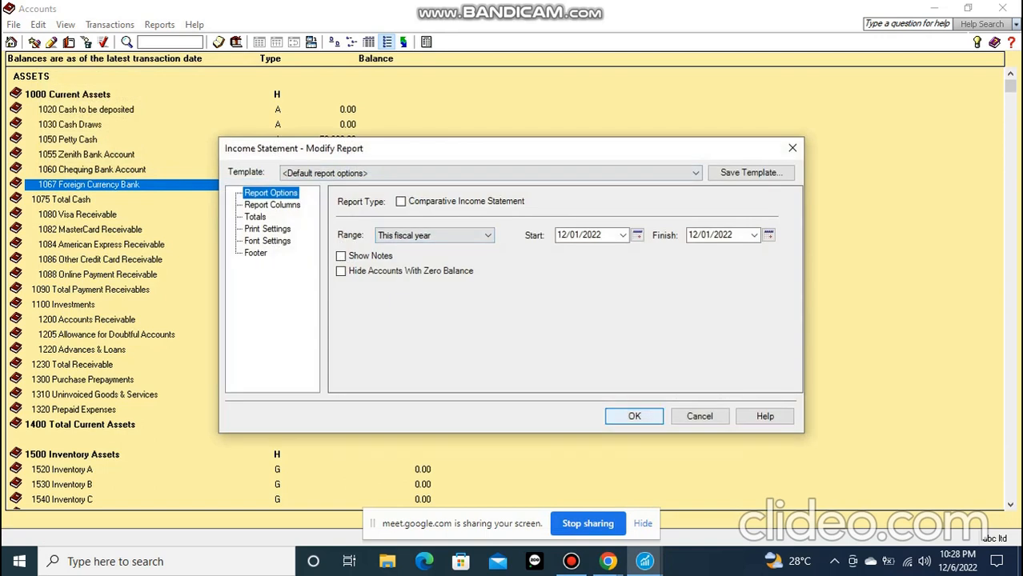
key(Return)
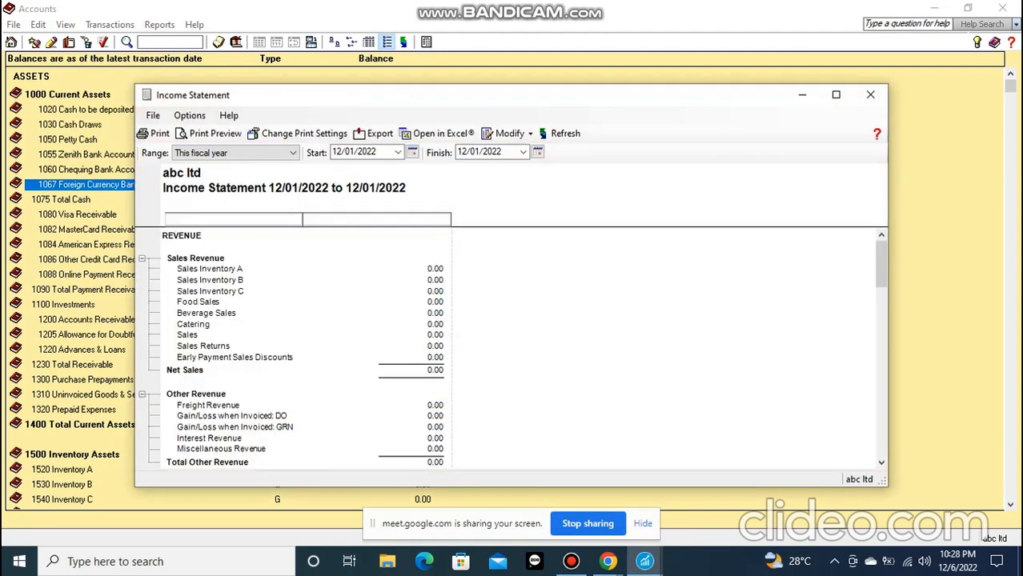
Examine the income statement from sales revenue through cost of goods sold, payroll and administrative expenses down to net income
scroll(512, 352, down, 1)
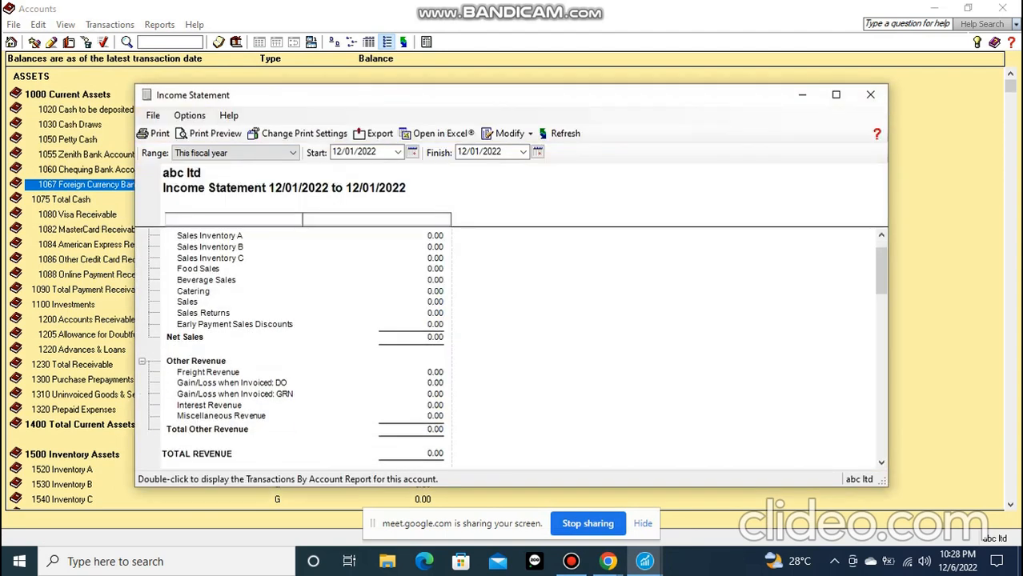
scroll(512, 348, down, 1)
scroll(512, 348, down, 1)
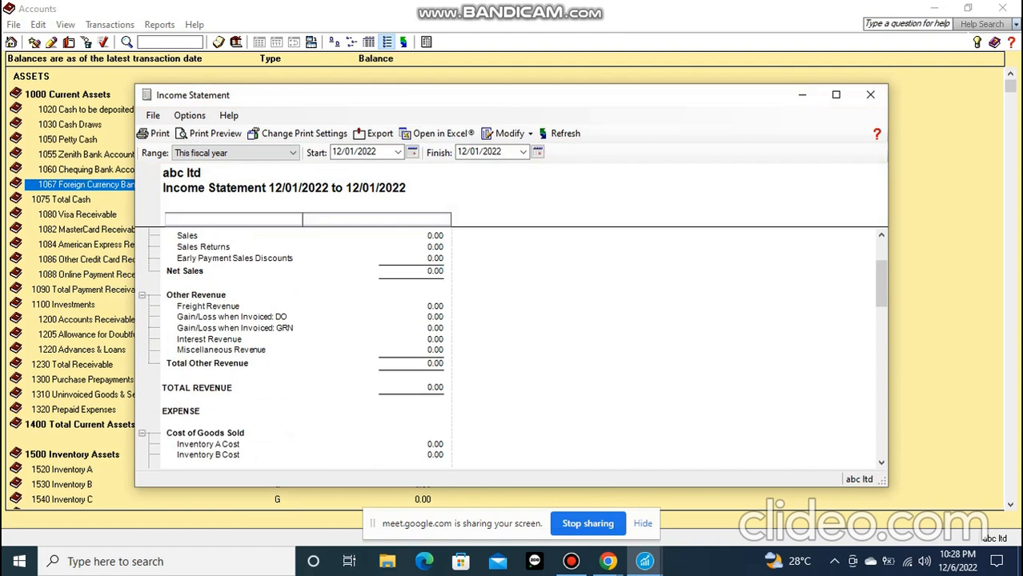
scroll(512, 348, down, 3)
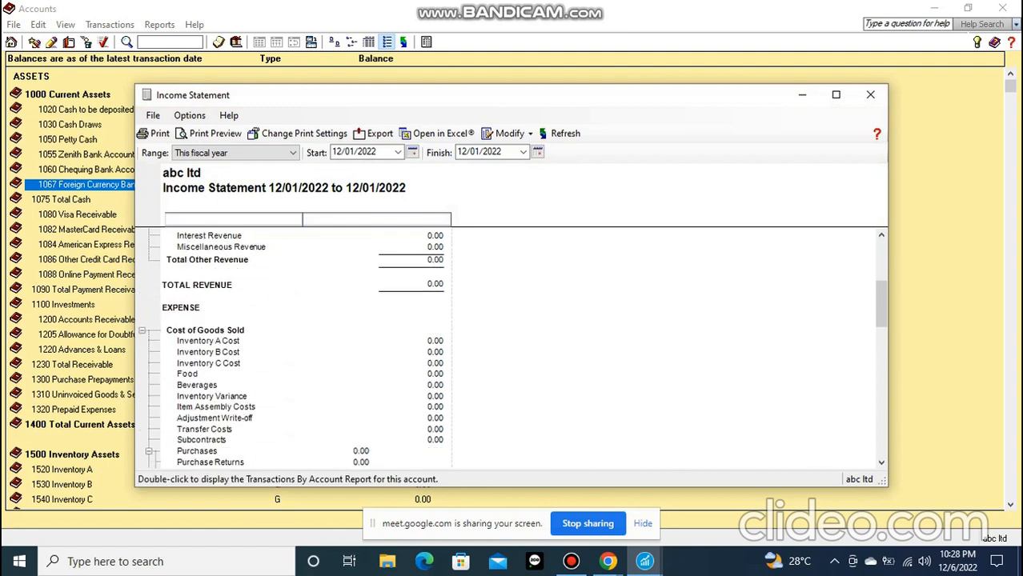
scroll(512, 348, down, 2)
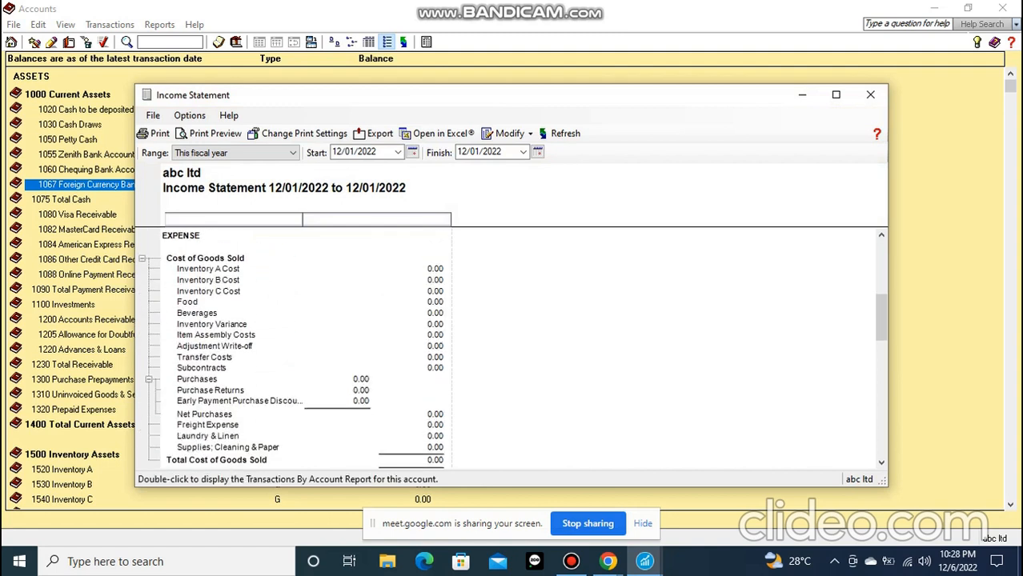
scroll(513, 348, down, 3)
scroll(512, 348, down, 1)
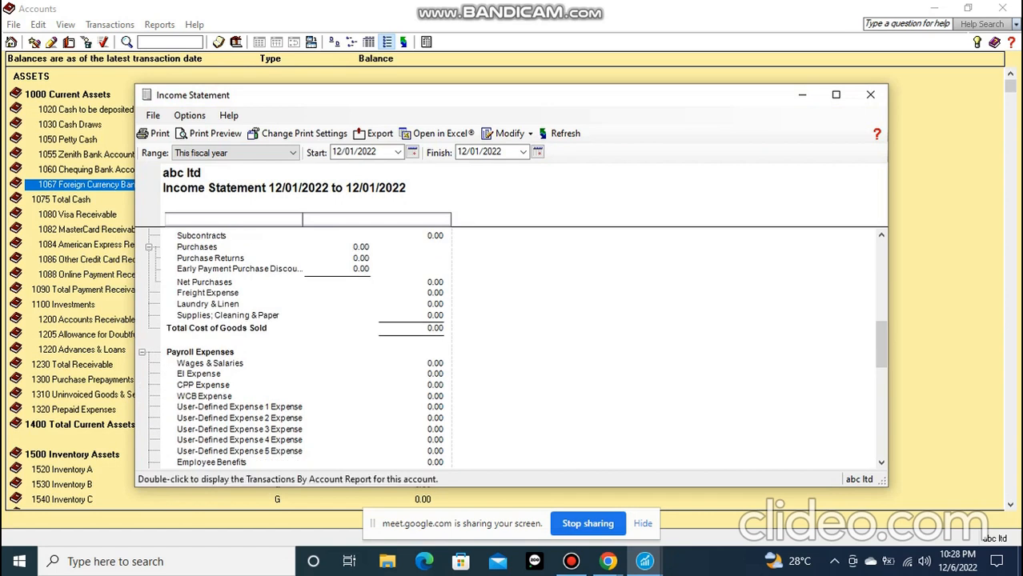
scroll(512, 348, up, 3)
scroll(513, 348, up, 2)
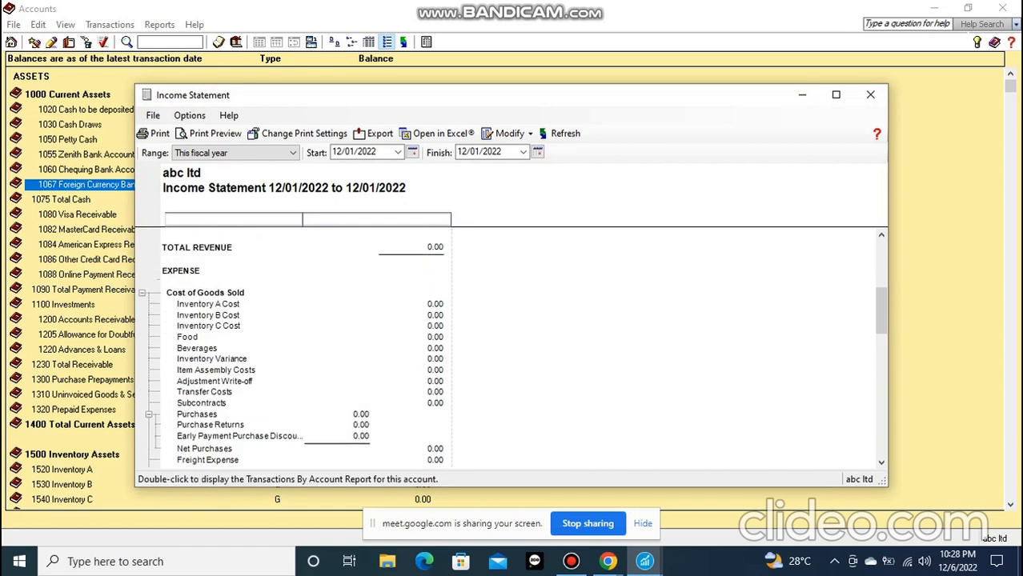
scroll(512, 348, down, 1)
scroll(512, 348, down, 2)
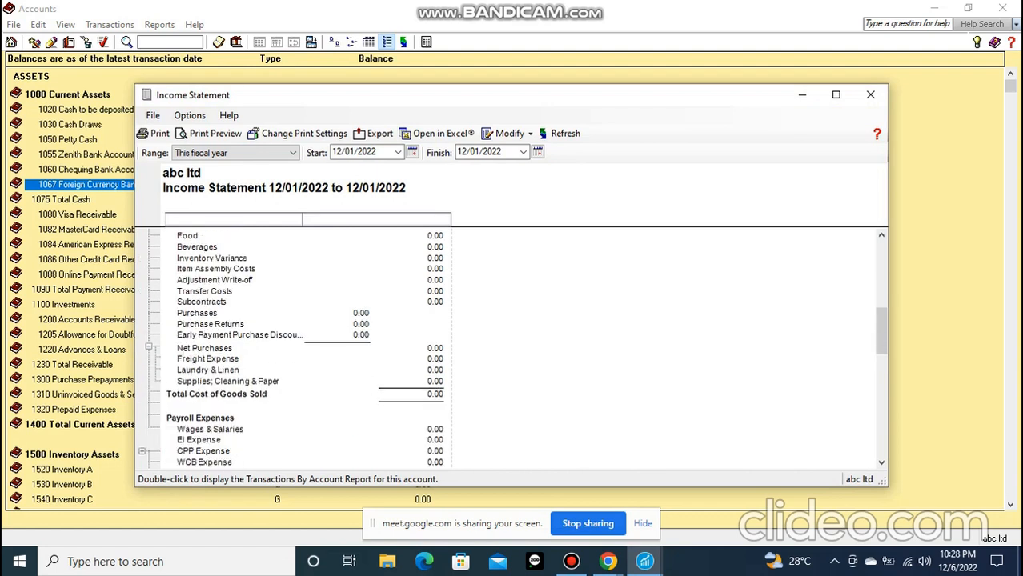
scroll(512, 349, up, 2)
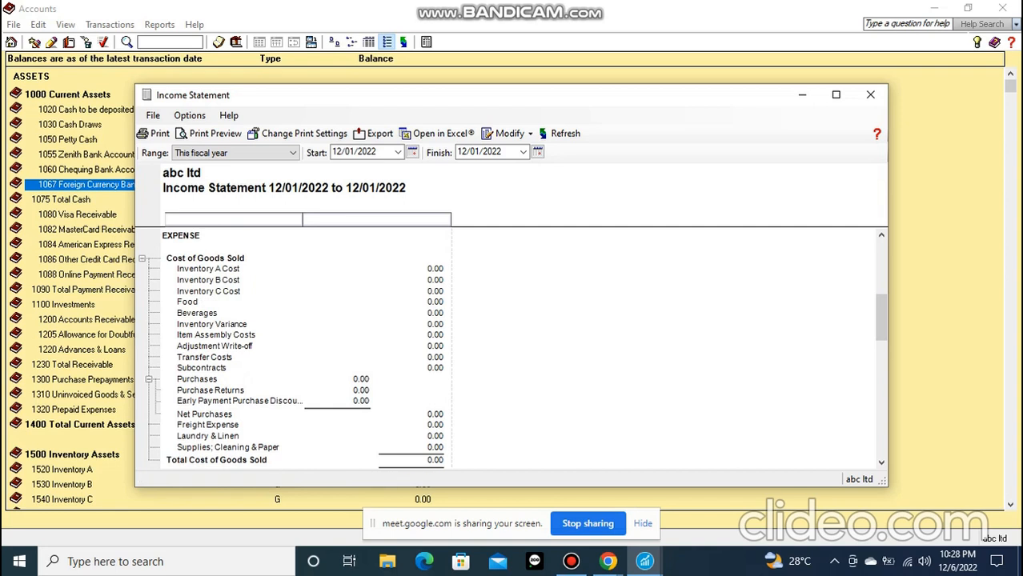
scroll(512, 348, down, 2)
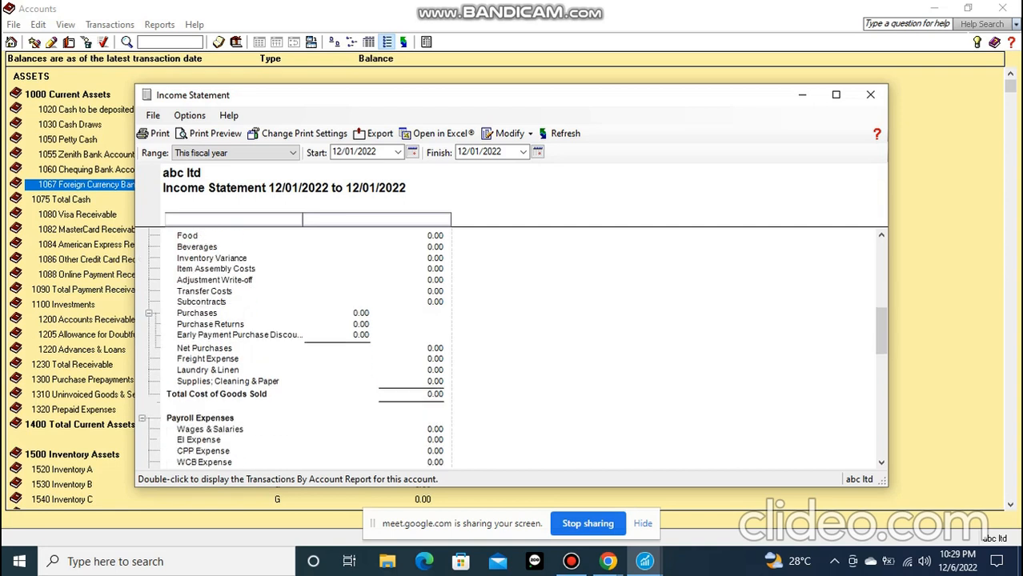
scroll(512, 349, down, 6)
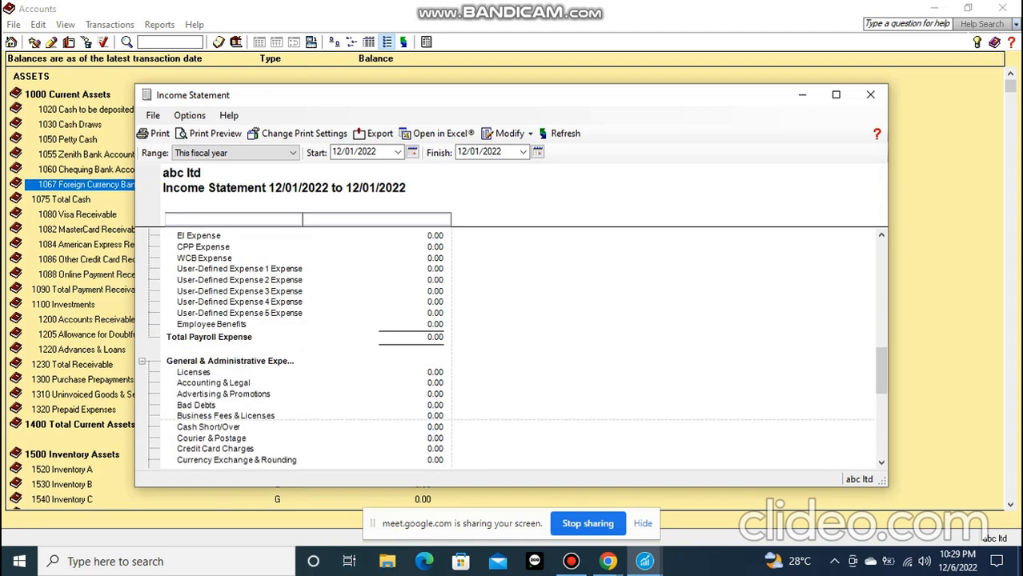
scroll(512, 348, down, 6)
scroll(512, 348, down, 4)
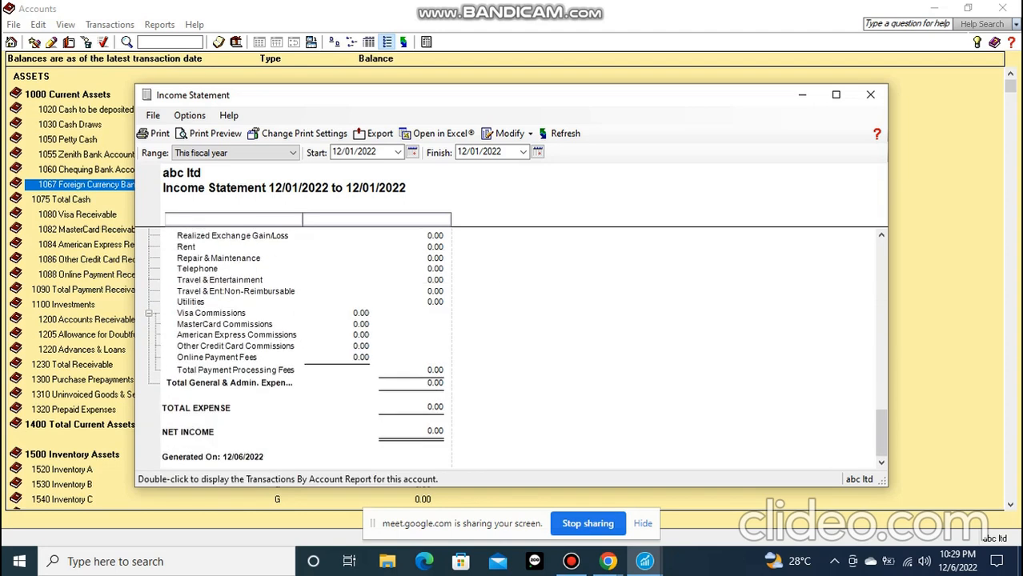
Review the income statement's expense sections back up to Cost of Goods Sold, and close the report
scroll(512, 348, up, 2)
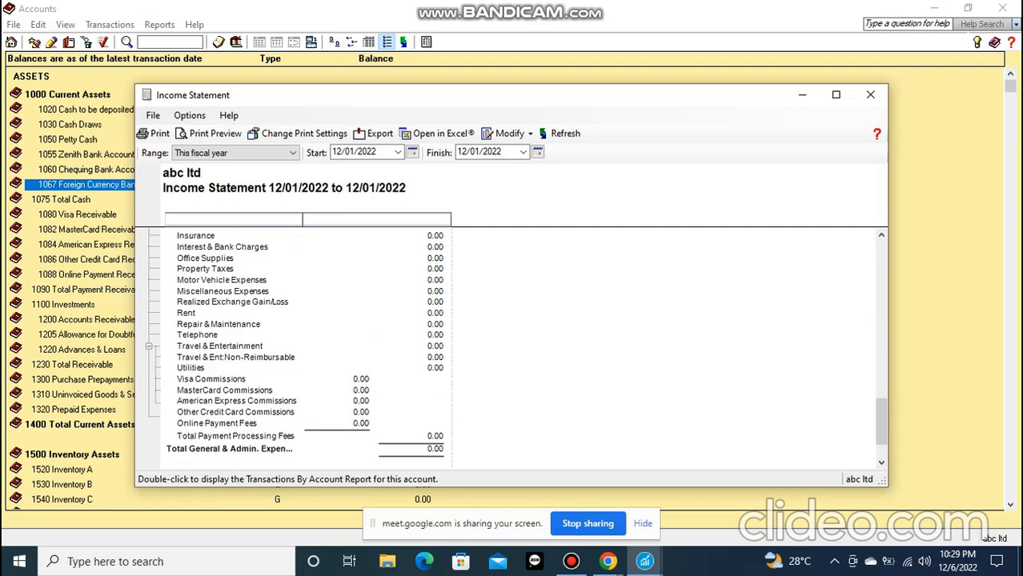
scroll(512, 348, up, 2)
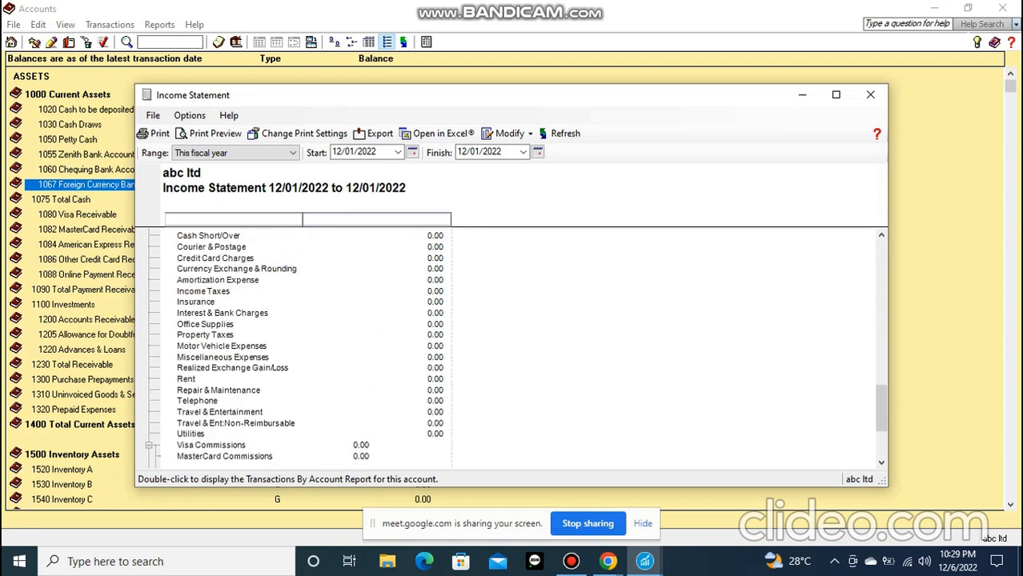
scroll(512, 348, up, 1)
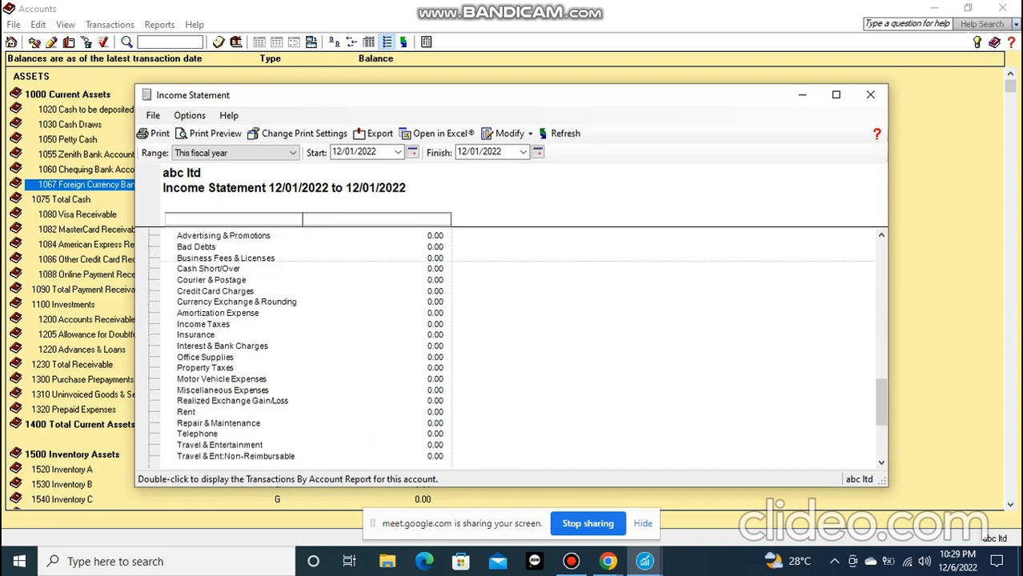
scroll(512, 348, up, 2)
scroll(512, 348, up, 5)
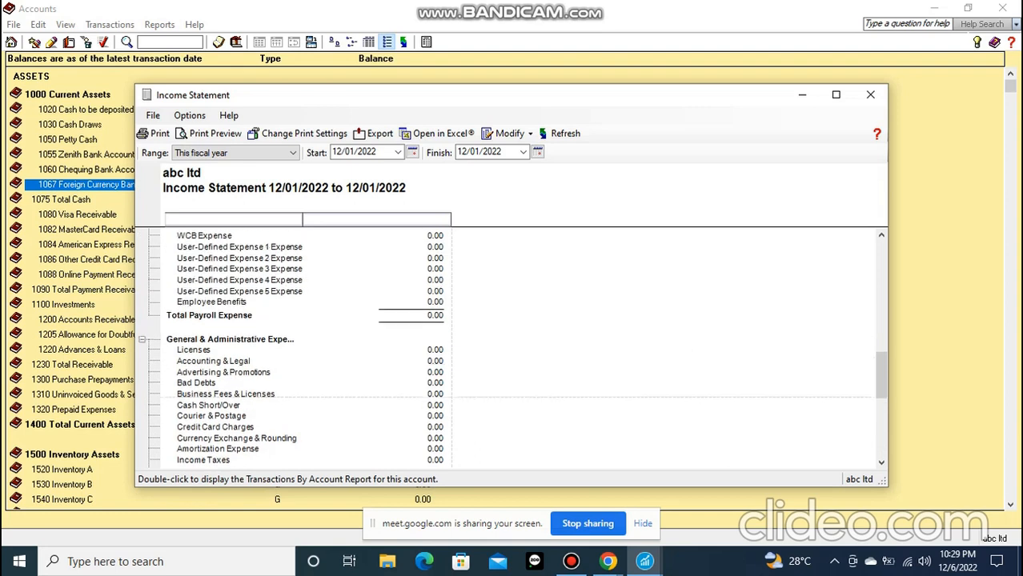
scroll(513, 348, up, 5)
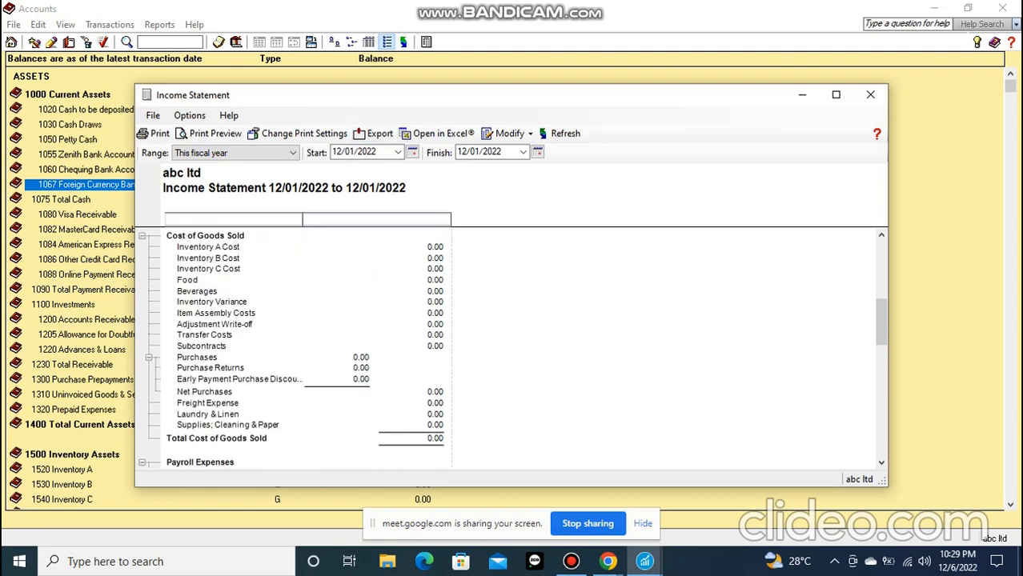
click(870, 95)
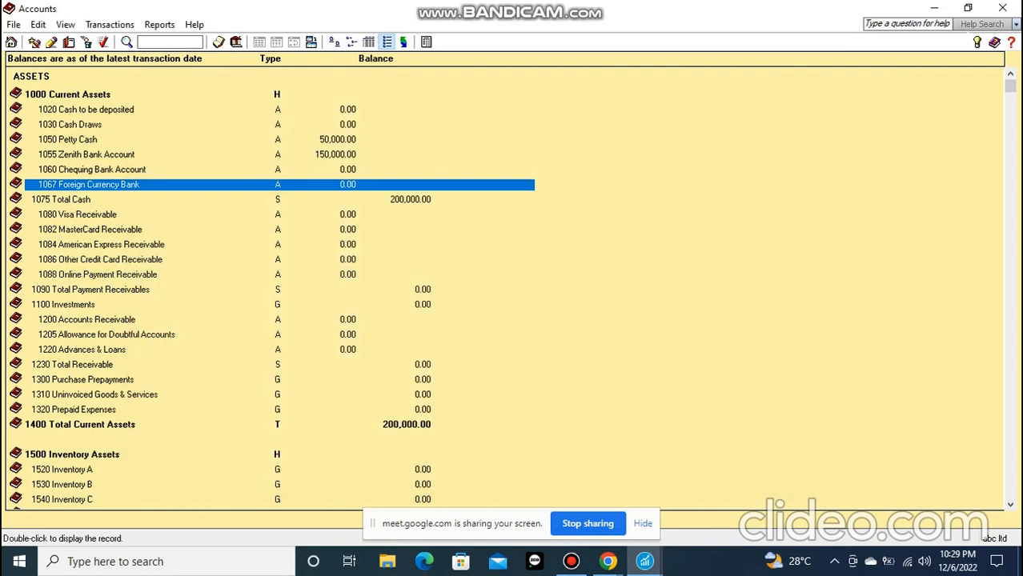
Open the Account Reconciliation Report options and check which accounts can be selected for the report
click(426, 41)
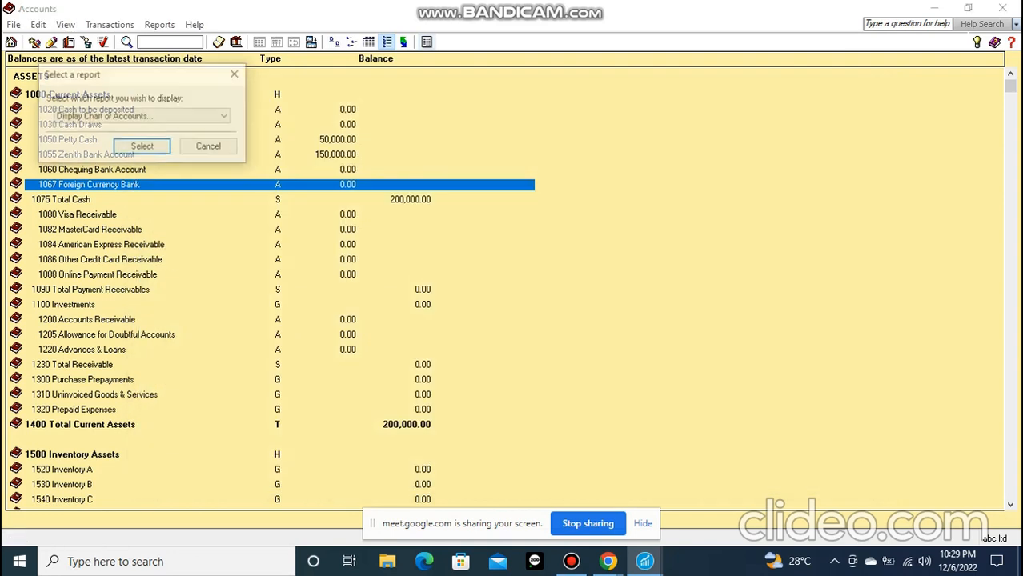
click(225, 116)
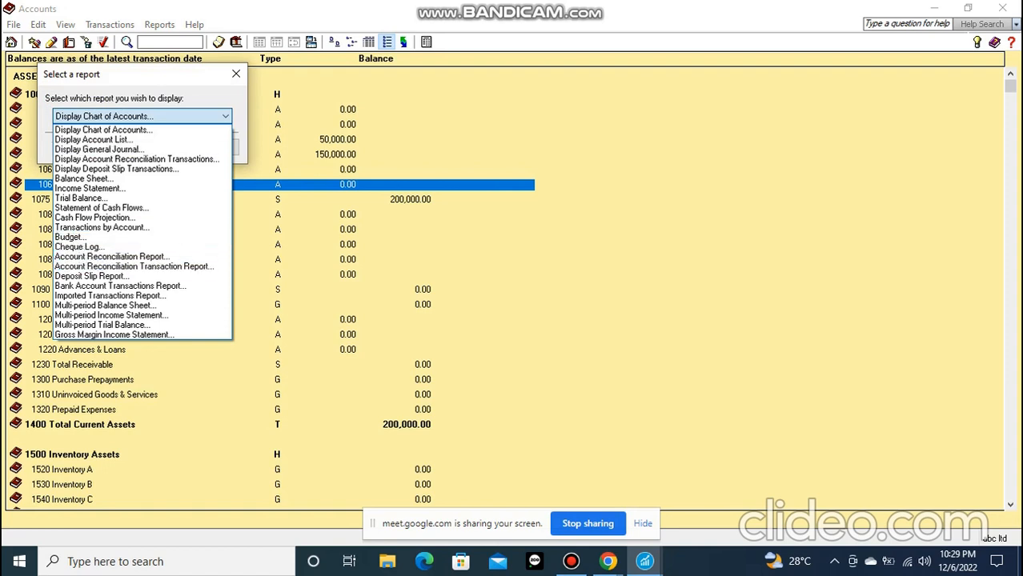
click(113, 257)
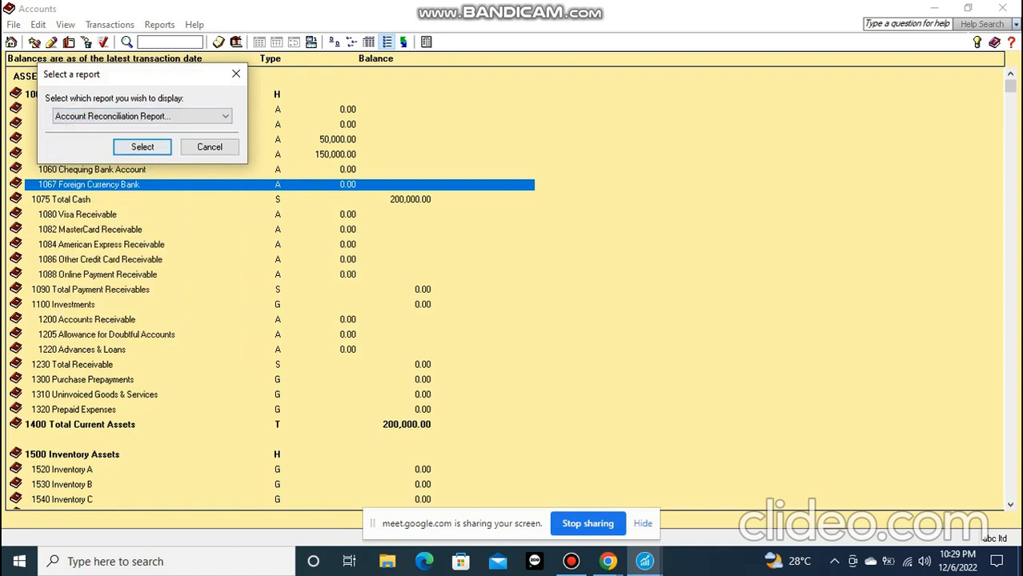
click(142, 146)
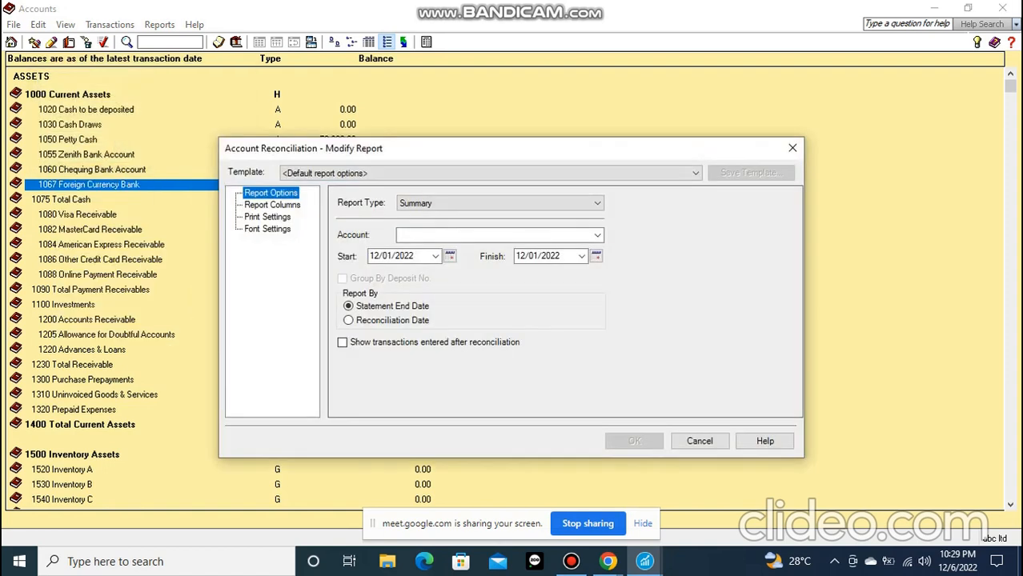
click(496, 236)
click(597, 235)
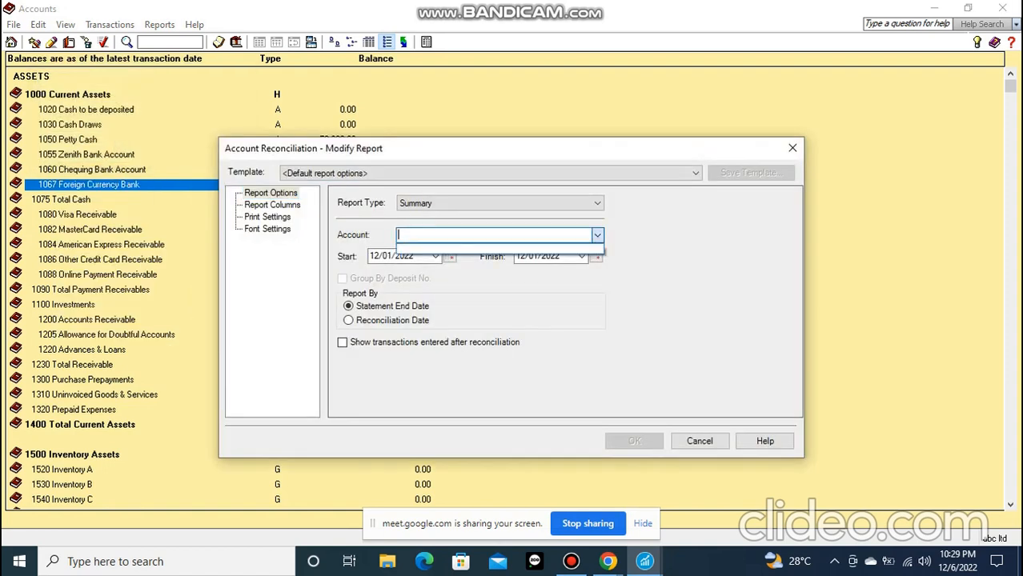
click(597, 235)
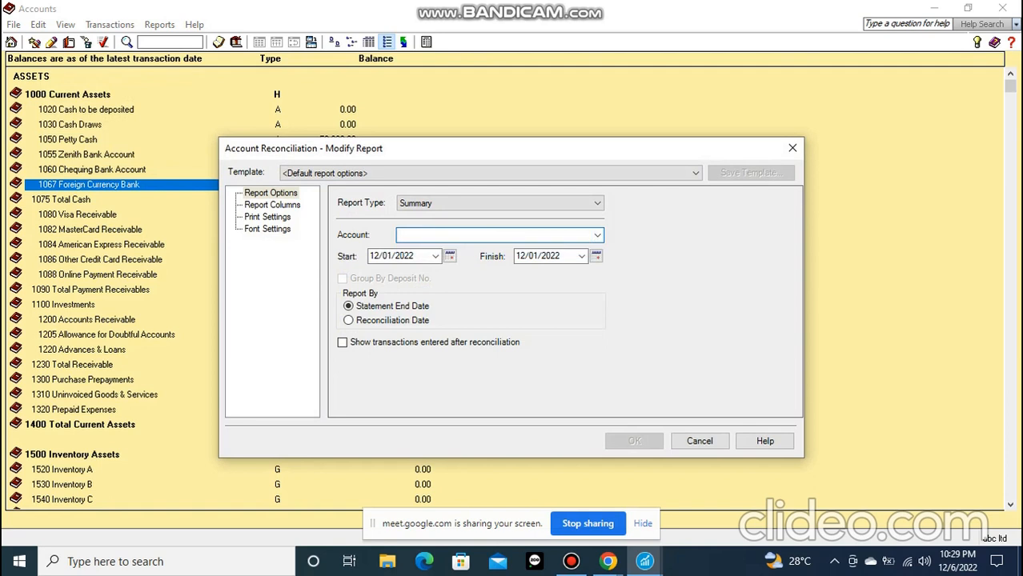
Look over the account reconciliation report types, date basis and account choices, and close the options without generating the report
click(597, 204)
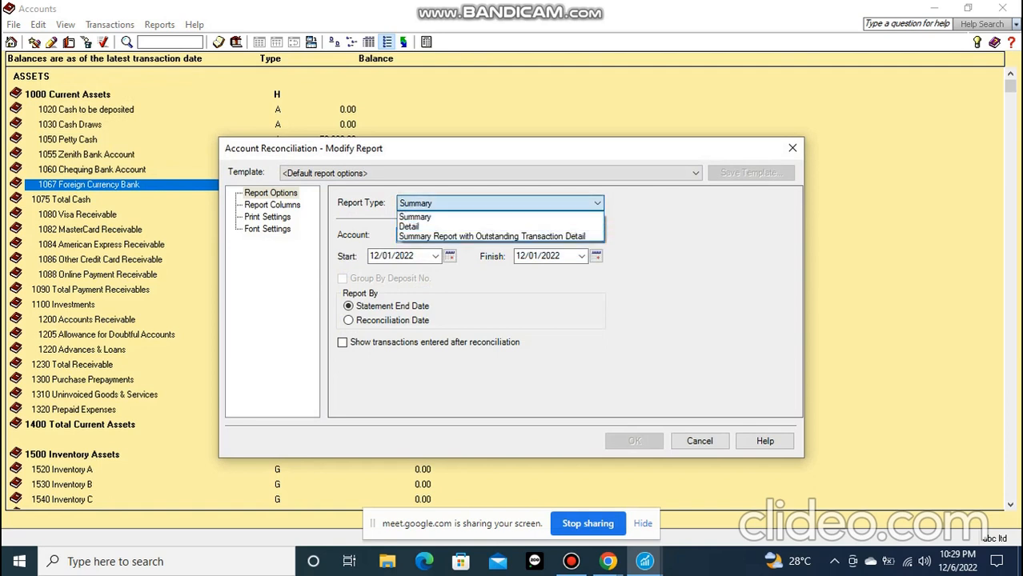
click(597, 204)
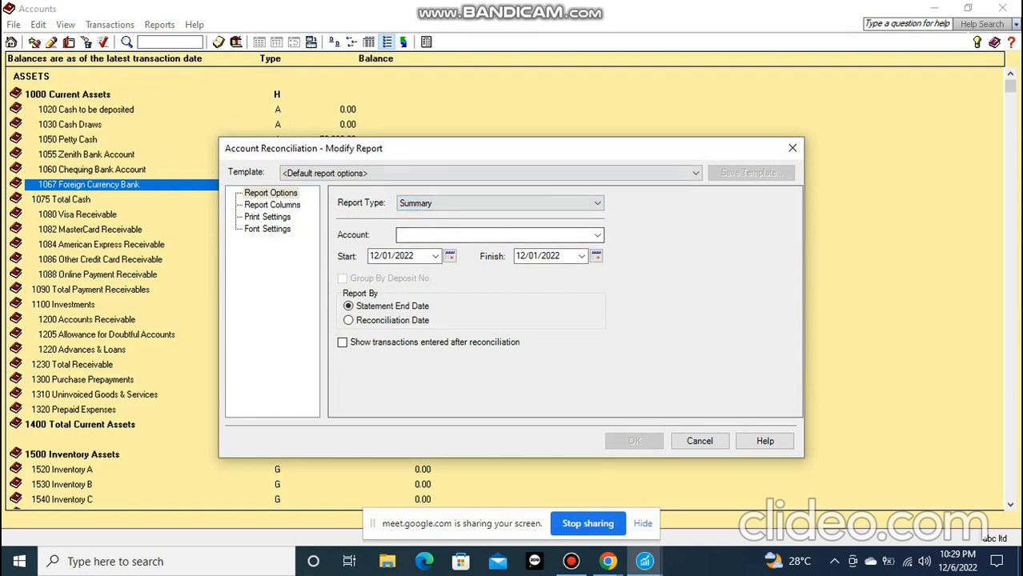
click(348, 321)
click(349, 306)
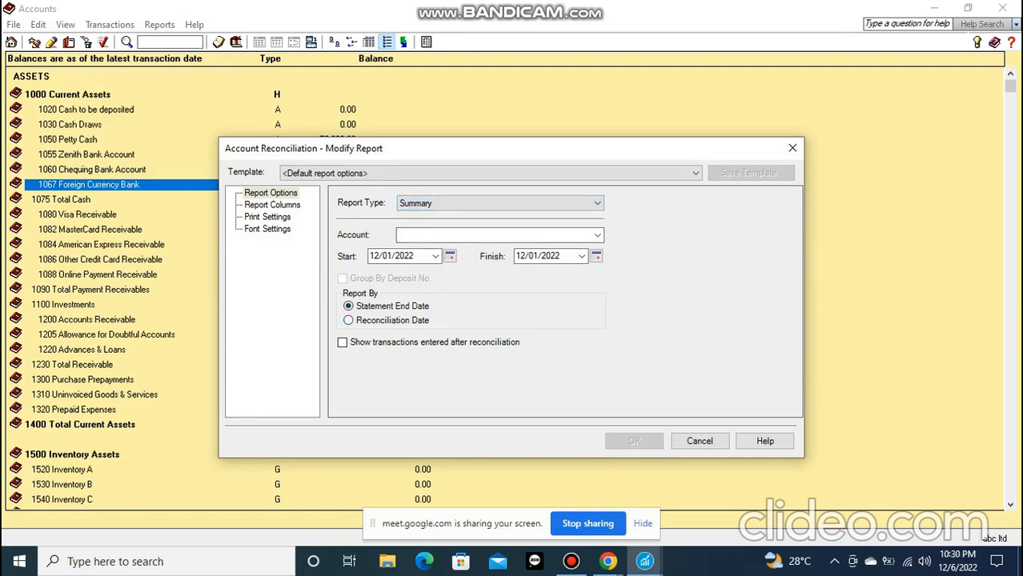
click(481, 235)
click(597, 235)
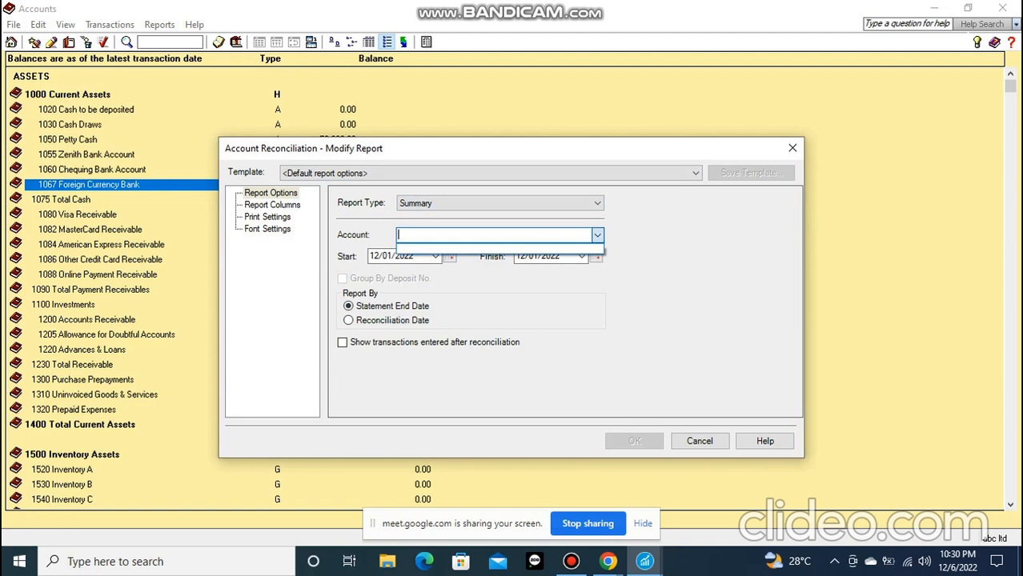
click(793, 148)
click(792, 148)
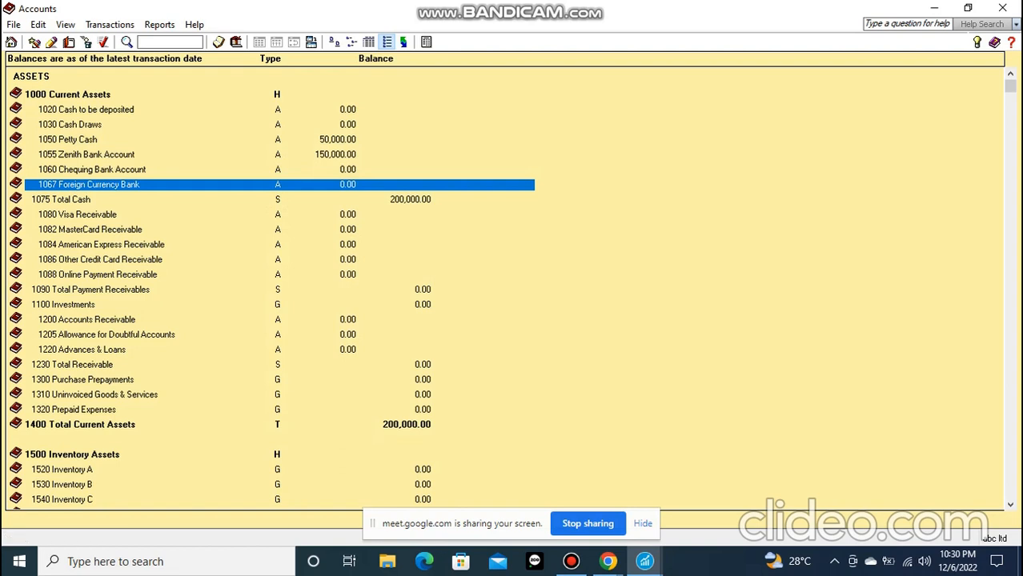
Open the Budget report options to view the period and account settings, and close them without generating the report
click(426, 42)
click(225, 117)
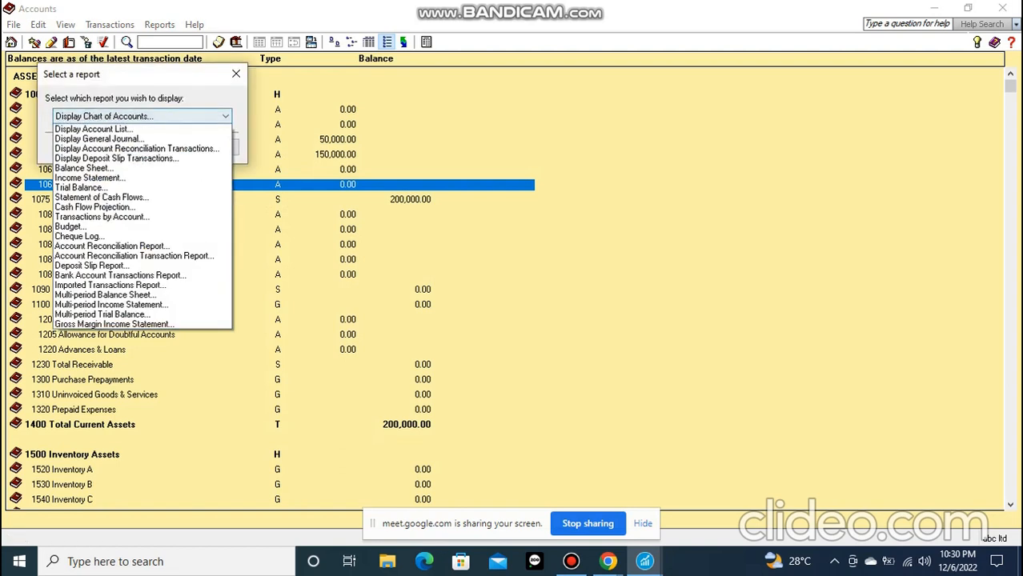
click(225, 117)
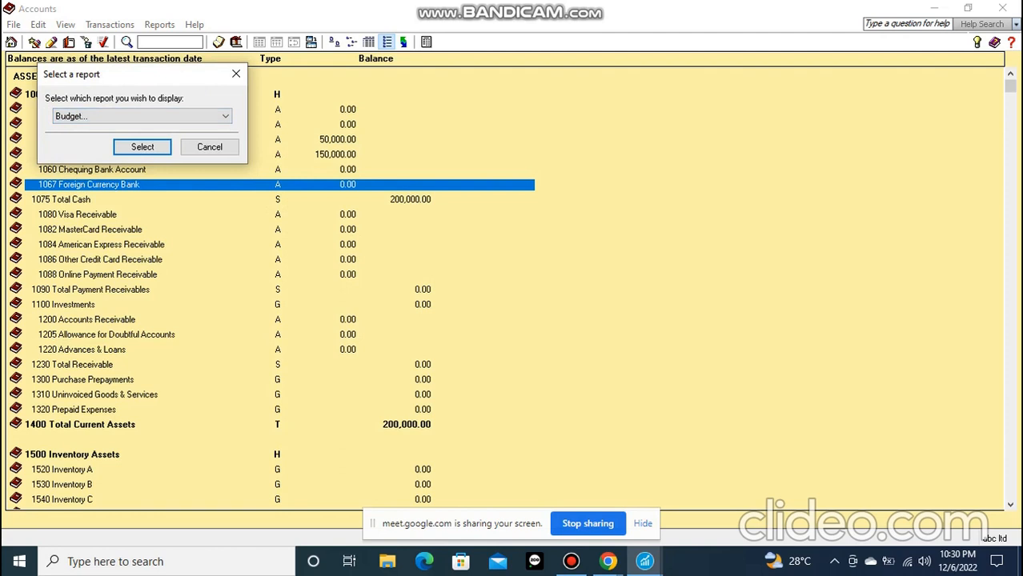
click(142, 147)
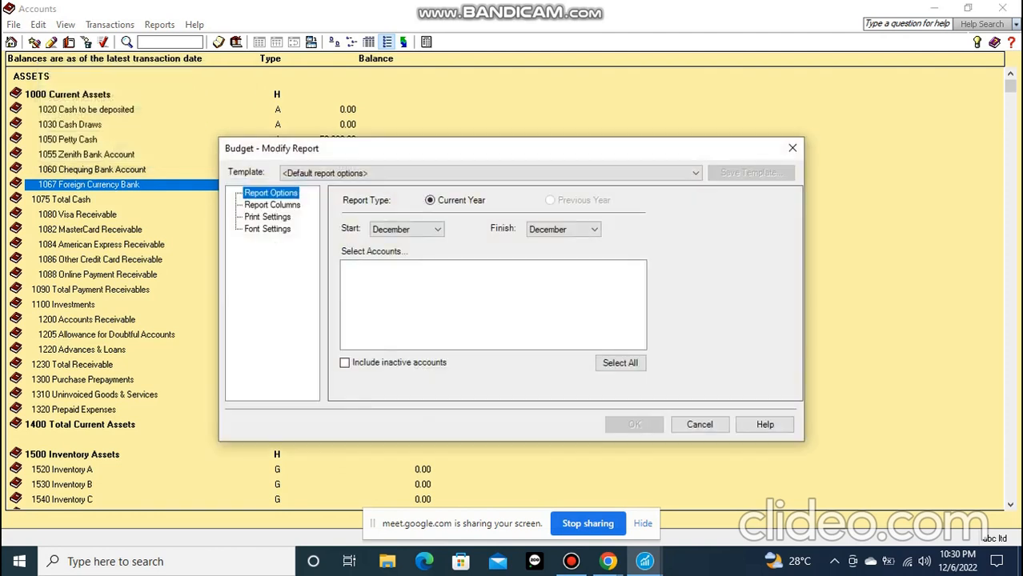
click(407, 230)
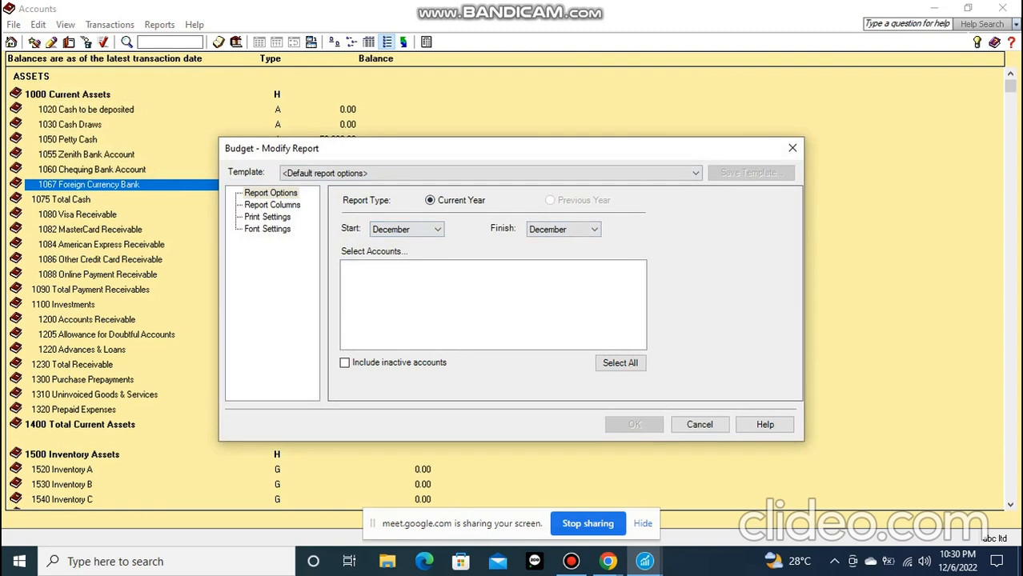
click(792, 148)
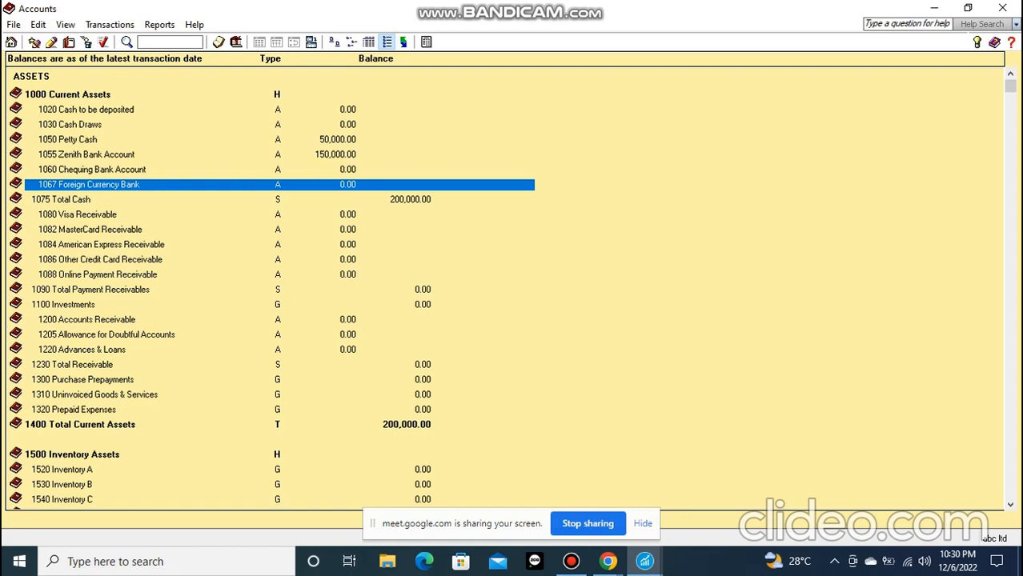
Switch to the Google Meet call to check it, and return to the Sage 50 Accounts window
click(570, 561)
click(570, 561)
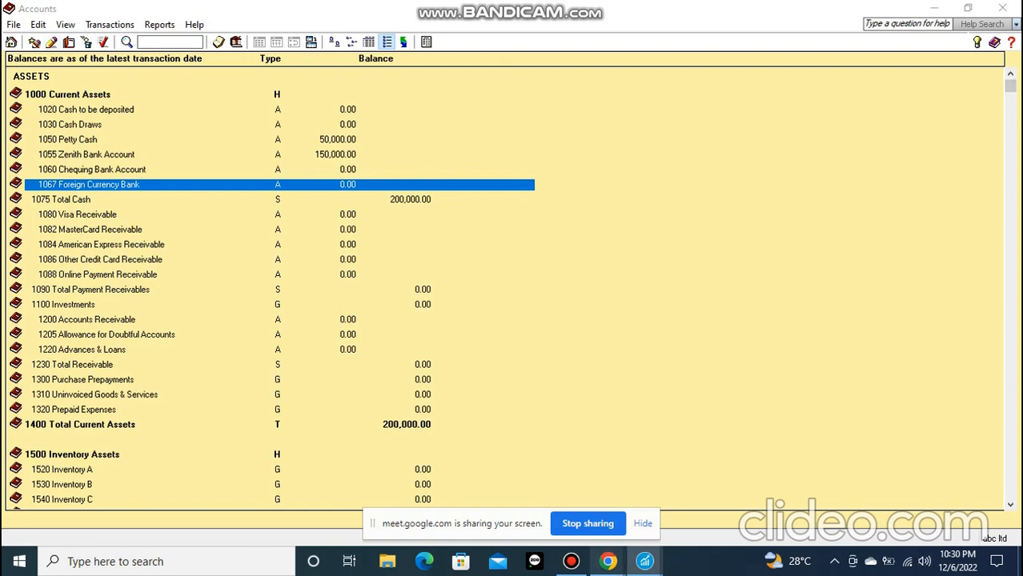
mouse_move(608, 561)
click(524, 497)
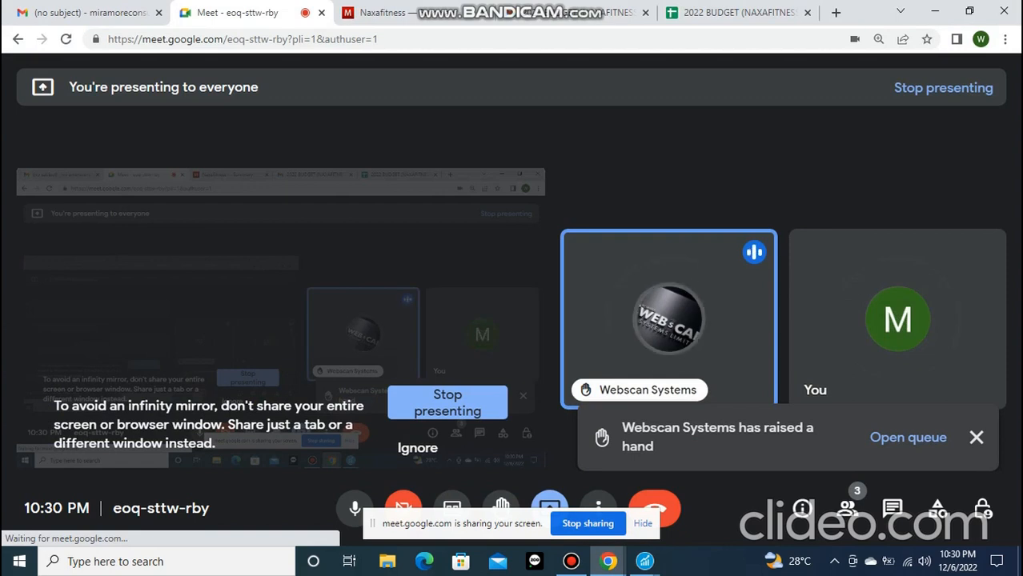
click(645, 561)
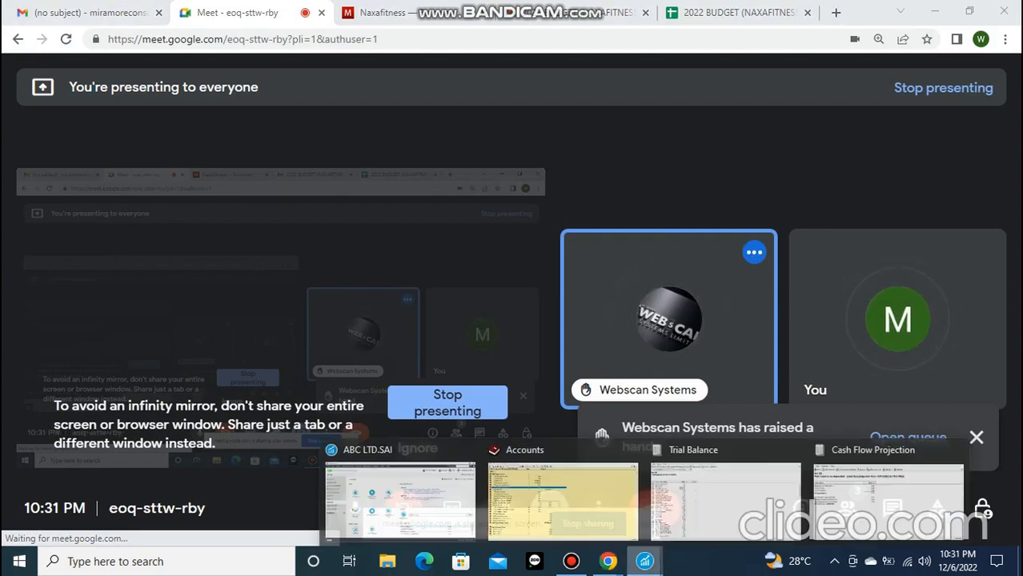
click(562, 497)
Switch to Bandicam, restart the screen recording, and minimize the recorder
click(570, 561)
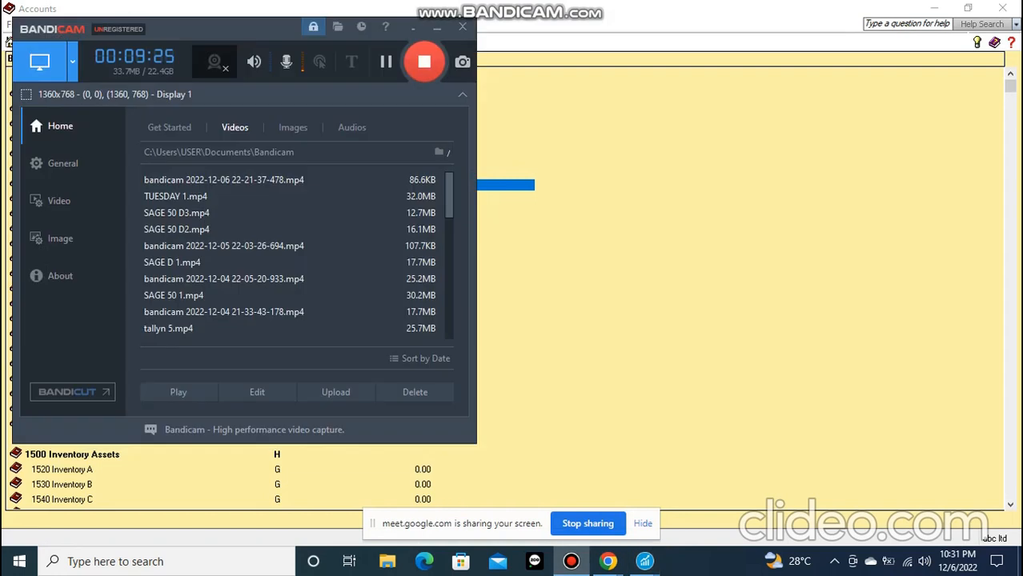
click(424, 62)
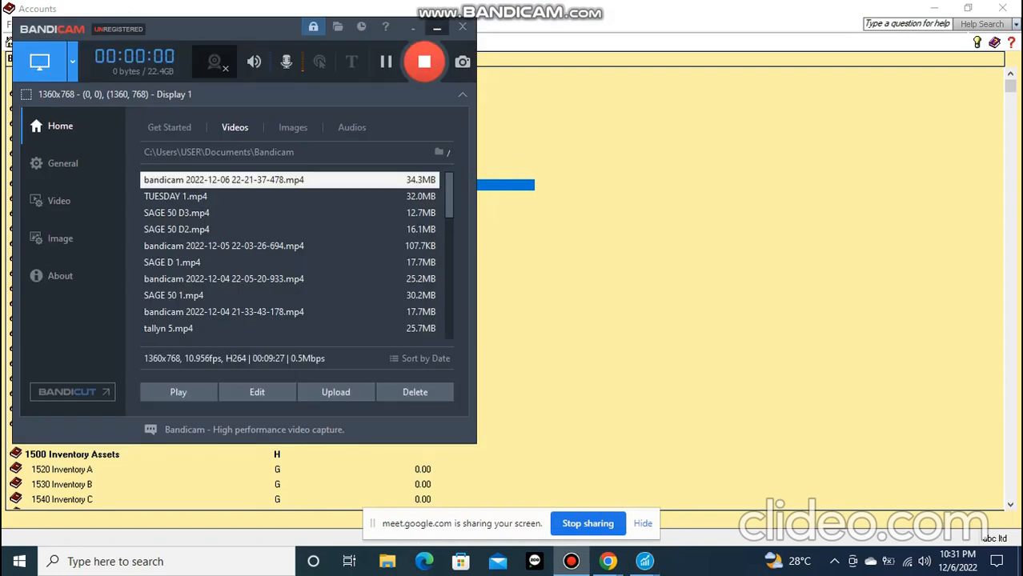
click(437, 27)
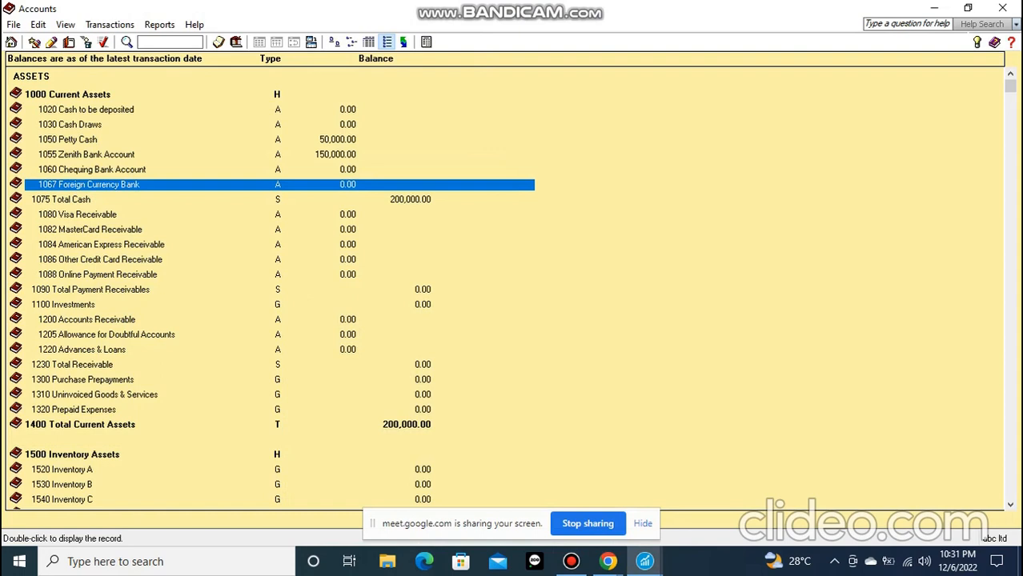
Minimize the Accounts window and bring up abc ltd's main Sage 50 company window
click(14, 24)
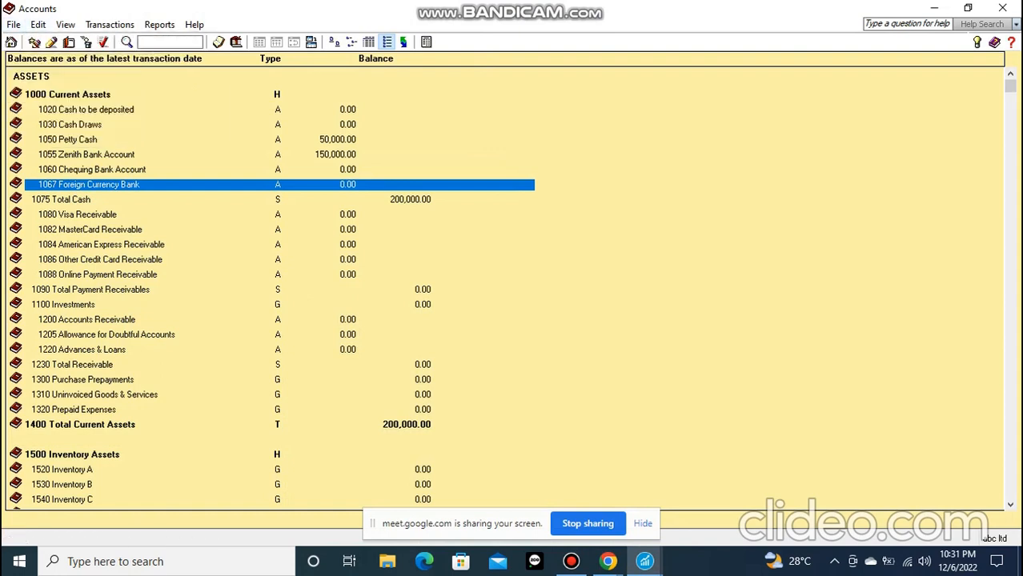
click(967, 8)
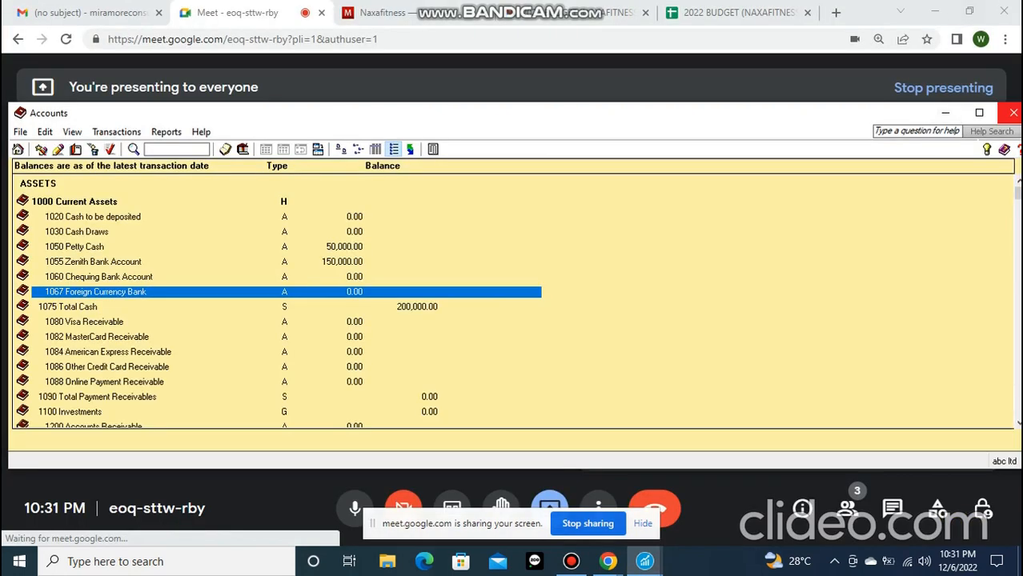
click(945, 113)
mouse_move(644, 561)
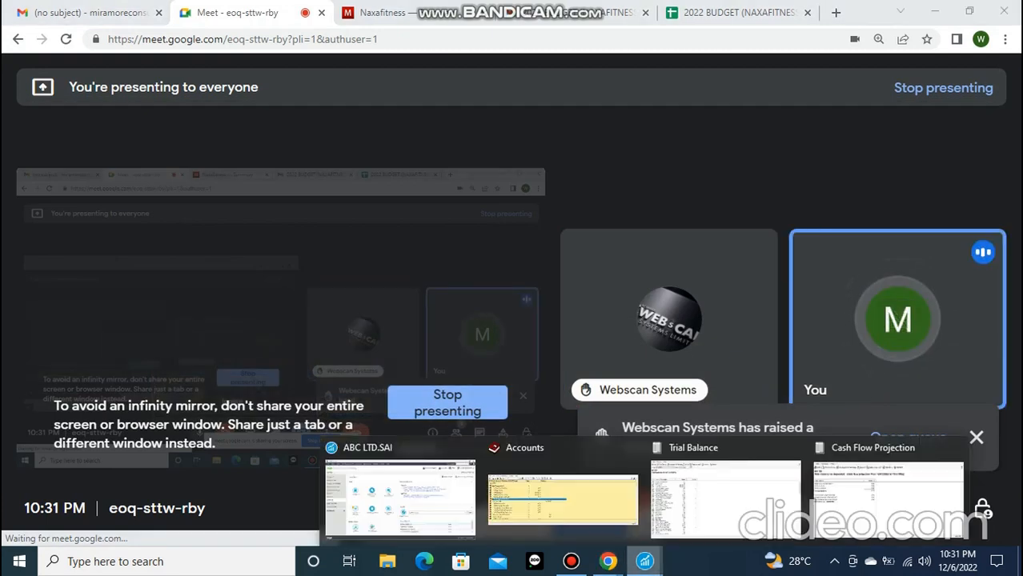
click(401, 488)
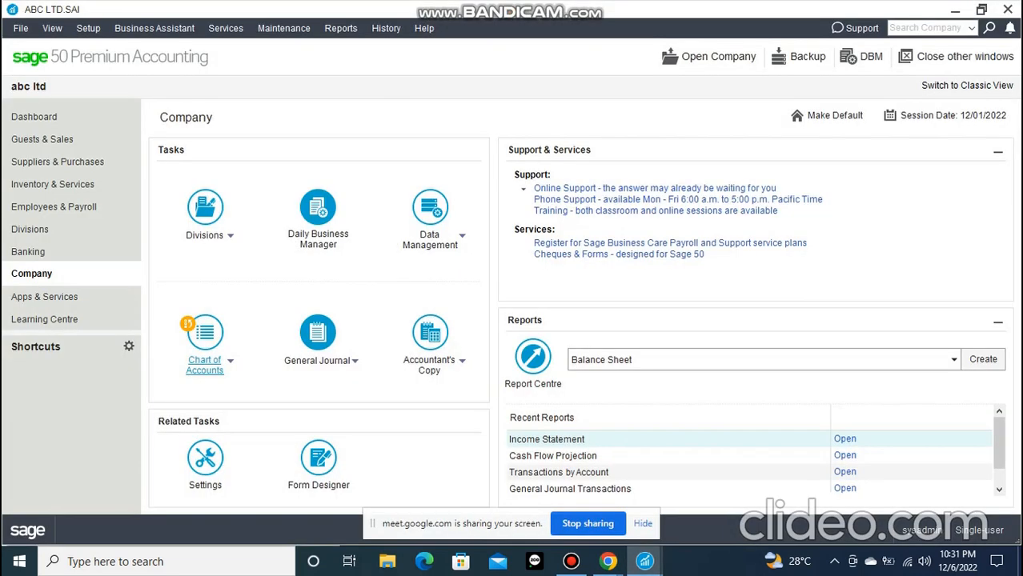
Close the open Trial Balance, Cash Flow Projection and Accounts windows, keeping only the main company window
mouse_move(644, 561)
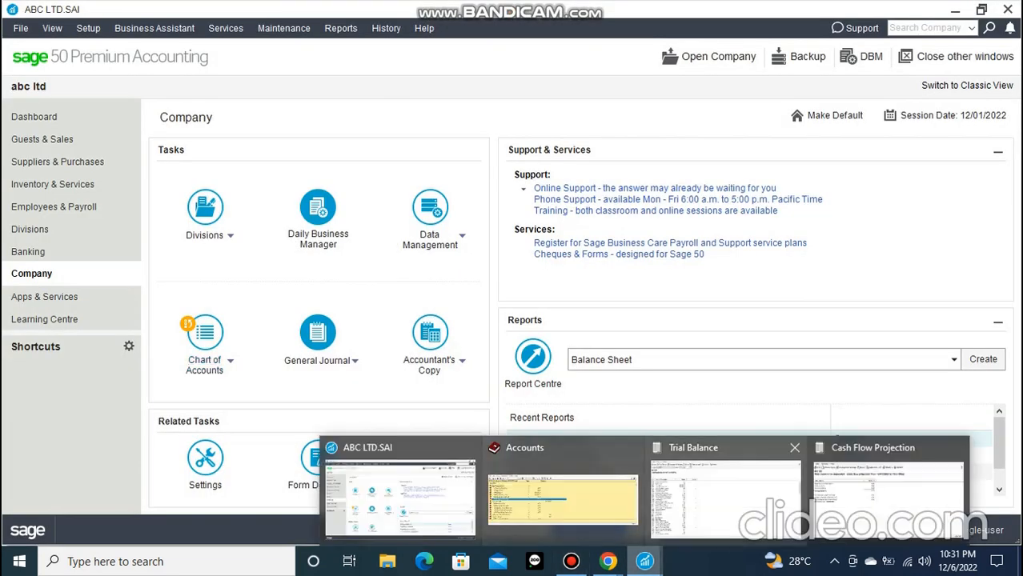
click(725, 490)
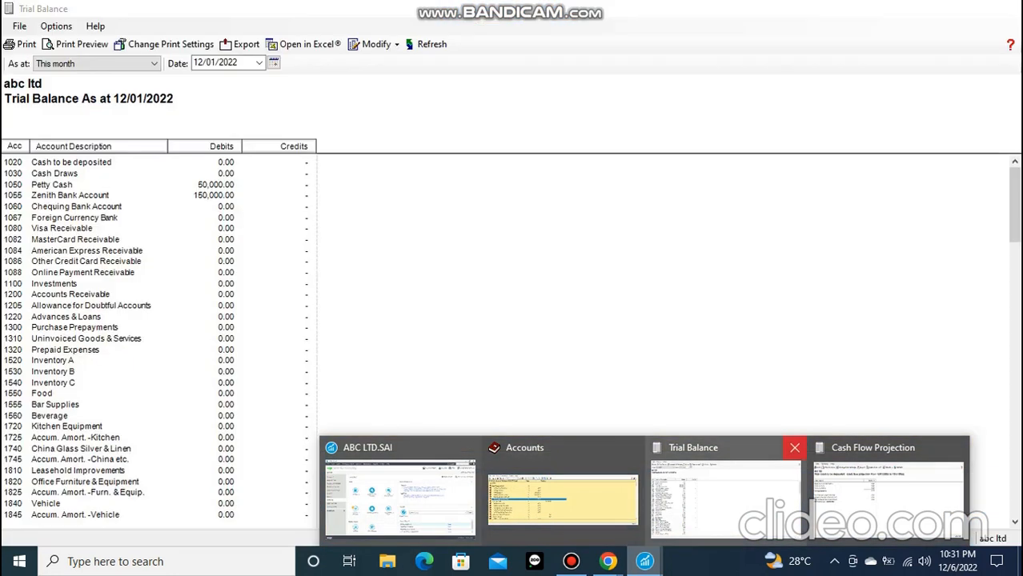
click(793, 447)
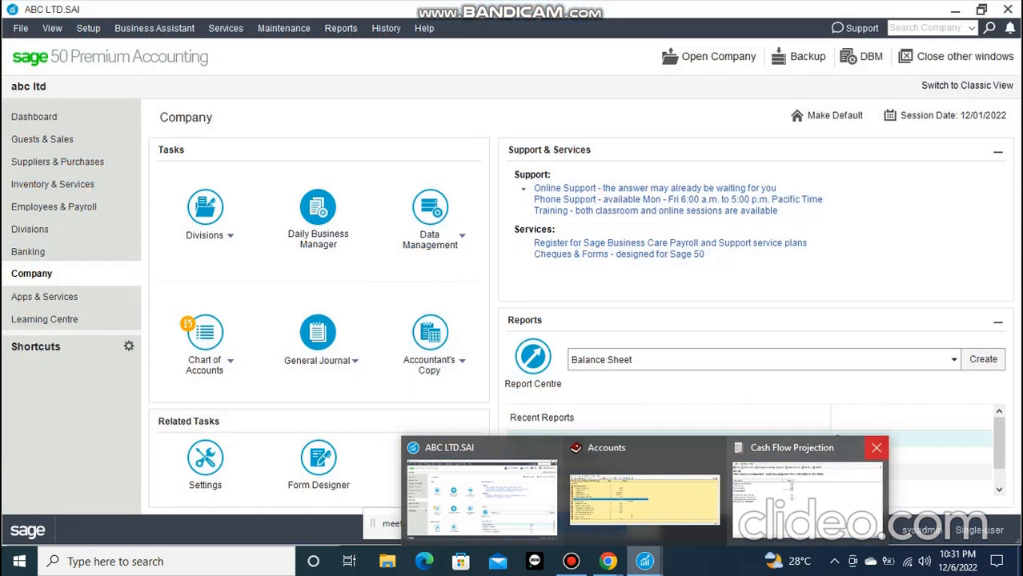
click(875, 447)
click(797, 447)
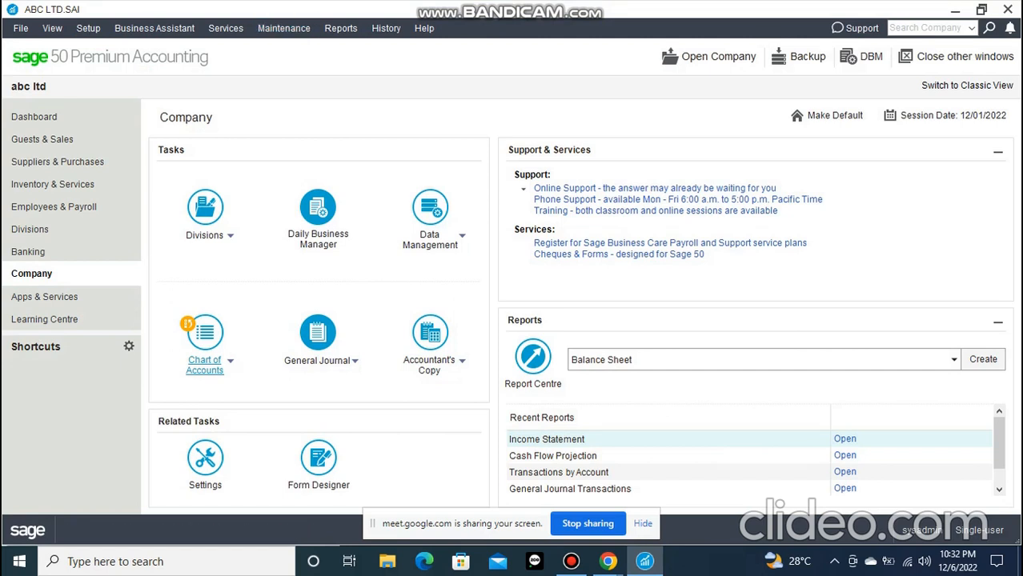
Start the setup wizard for adding new users to the company
click(88, 28)
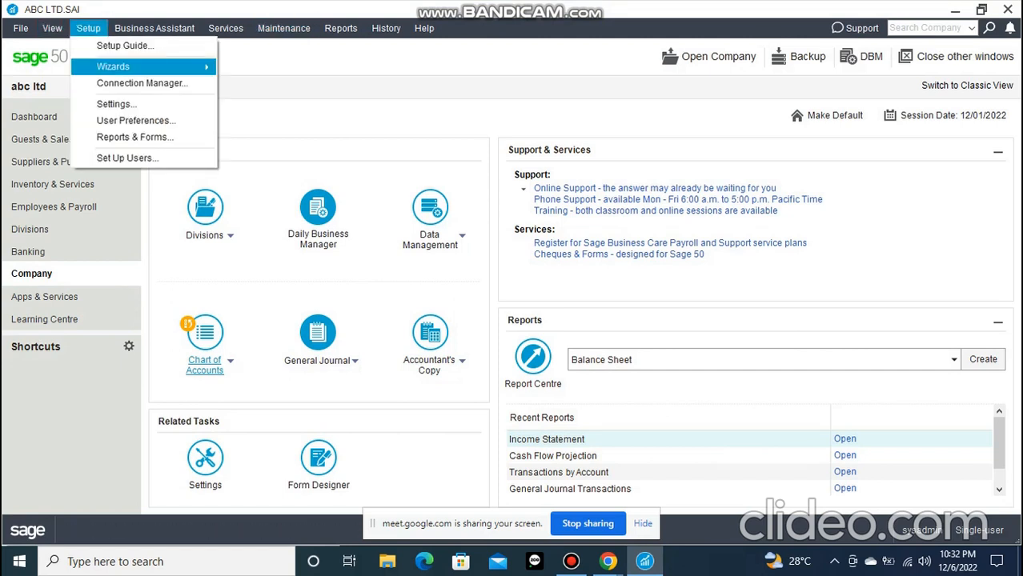
mouse_move(112, 67)
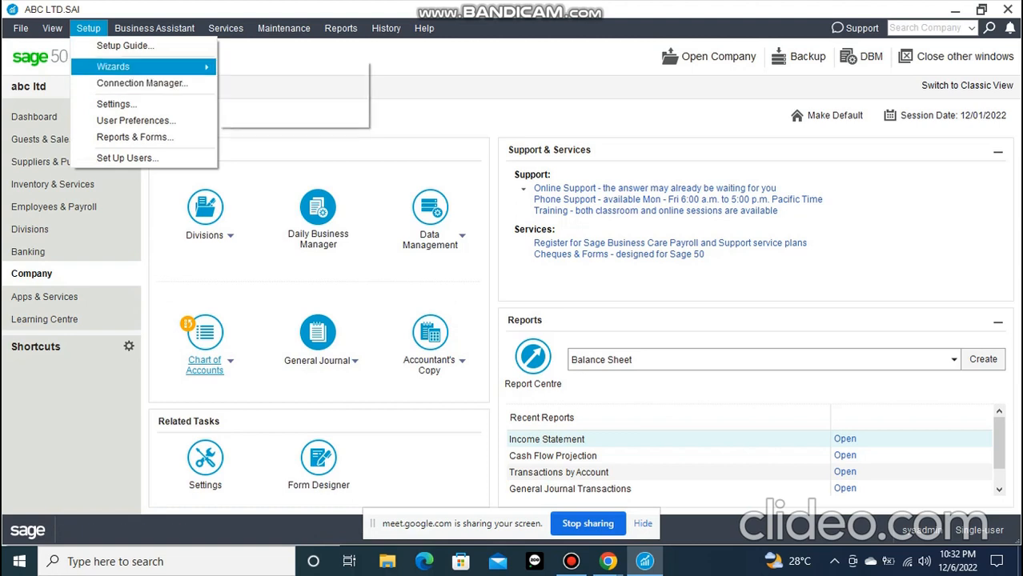
click(88, 28)
click(88, 28)
mouse_move(112, 66)
click(249, 102)
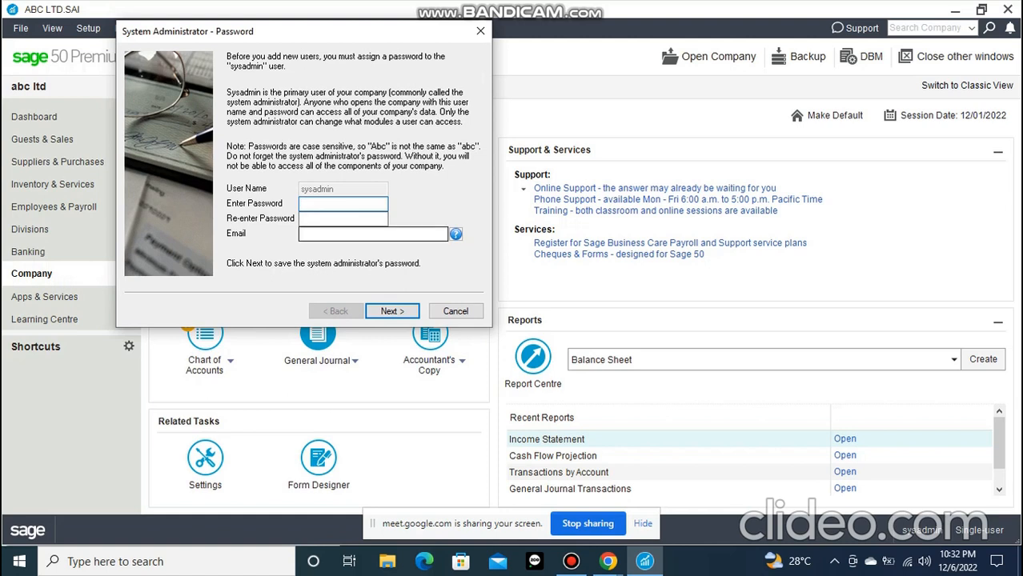
Assign and confirm a password for the sysadmin user, leaving the email blank, and continue to adding a user
click(571, 561)
click(571, 561)
drag(394, 32, 355, 56)
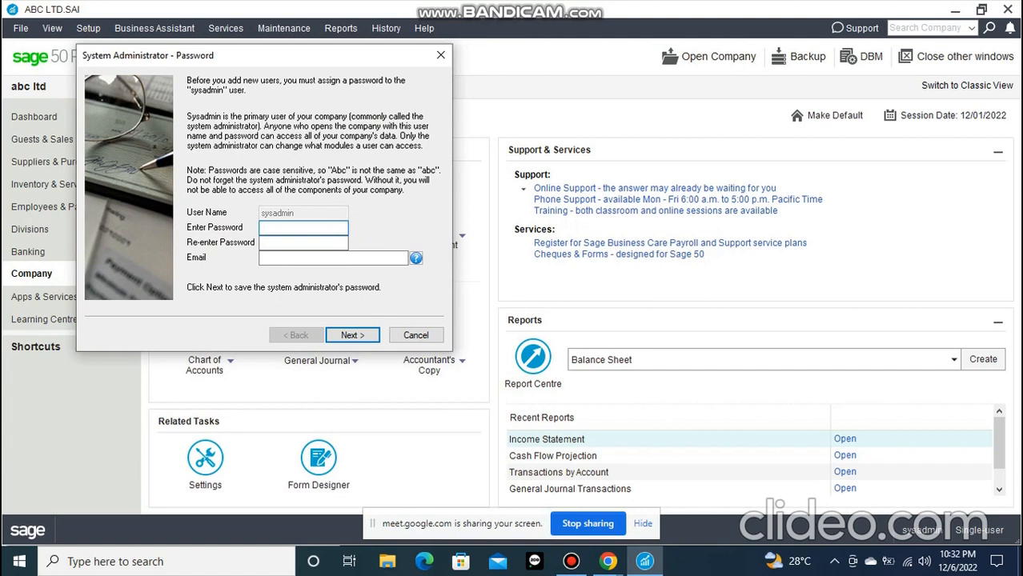
text(12345)
key(Tab)
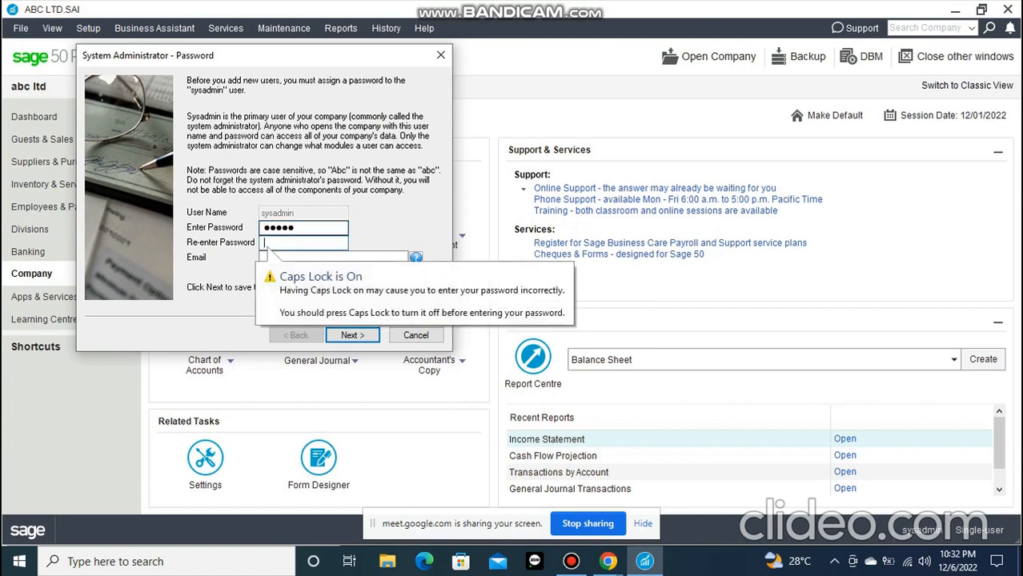
text(12345)
key(Tab)
key(Tab)
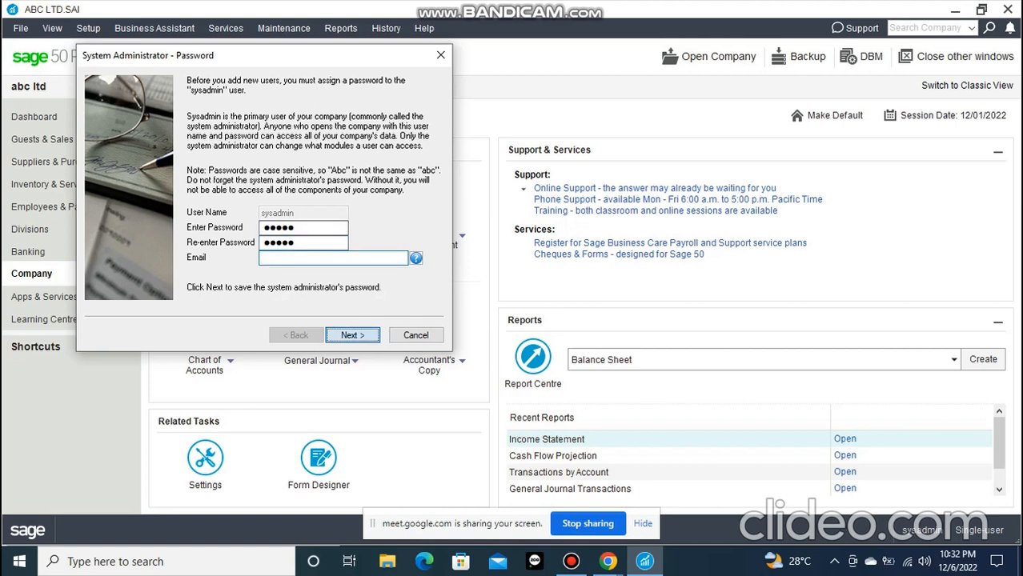
key(Return)
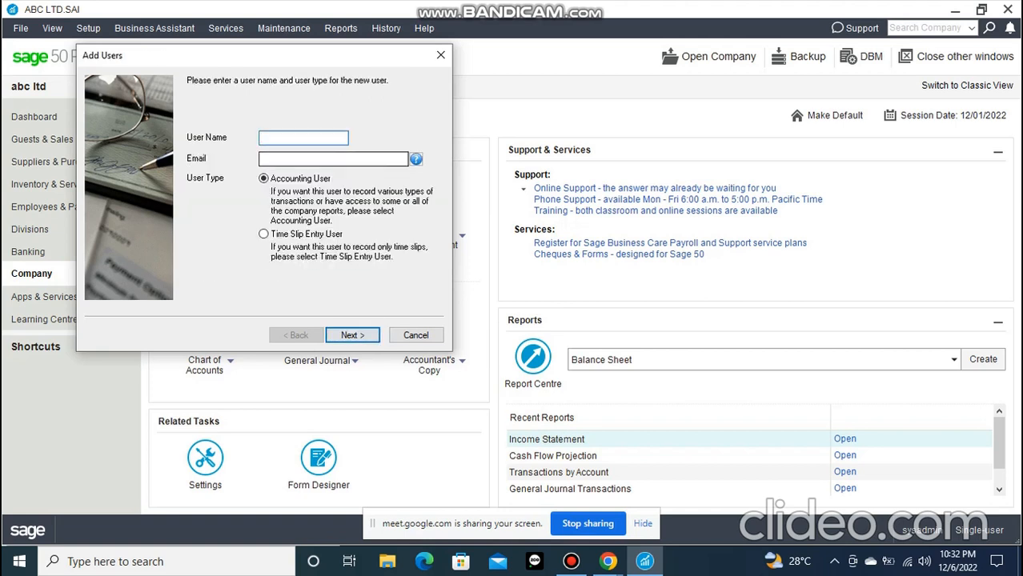
Add a new Accounting User by entering the user name and confirming the account password, with the email left blank
text(WILLIAMS)
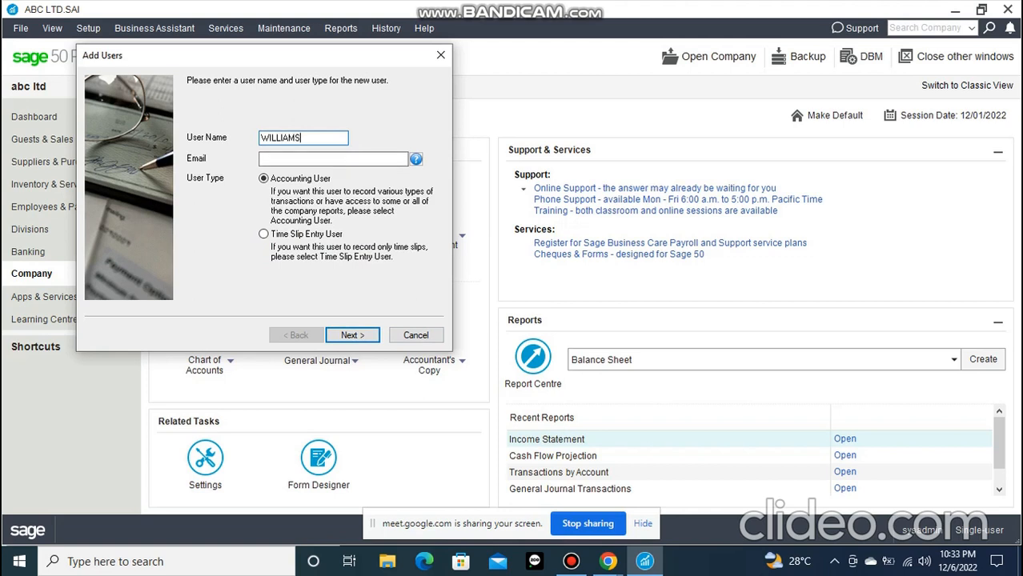
click(323, 159)
click(352, 335)
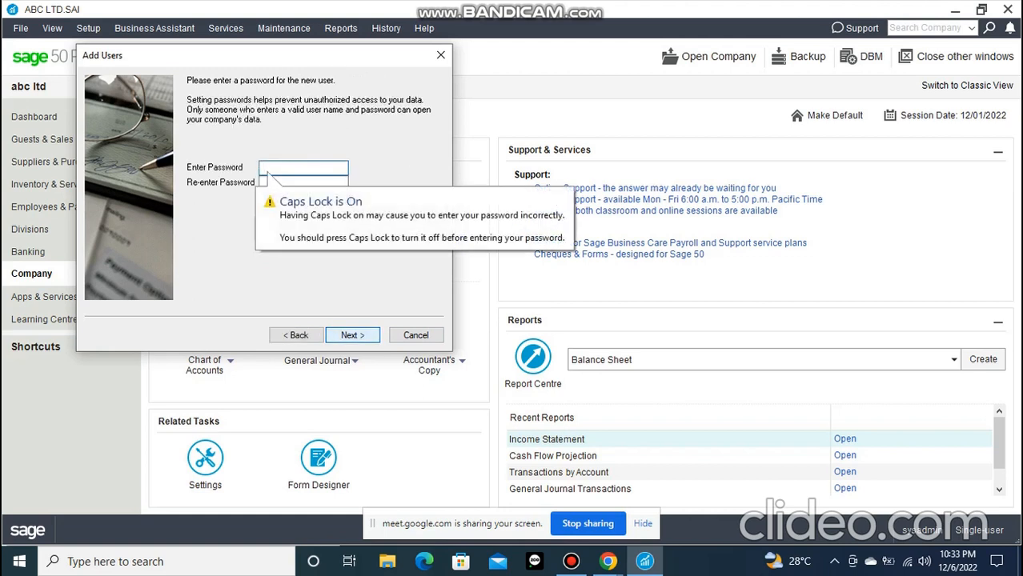
text(12345)
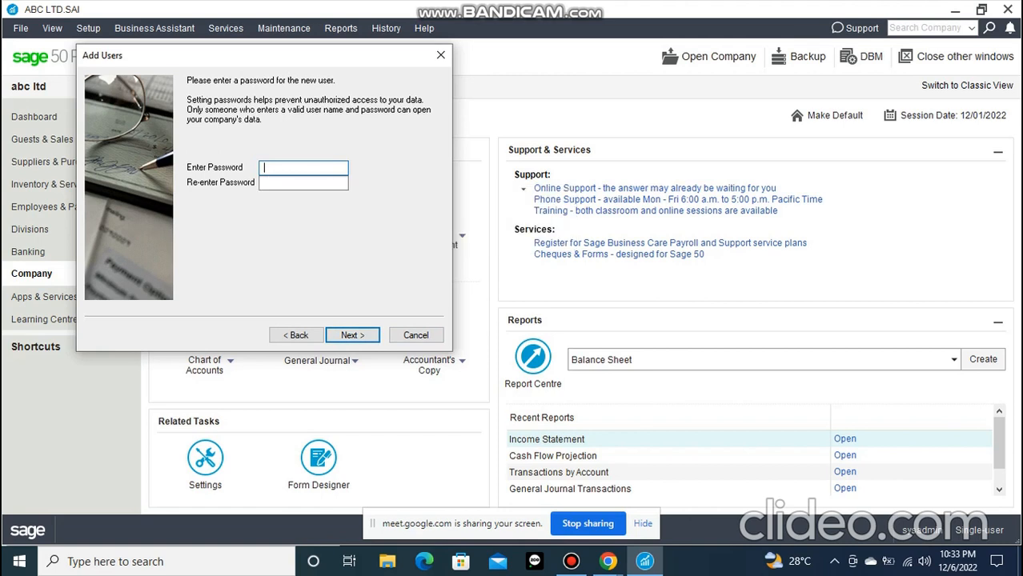
key(Tab)
text(12345)
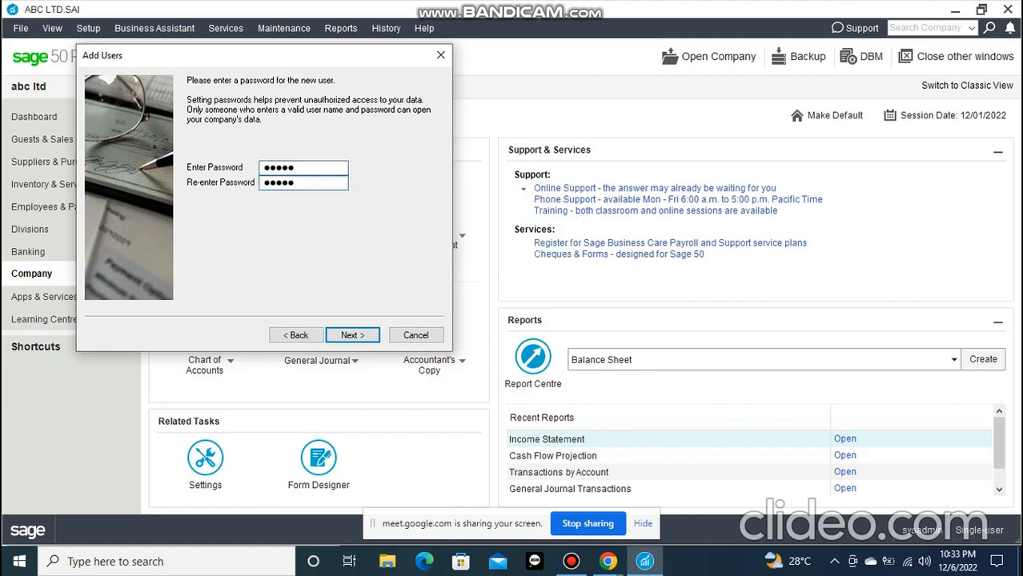
key(Return)
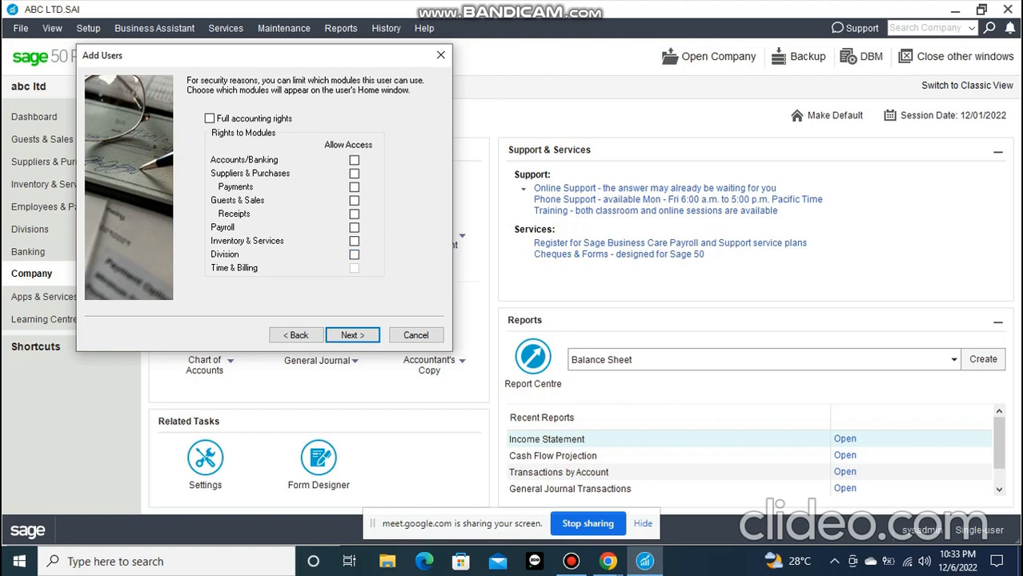
Give the new user full accounting rights to all modules and continue to the record rights
click(354, 241)
click(354, 241)
click(353, 200)
click(209, 118)
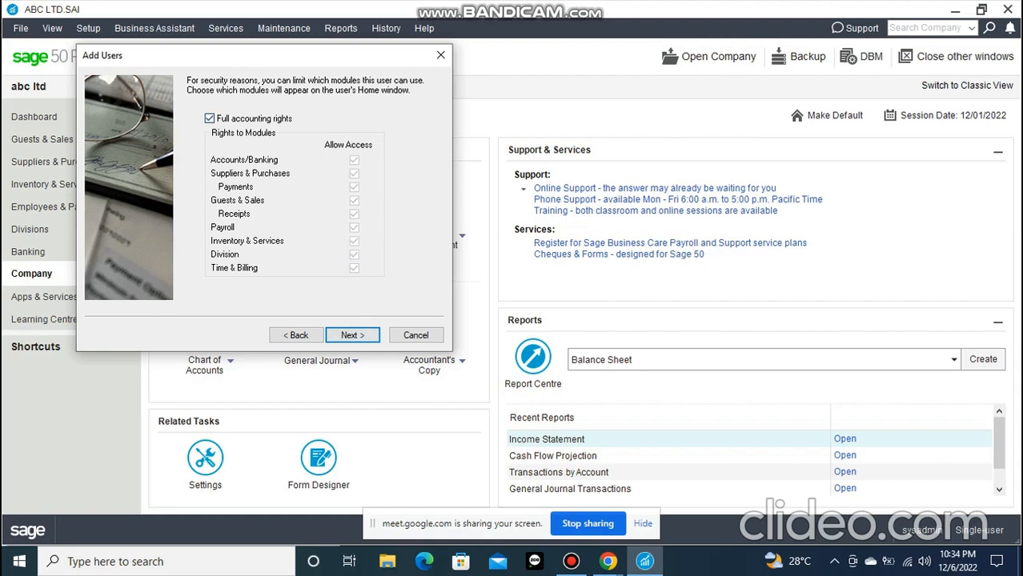
key(Return)
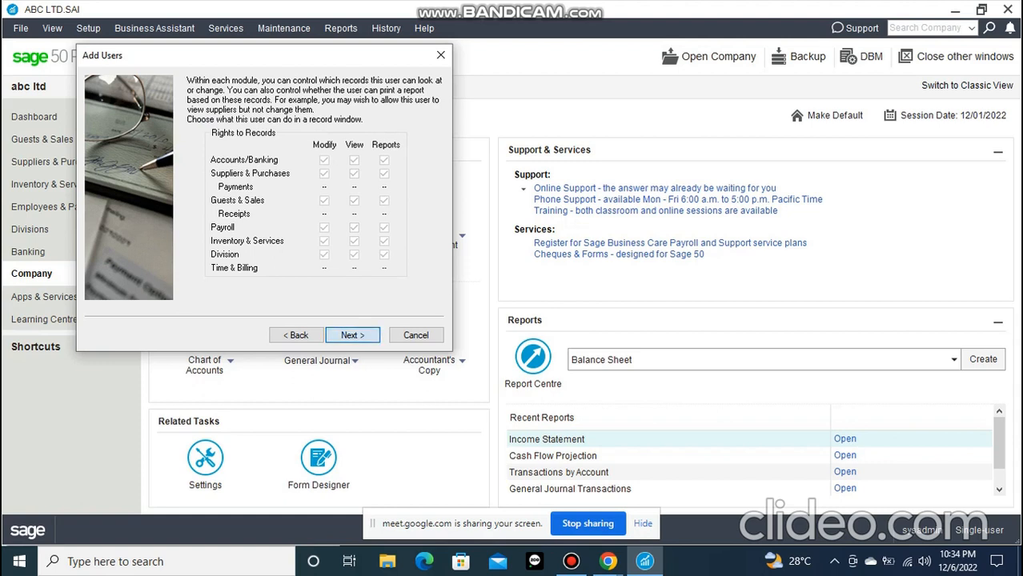
Accept the record and transaction rights, keep third-party products at no data access, and finish without adding another user
key(Return)
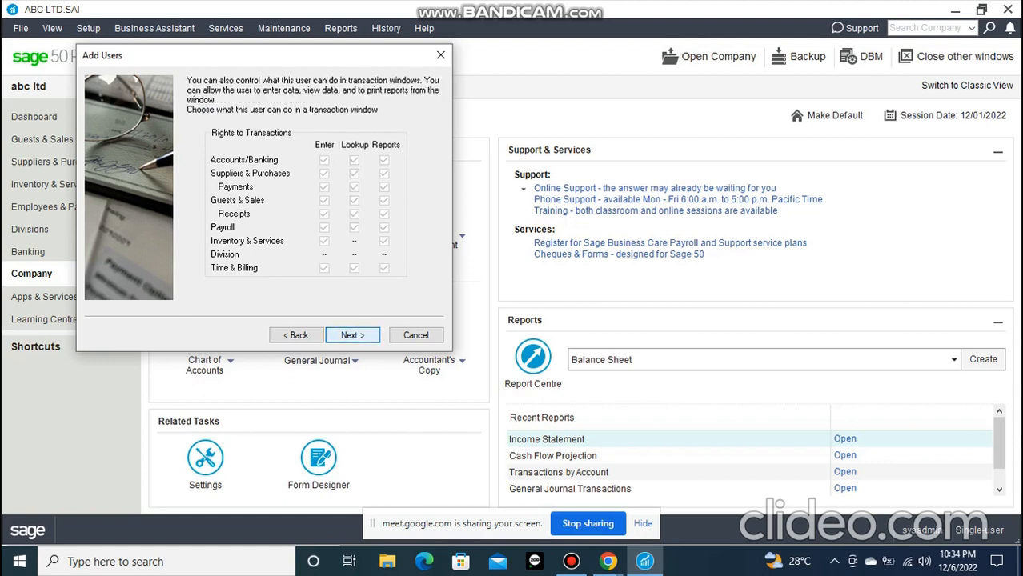
key(Return)
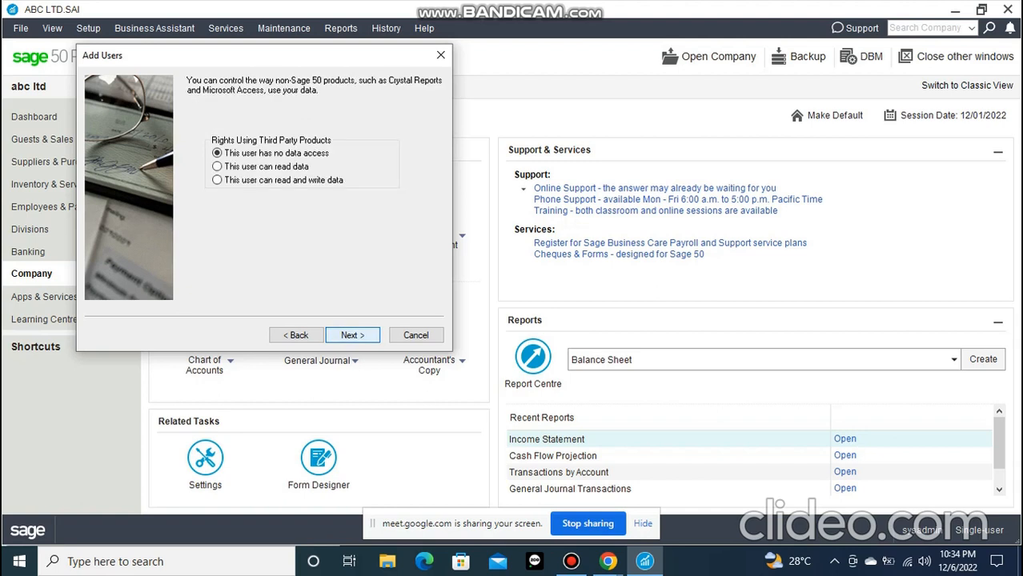
key(Return)
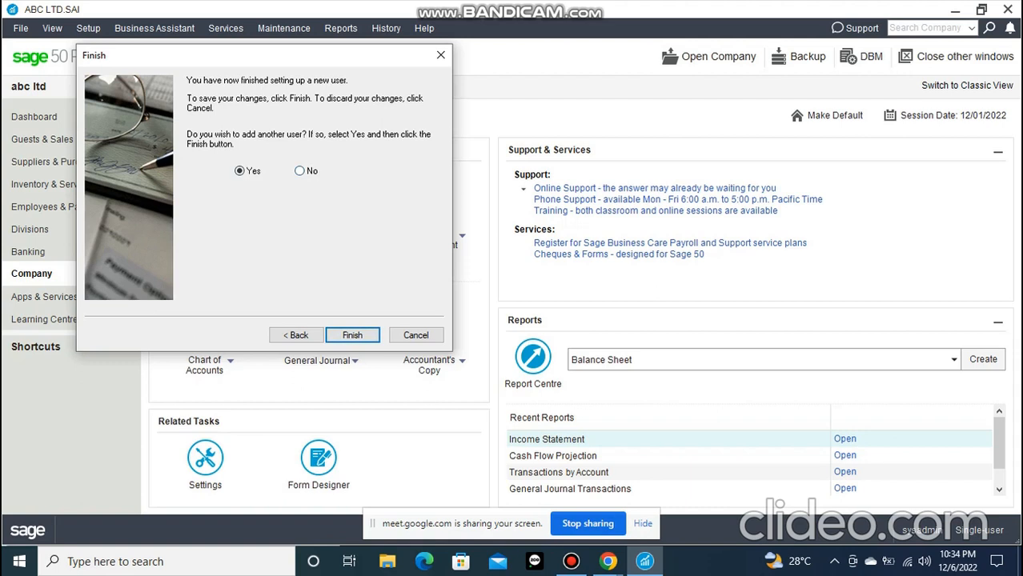
key(Right)
key(Return)
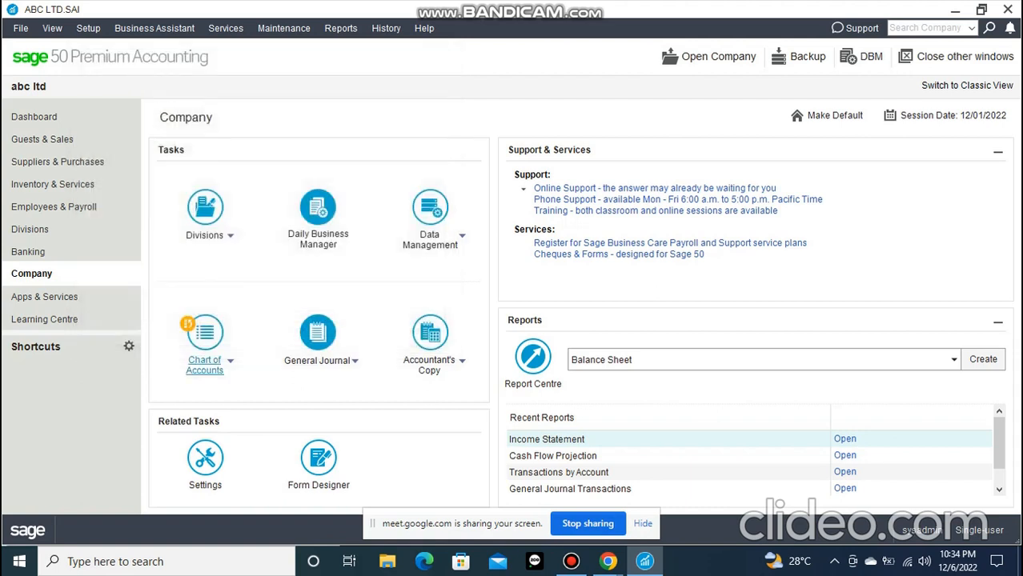
key(alt)
key(Down)
key(Right)
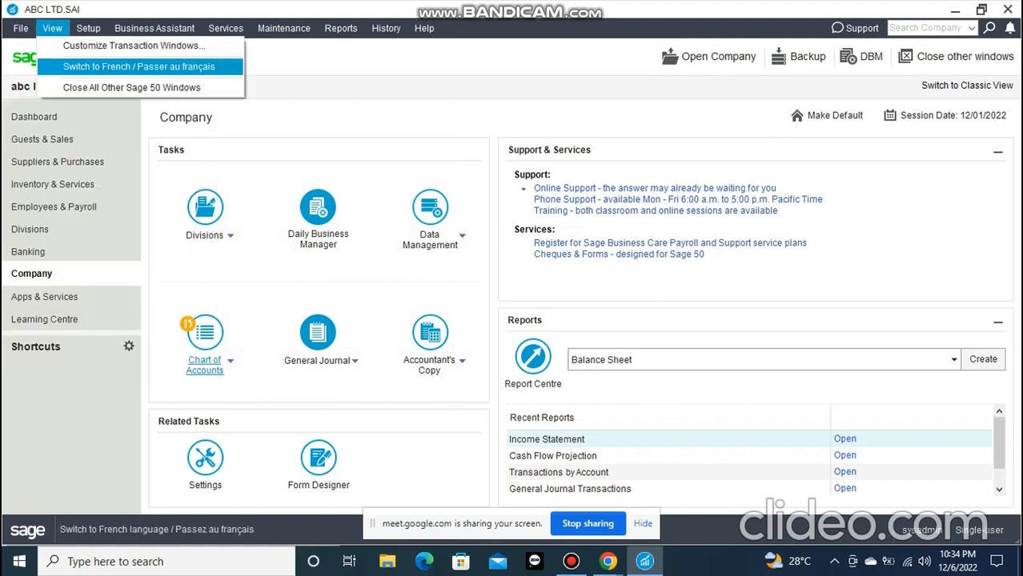
mouse_move(21, 28)
mouse_move(84, 121)
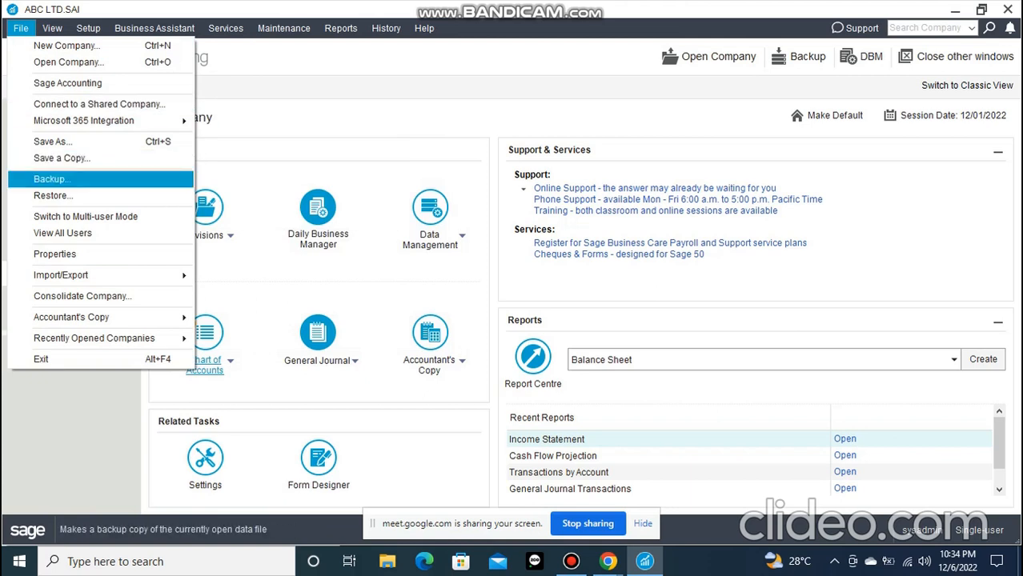
click(20, 28)
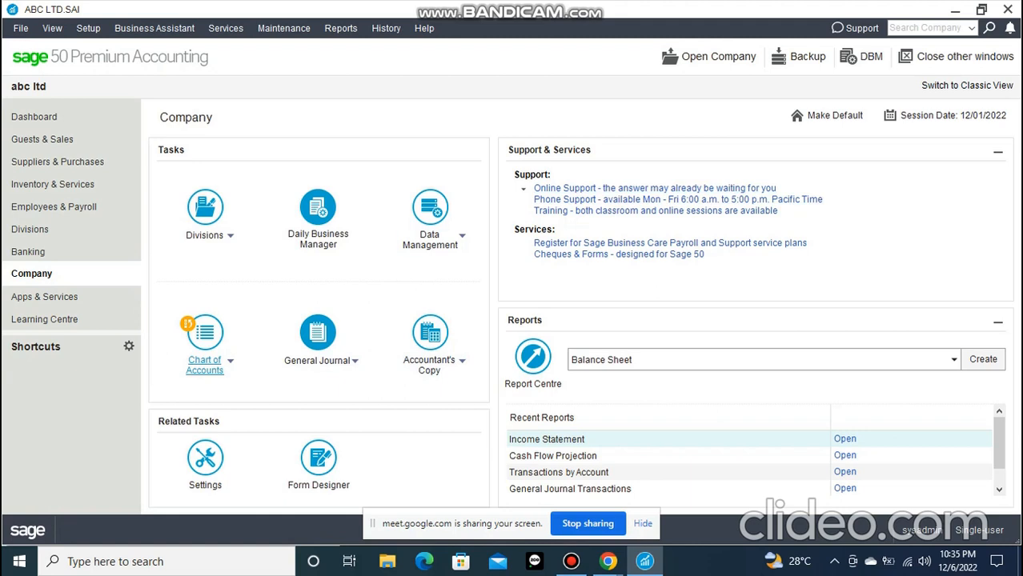
View all users currently working in the company file and close the list
click(21, 29)
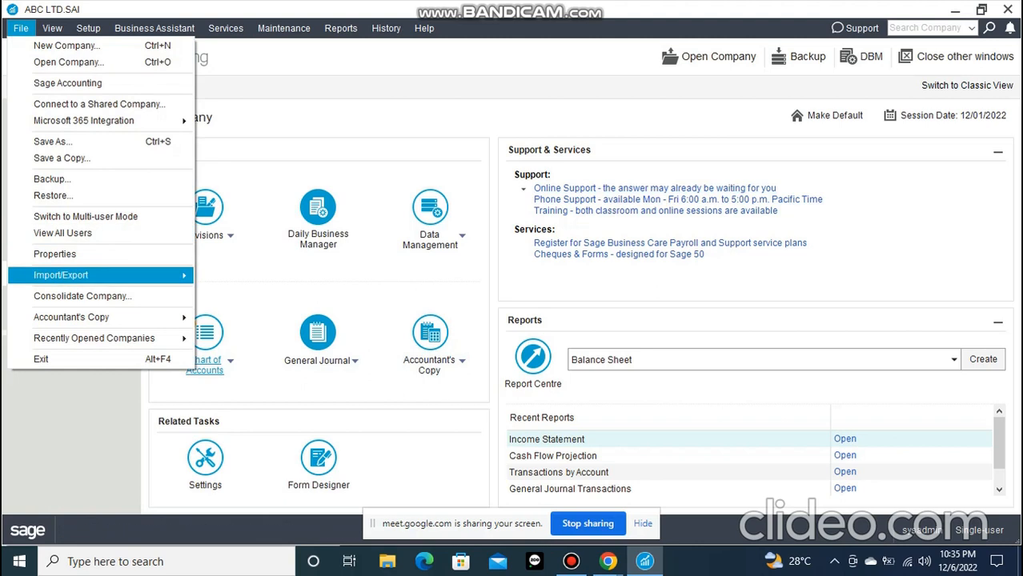
key(Return)
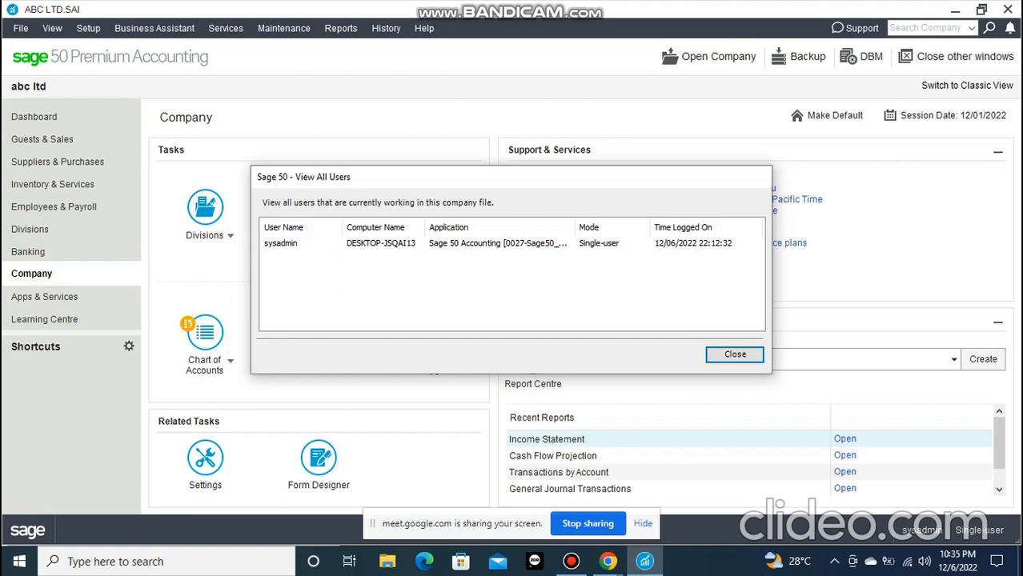
drag(423, 181, 370, 106)
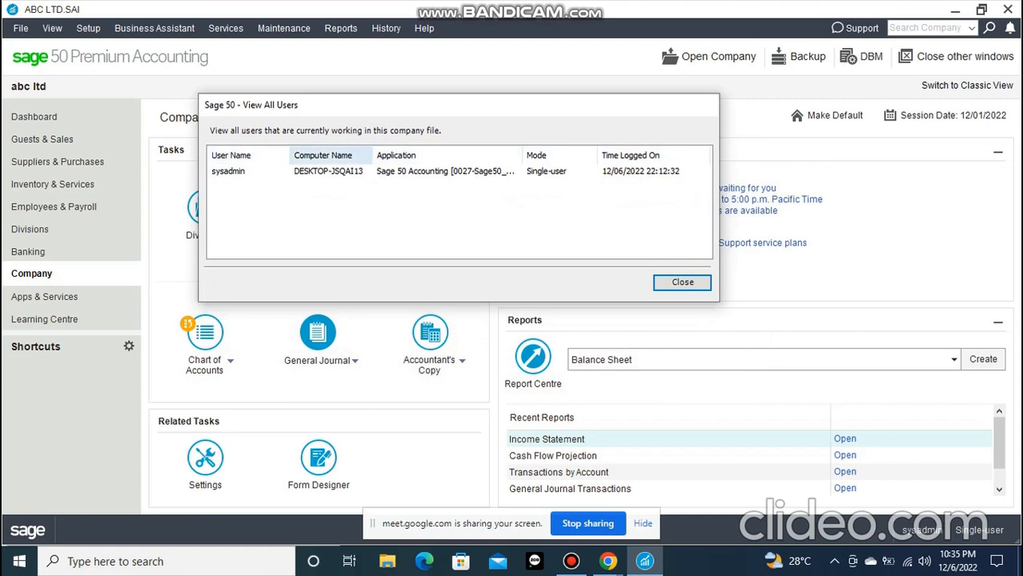
click(682, 281)
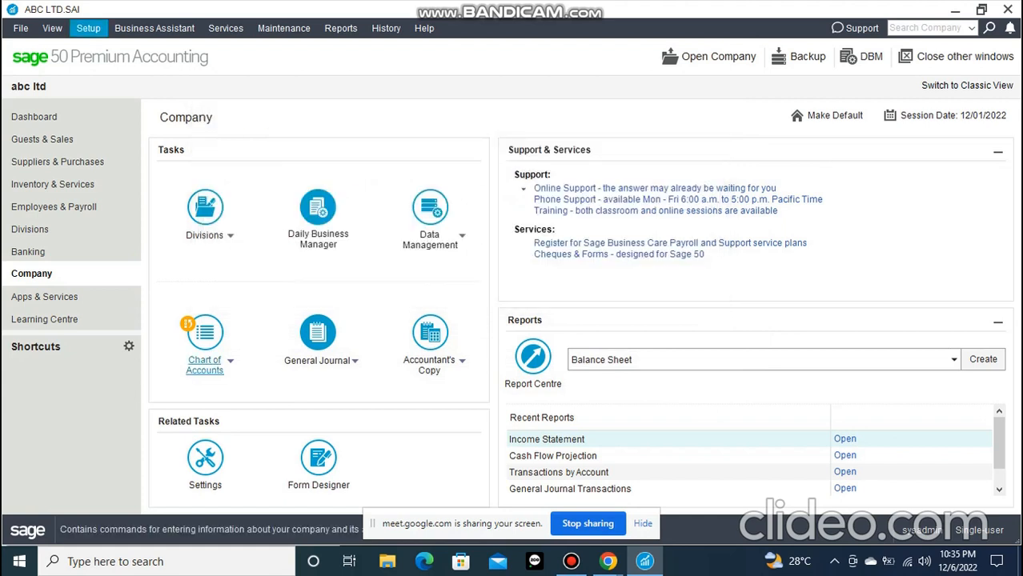
click(52, 28)
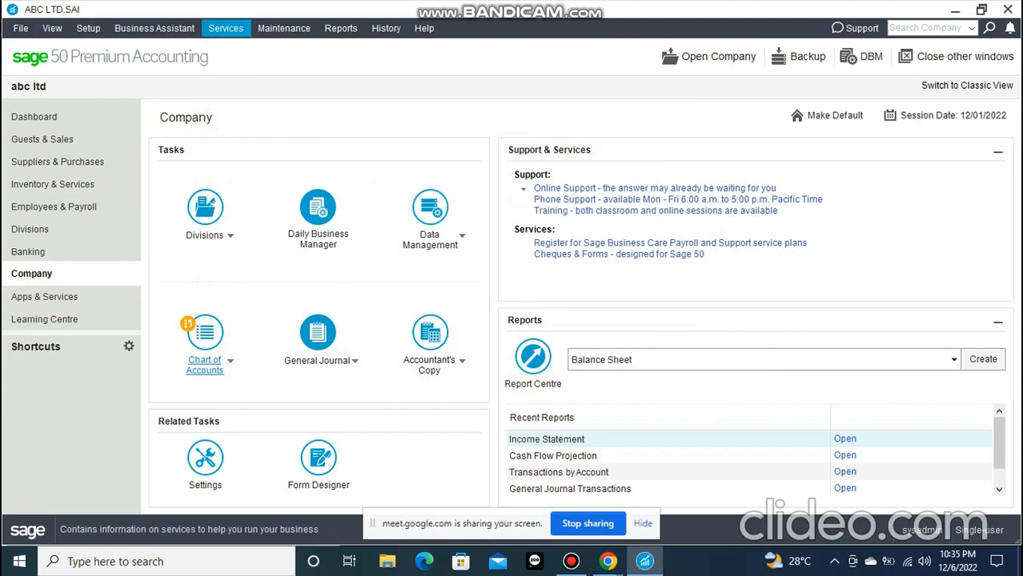
mouse_move(225, 28)
mouse_move(21, 28)
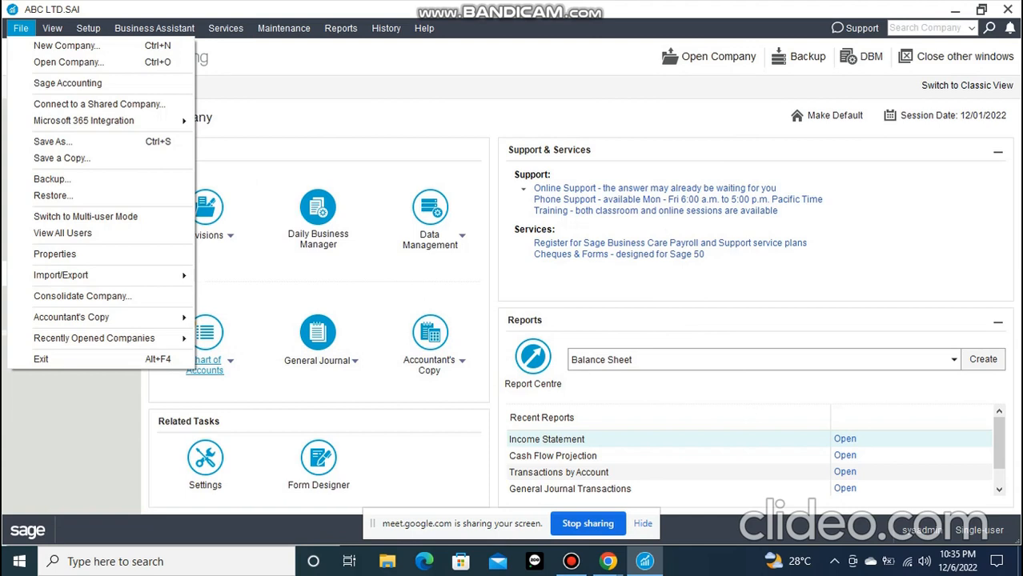
click(21, 28)
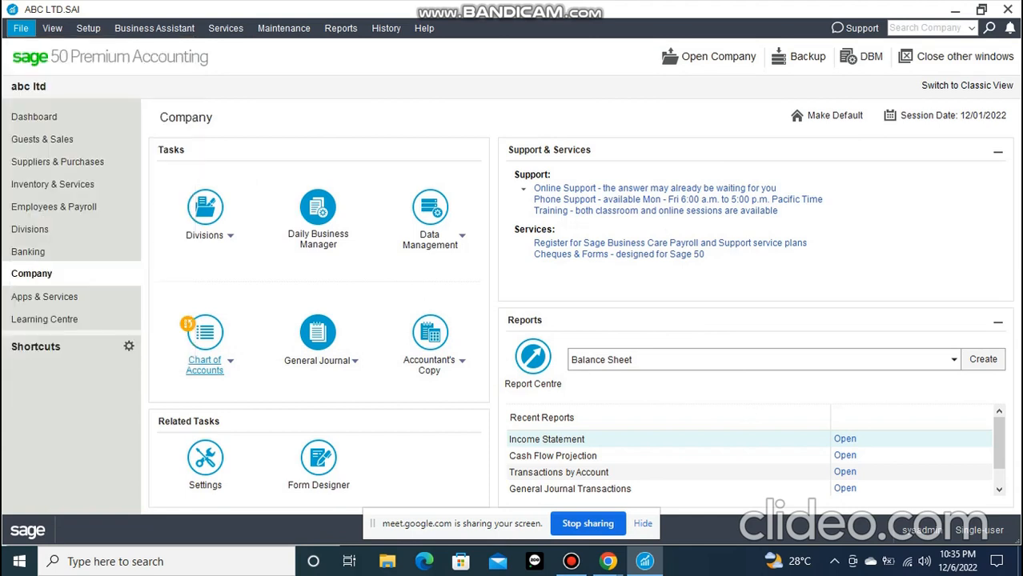
key(Right)
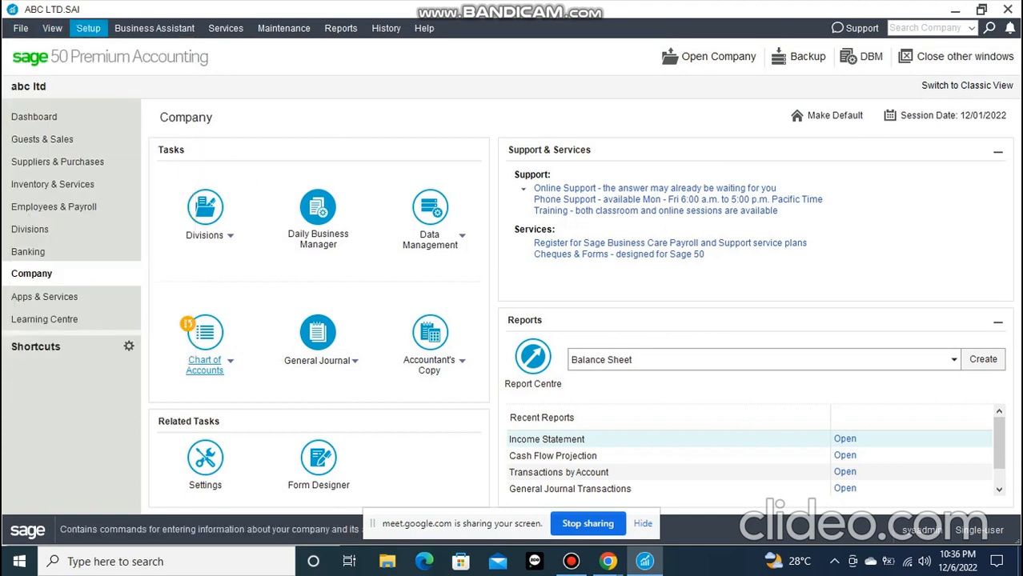
key(Down)
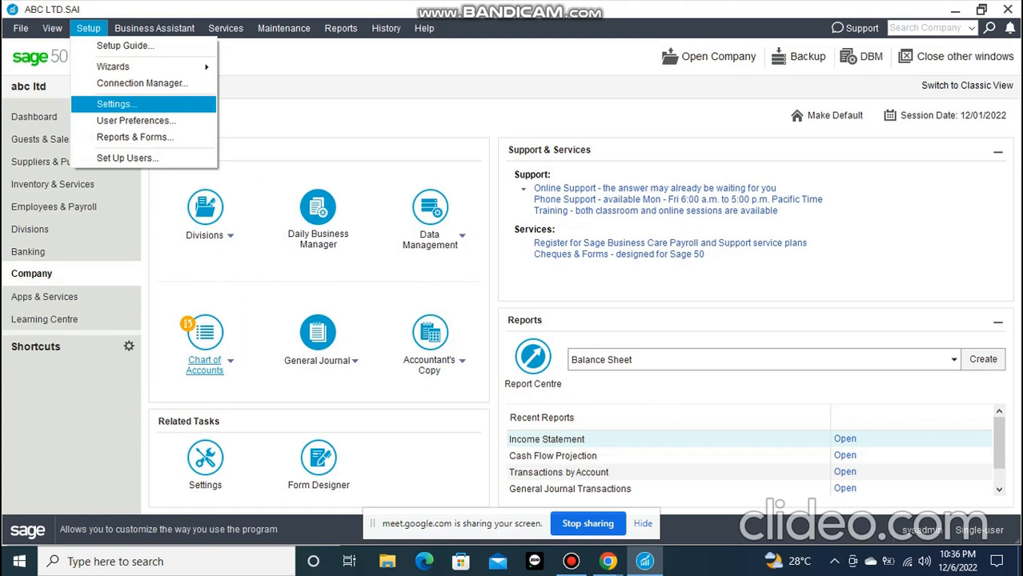
Review the backup options for the company file and close them without making a backup
mouse_move(21, 28)
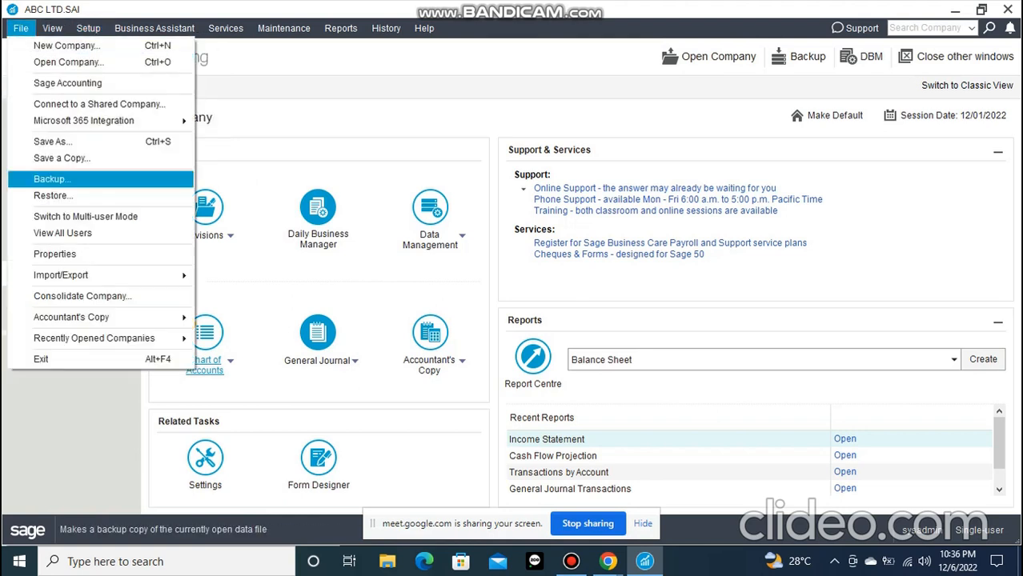
click(52, 179)
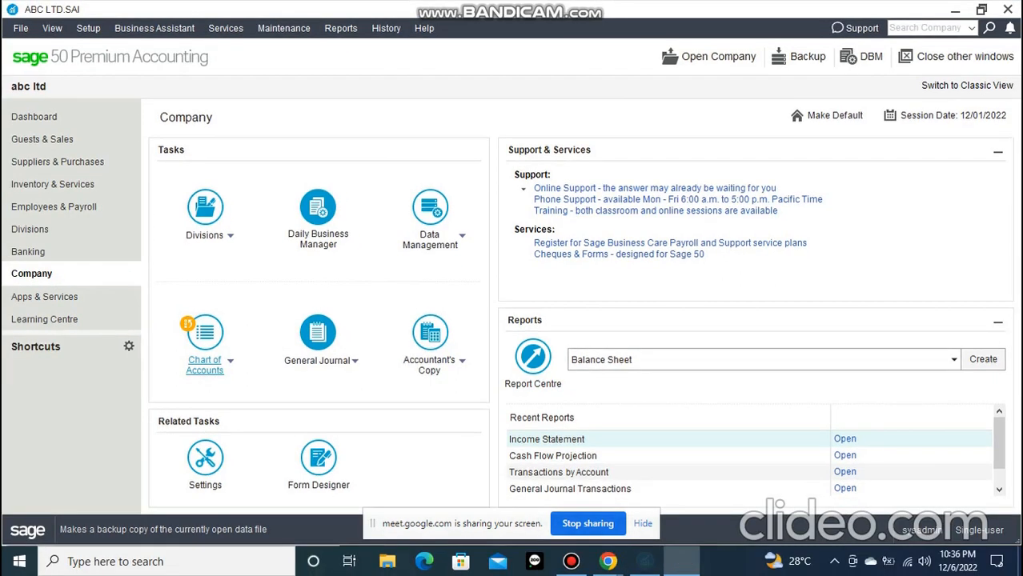
drag(159, 88, 224, 65)
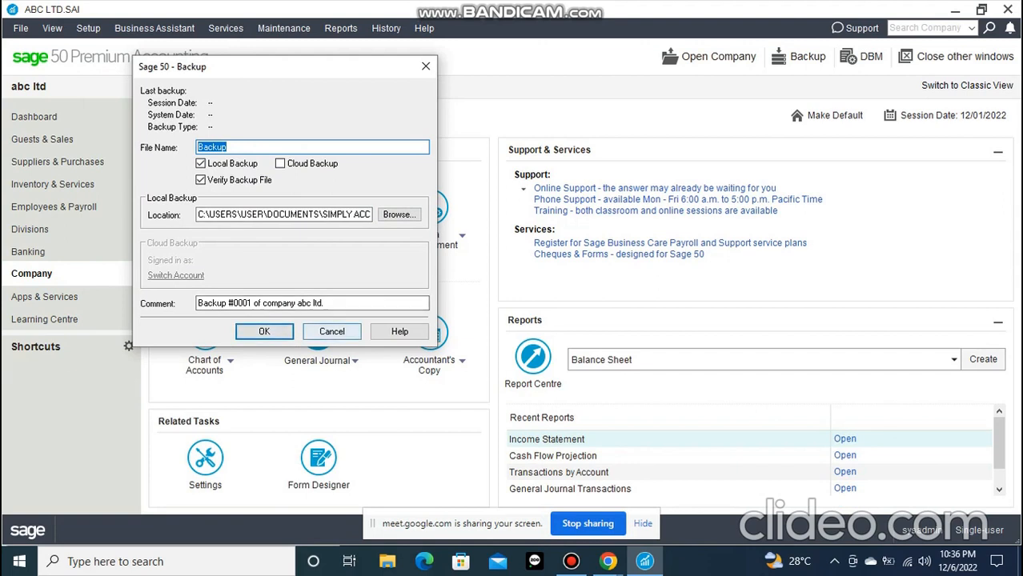
click(331, 332)
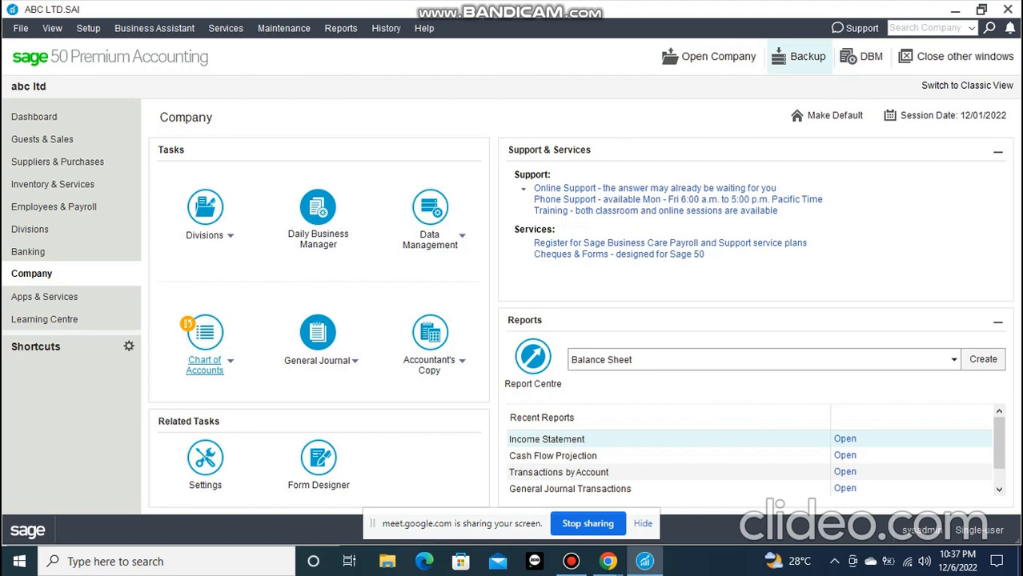
Examine the report and form options, including the Credit Notes settings, and close them without changes
click(88, 28)
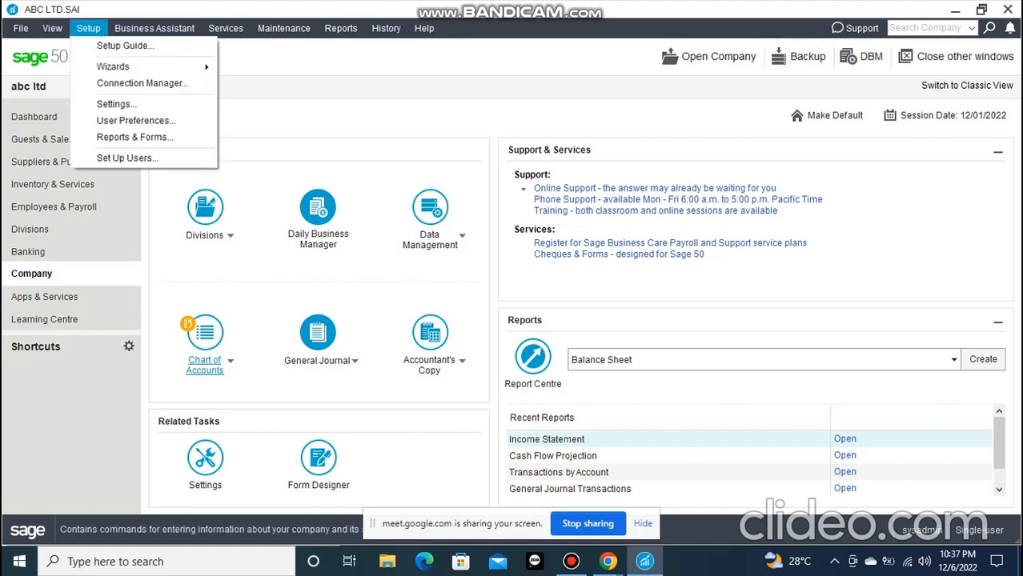
click(134, 138)
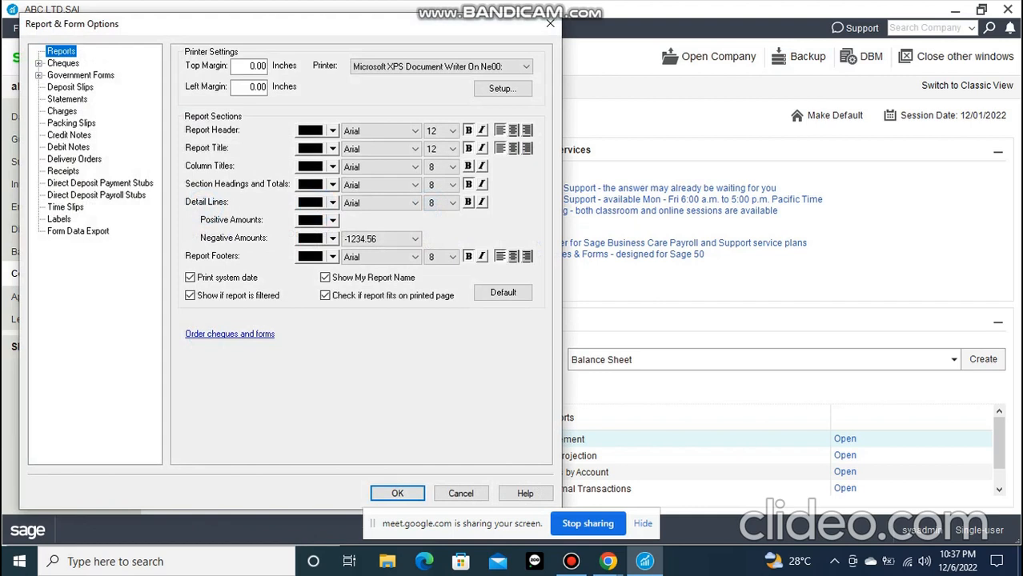
click(69, 135)
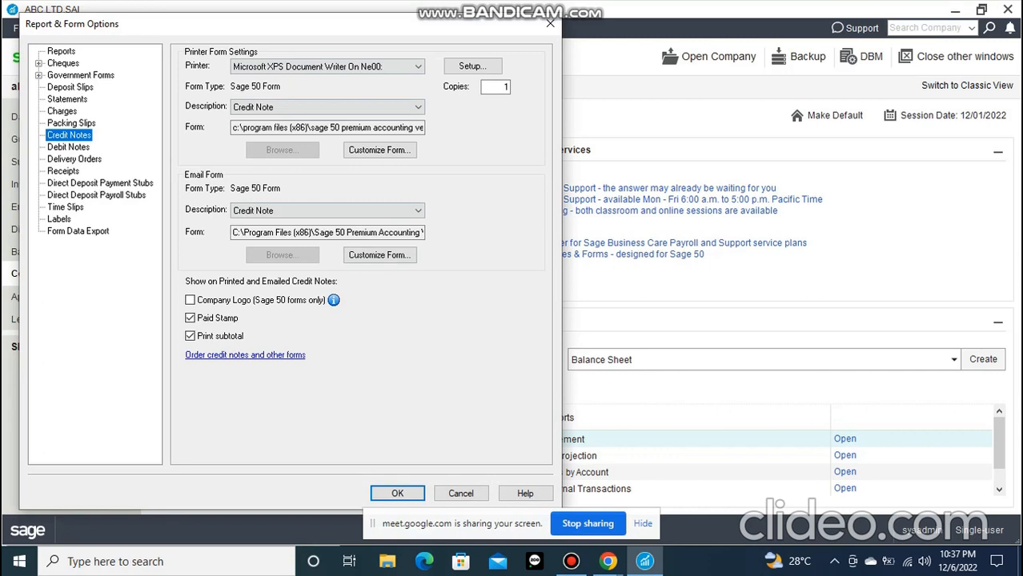
click(550, 23)
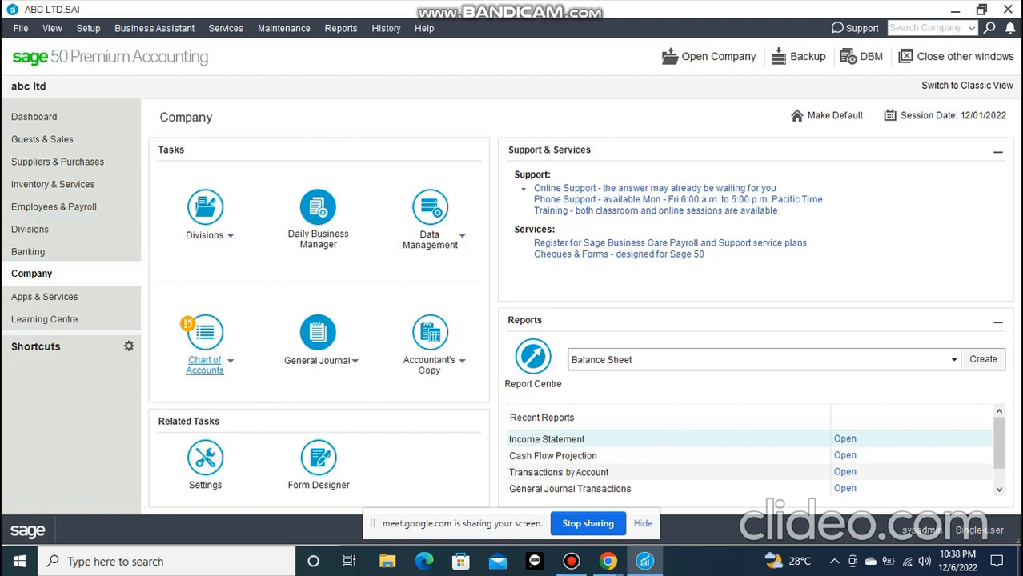
Open the Setup Guide and examine the guest setup table's columns, from contact details through to Balance Owing
click(88, 28)
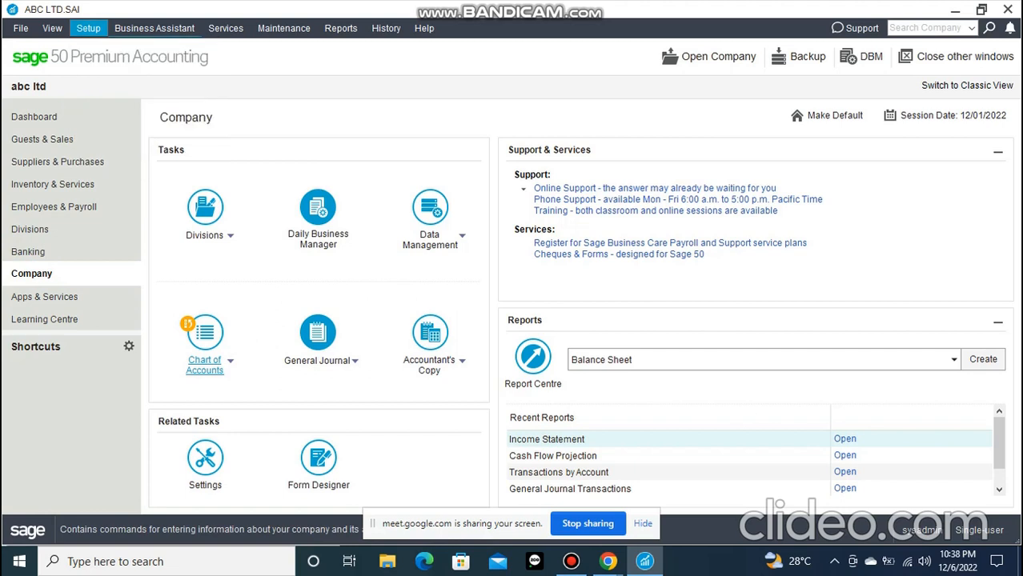
click(125, 45)
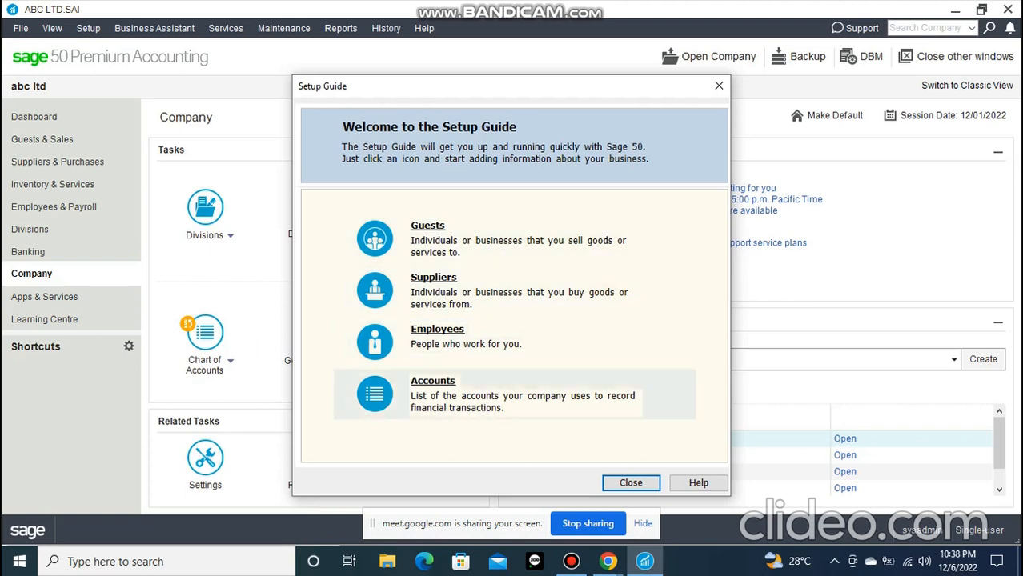
drag(442, 87, 381, 36)
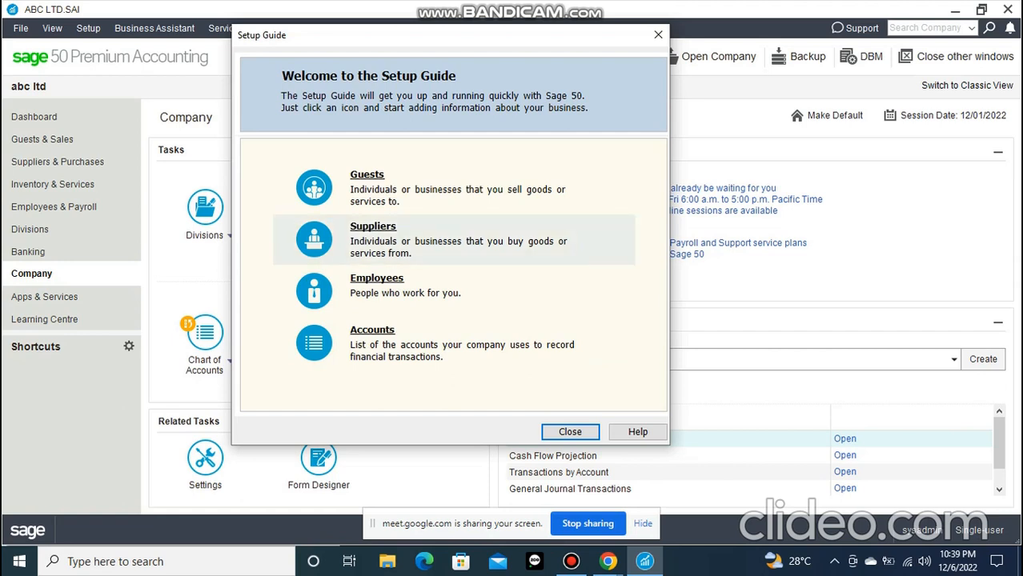
click(367, 184)
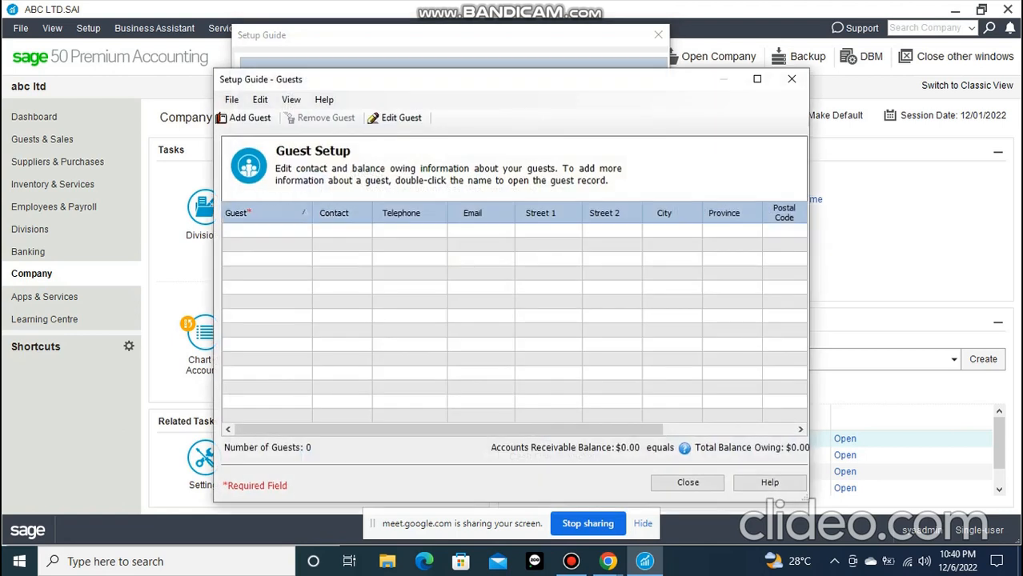
drag(618, 84, 577, 55)
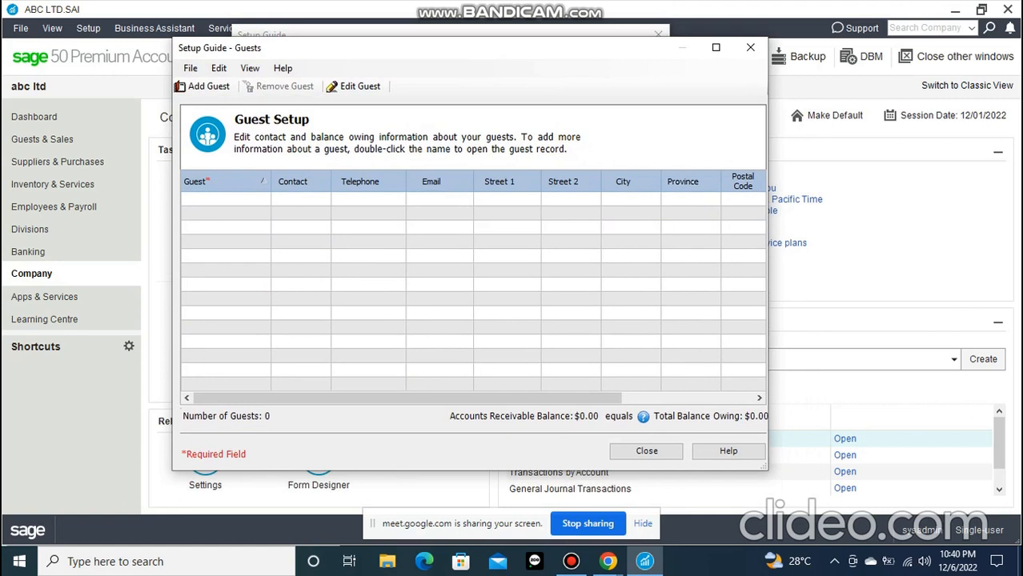
drag(520, 398, 652, 398)
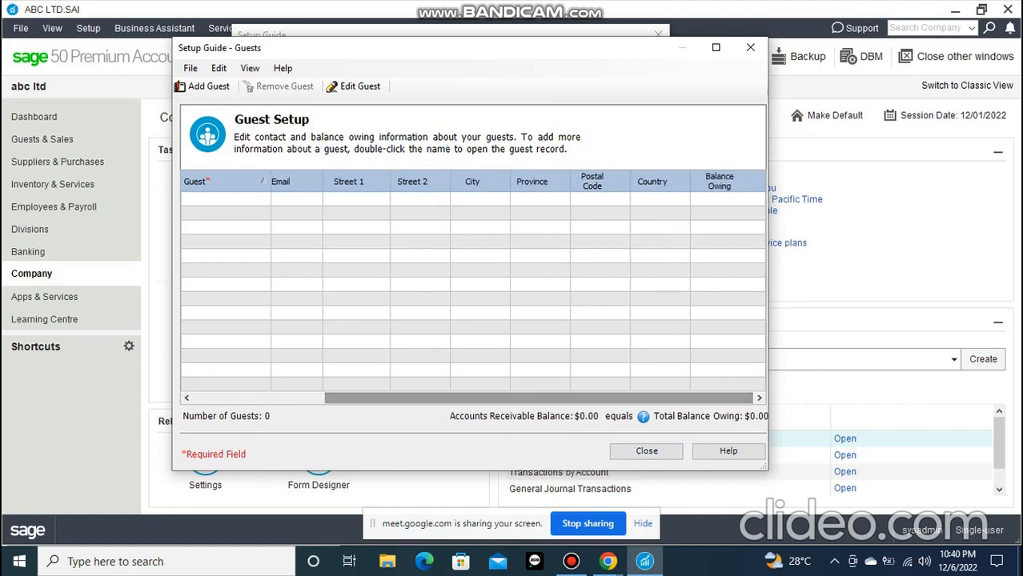
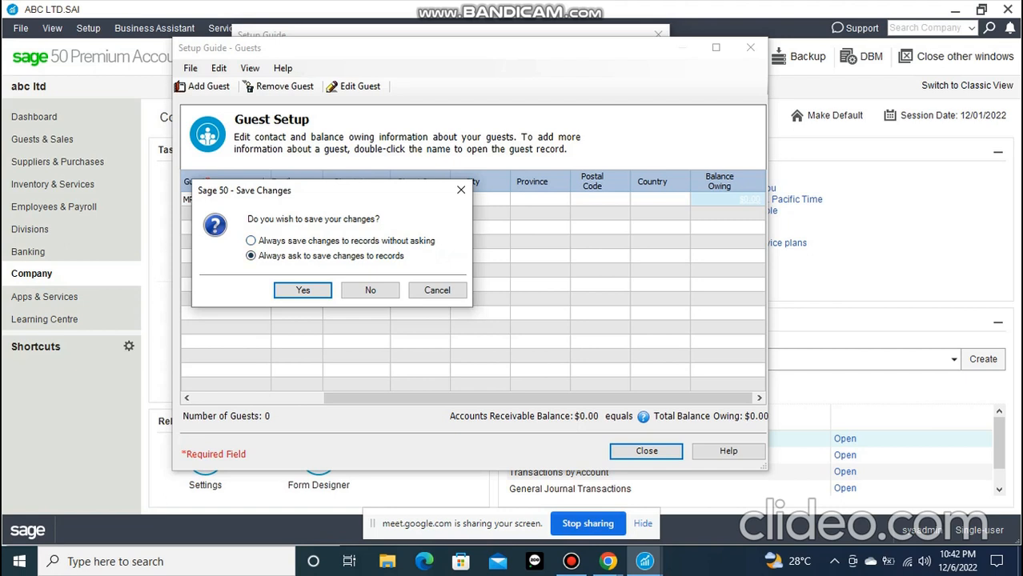
Save the guest setup changes, choosing to always save changes to records without asking
click(252, 241)
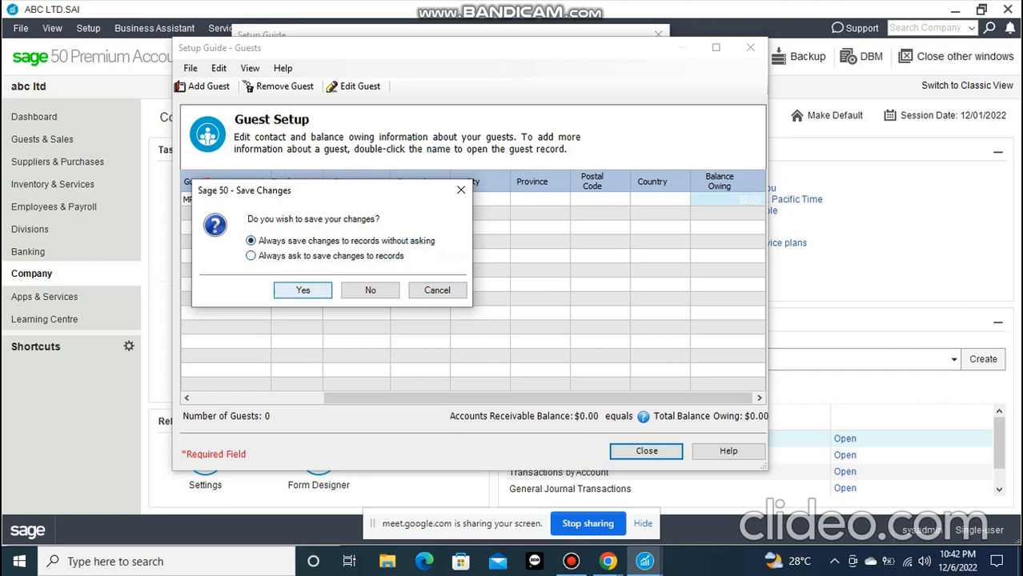
click(303, 290)
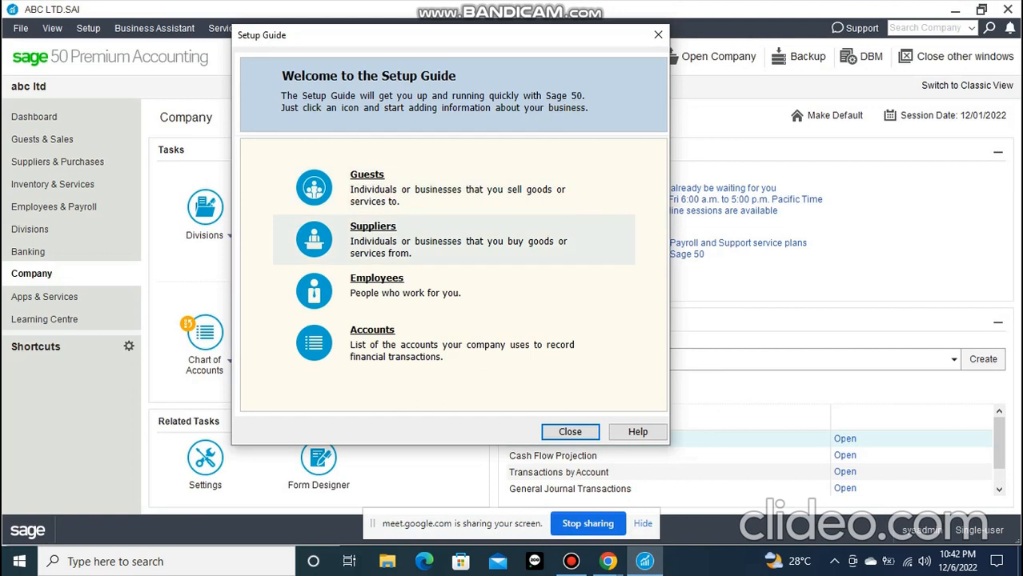
Add the supplier EXTRAFUEL NIG LTD through the Setup Guide, leaving its contact columns blank, and close the supplier setup
click(373, 227)
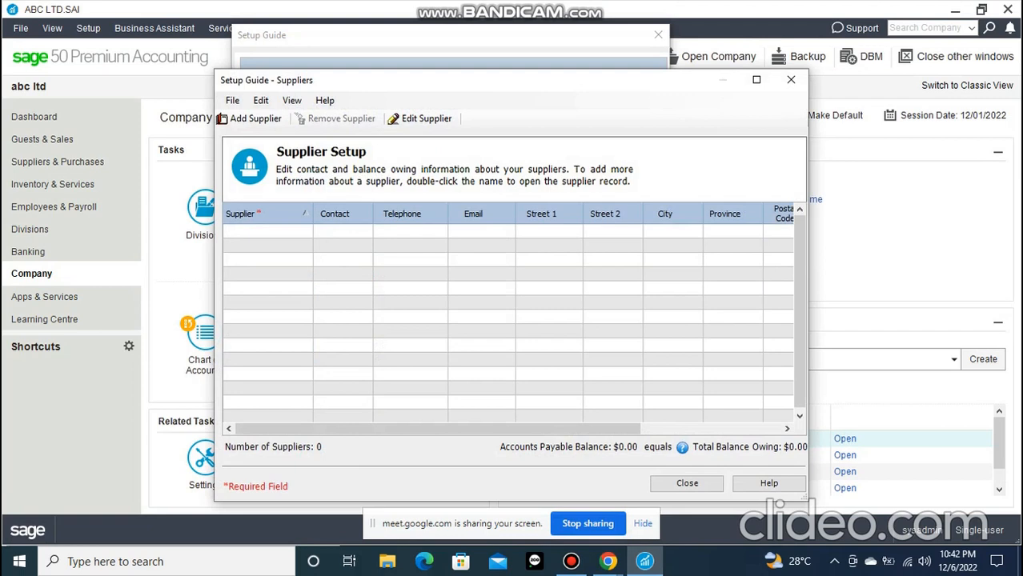
text(EXTRAFUEL NIG LTD)
key(Tab)
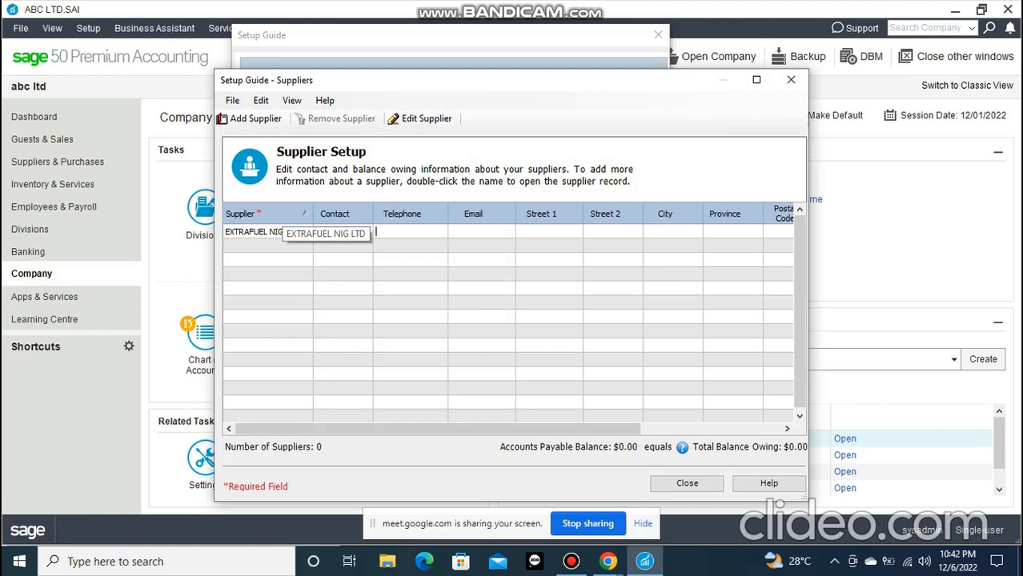
key(Tab)
key(Tab)
key(Tab)
key(Tab)
key(Tab)
key(Tab)
key(Tab)
key(Tab)
key(Tab)
key(Tab)
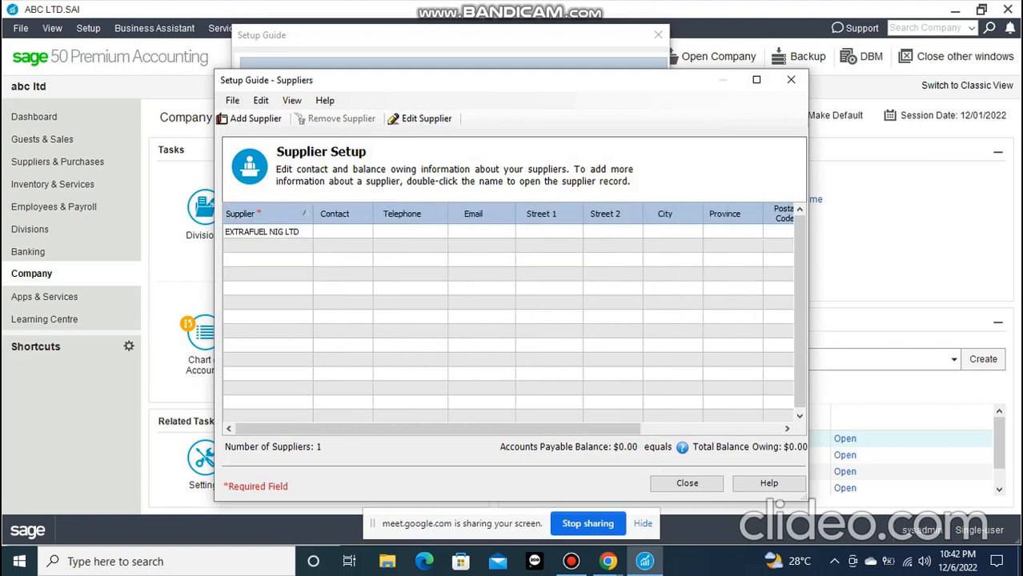
click(687, 483)
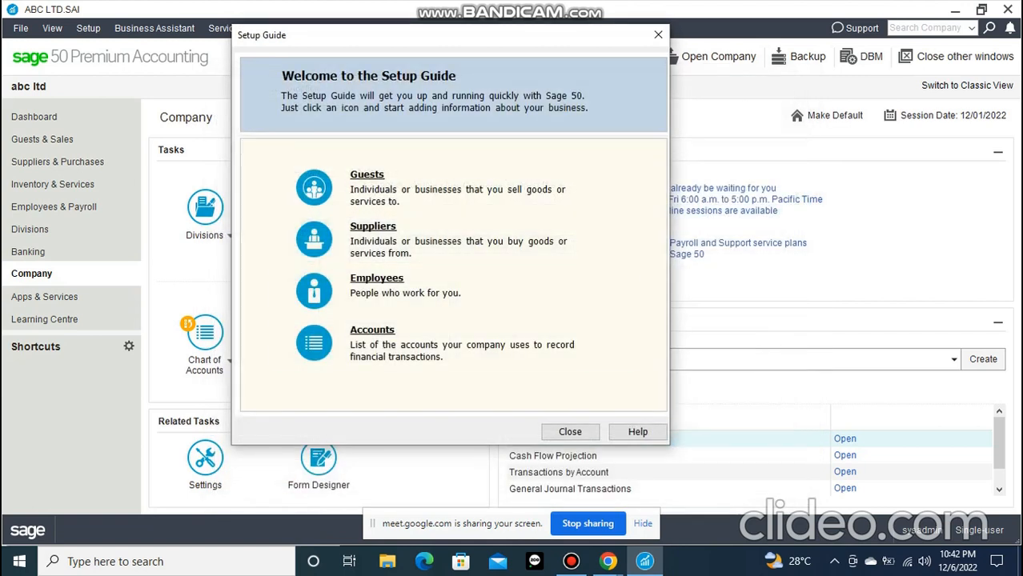
Open the Setup Guide's employee setup, enter the employee's full name, and try to create the record
click(376, 279)
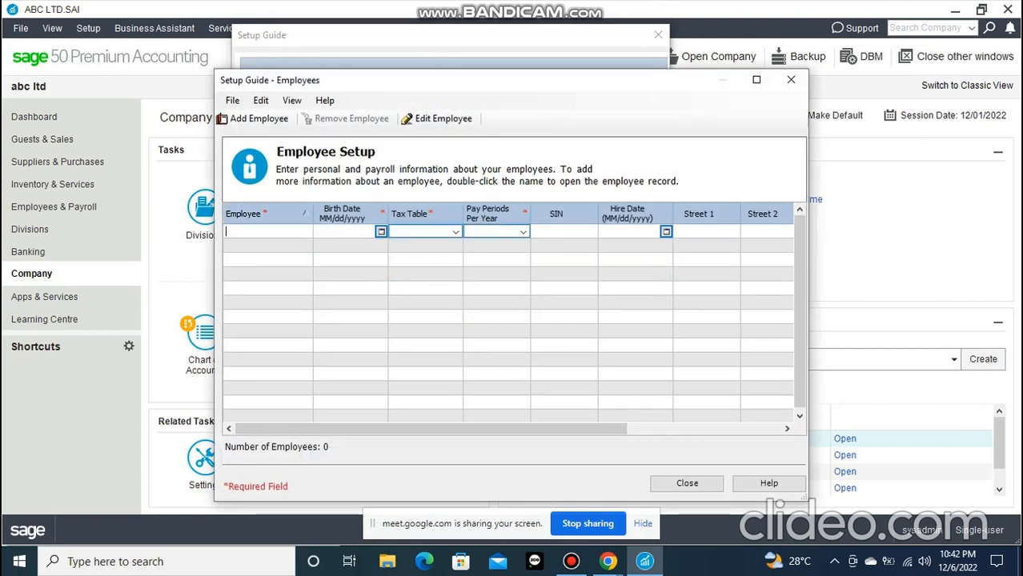
mouse_move(567, 429)
mouse_down()
mouse_move(720, 429)
mouse_move(566, 429)
mouse_up()
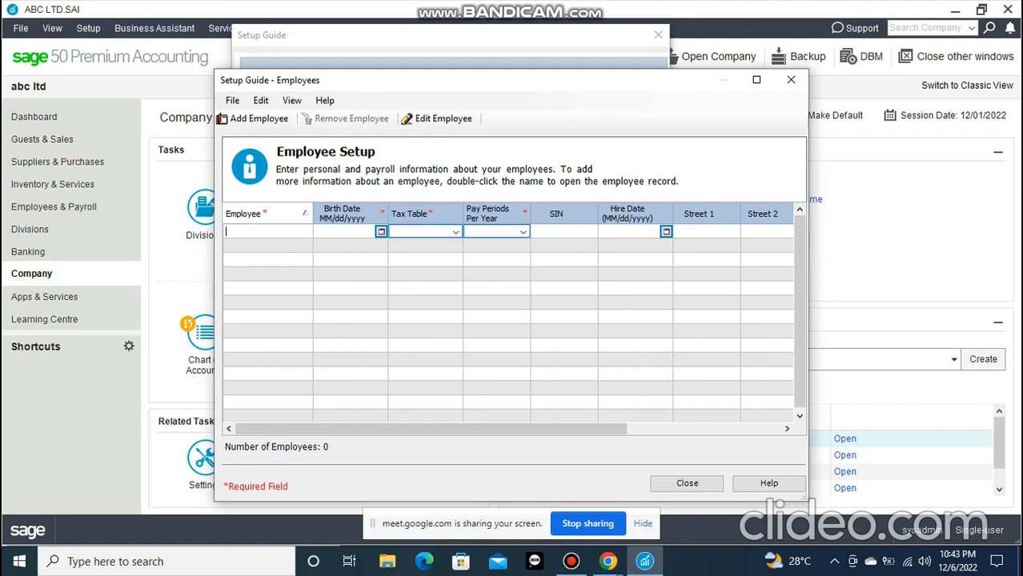
key(Return)
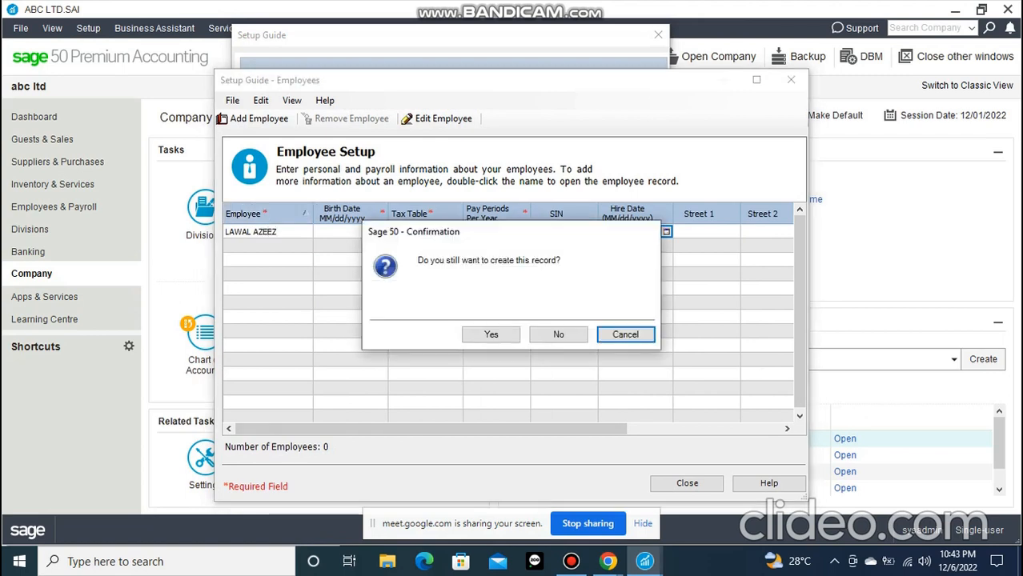
click(491, 334)
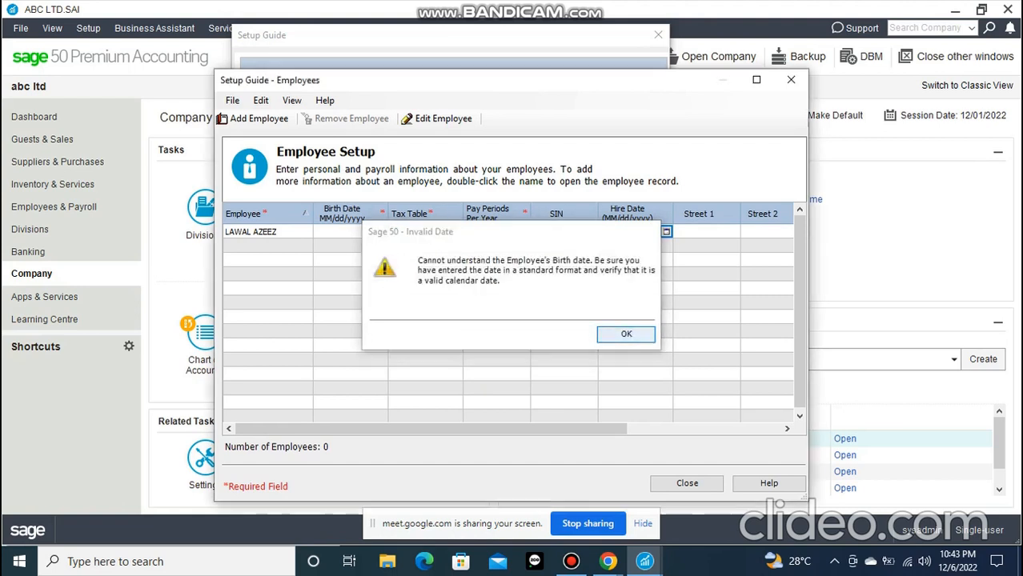
key(Return)
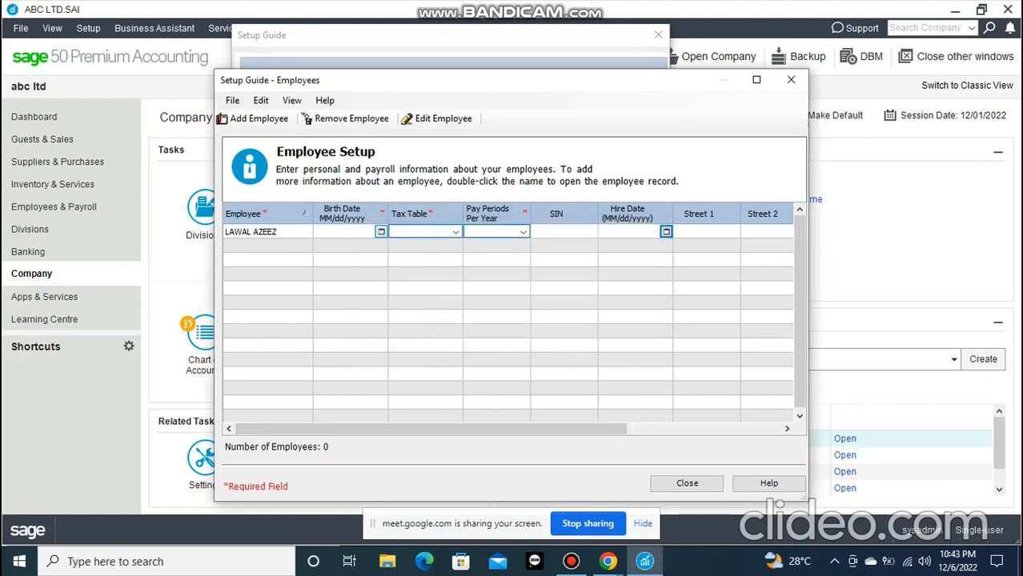
Pick the employee's birth date from the calendar in the employee setup table
click(456, 232)
click(455, 232)
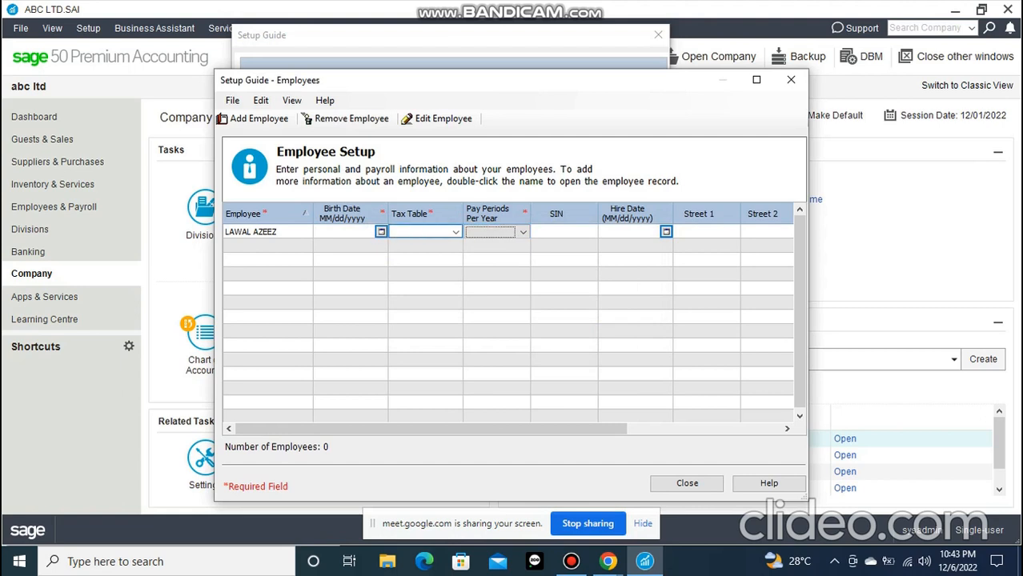
click(381, 232)
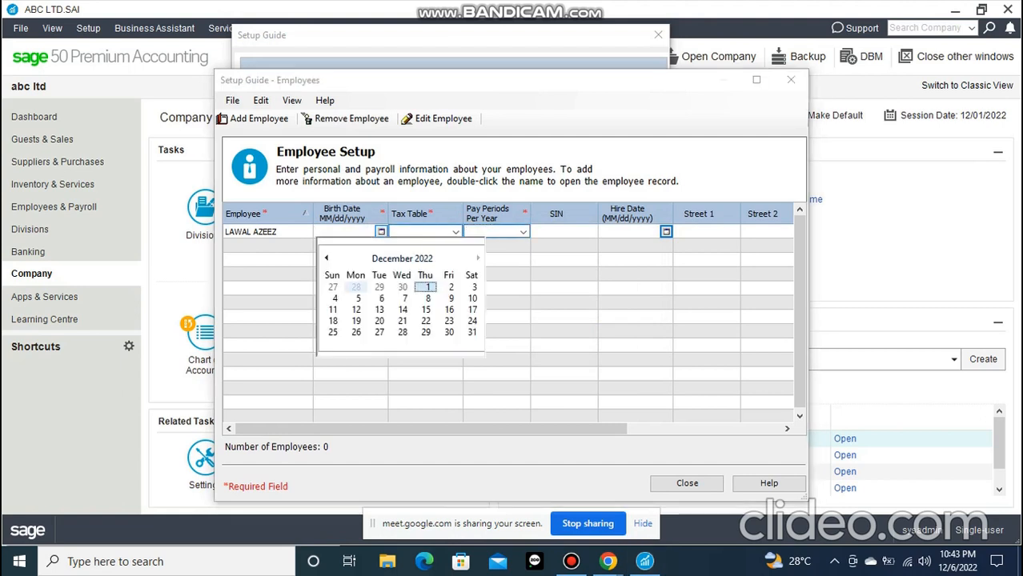
click(326, 257)
click(326, 257)
click(327, 258)
click(327, 257)
click(326, 257)
click(327, 258)
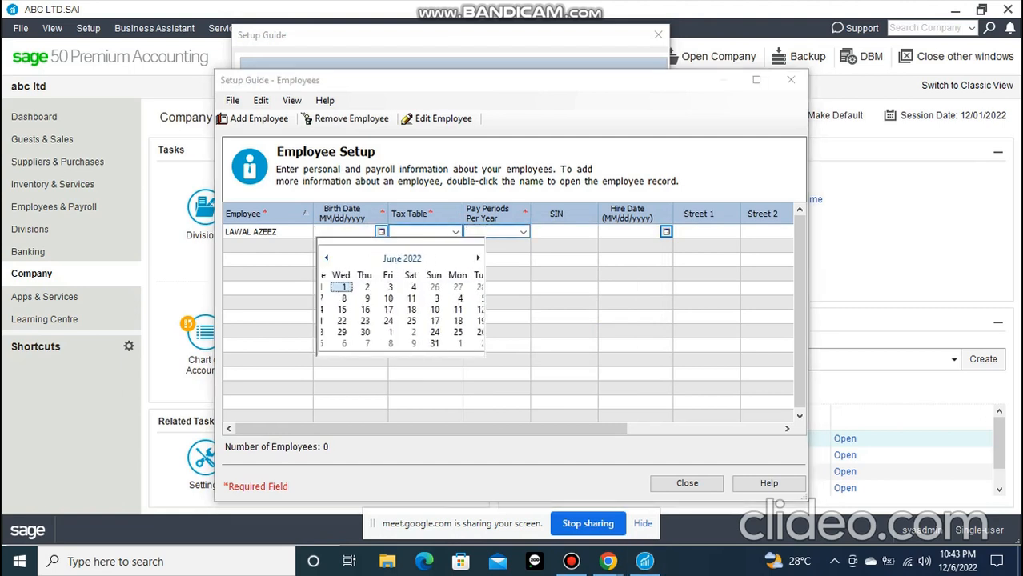
click(327, 258)
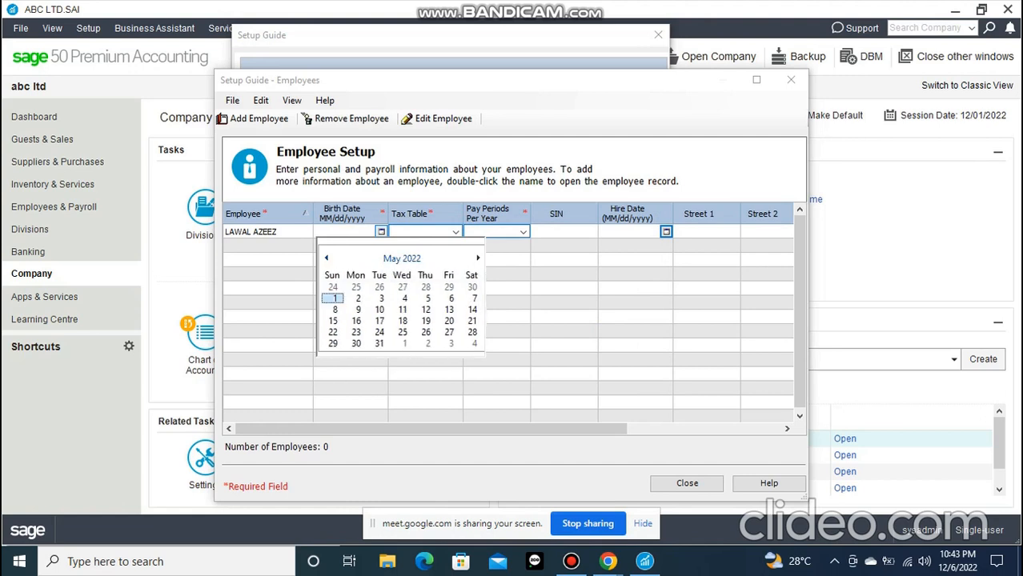
click(402, 258)
click(402, 258)
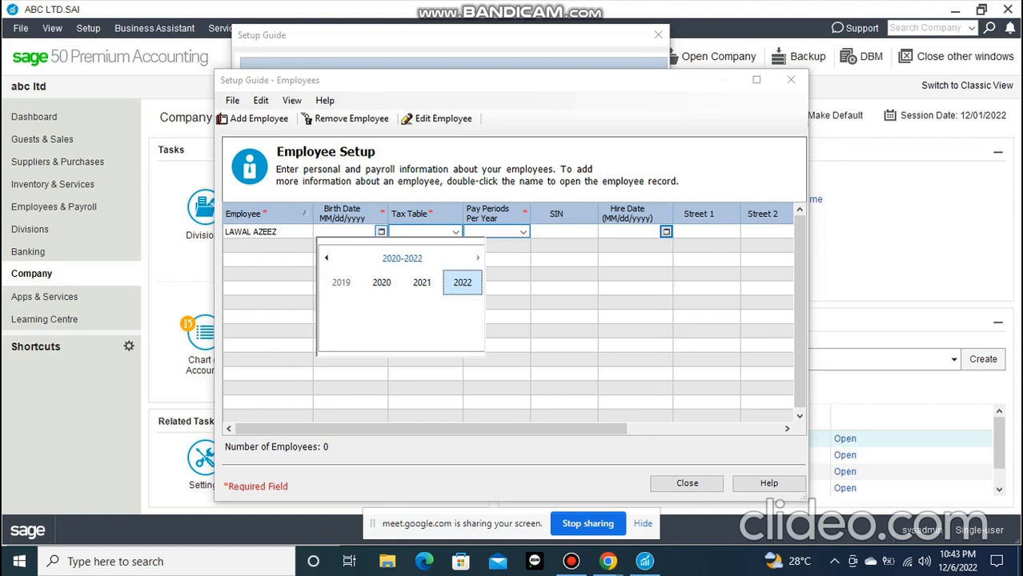
click(402, 258)
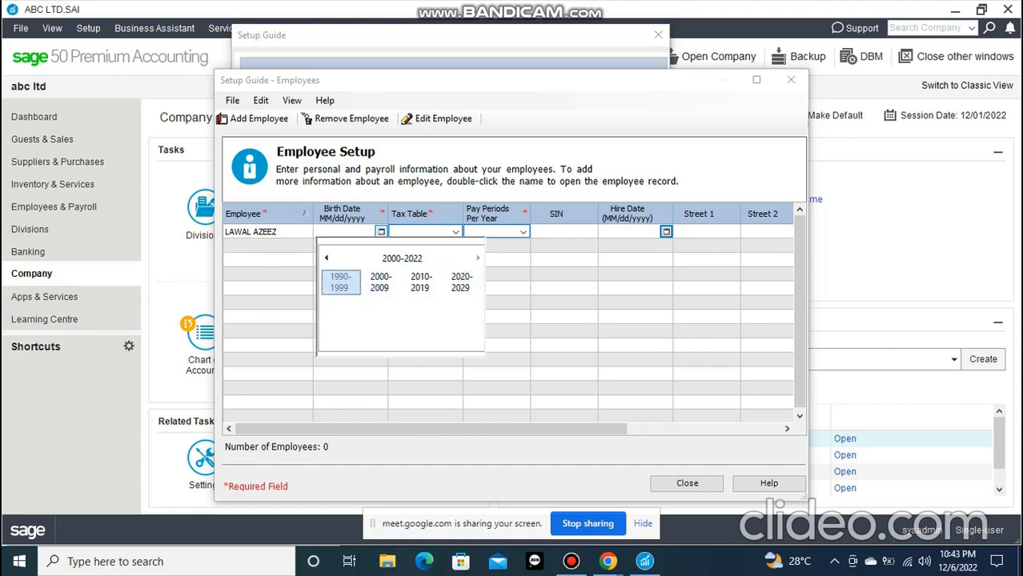
click(339, 282)
click(382, 309)
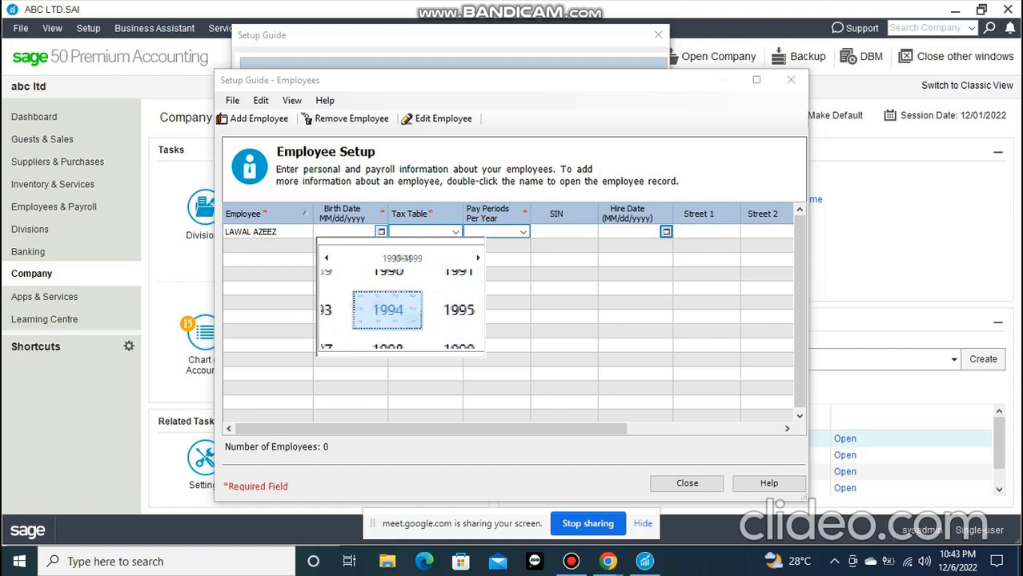
click(421, 308)
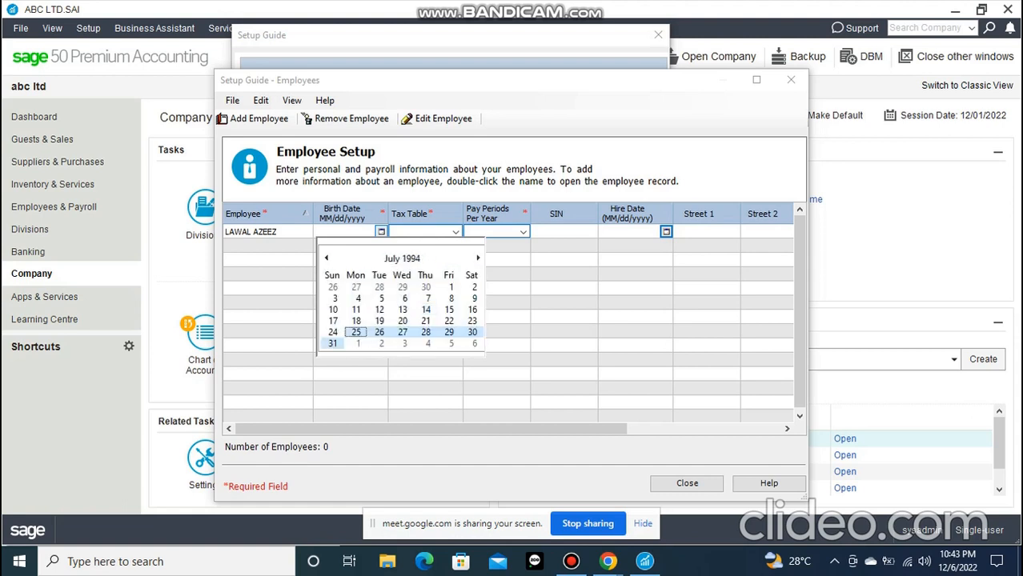
click(424, 331)
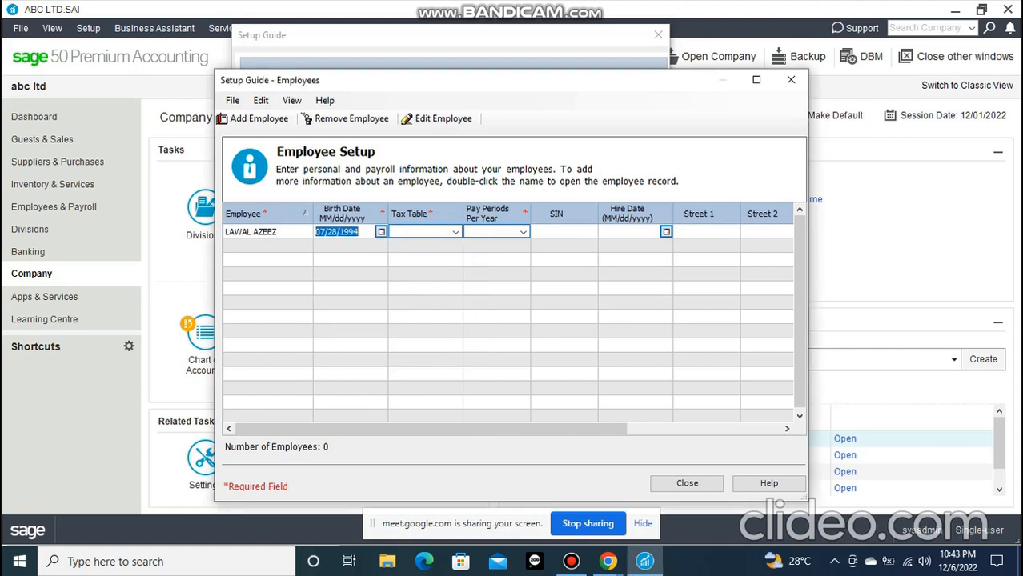
Set the employee's tax table to Alberta and pay periods per year to 1
click(456, 232)
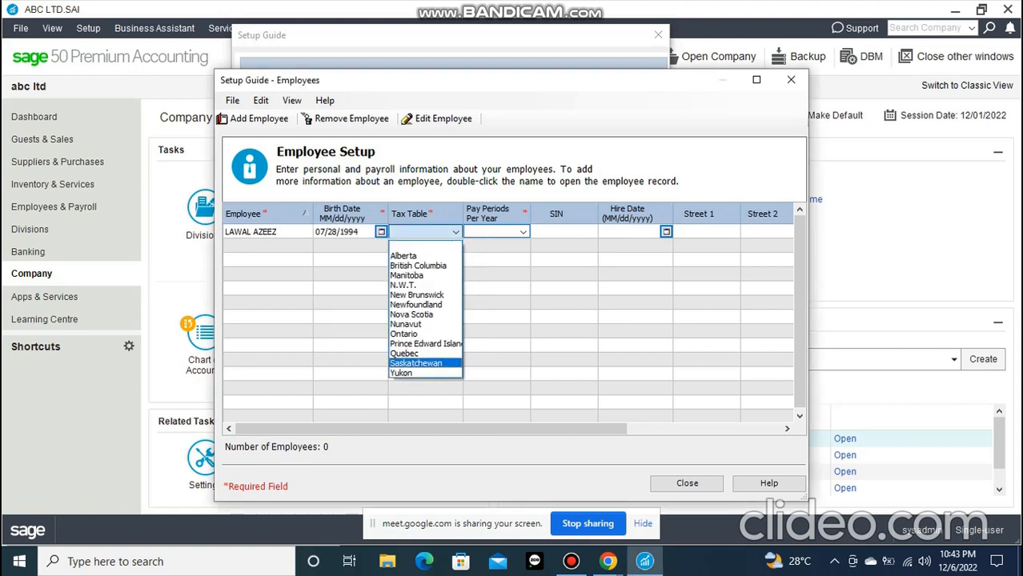
click(434, 246)
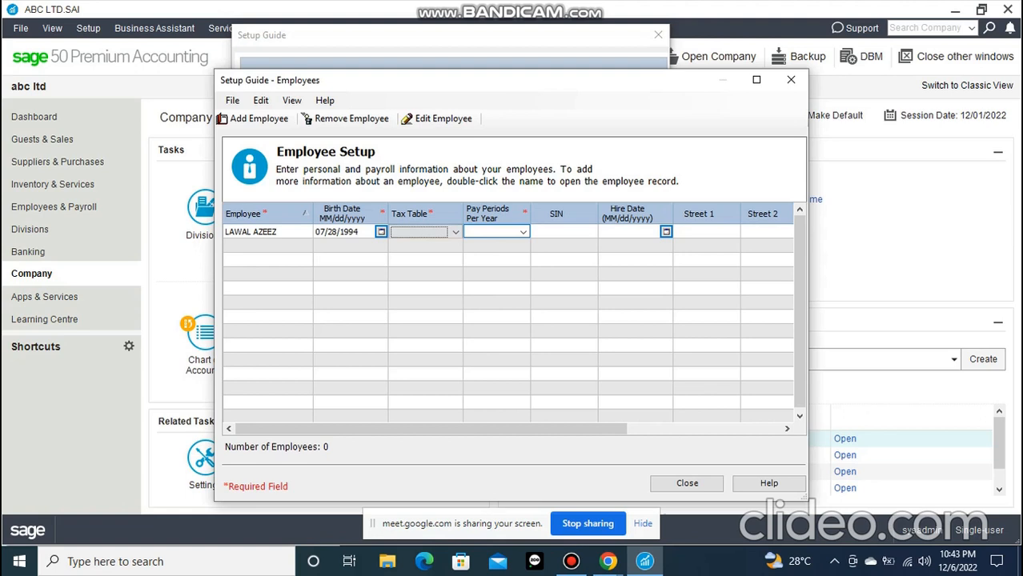
click(524, 232)
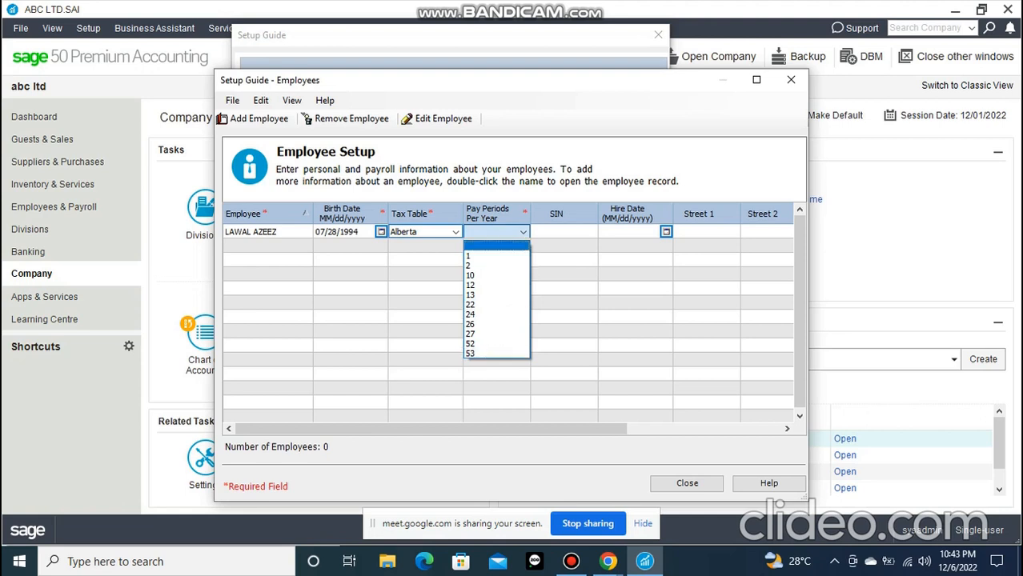
click(490, 256)
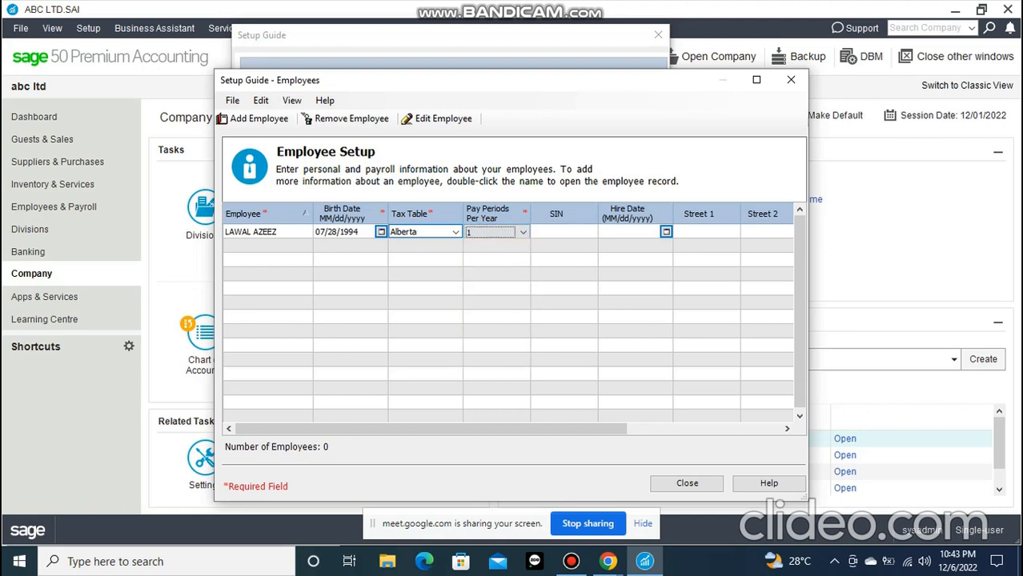
Set the employee's hire date to 01/25/2022, save the record, and close the employee setup
drag(552, 429, 705, 429)
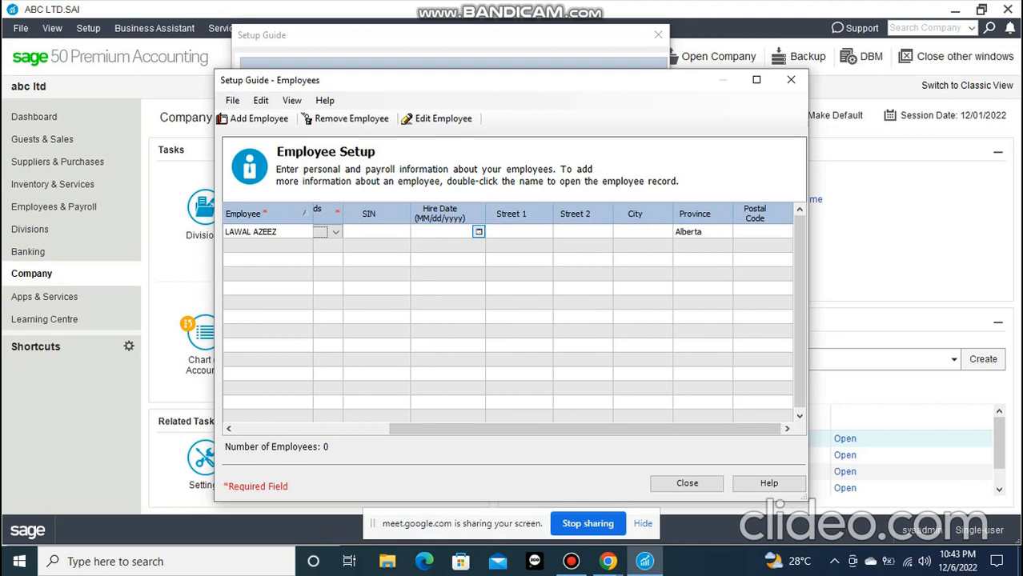
click(479, 231)
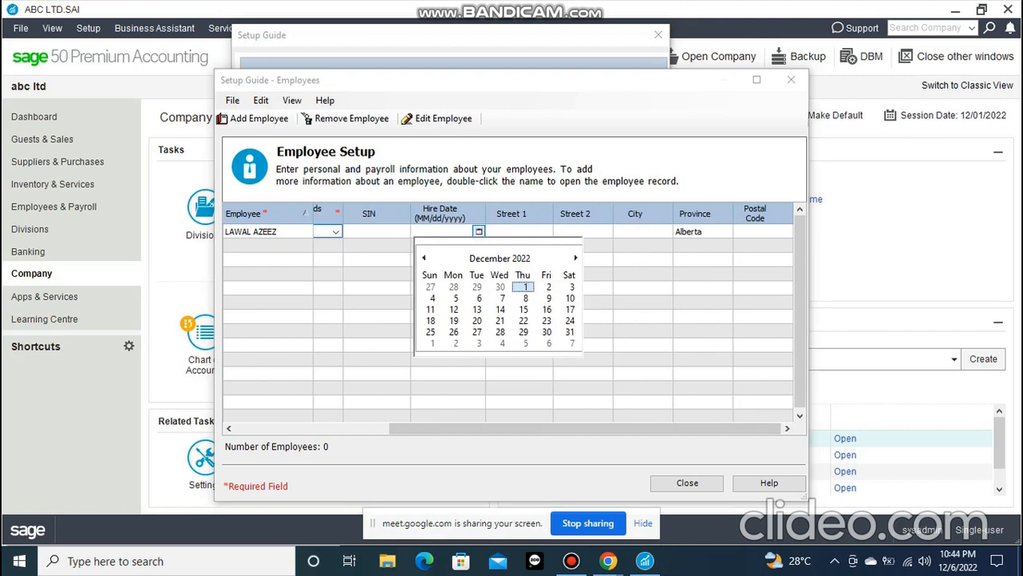
click(423, 258)
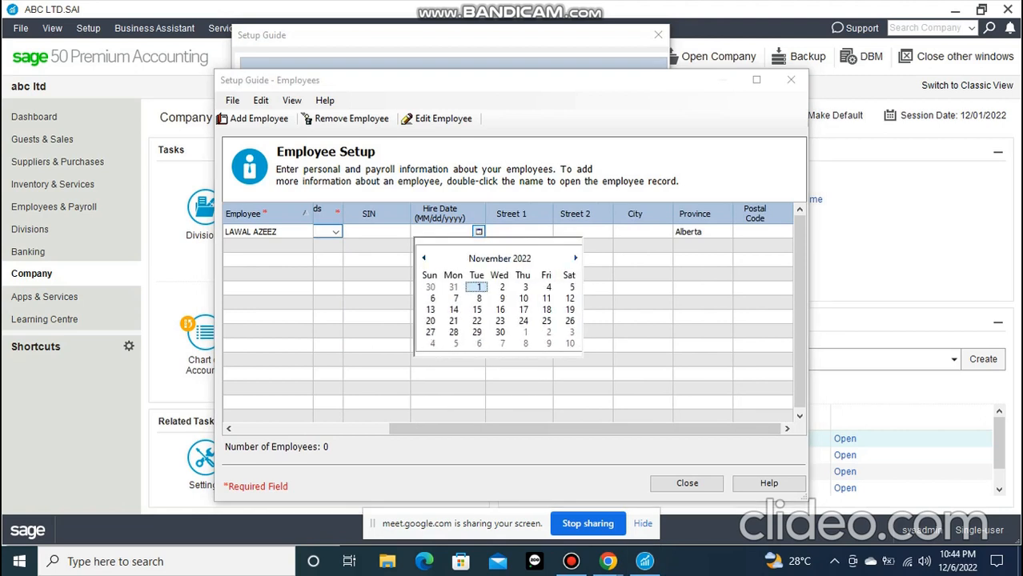
click(576, 259)
click(499, 258)
click(439, 281)
click(468, 323)
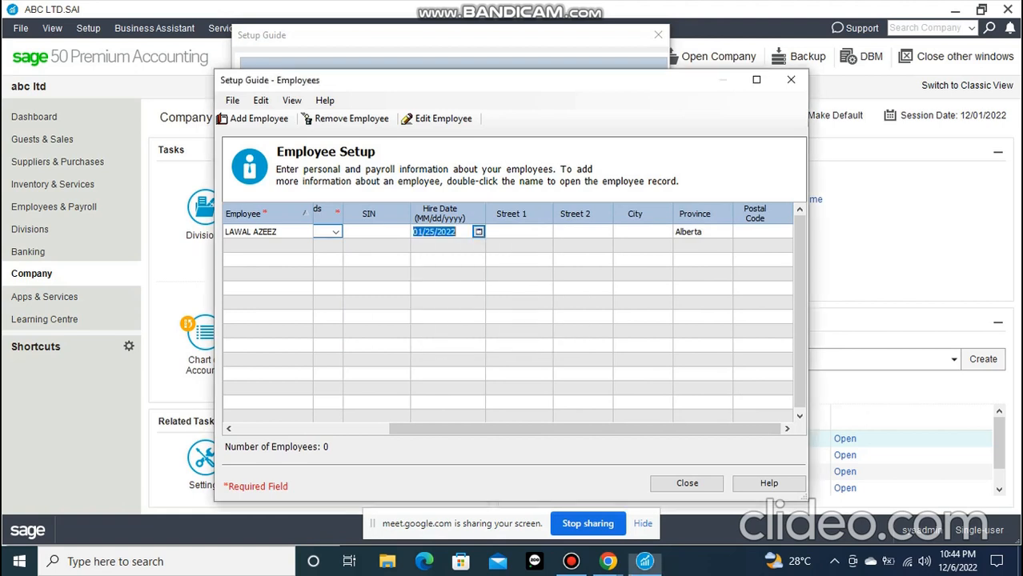
click(643, 417)
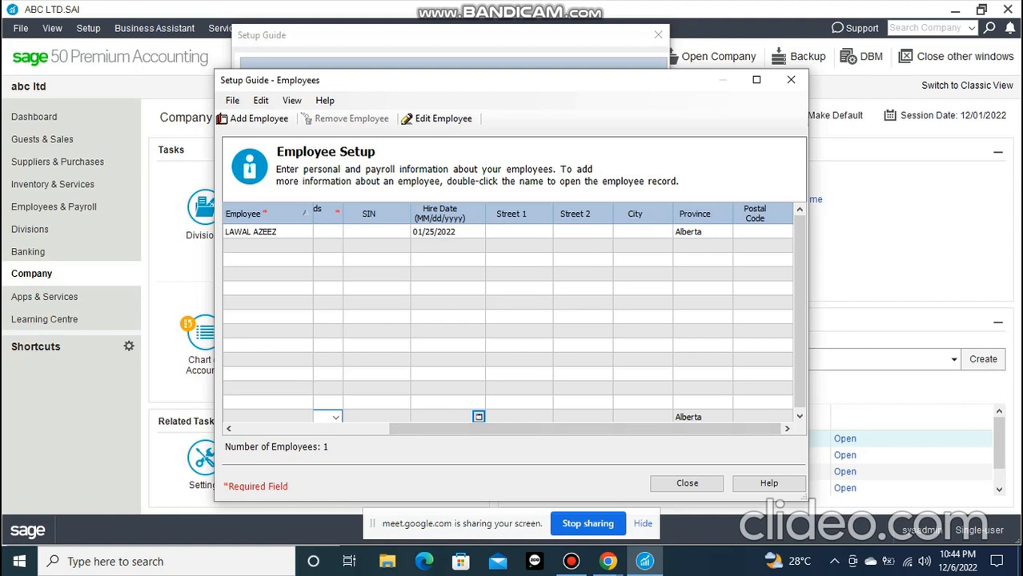
click(687, 482)
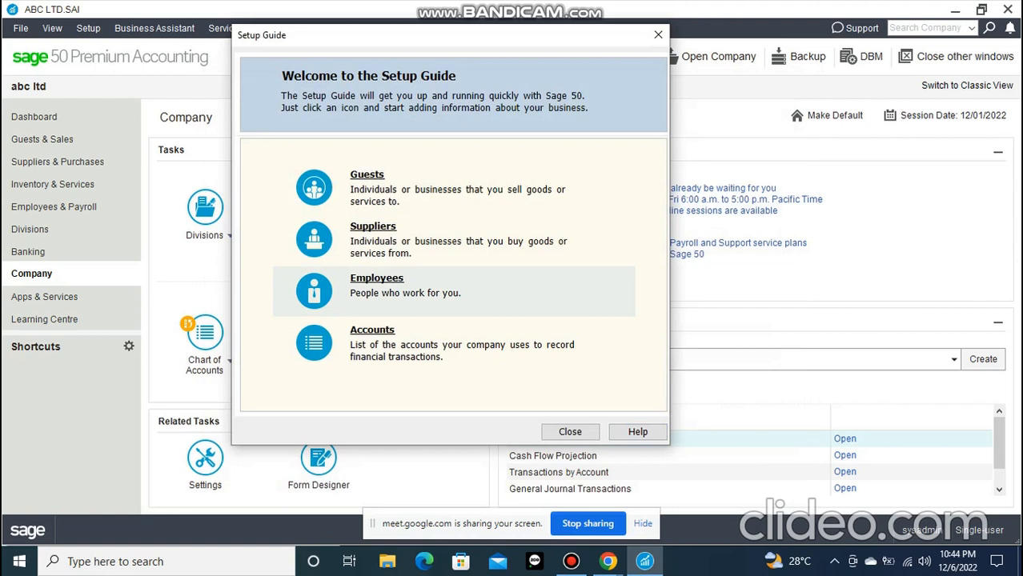
click(571, 561)
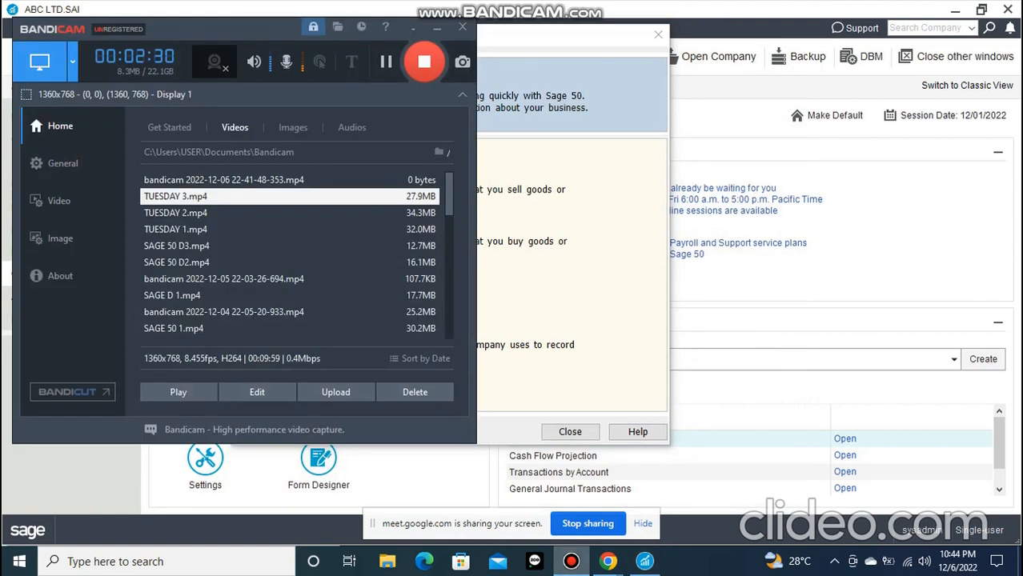
click(570, 561)
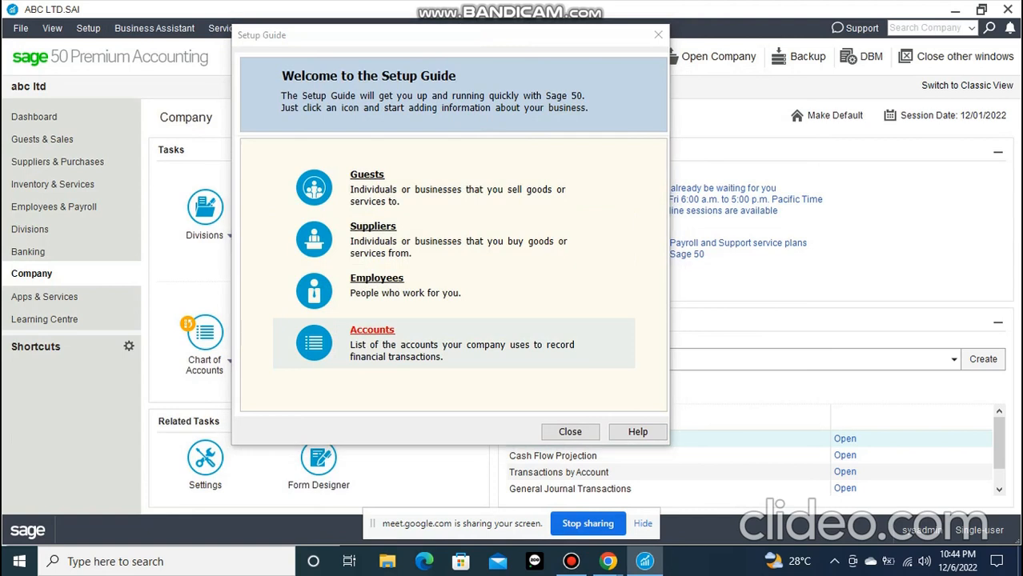
click(372, 329)
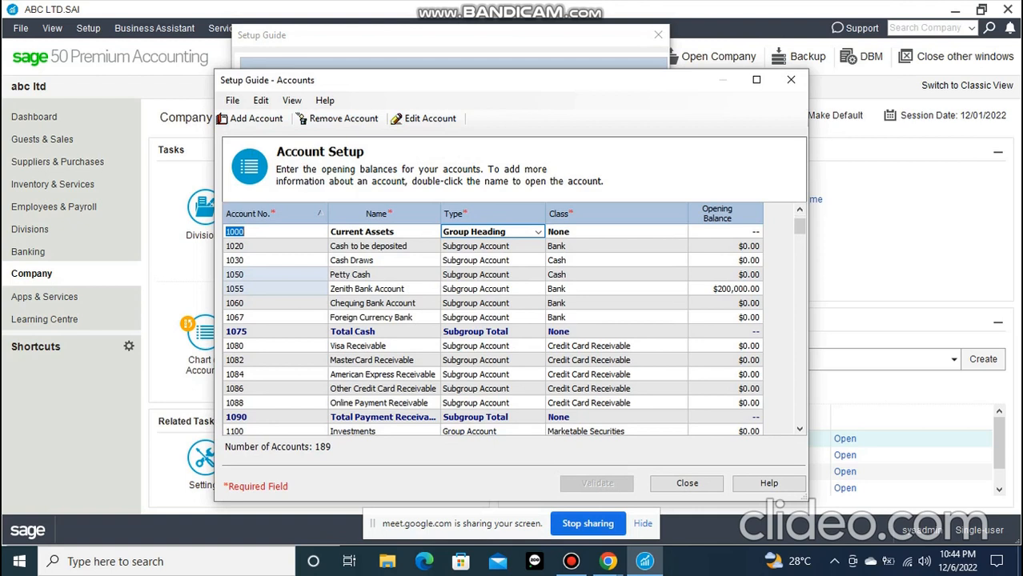
scroll(492, 328, down, 4)
scroll(492, 328, down, 1)
scroll(492, 328, down, 2)
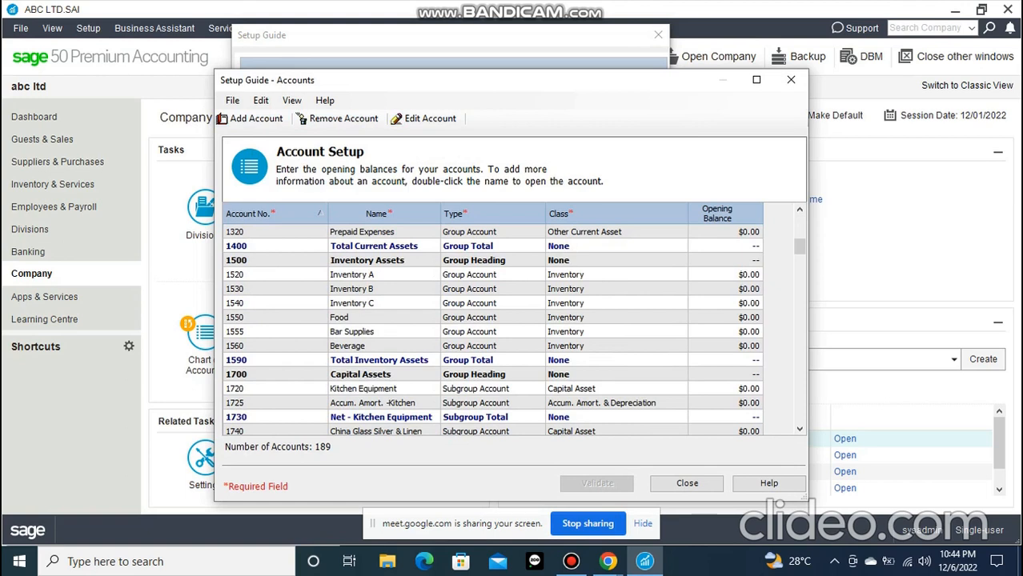
scroll(492, 328, down, 3)
scroll(492, 328, up, 2)
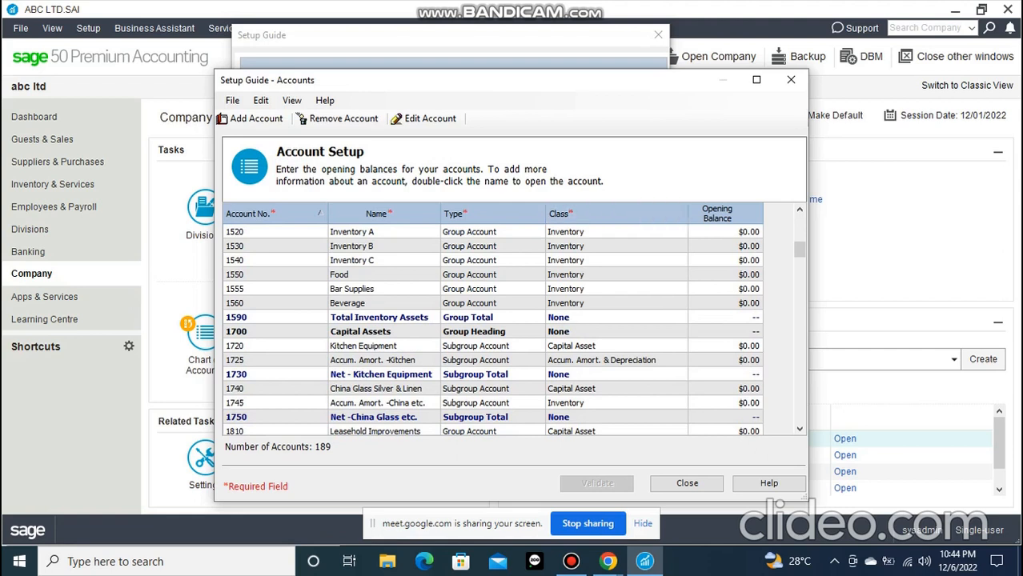
Review the asset accounts from Current Assets through Capital Assets, and close the account setup and the Setup Guide
scroll(492, 328, up, 9)
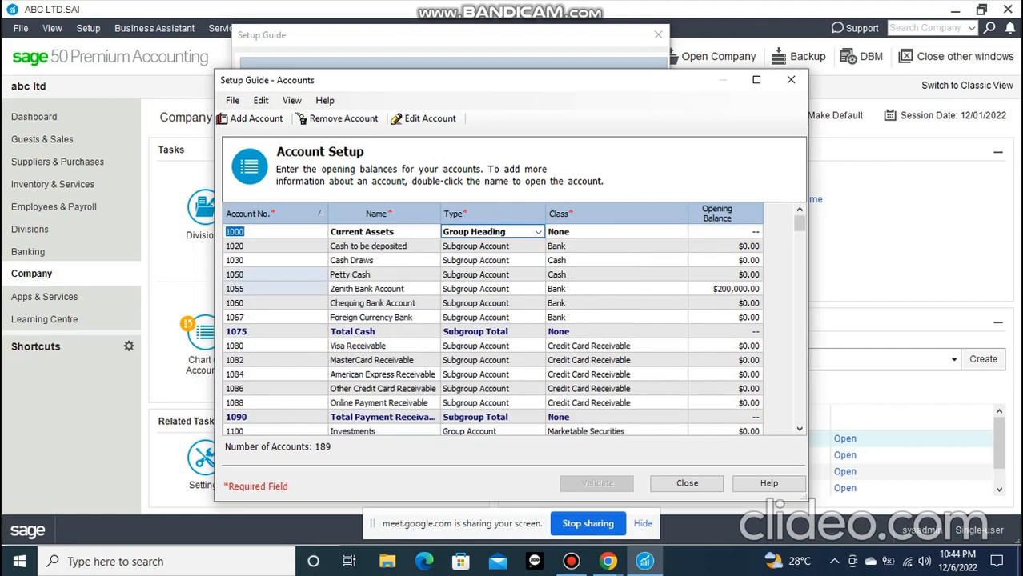
scroll(492, 328, down, 5)
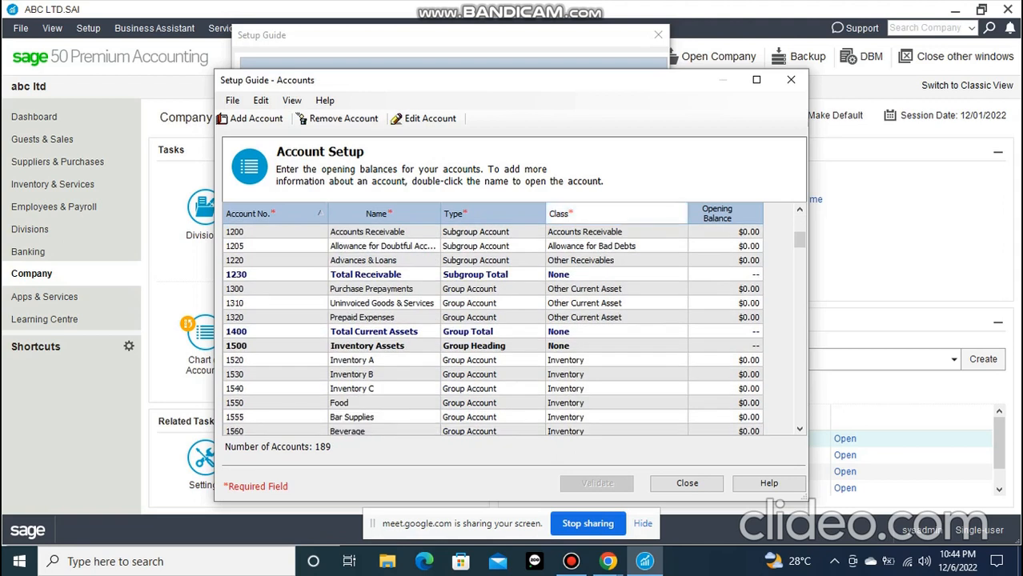
scroll(492, 328, down, 1)
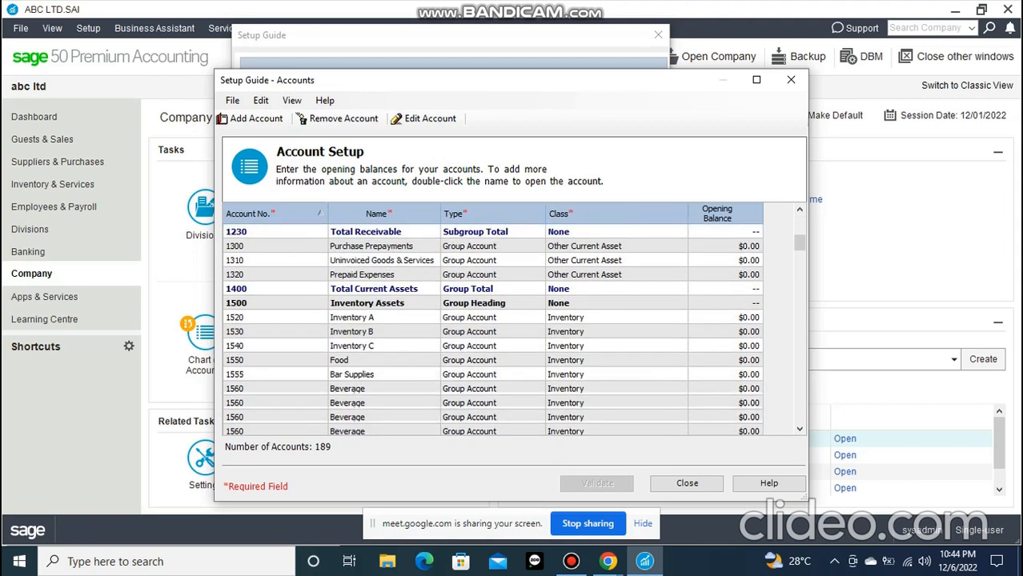
scroll(492, 328, down, 3)
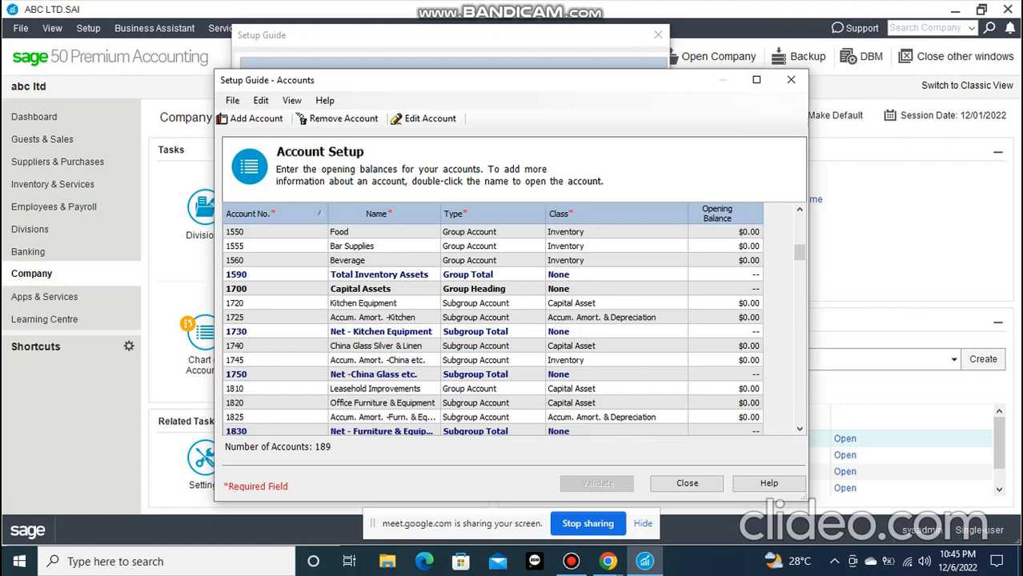
click(687, 482)
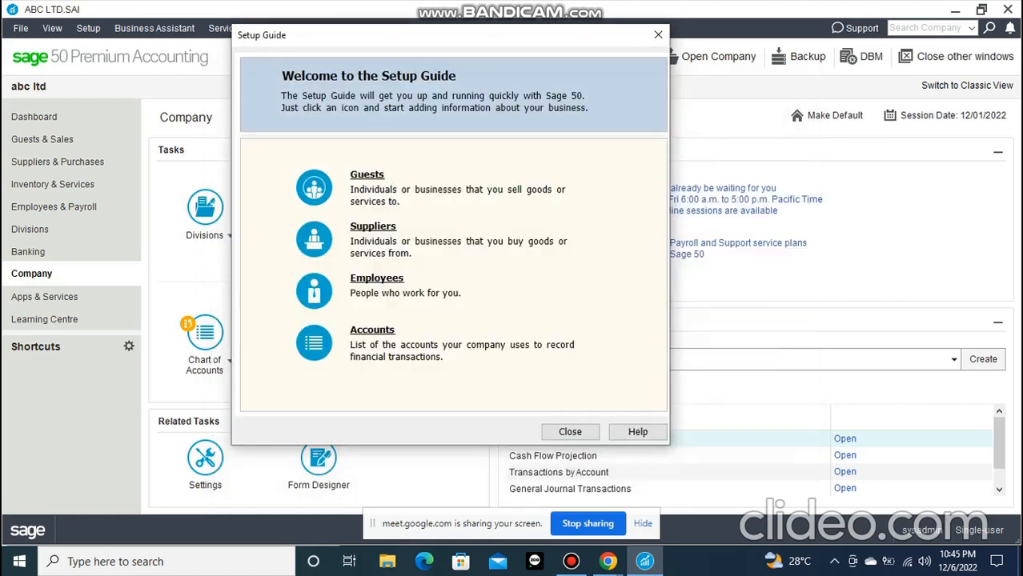
click(658, 35)
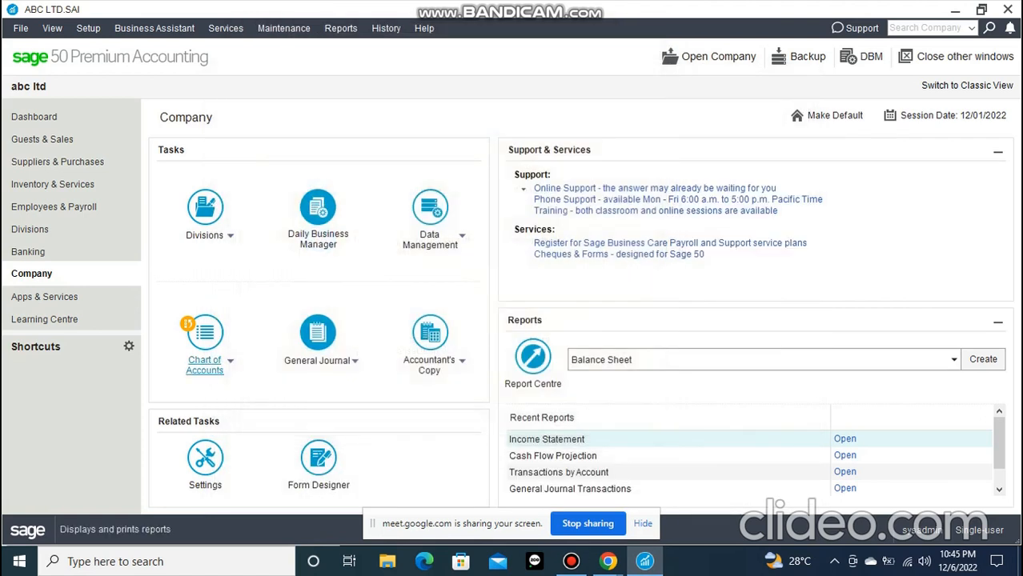
click(88, 28)
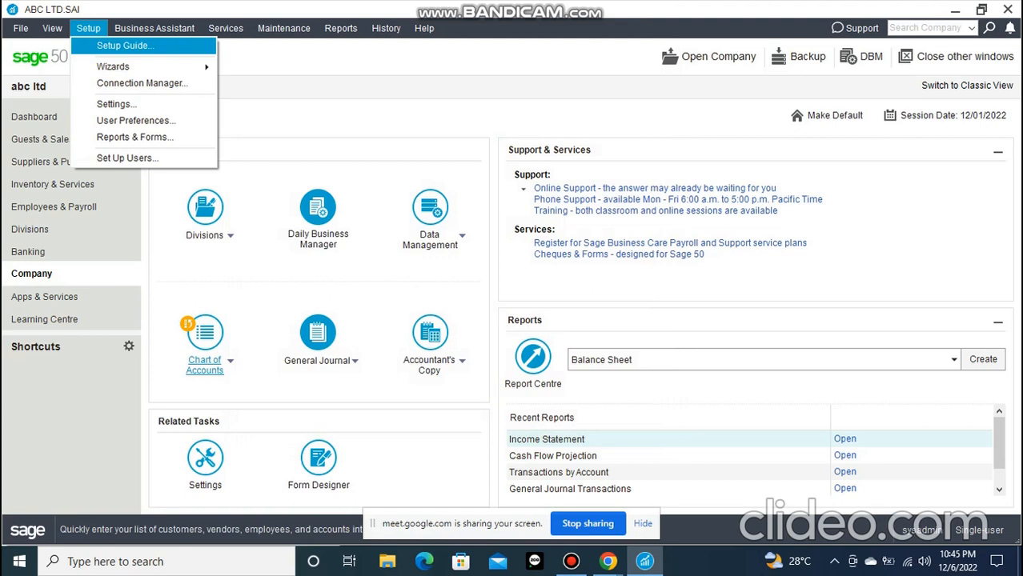
click(88, 28)
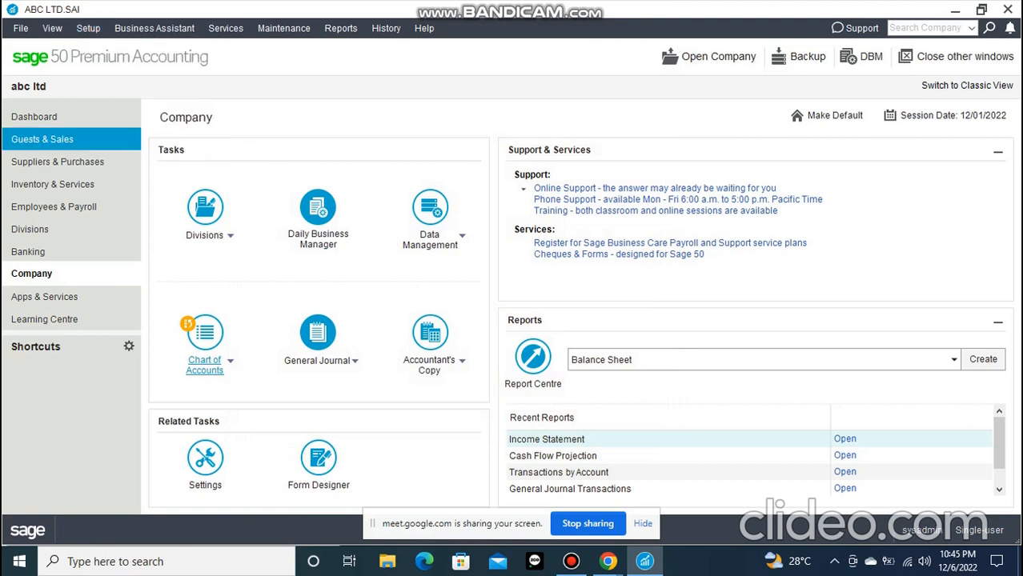
View the Guests & Sales page and the Employees & Payroll page with their recorded guest and employee
click(42, 139)
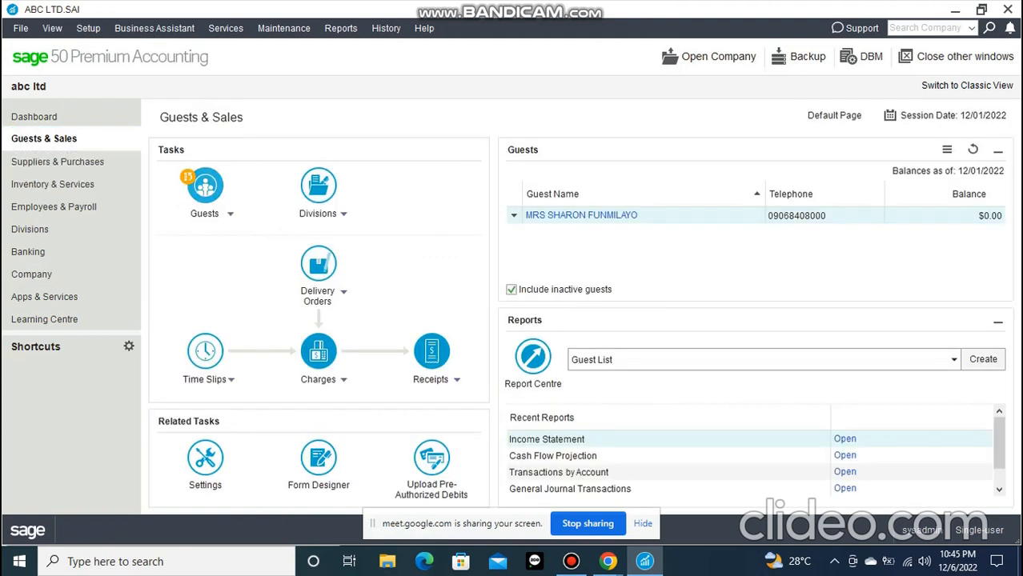
click(205, 214)
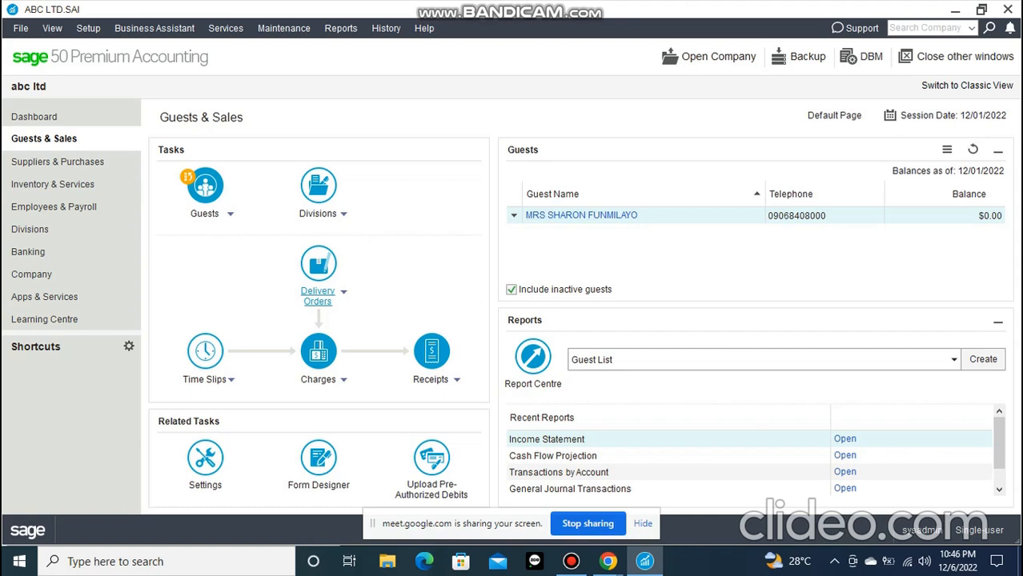
click(55, 207)
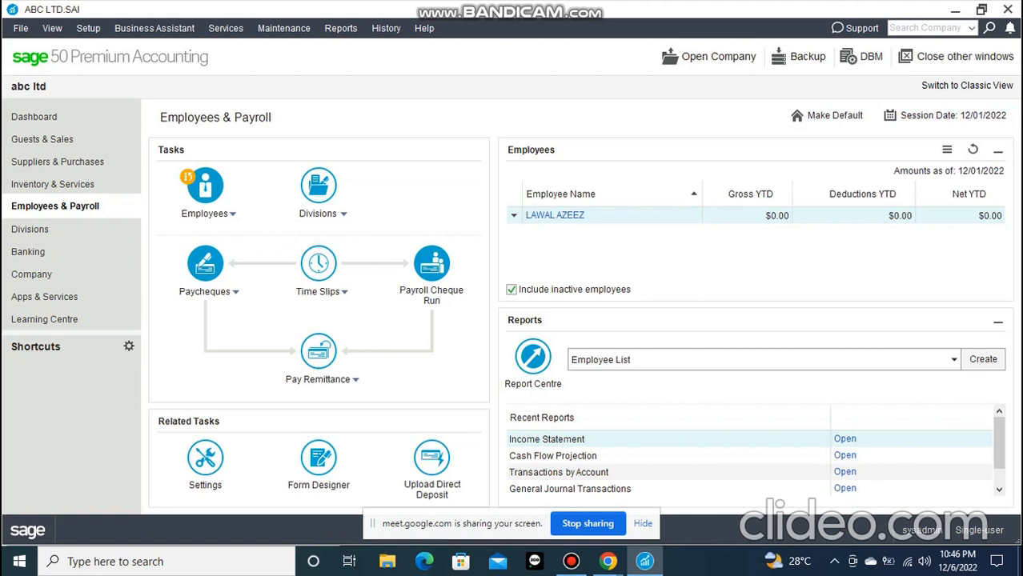
Go to Suppliers & Purchases and examine the available actions for payments, invoices and goods received notes
click(60, 162)
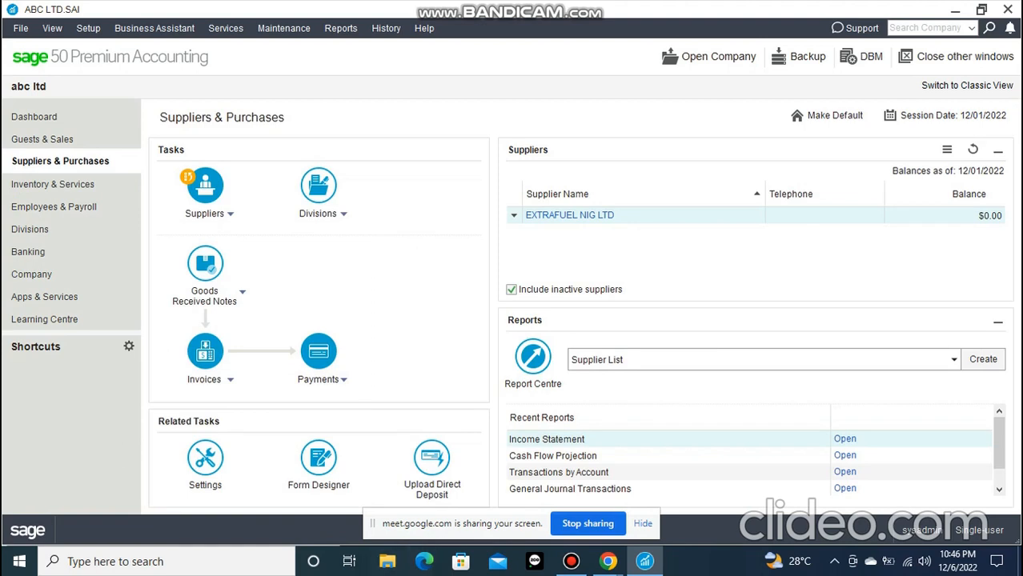
click(344, 379)
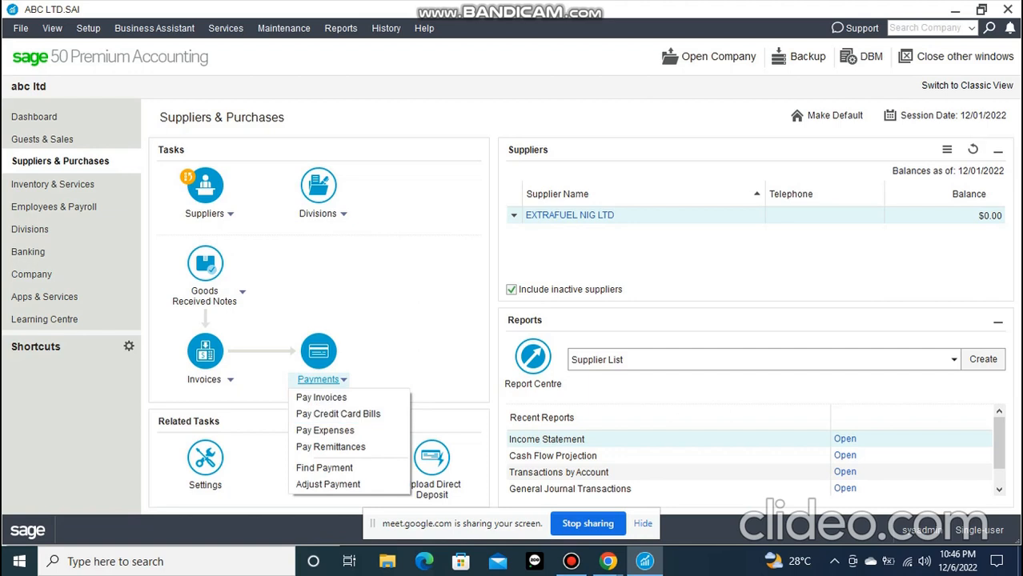
click(343, 379)
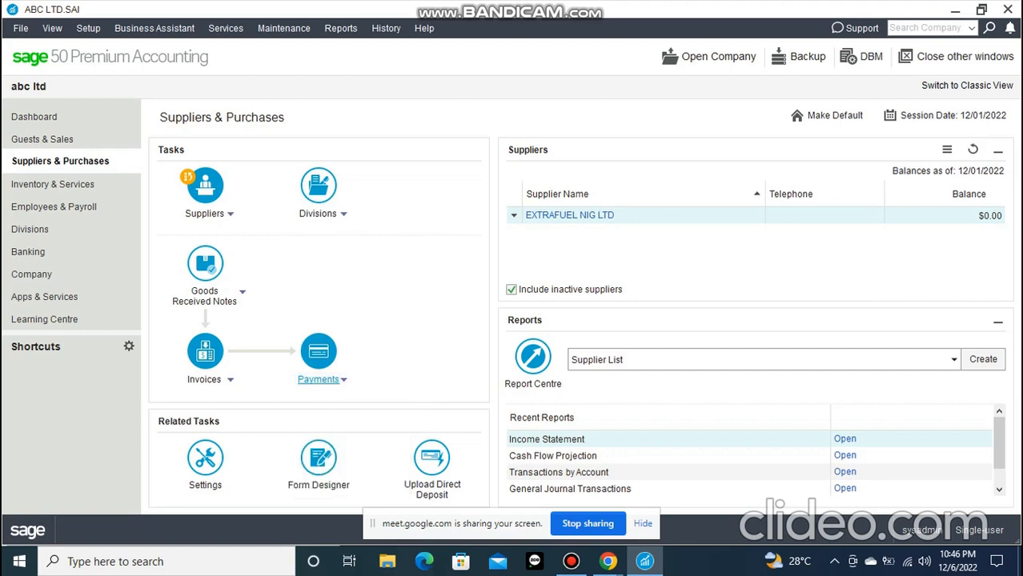
click(343, 379)
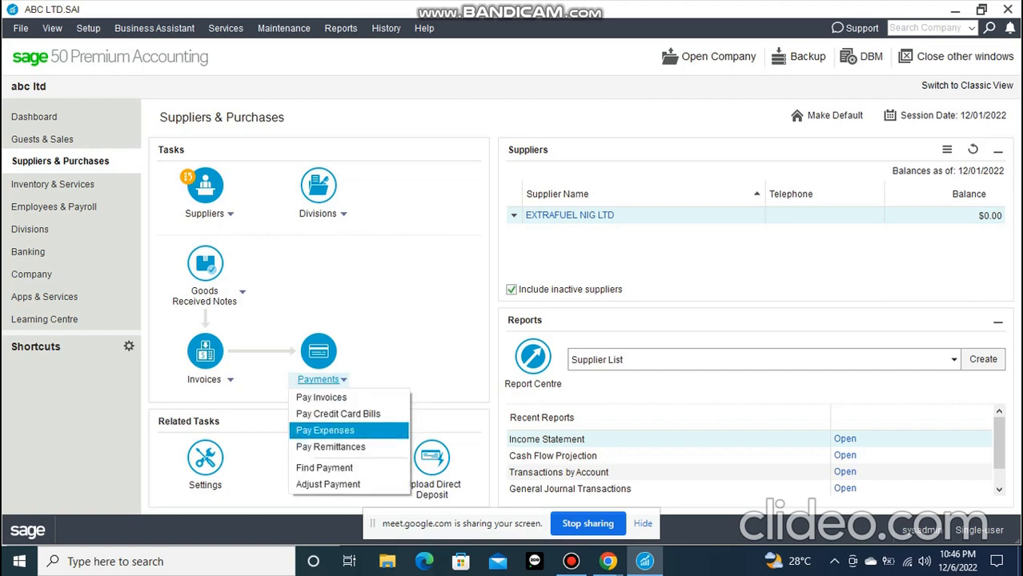
click(343, 380)
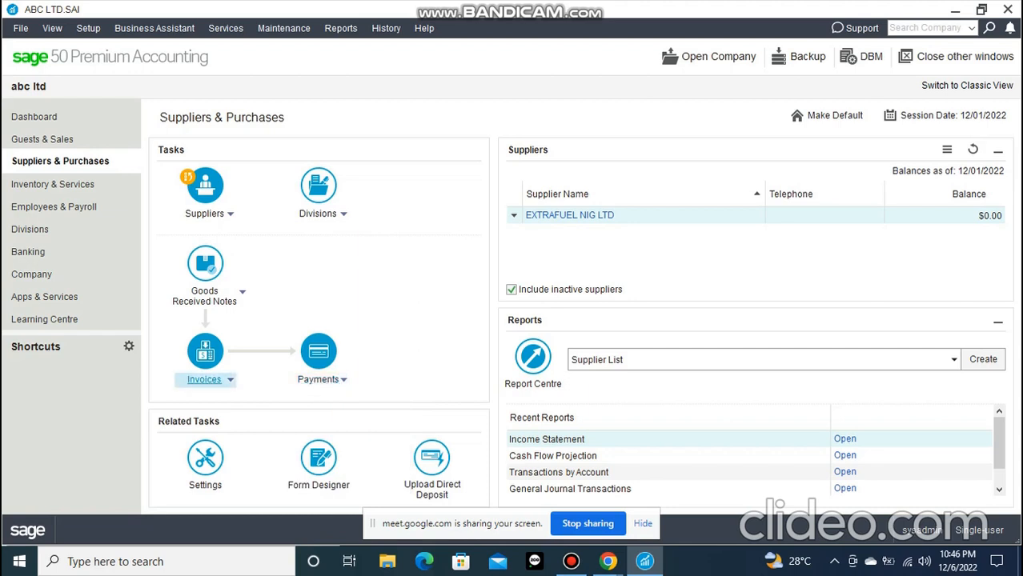
click(230, 379)
mouse_move(210, 397)
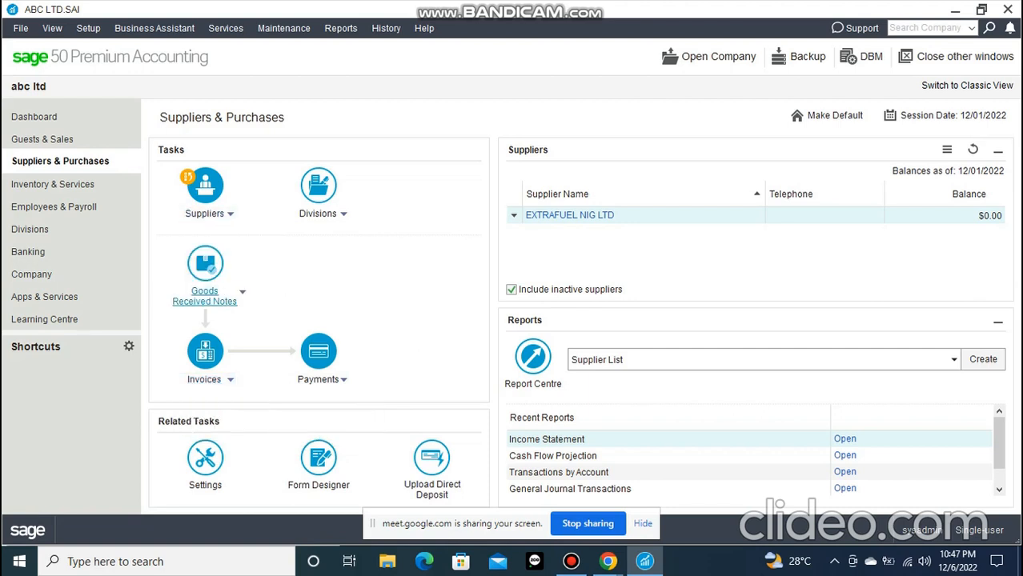
mouse_move(209, 297)
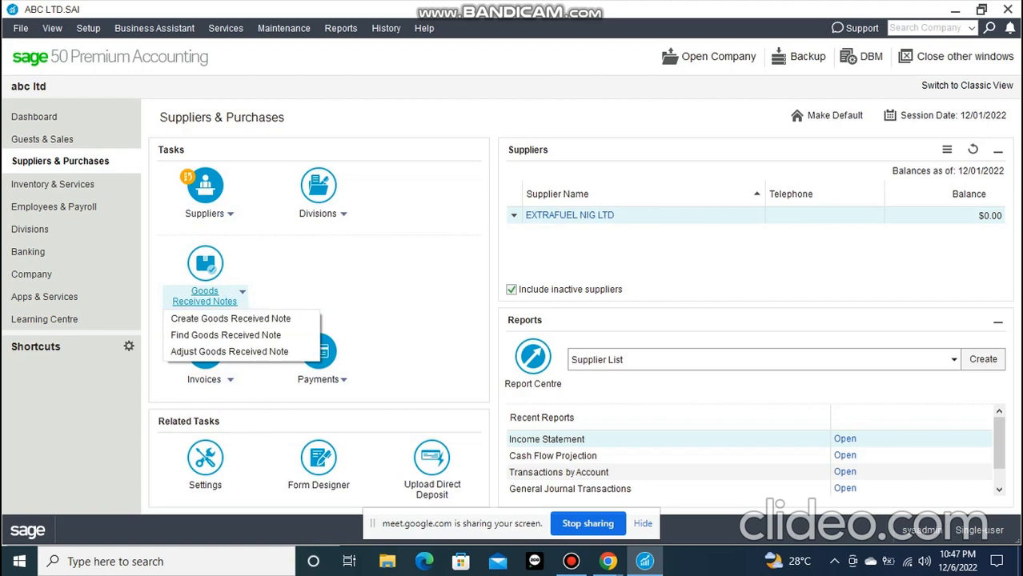
click(242, 293)
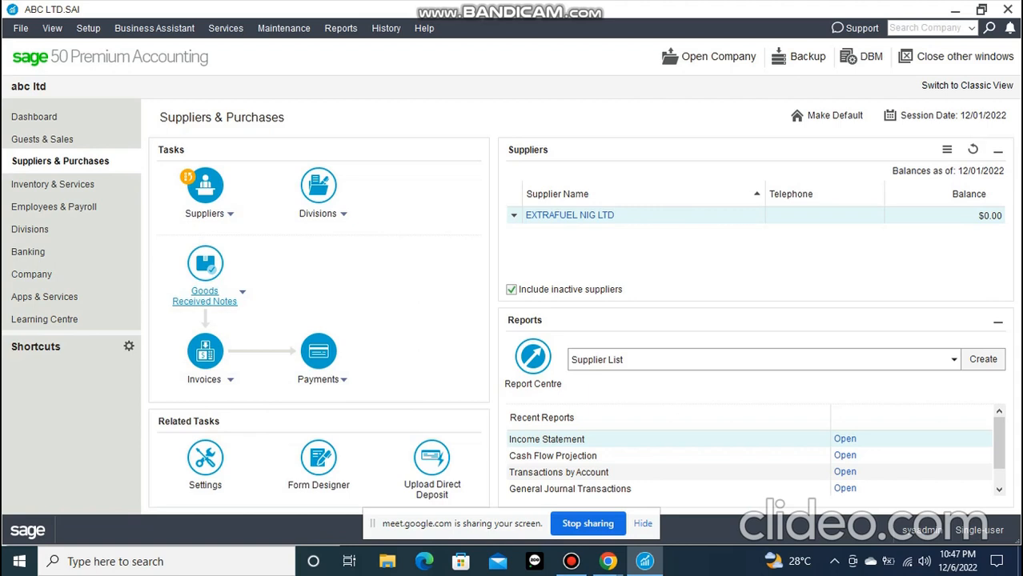
Review the supplier reports that can be created from the Suppliers & Purchases page, leaving Supplier List selected
click(953, 360)
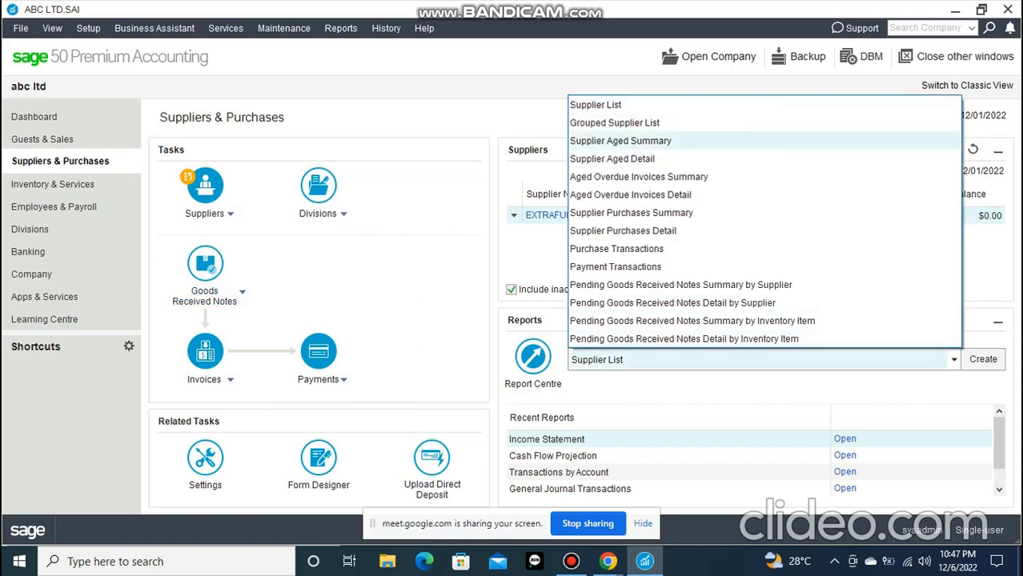
click(953, 360)
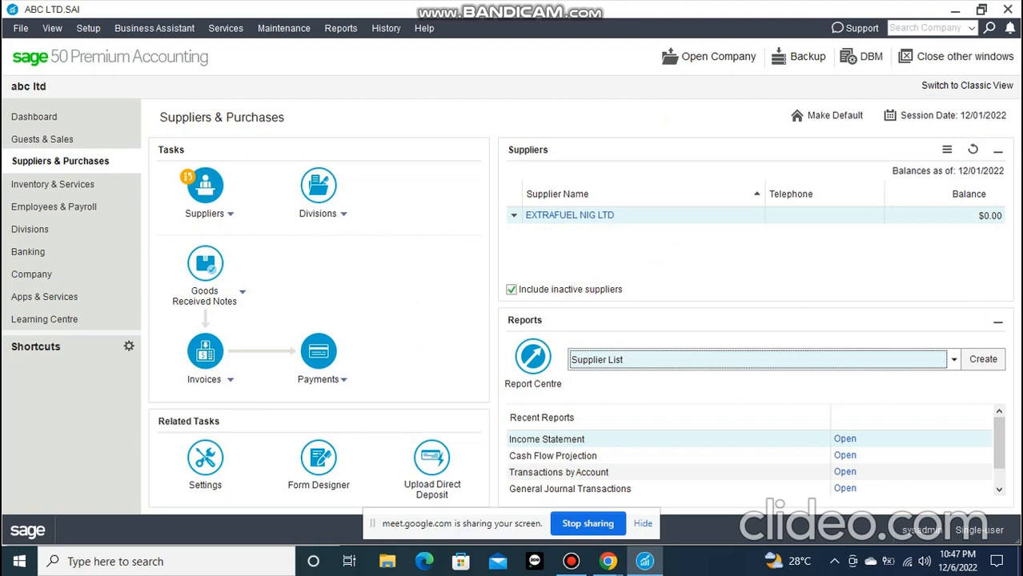
click(953, 360)
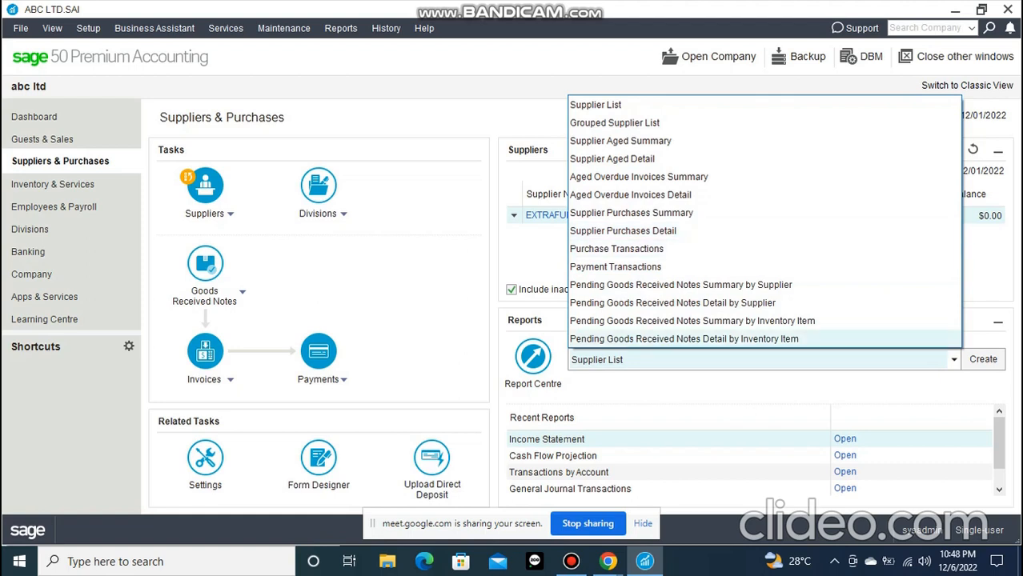
click(953, 360)
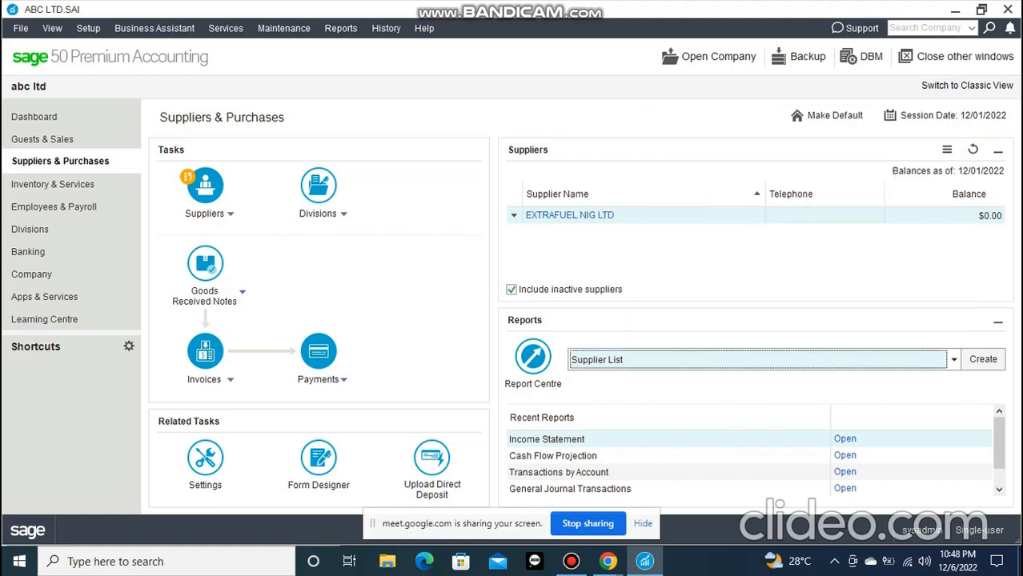
Mark supplier EXTRAFUEL NIG LTD as inactive, save the record, and check the supplier list without and with inactive suppliers
click(88, 28)
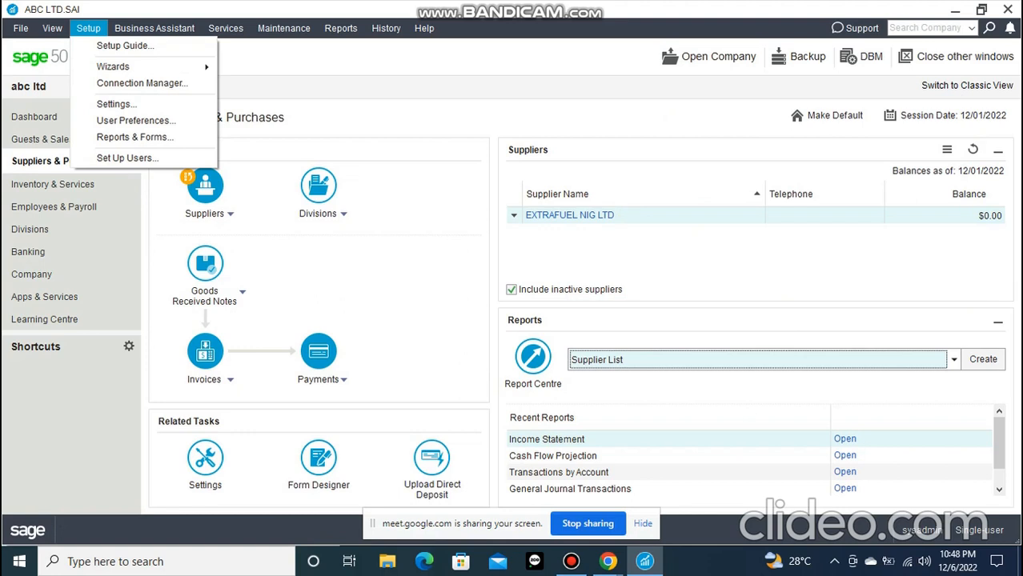
click(570, 215)
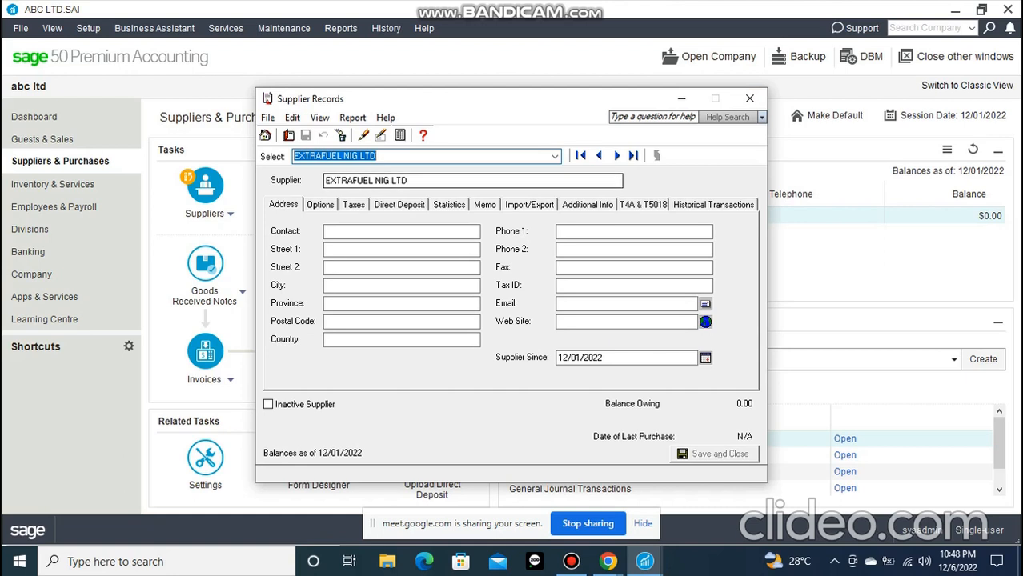
click(268, 404)
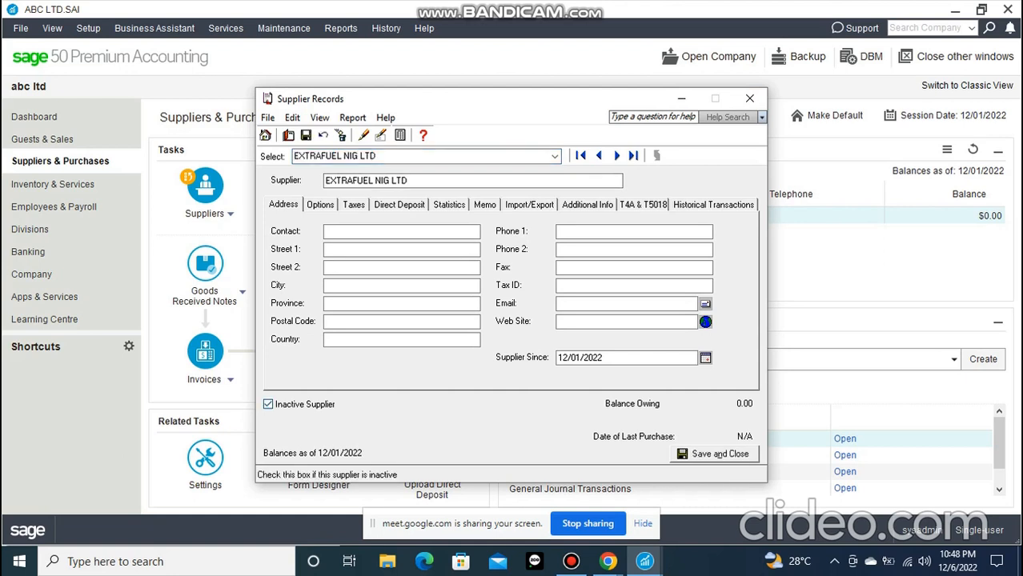
click(715, 454)
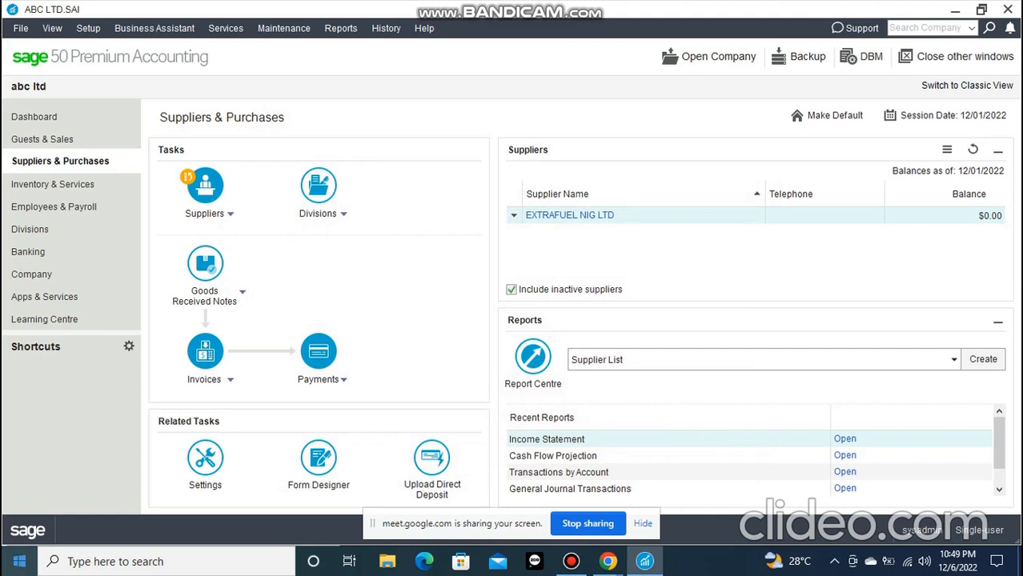
click(512, 290)
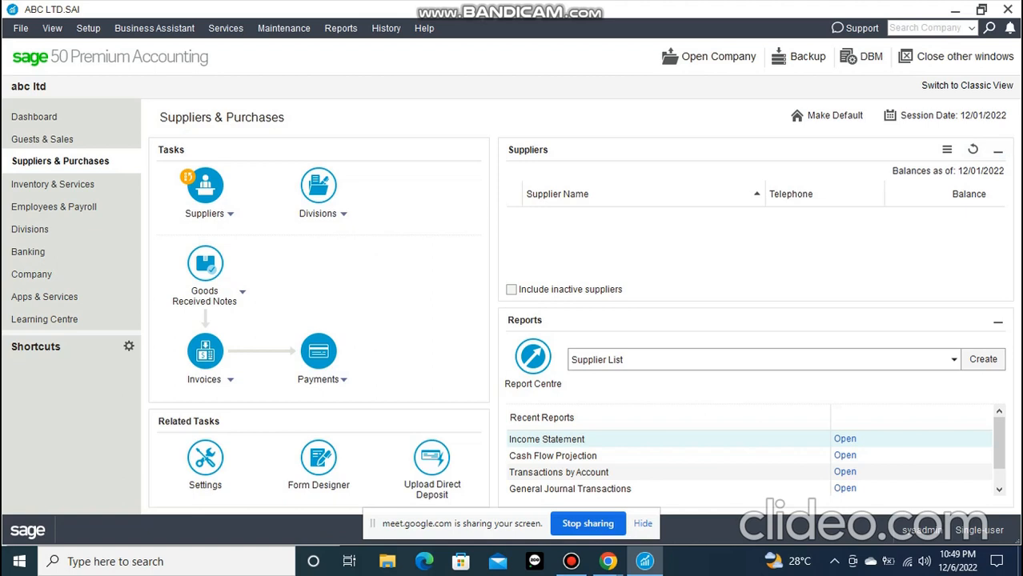
click(511, 288)
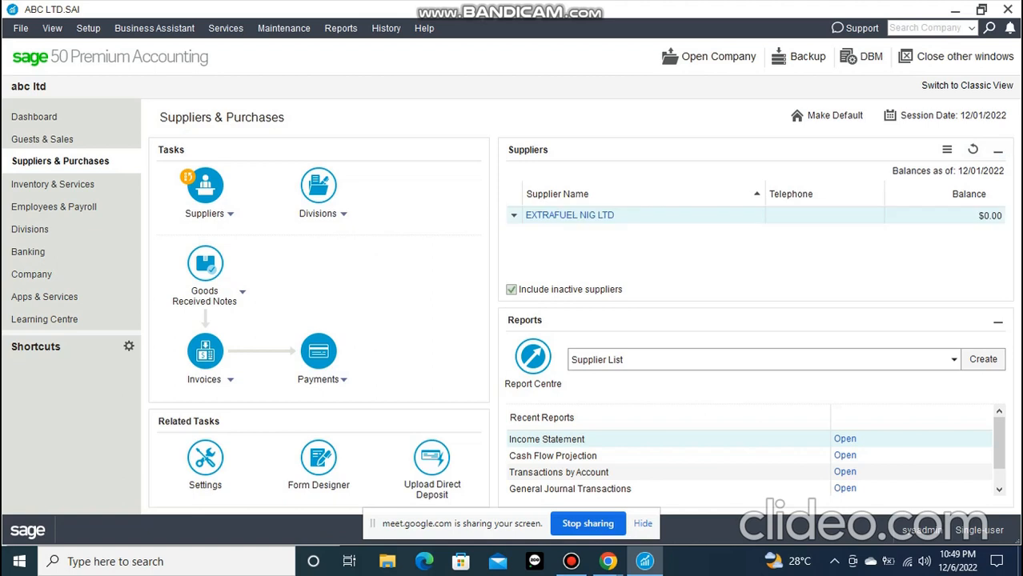
Remove the inactive status from supplier EXTRAFUEL NIG LTD and save the record
click(570, 215)
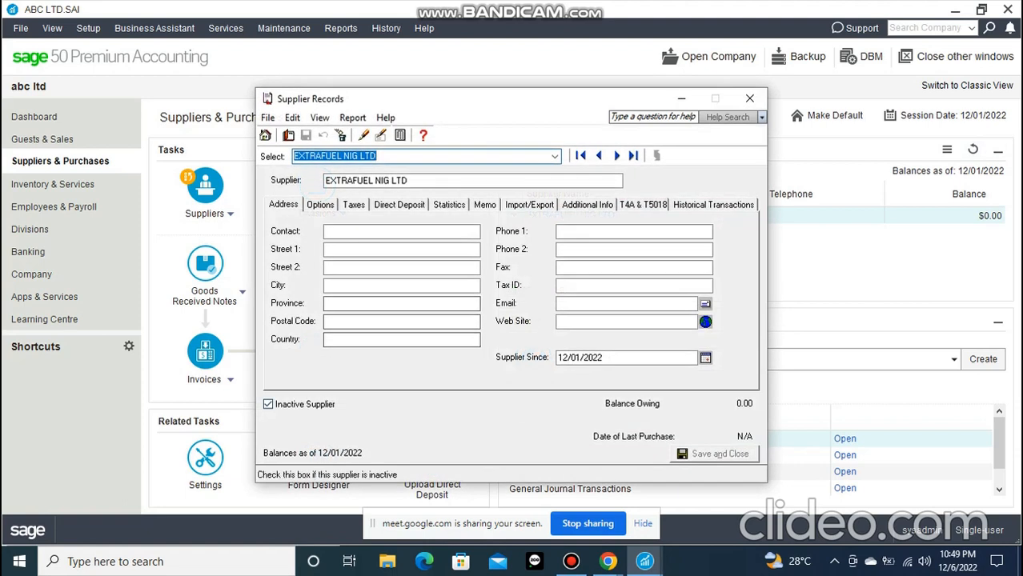
click(268, 404)
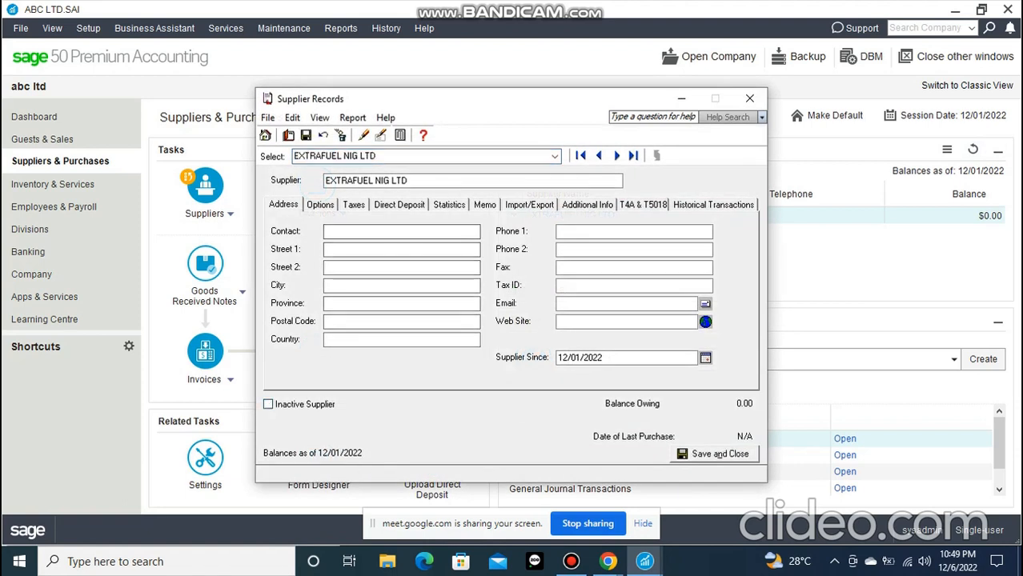
click(88, 28)
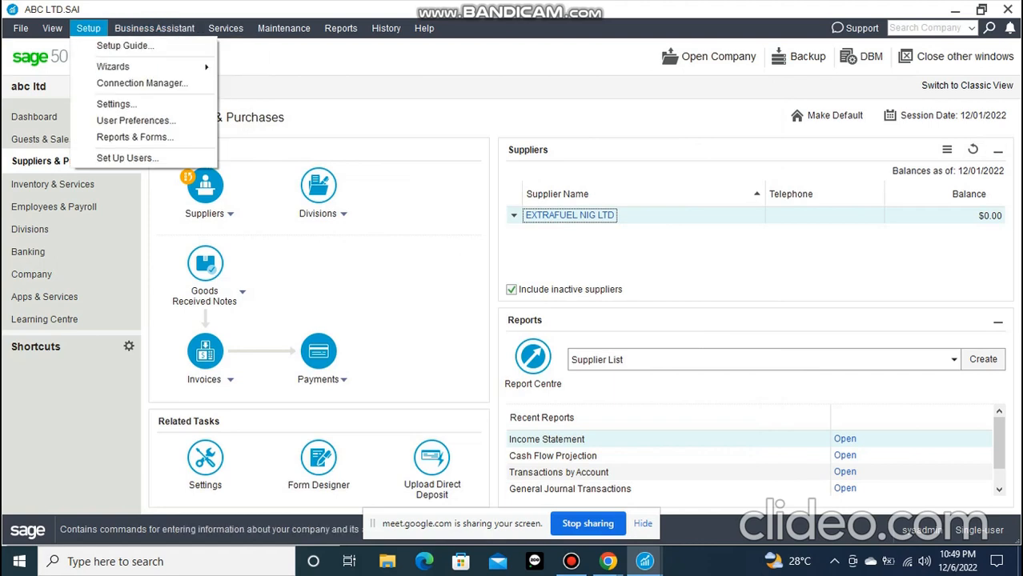
Open supplier EXTRAFUEL NIG LTD's record and look through the accounts available as its default expense account
click(569, 215)
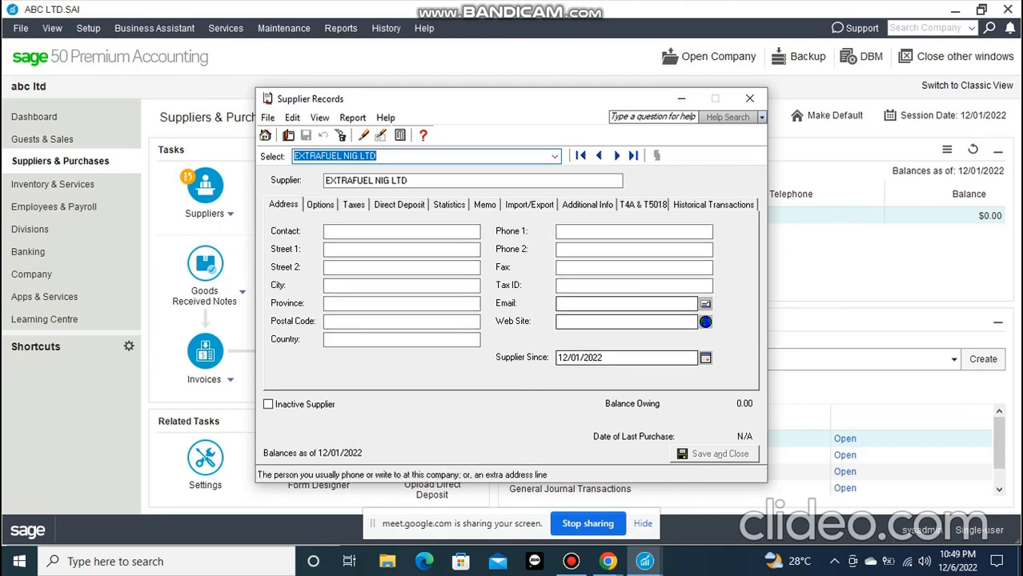
click(320, 205)
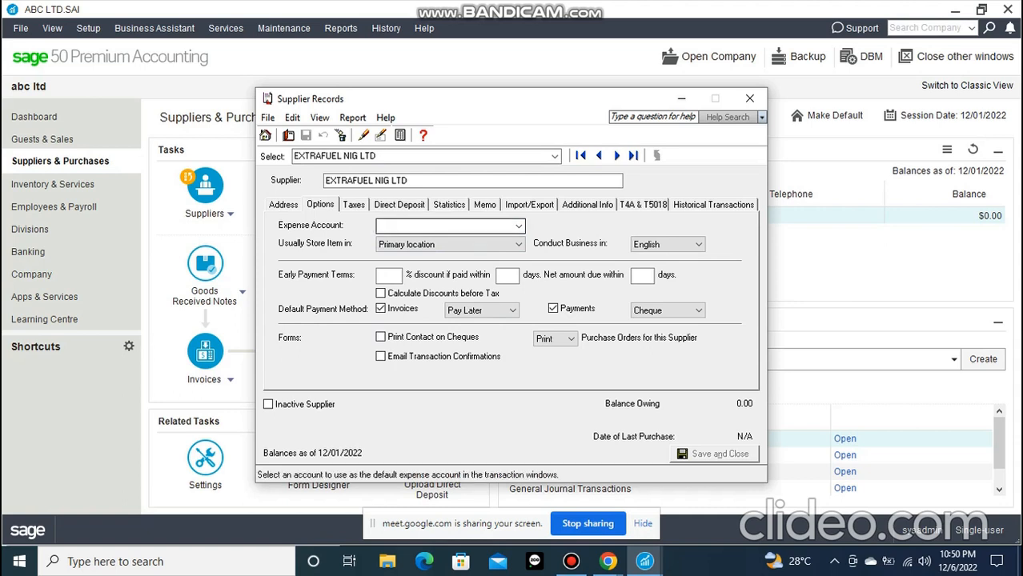
click(519, 227)
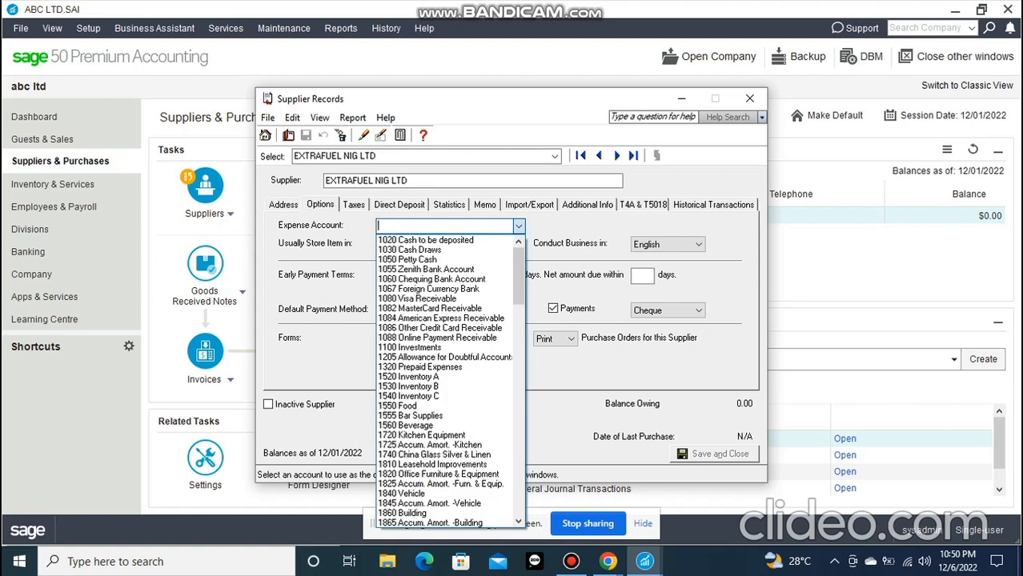
text(FUE)
key(BackSpace)
key(BackSpace)
key(BackSpace)
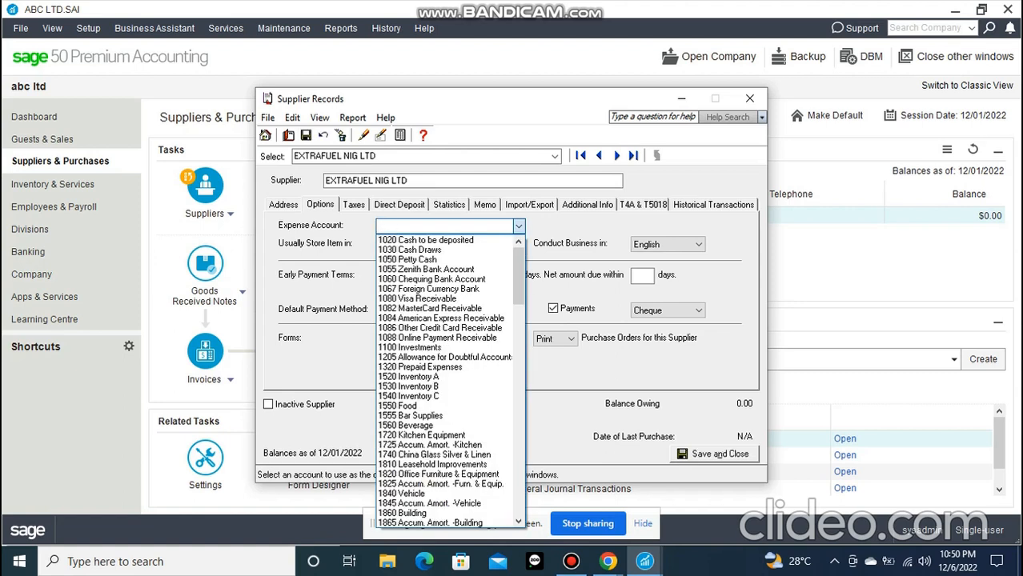
key(Escape)
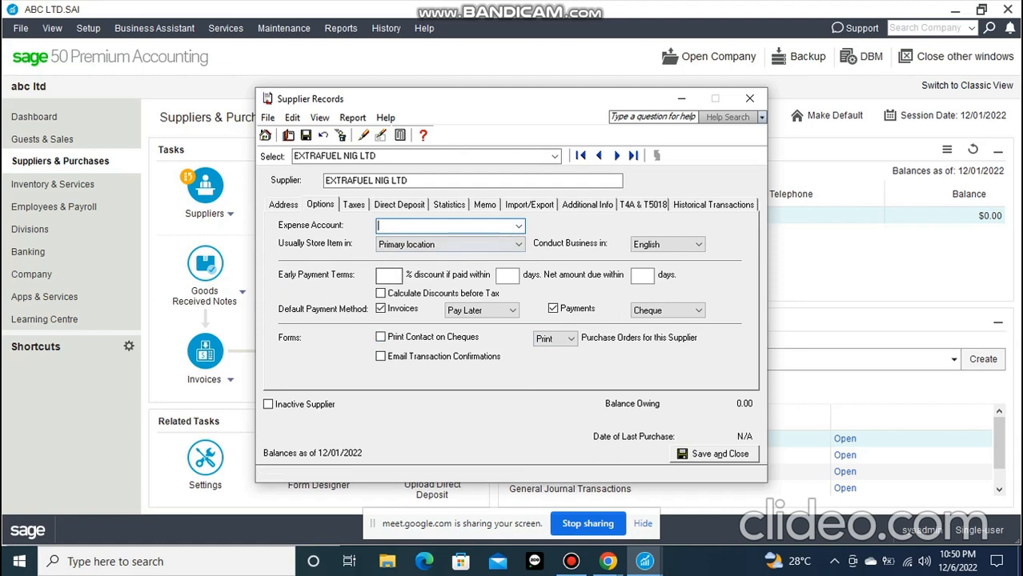
Review the supplier's early payment terms, default invoice payment methods and tax exemption settings
click(389, 275)
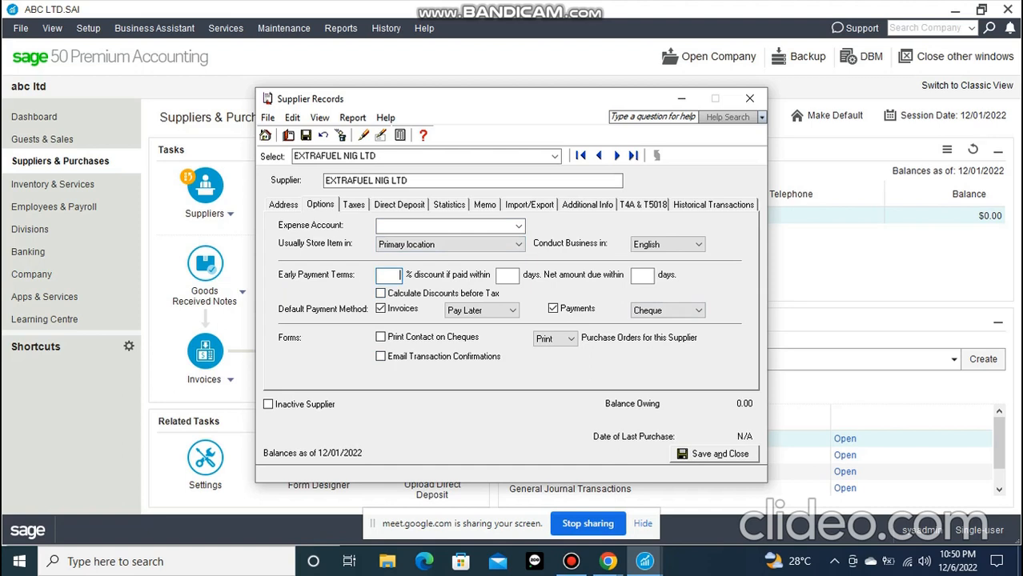
click(513, 311)
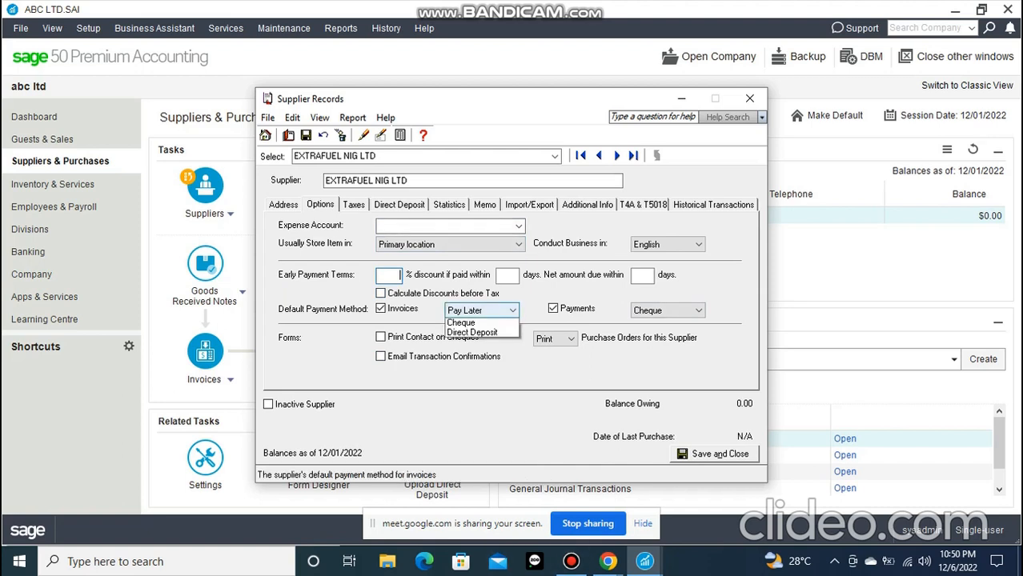
click(484, 373)
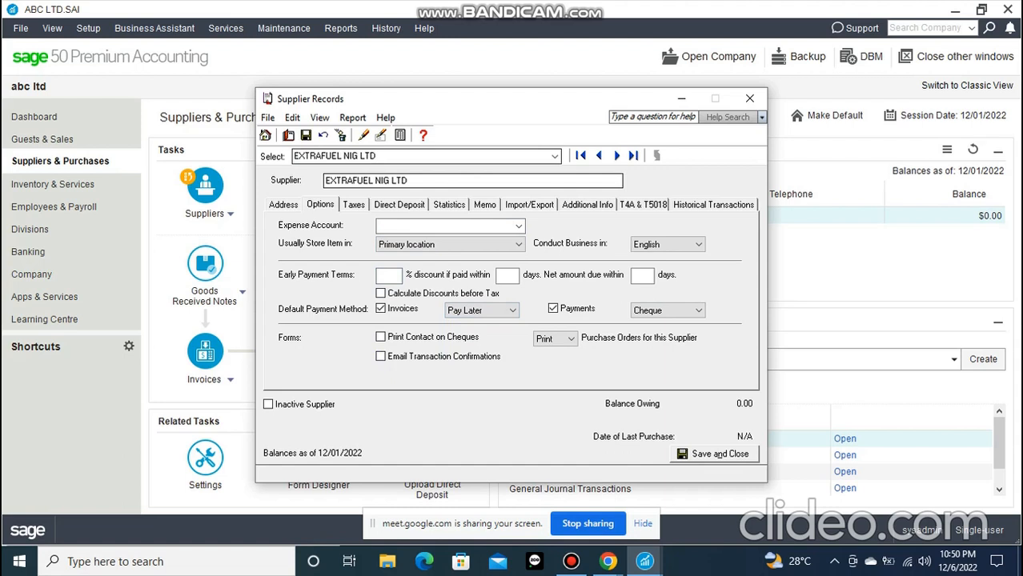
click(353, 205)
click(326, 261)
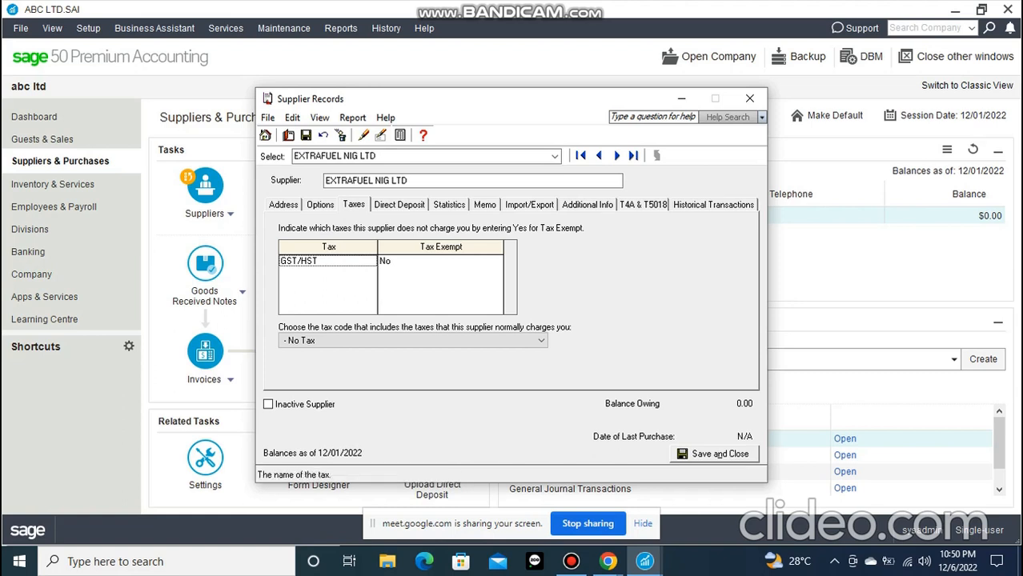
click(386, 261)
click(386, 261)
click(386, 261)
click(386, 261)
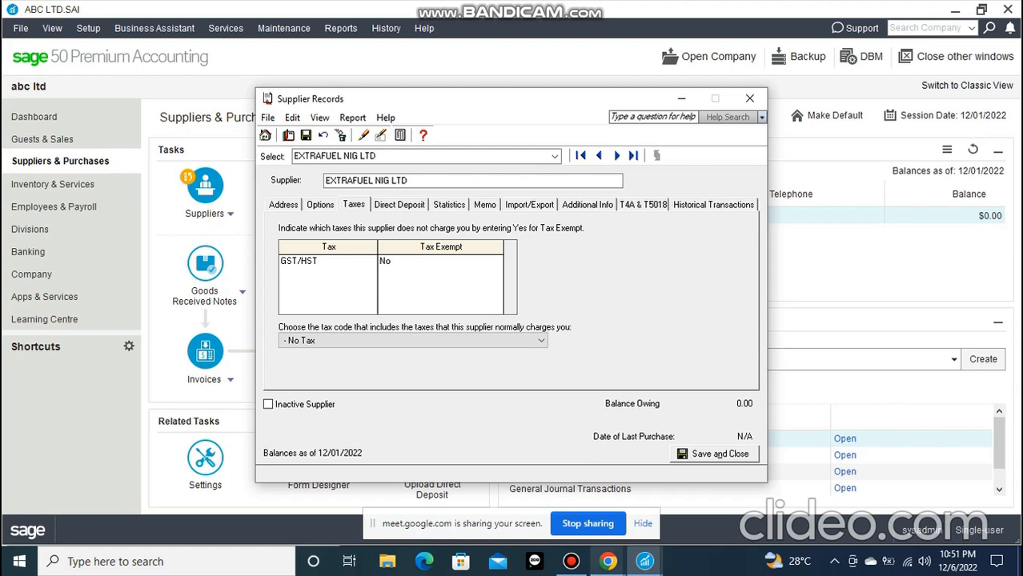
Switch to Chrome, search for TAX PROMAX in a new tab and open the FIRS TaxPro Max website
click(524, 496)
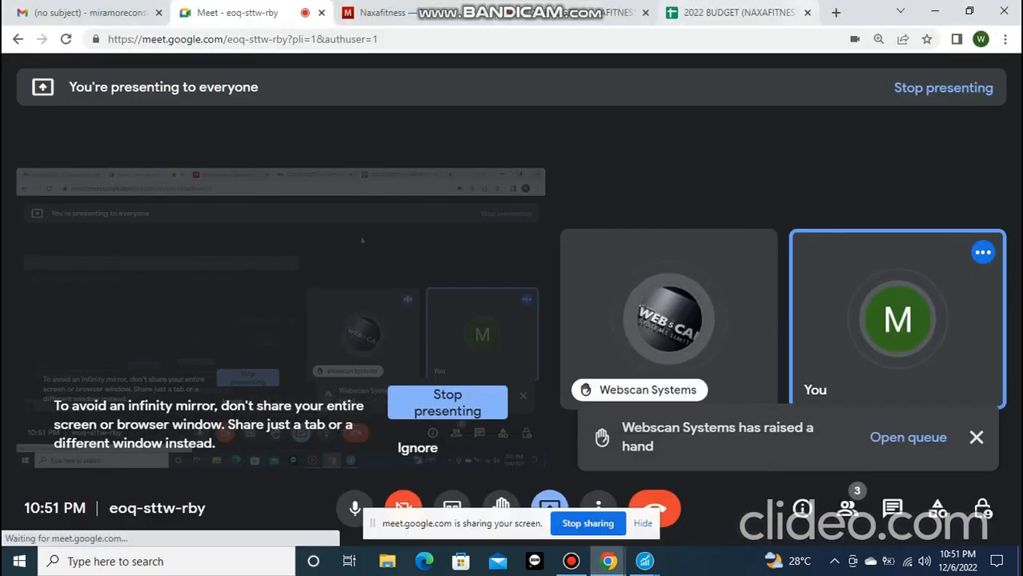
click(835, 13)
click(513, 39)
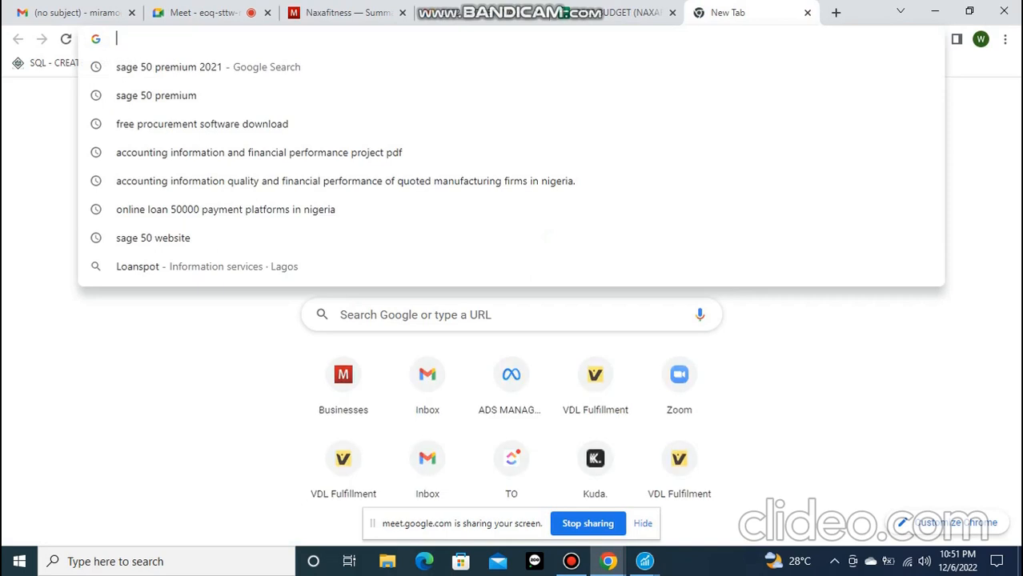
text(TAX PROMAX)
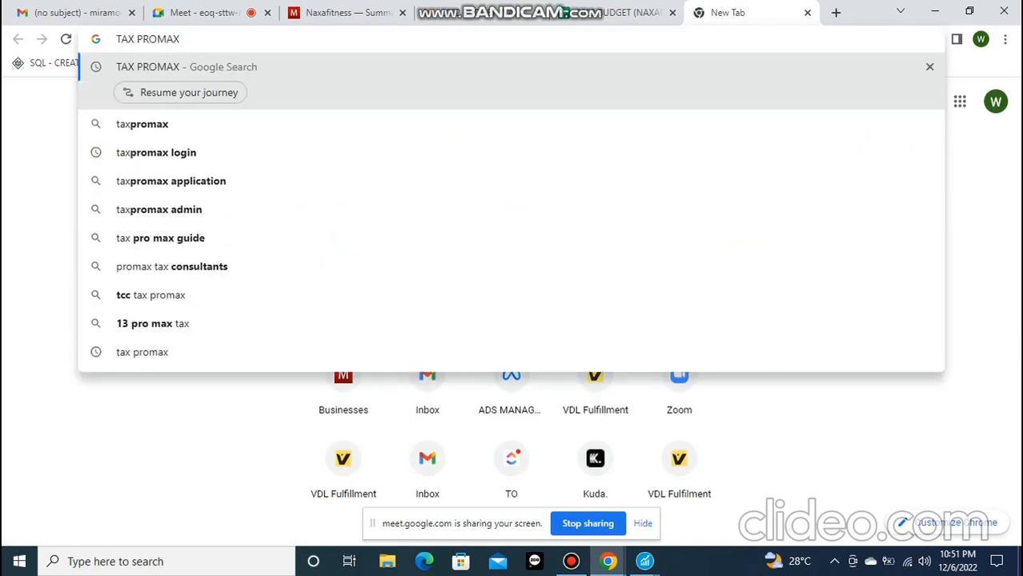
key(Return)
click(115, 265)
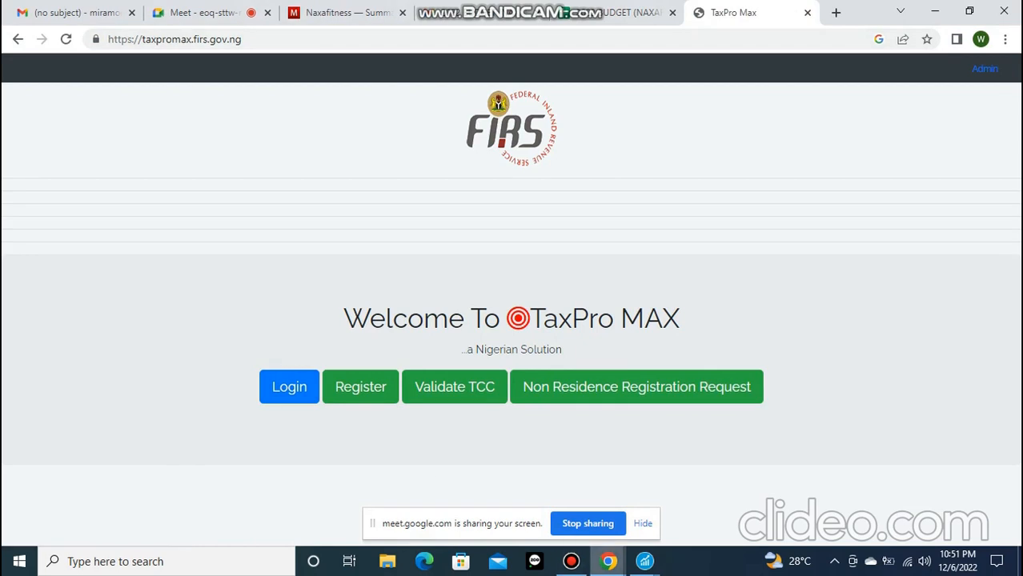
Switch back to the Sage 50 main window and try to set the user preferences terminology to accounting terms
mouse_move(609, 561)
mouse_move(644, 561)
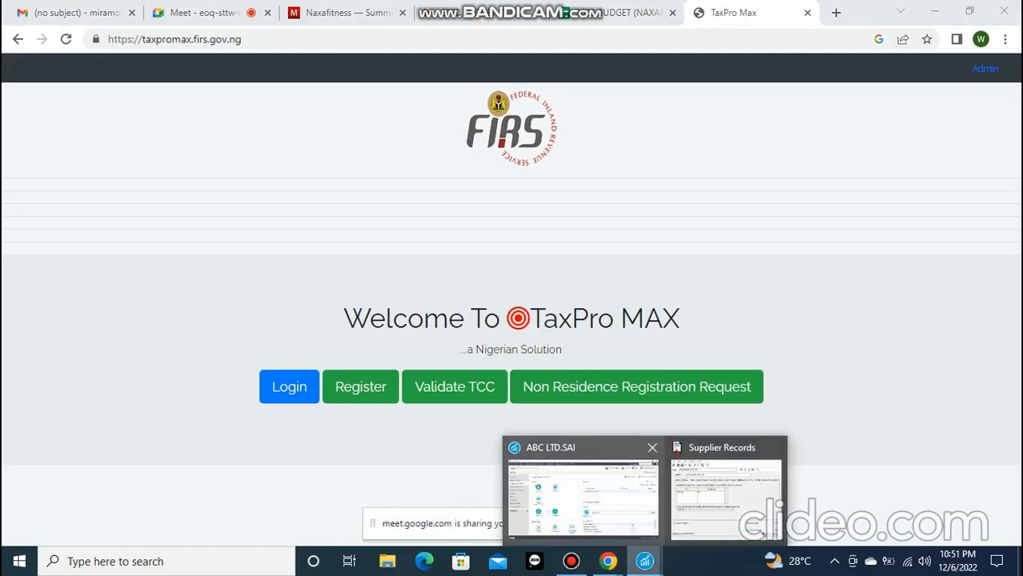
click(581, 490)
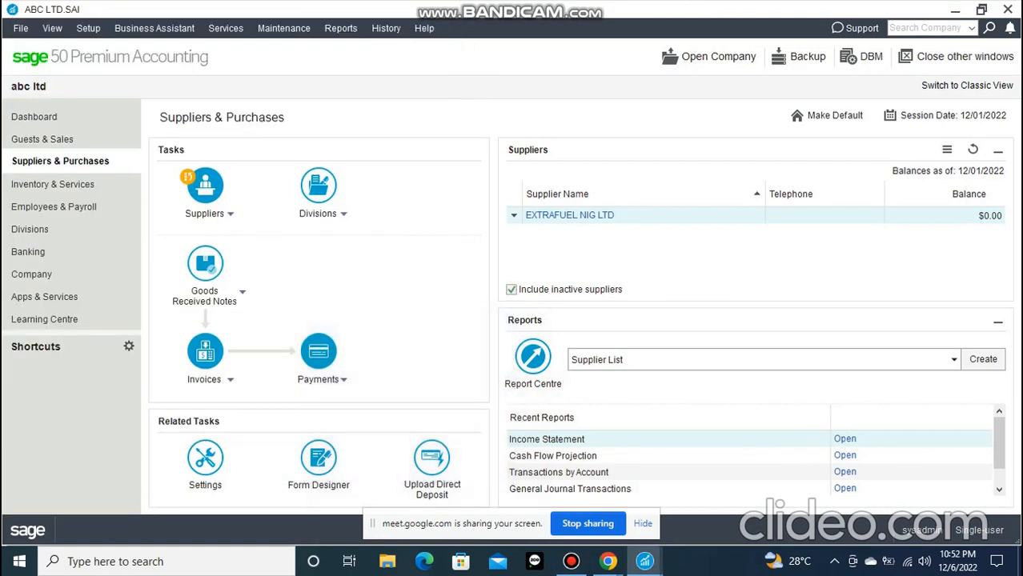
click(88, 28)
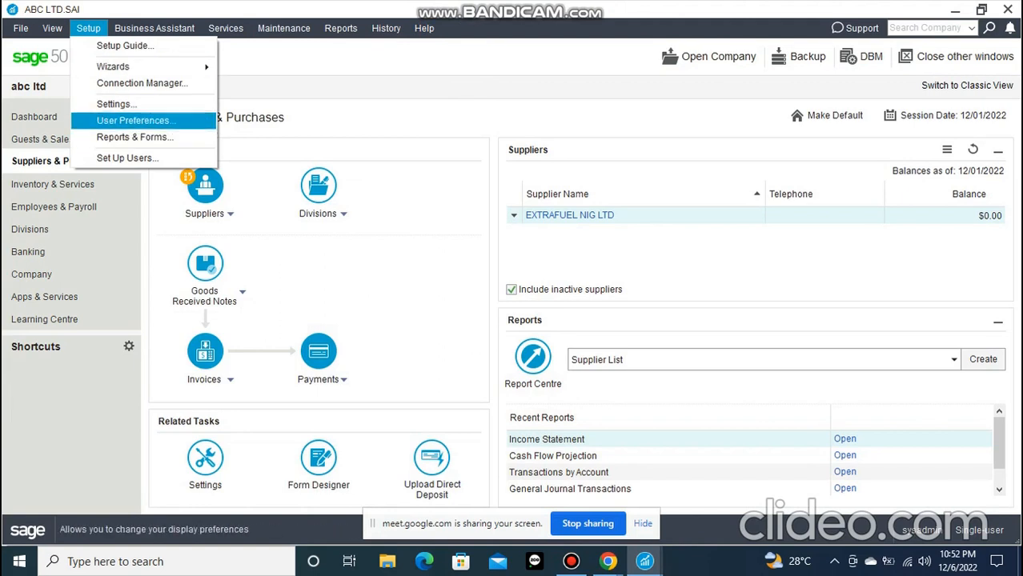
click(134, 121)
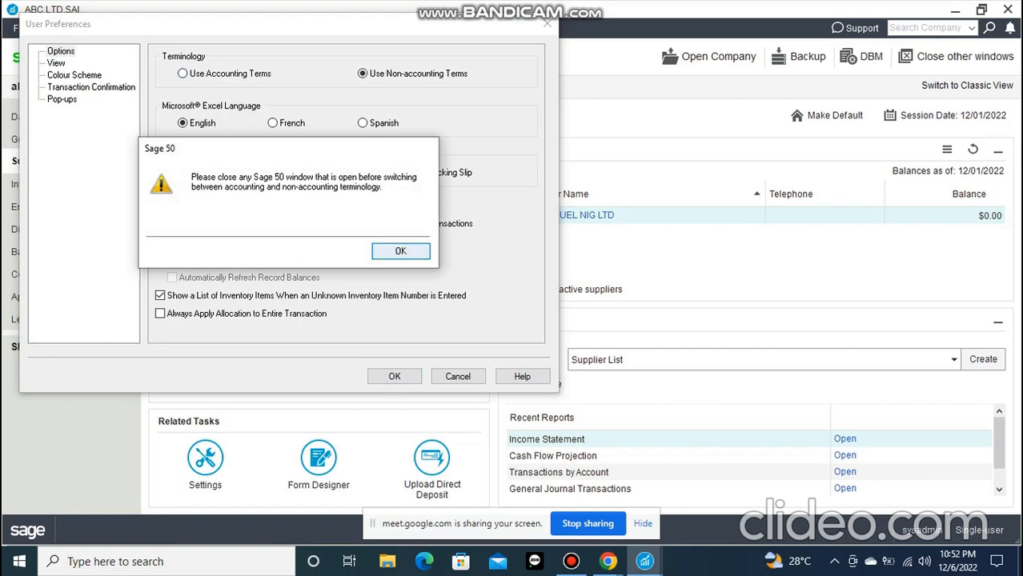
click(401, 251)
click(183, 74)
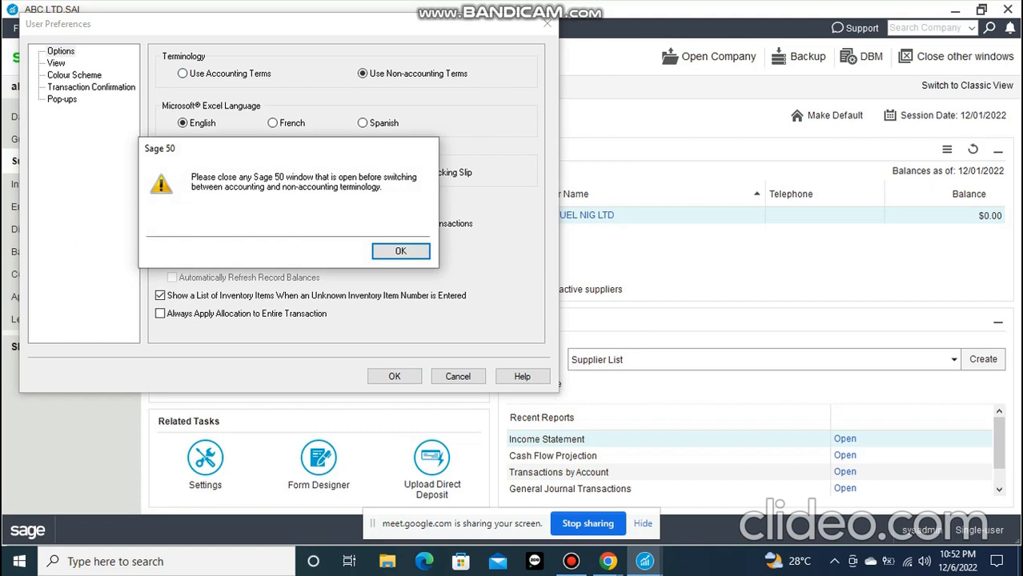
key(Return)
View the user preferences' page display settings, dismiss them and close the open Supplier Records window
click(56, 63)
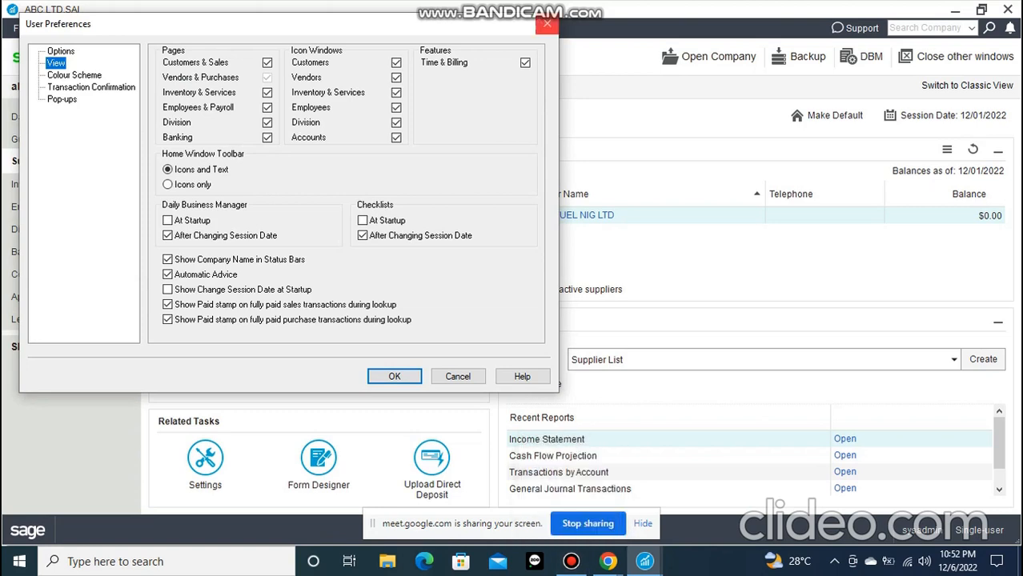
click(548, 23)
mouse_move(644, 561)
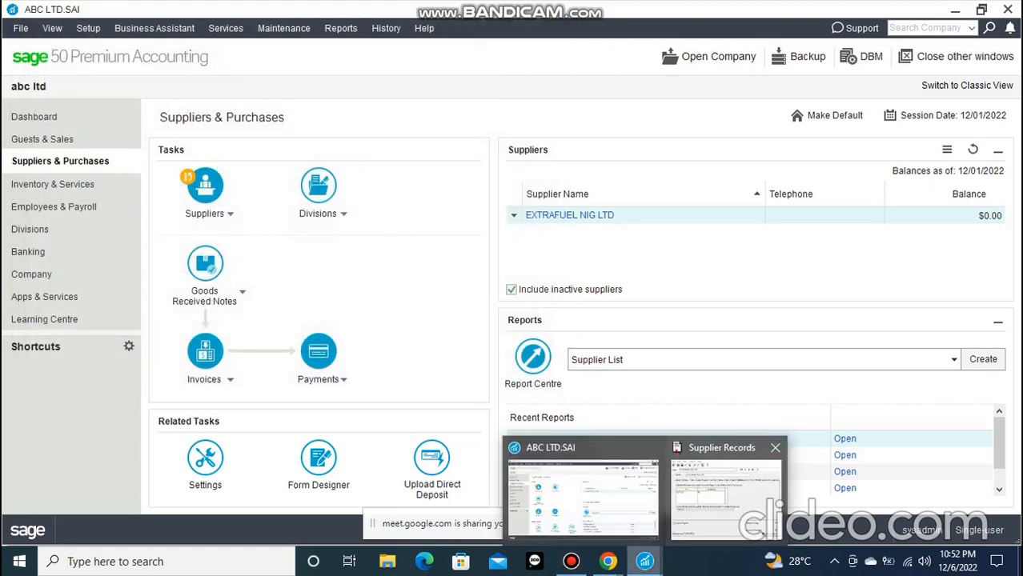
click(774, 448)
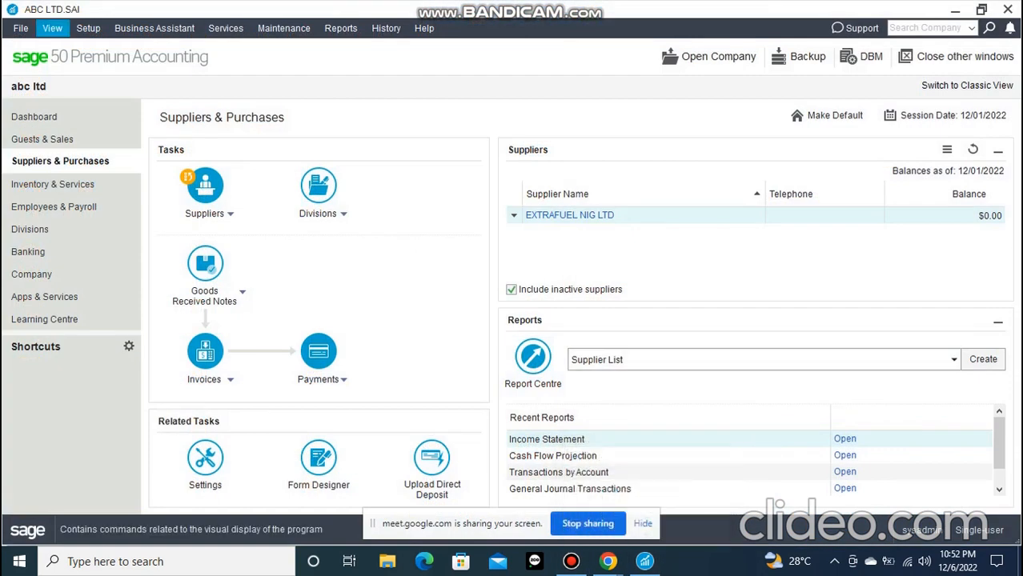
Hide the Customers & Sales page in the user preferences' view settings and apply the change
click(88, 28)
click(133, 120)
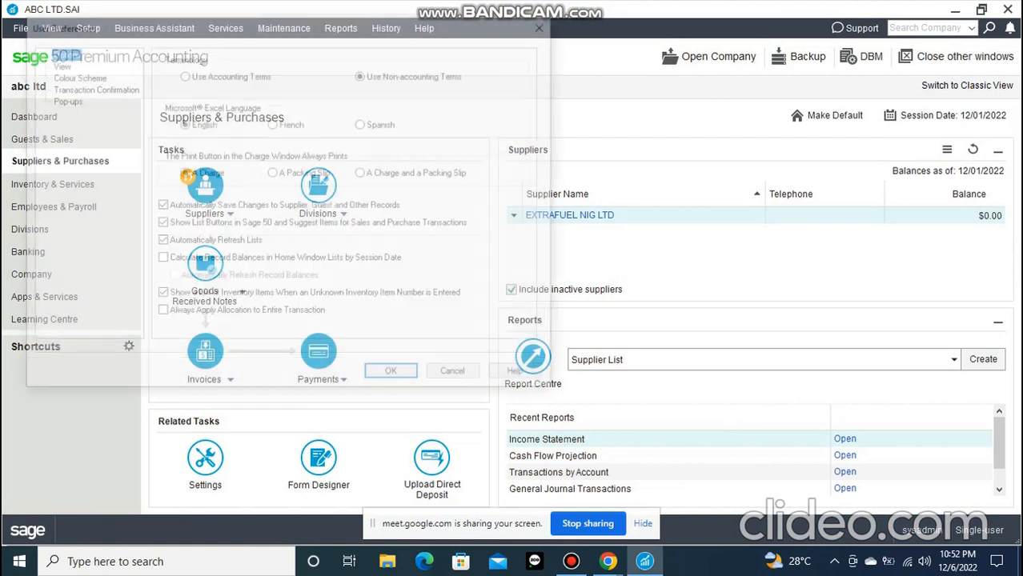
click(56, 63)
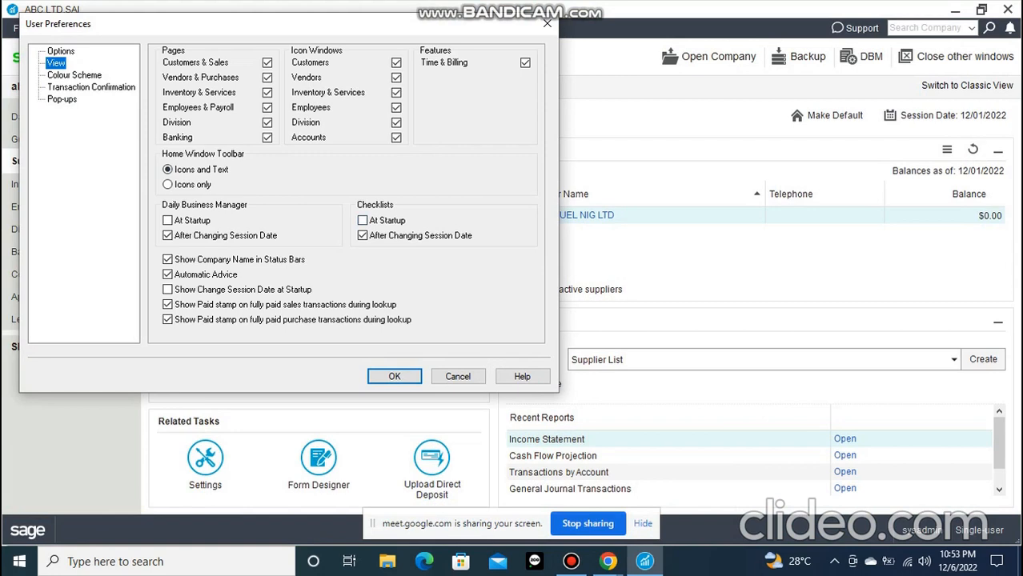
drag(206, 23, 383, 31)
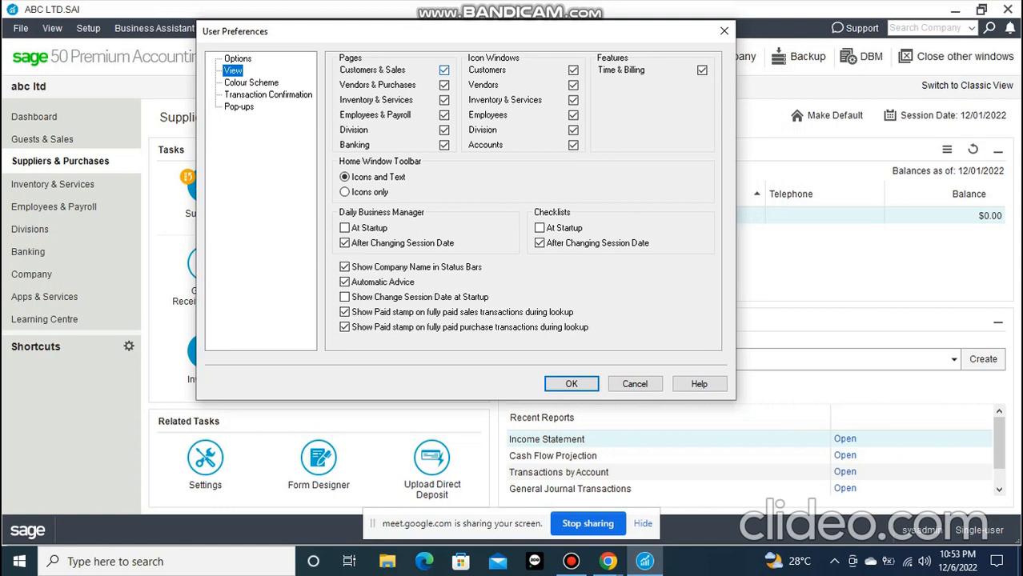
click(444, 69)
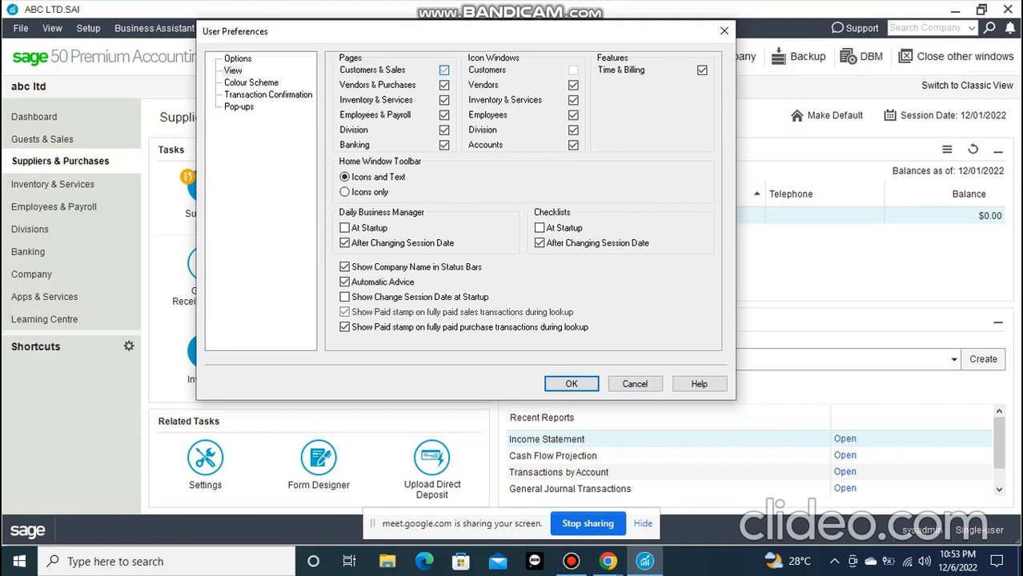
click(571, 384)
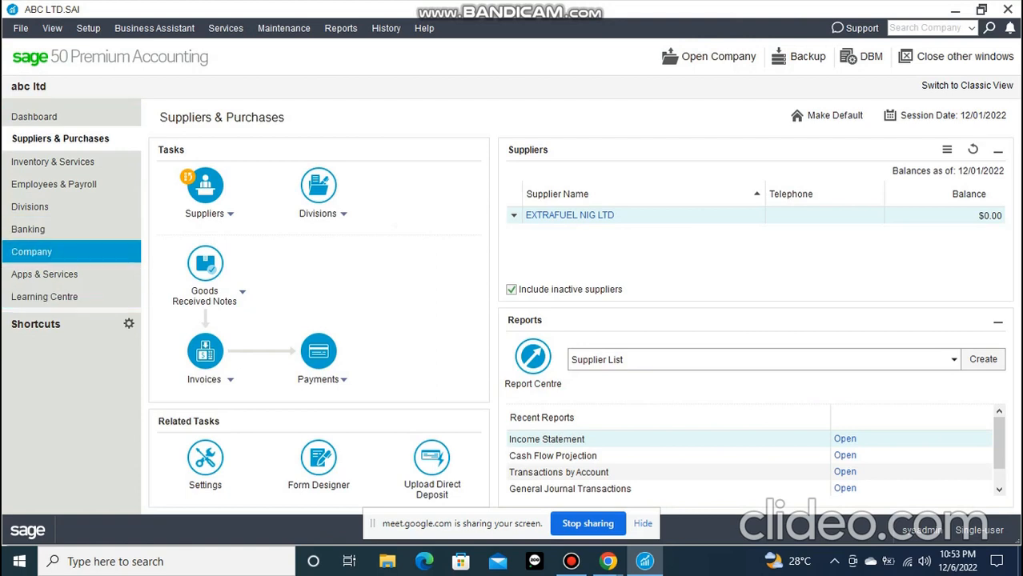
Reopen the user preferences' view settings and re-enable the Customers & Sales page
click(88, 28)
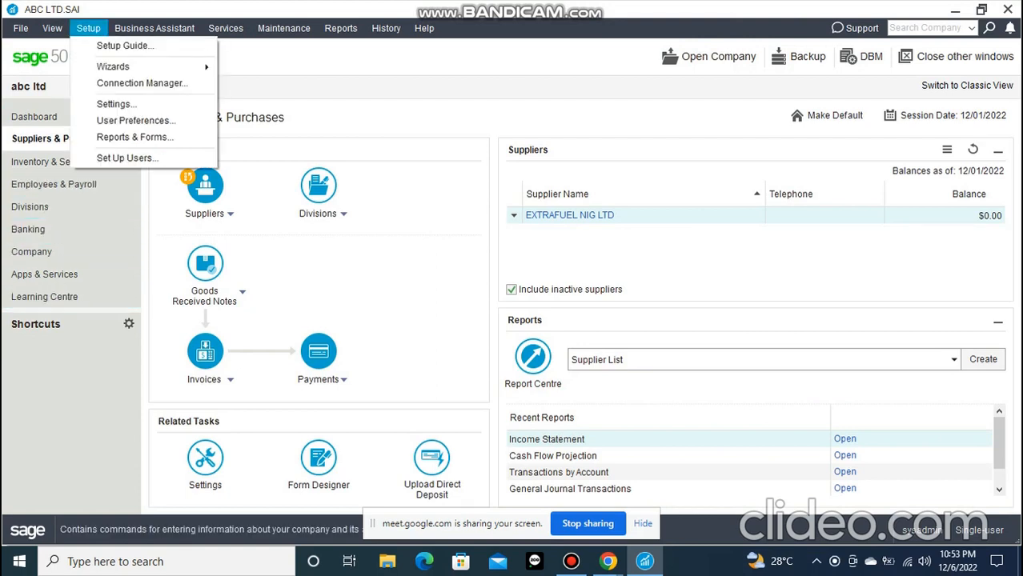
click(134, 120)
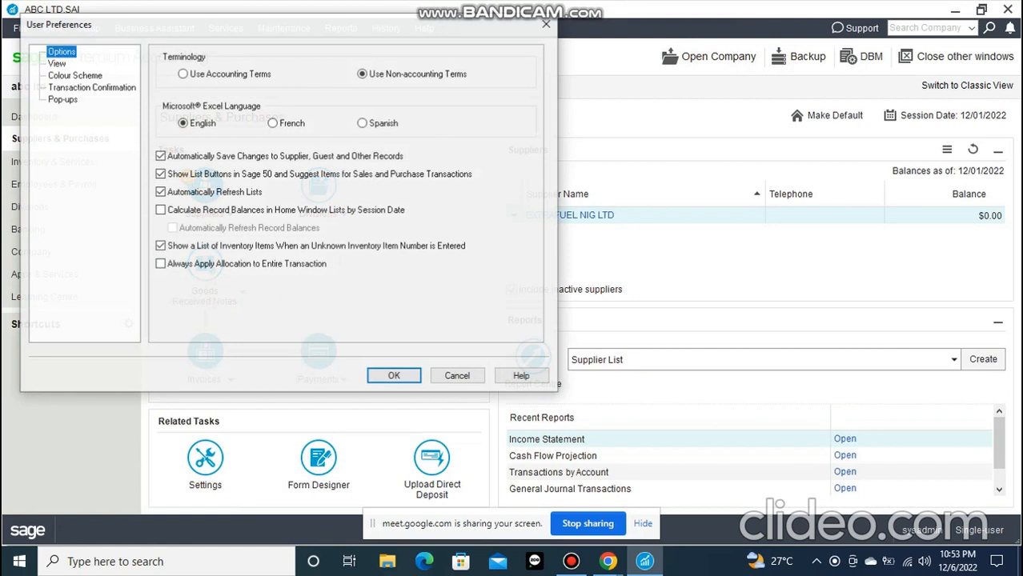
click(56, 64)
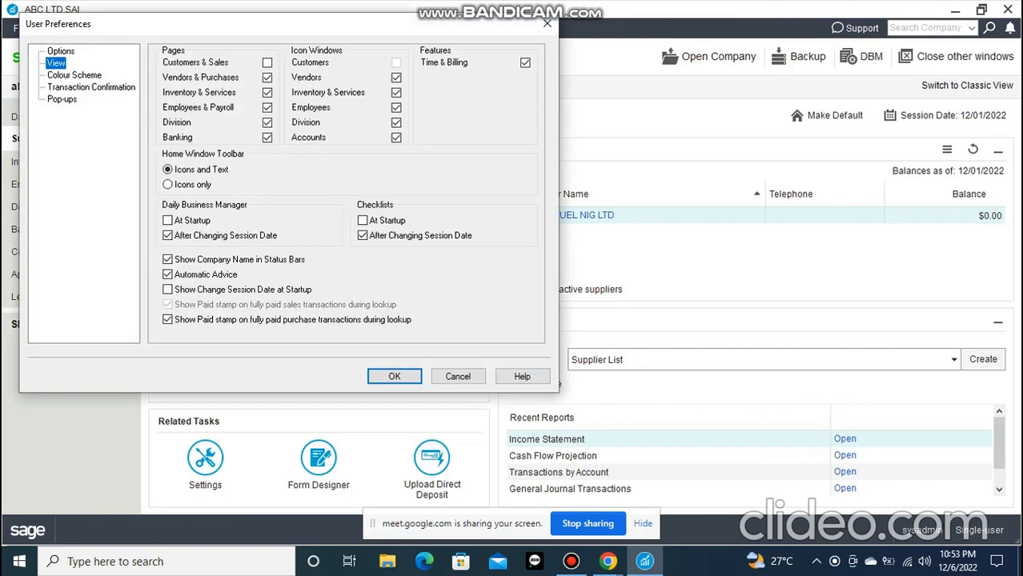
click(267, 62)
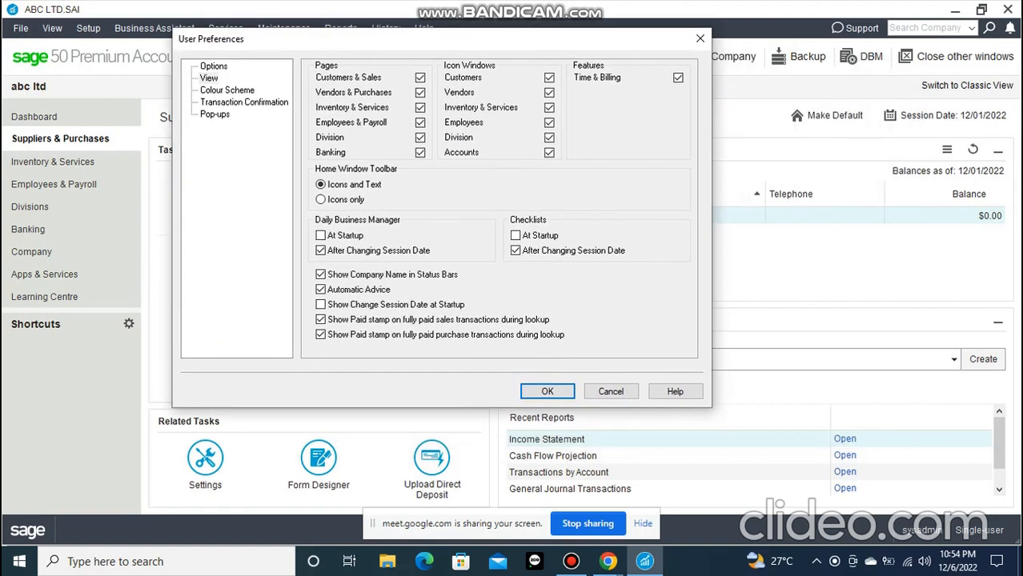
Turn off the promotions, new releases, renewal/billing and newsletter message pop-ups in the user preferences and apply the changes
click(245, 101)
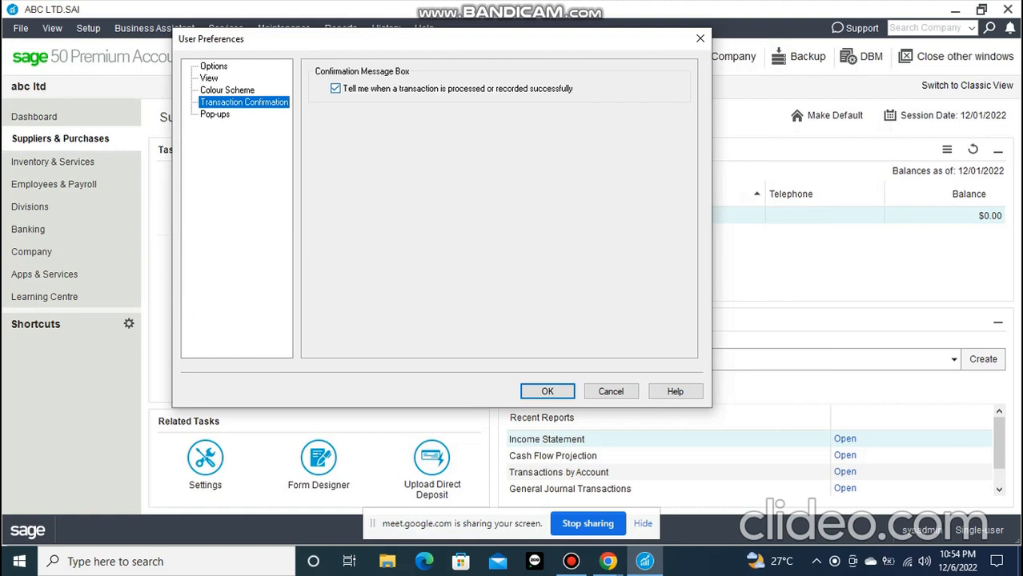
click(214, 114)
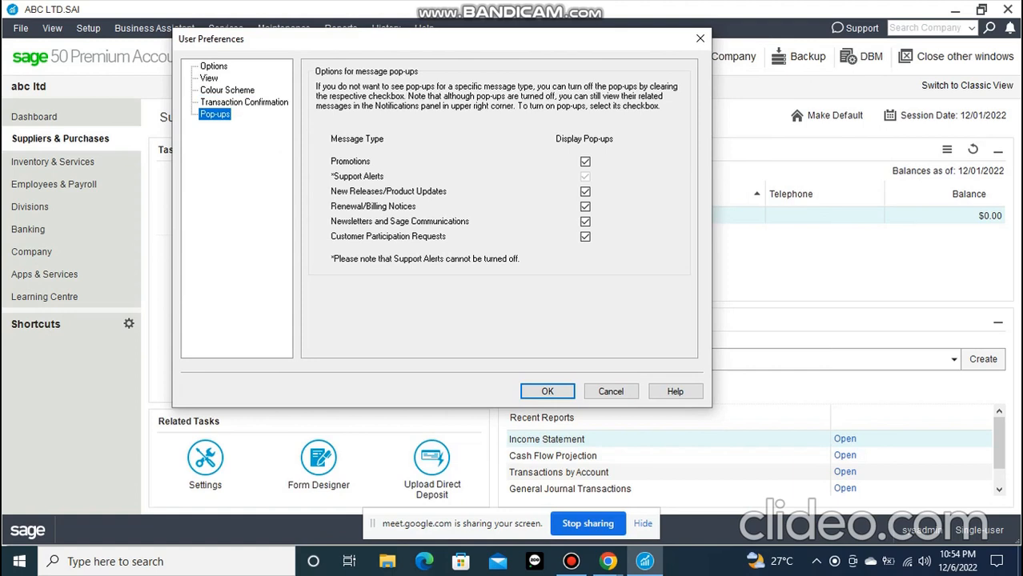
drag(304, 47, 379, 69)
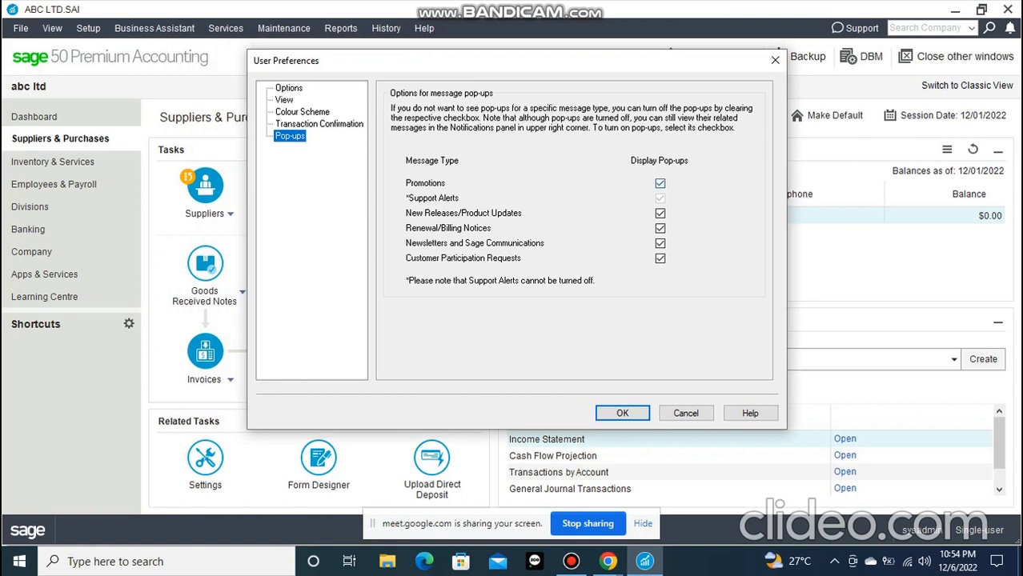
click(659, 183)
click(659, 213)
click(659, 228)
click(659, 243)
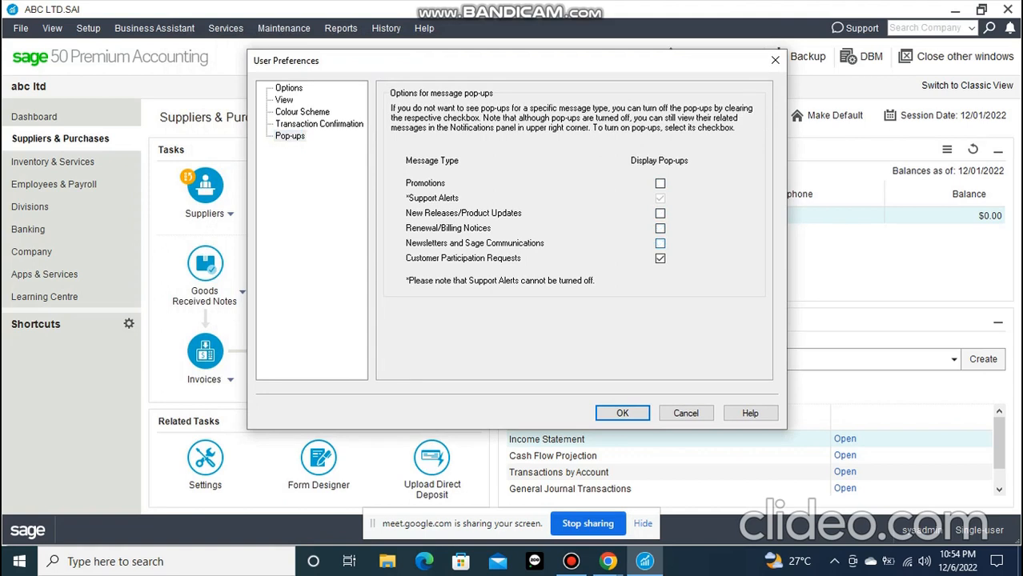
click(659, 228)
click(660, 228)
click(622, 413)
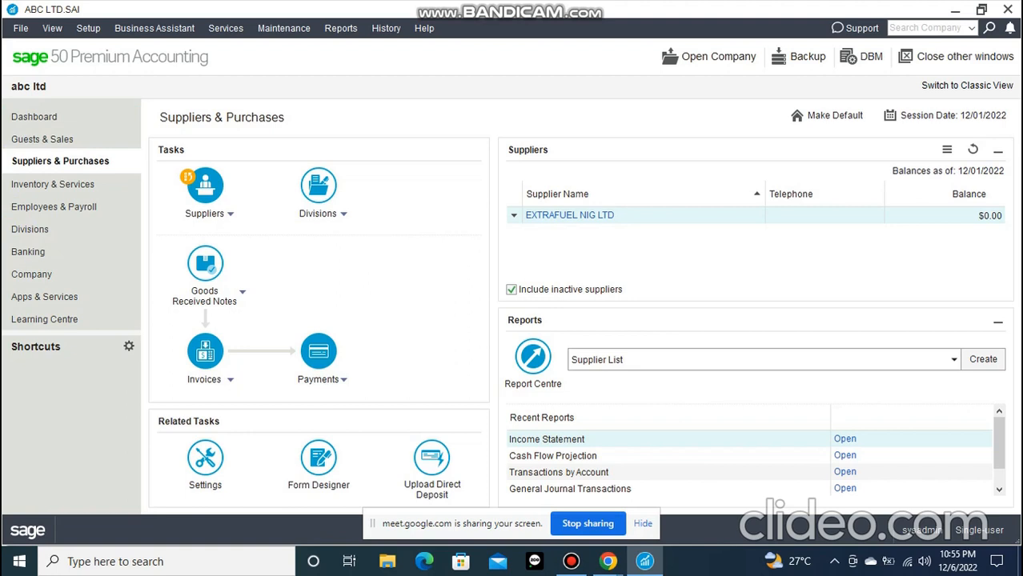
click(88, 28)
click(128, 120)
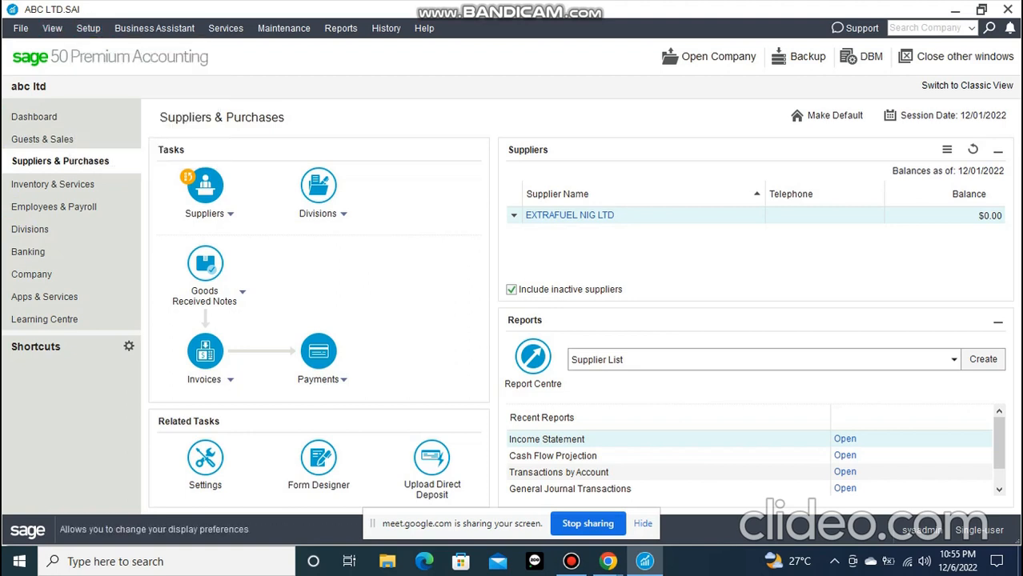
click(547, 23)
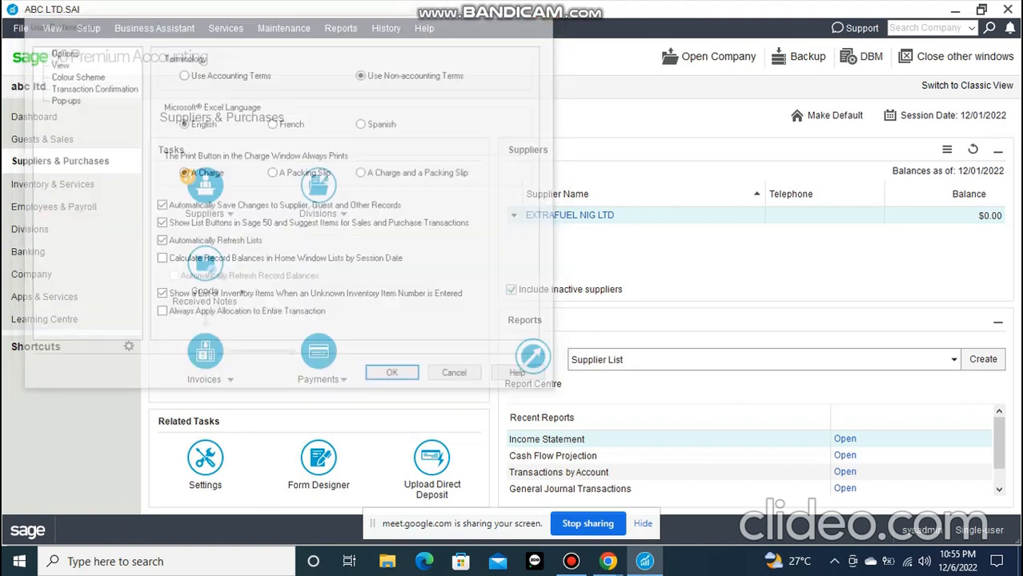
Set the Daily Business Manager and Checklists to show at startup in the user preferences' view settings and apply
click(88, 28)
click(132, 120)
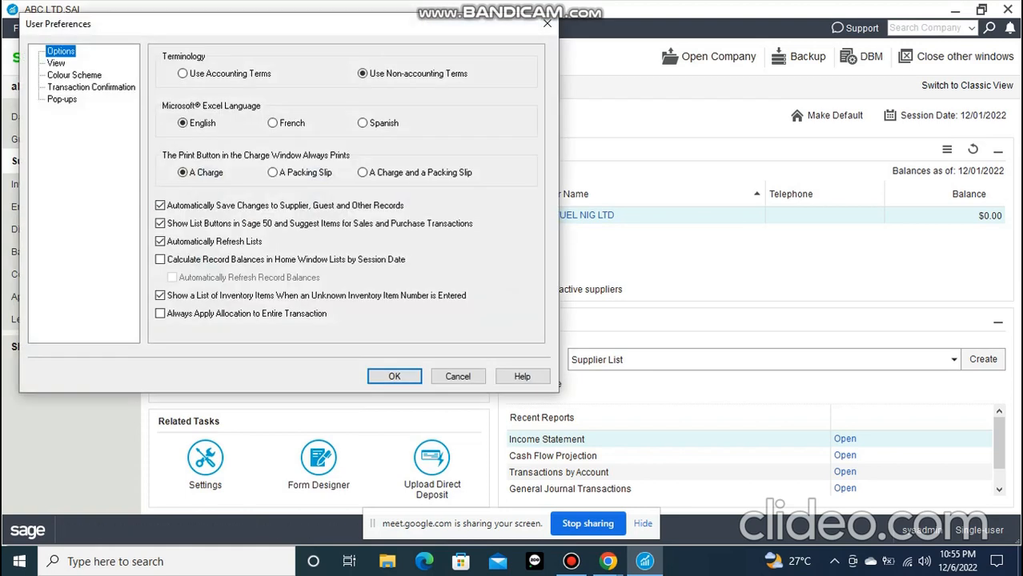
click(56, 63)
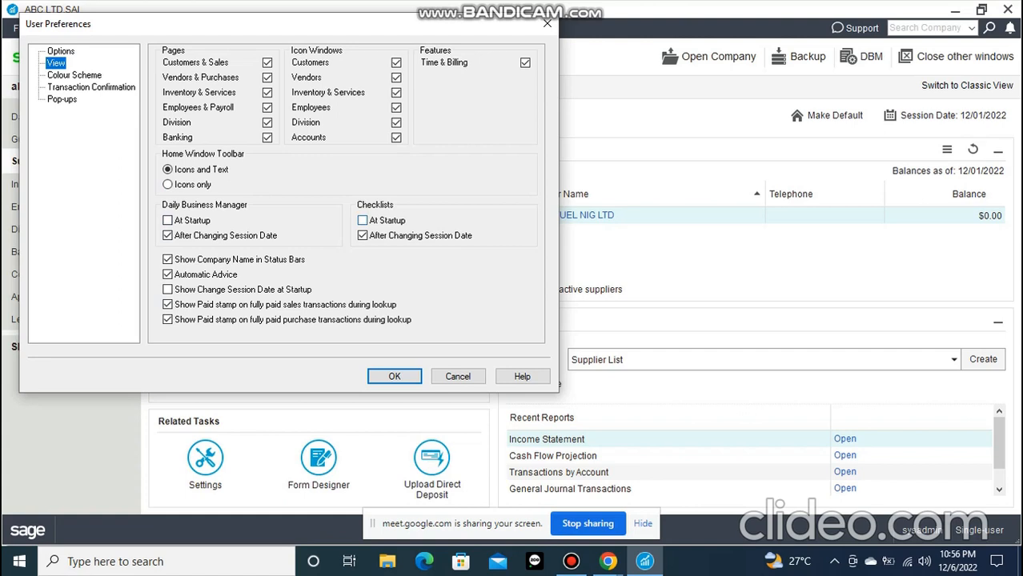
click(362, 220)
click(167, 220)
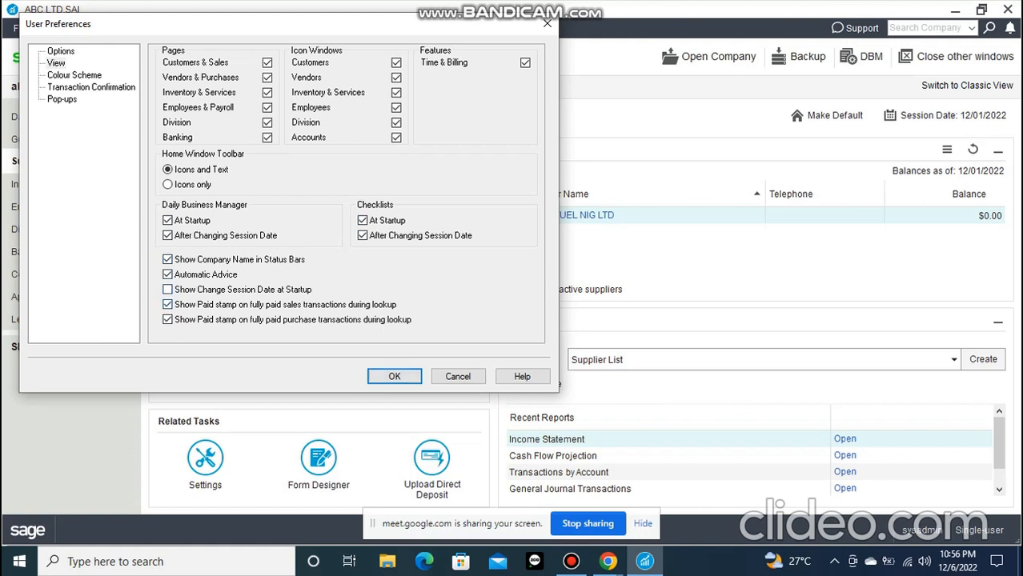
click(395, 376)
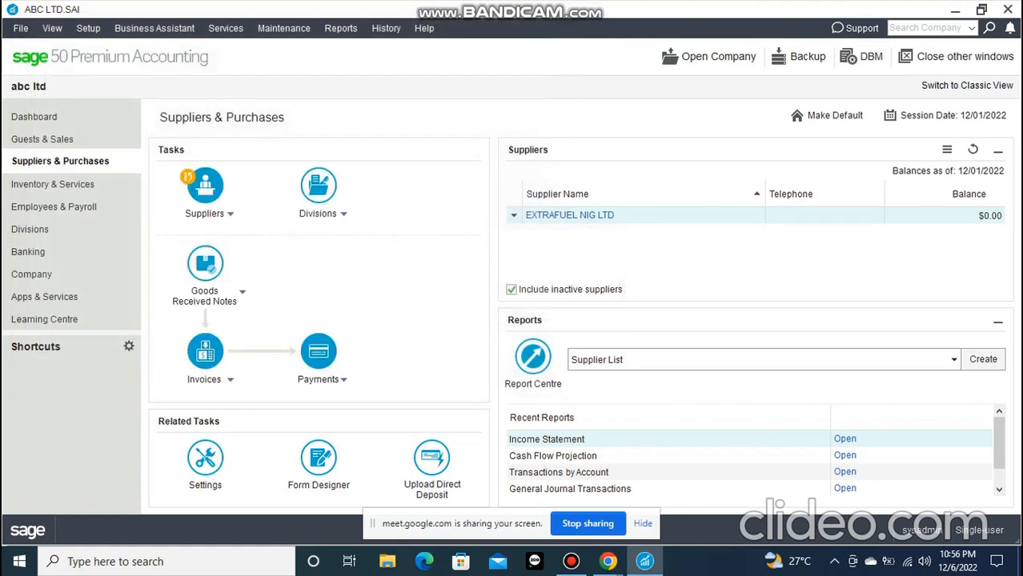
click(155, 28)
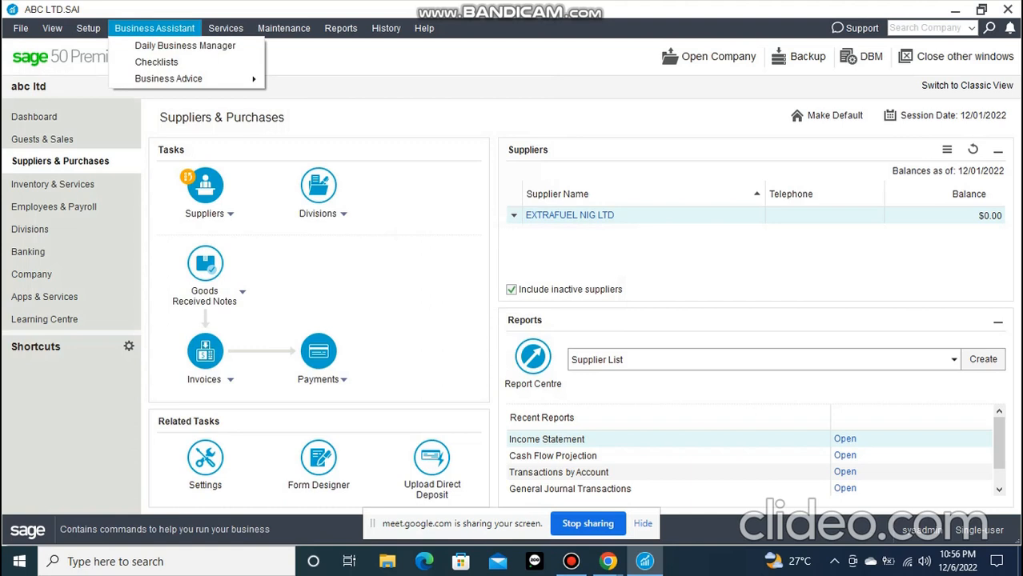
key(Escape)
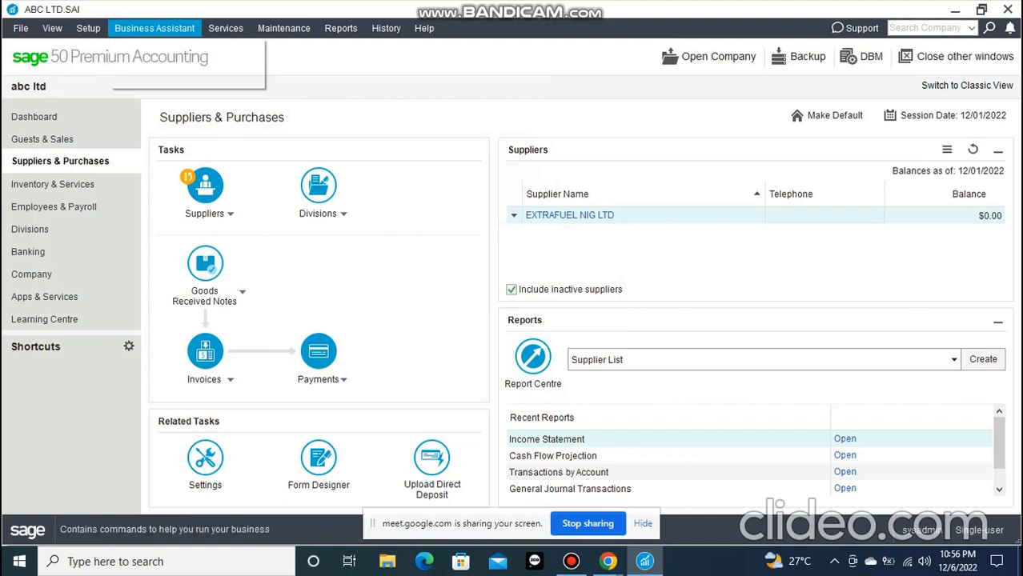
key(Escape)
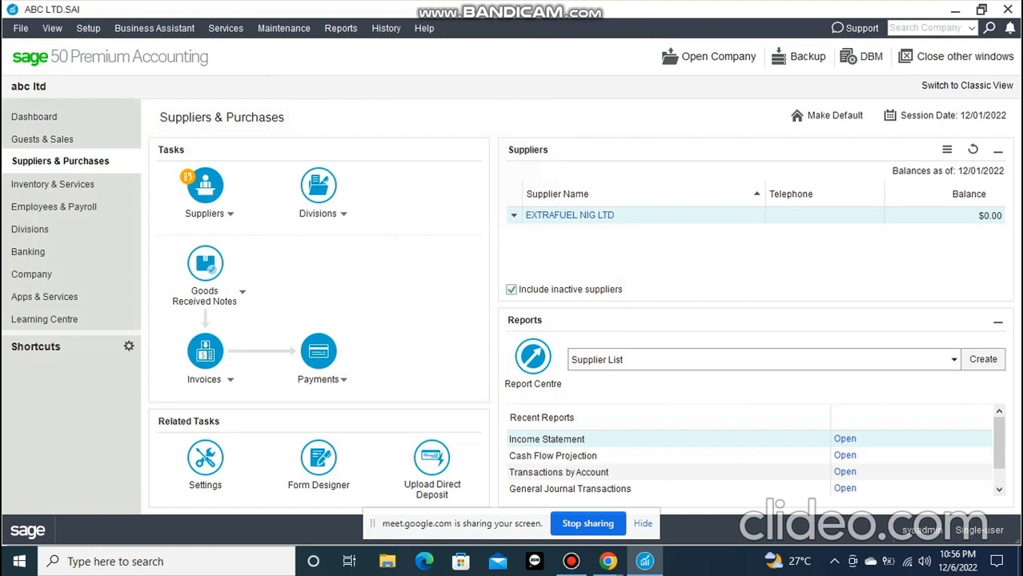
click(88, 28)
mouse_move(155, 28)
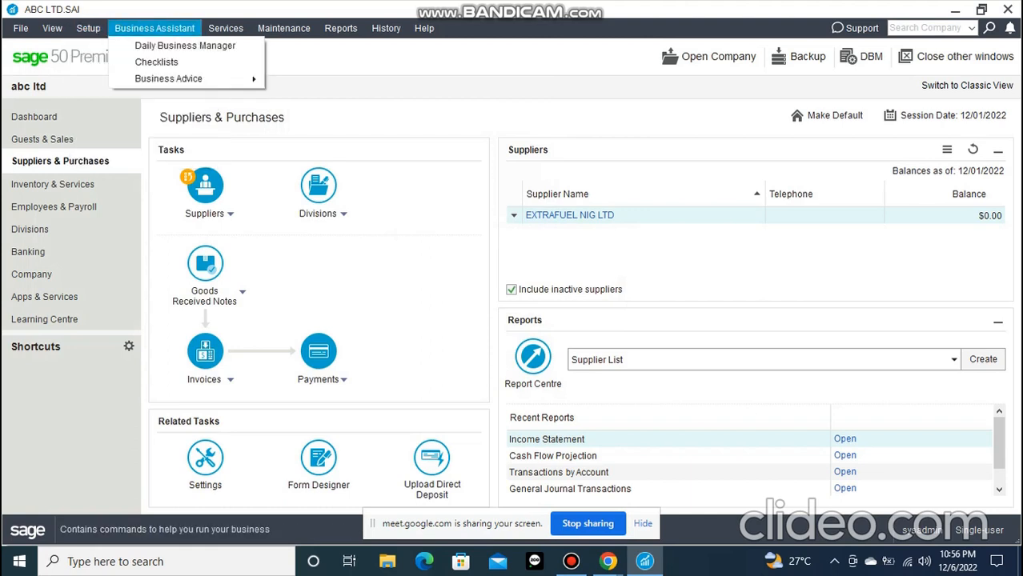
click(571, 561)
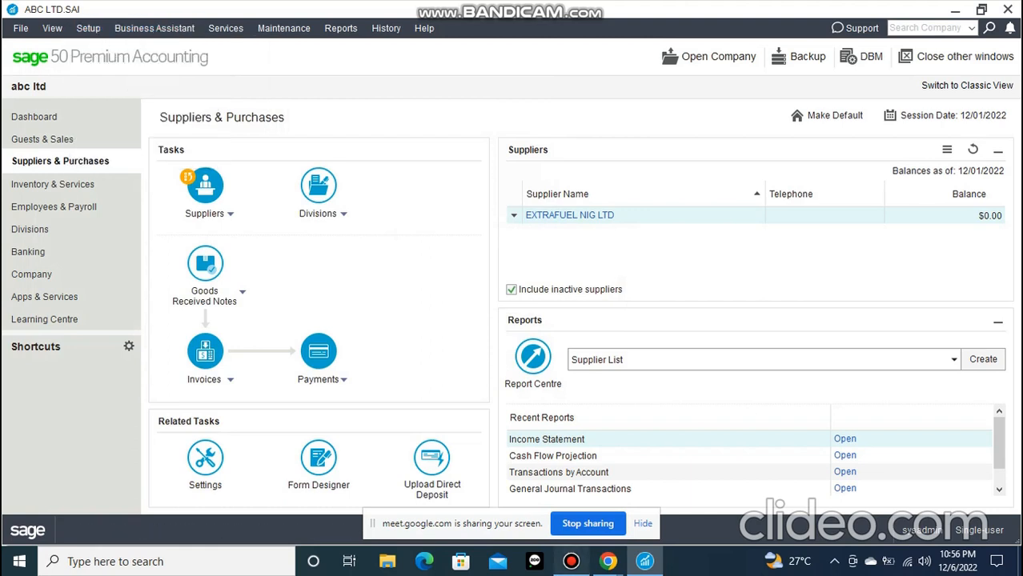
click(570, 561)
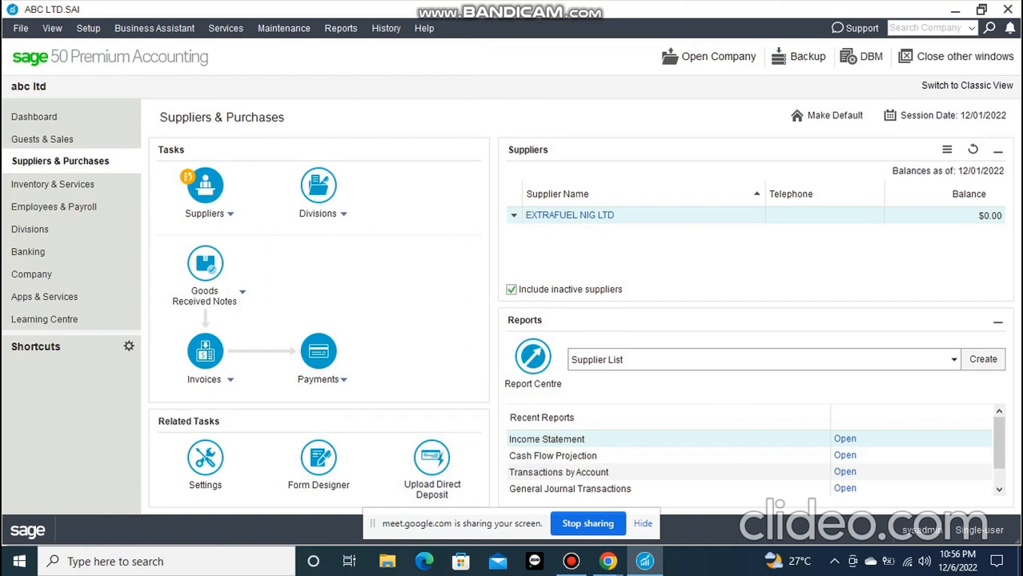
Open the business assistant's checklists to view the year-end, day-end and month-end procedures
click(154, 28)
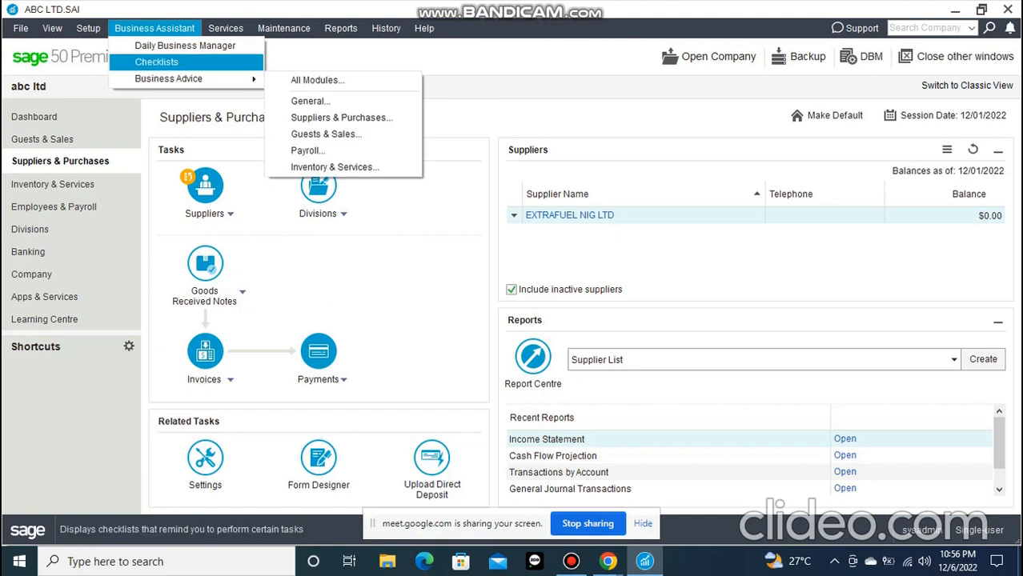
click(157, 63)
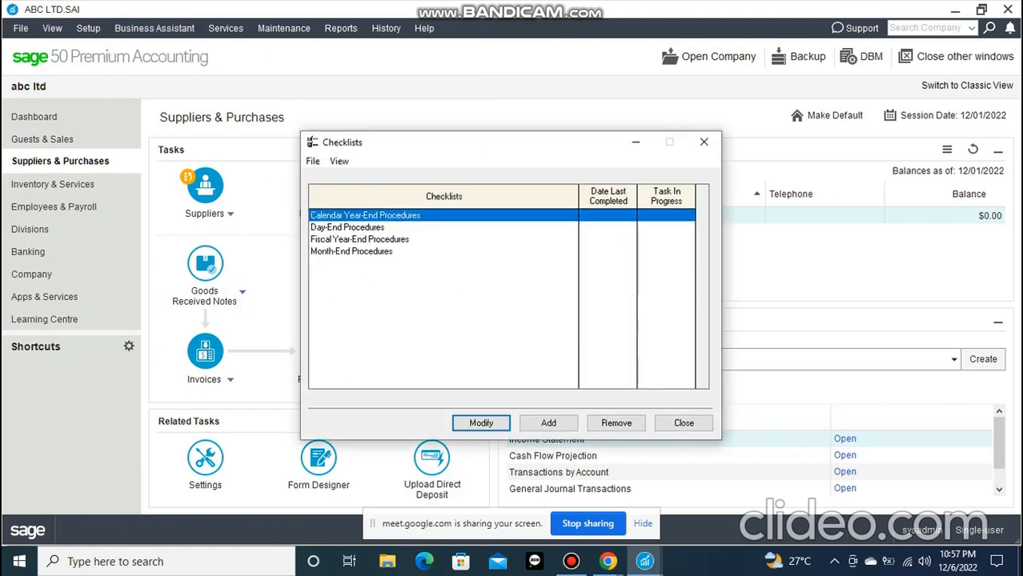
drag(492, 151, 316, 98)
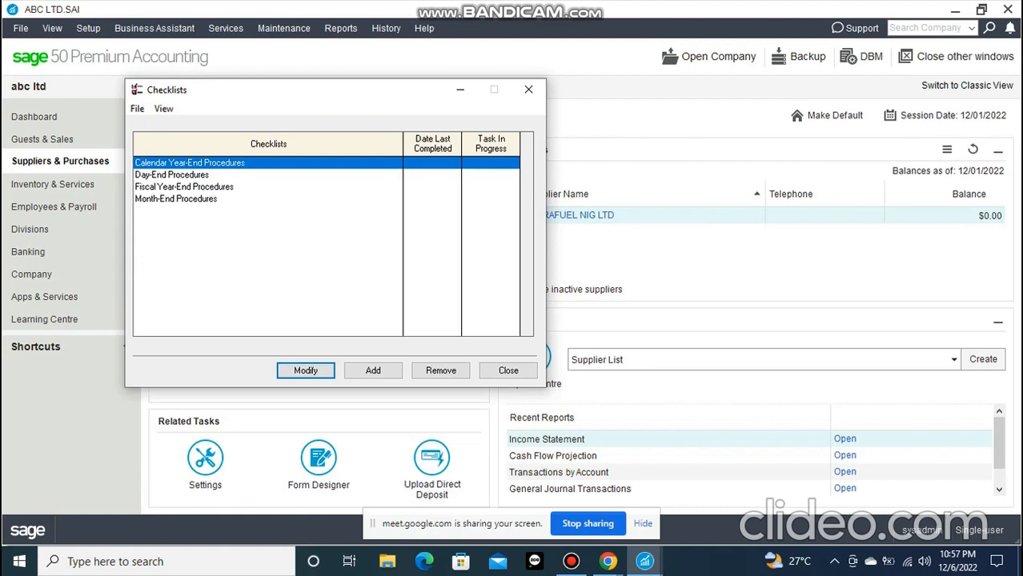
Open the Daily Business Manager and bring its window back in front of the main window
click(154, 29)
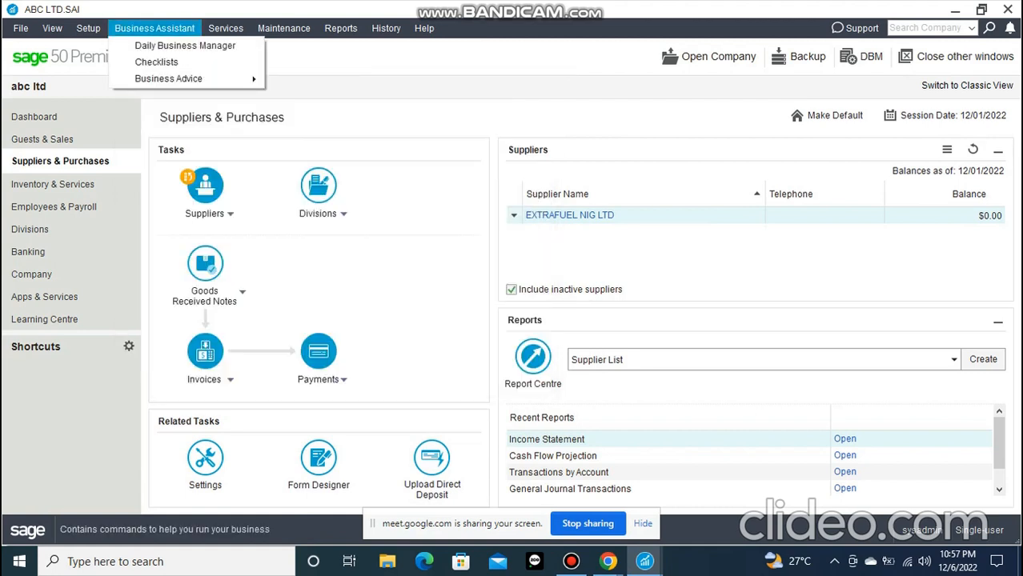
click(185, 45)
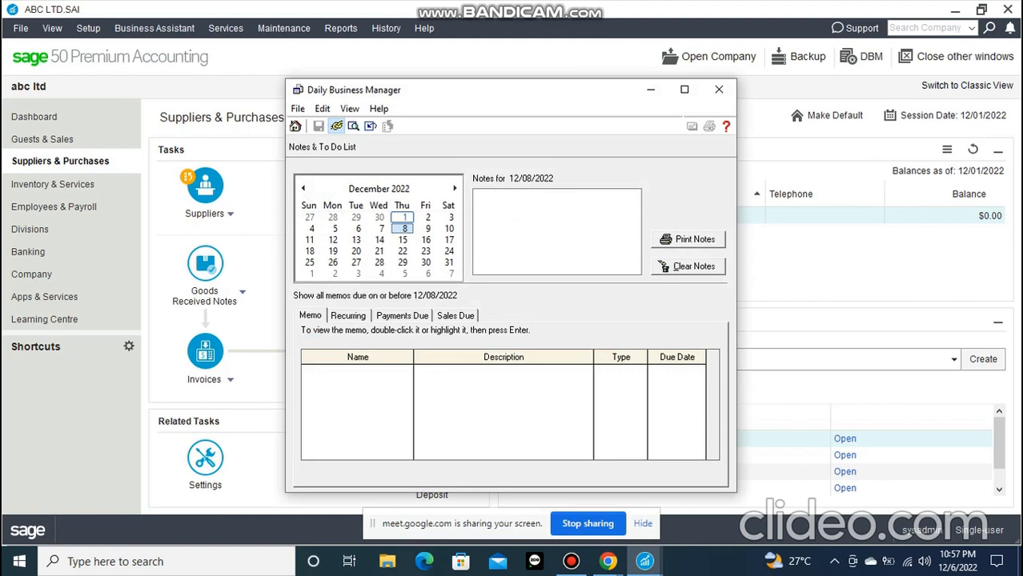
drag(493, 91, 390, 92)
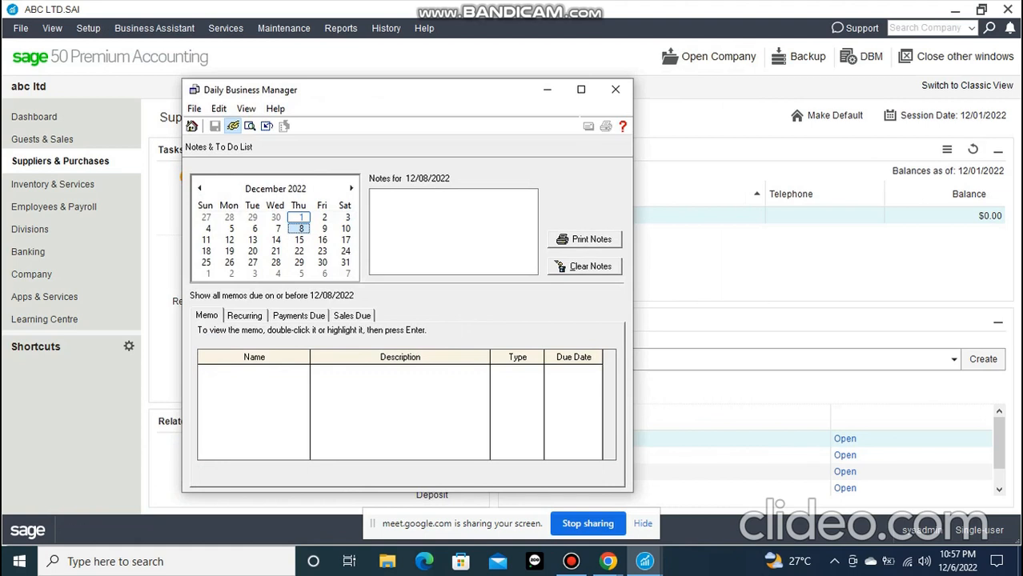
click(155, 29)
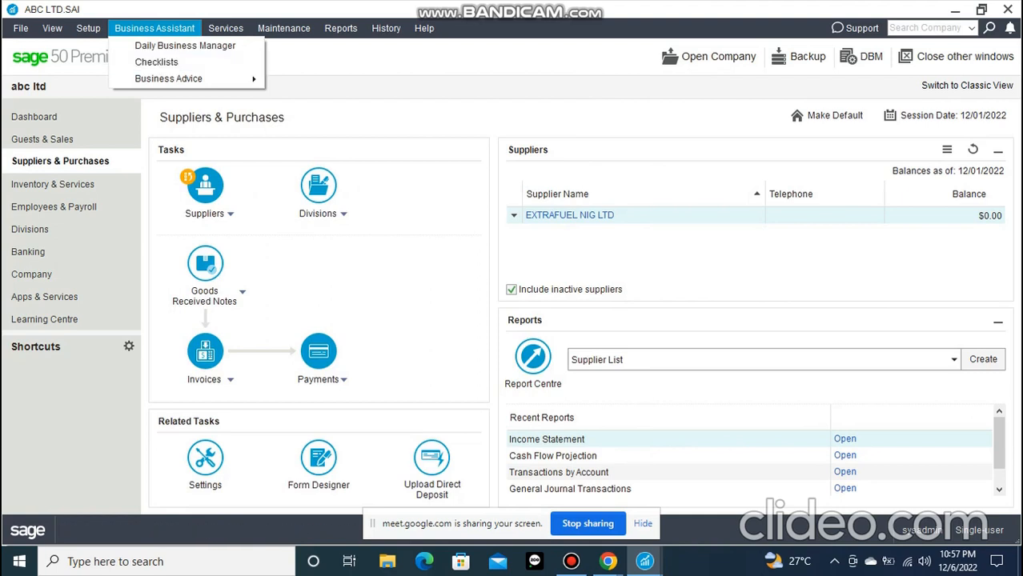
mouse_move(644, 561)
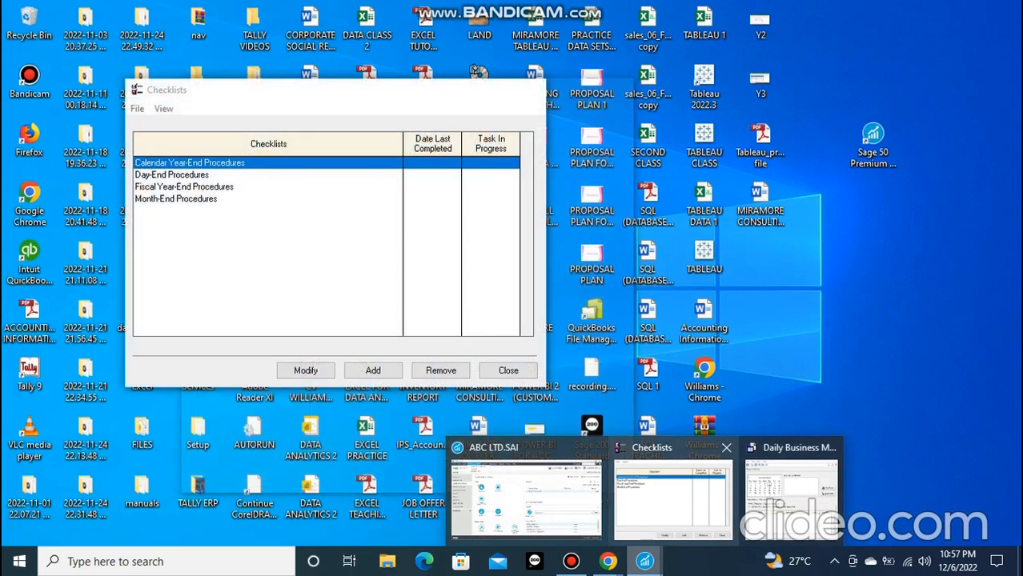
click(791, 492)
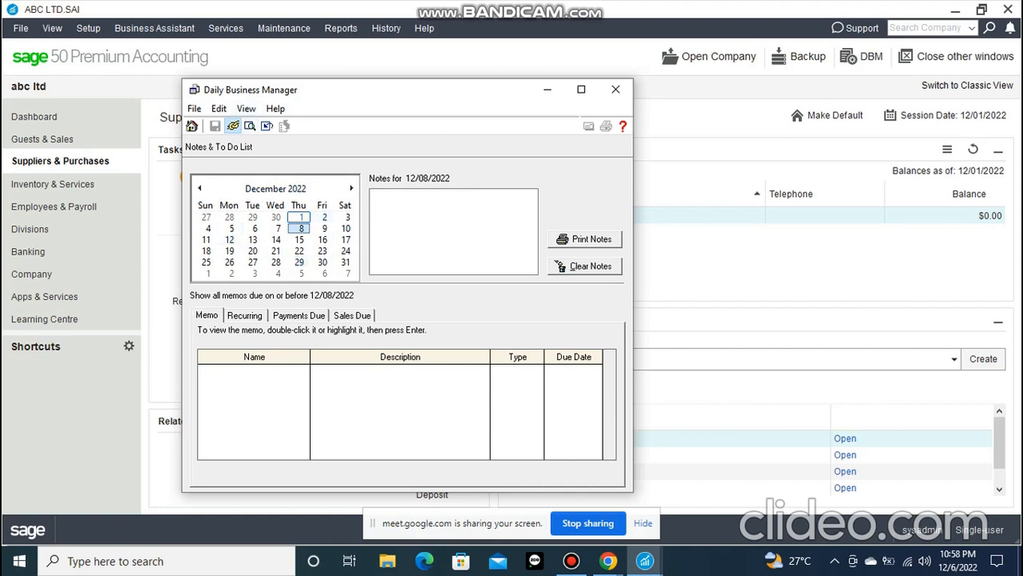
drag(448, 89, 457, 70)
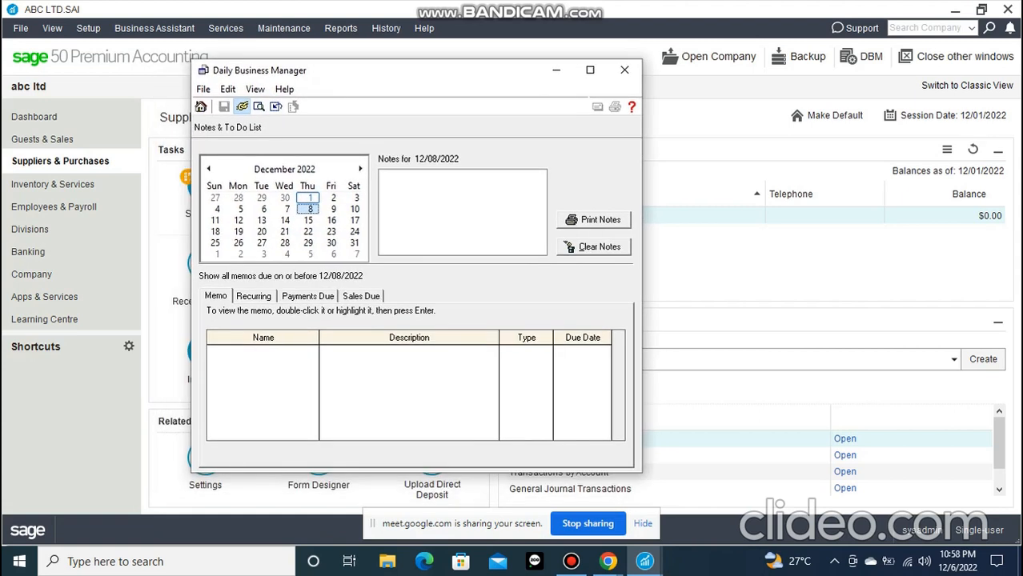
Examine the recurring transactions, payments due, sales due and memo lists in the Daily Business Manager
click(254, 296)
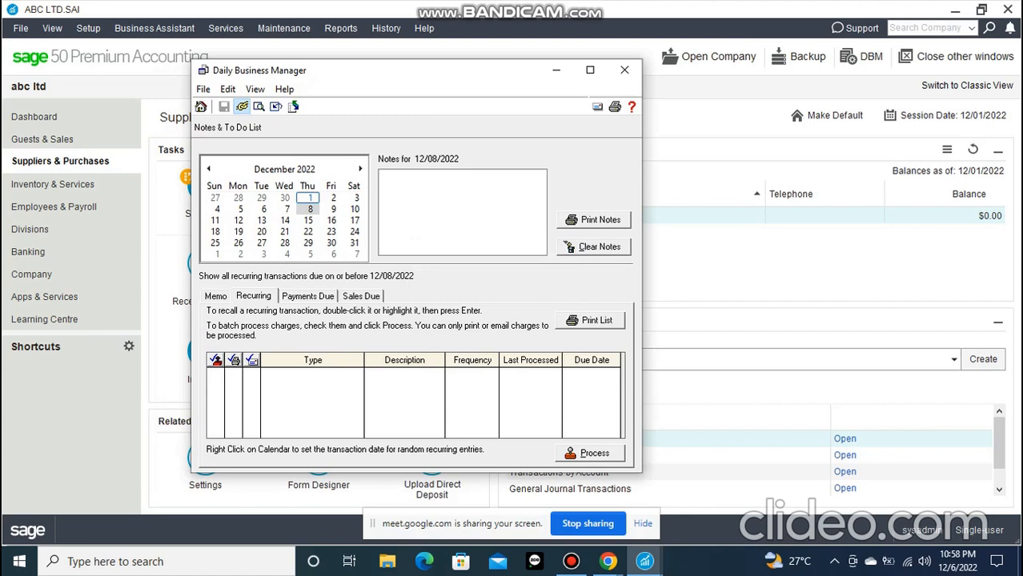
click(308, 296)
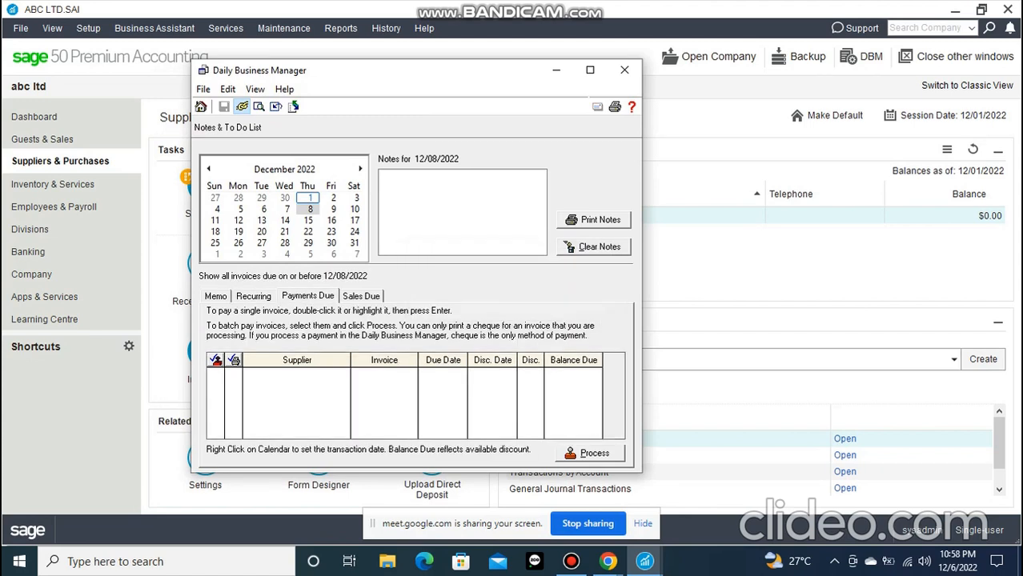
click(361, 296)
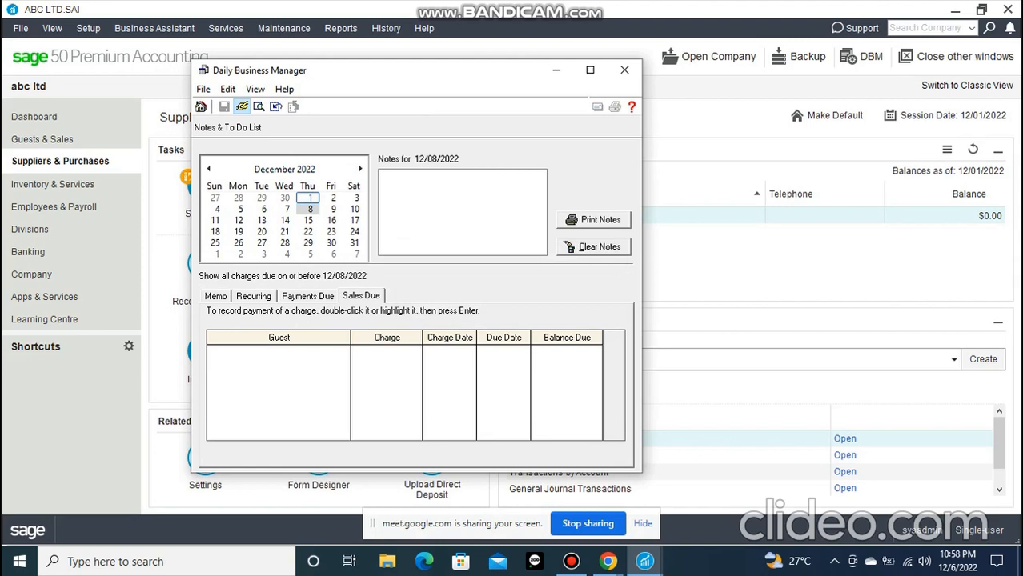
click(307, 296)
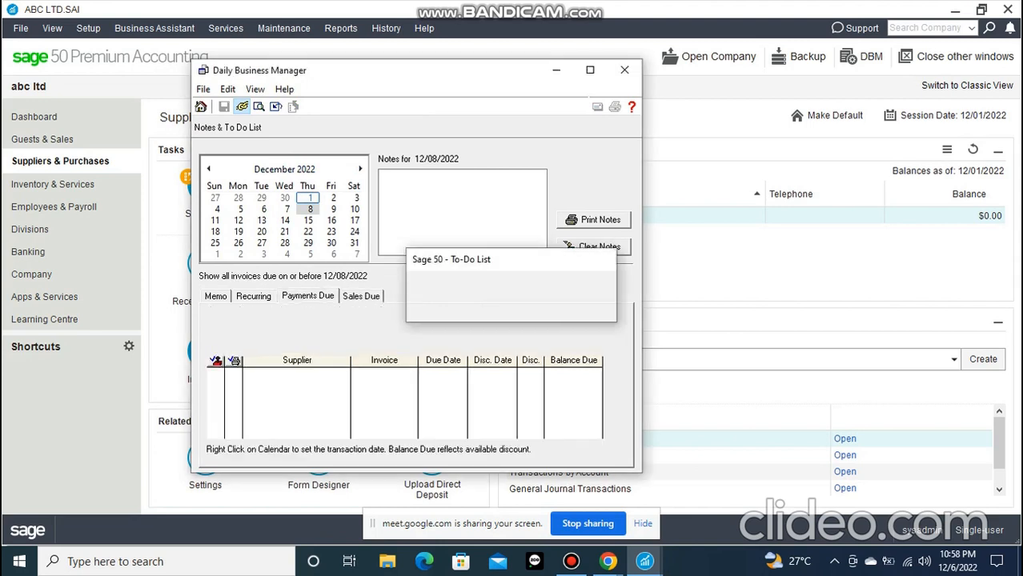
click(254, 296)
click(215, 296)
click(254, 296)
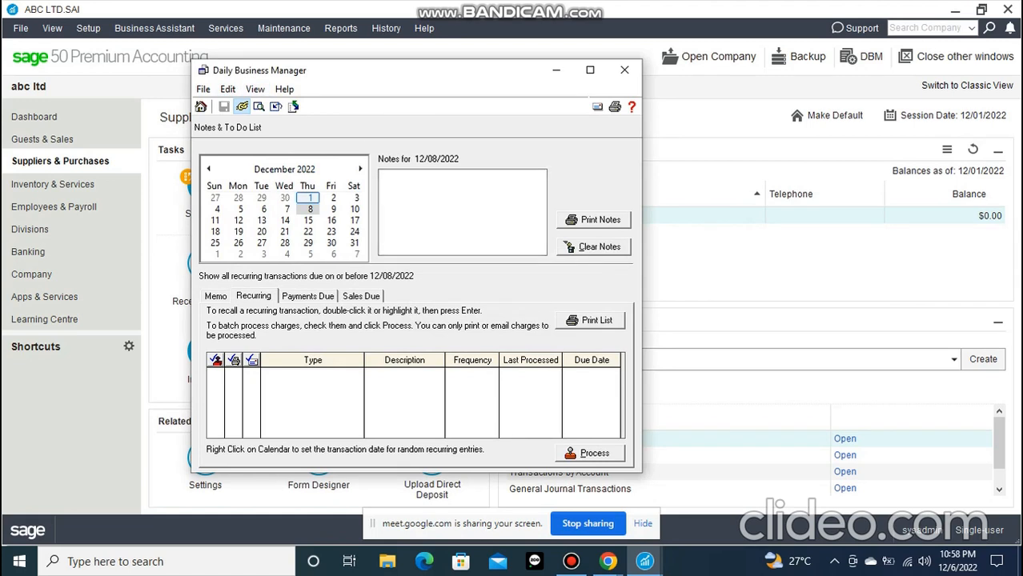
Try to process the recurring transactions due by 12/08/2022 and return to the memo list
click(309, 209)
click(590, 453)
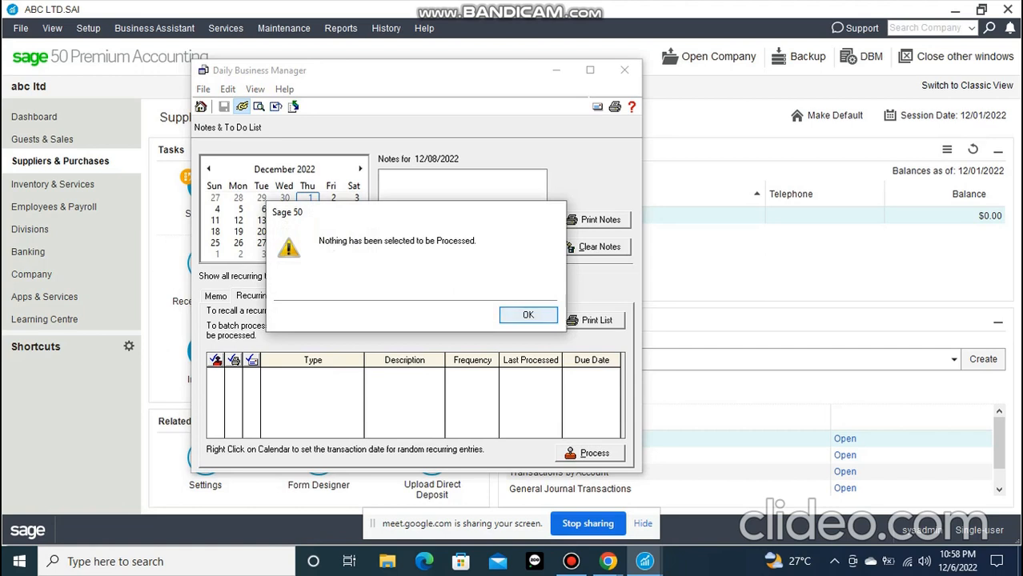
key(Return)
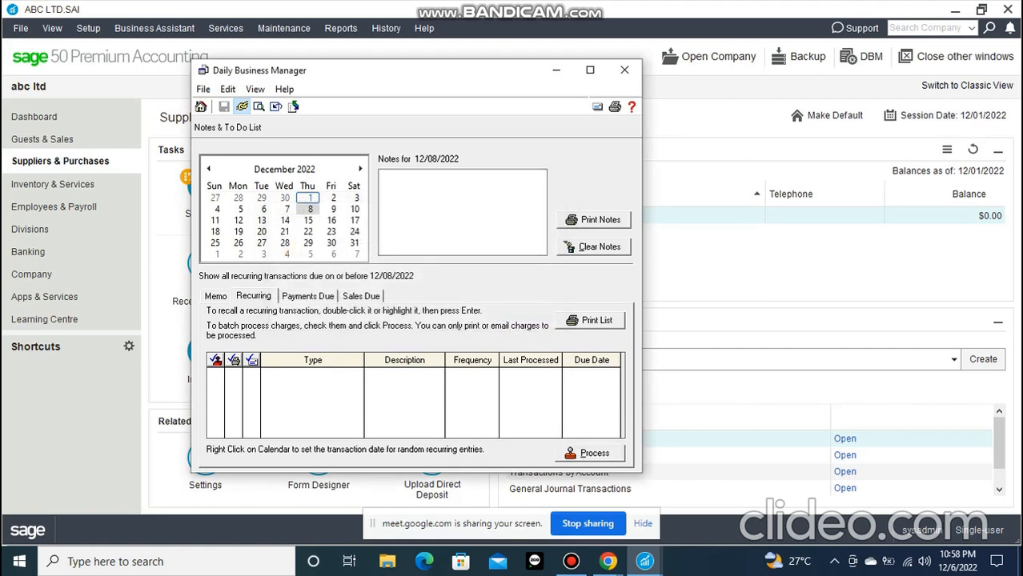
click(216, 296)
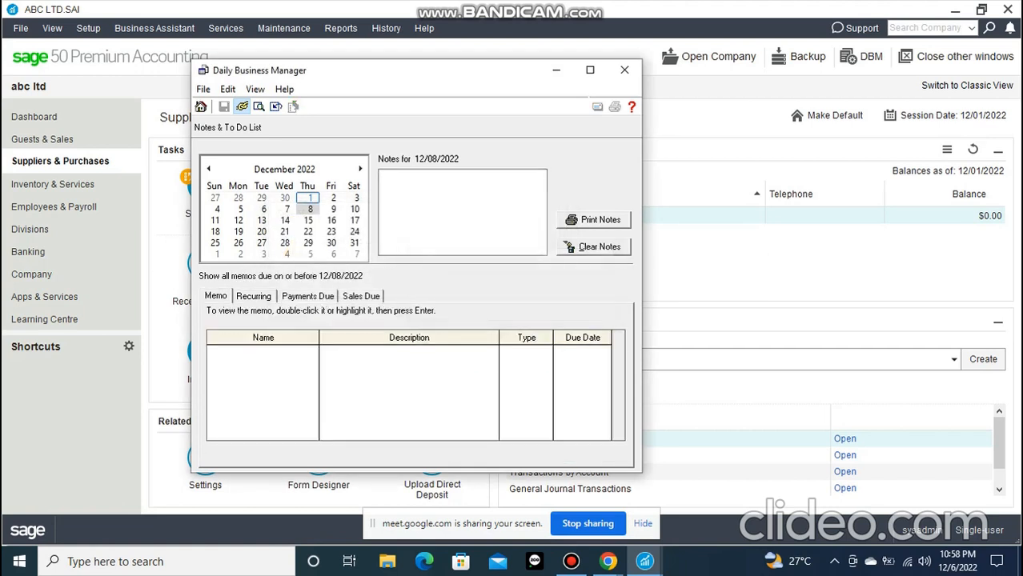
Review the payments due and sales due lists for 12/08/2022 and minimize the Daily Business Manager
click(308, 296)
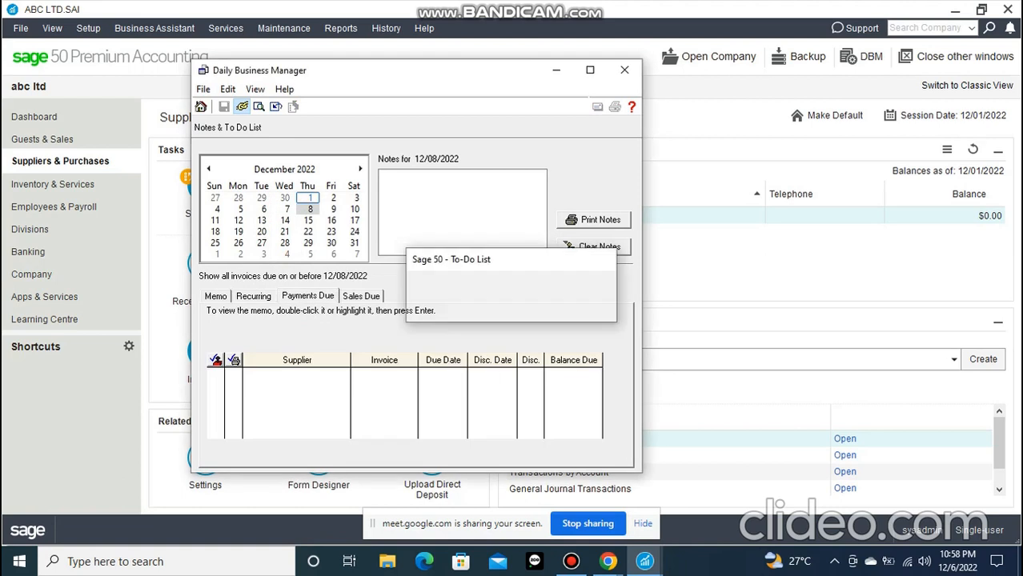
click(361, 296)
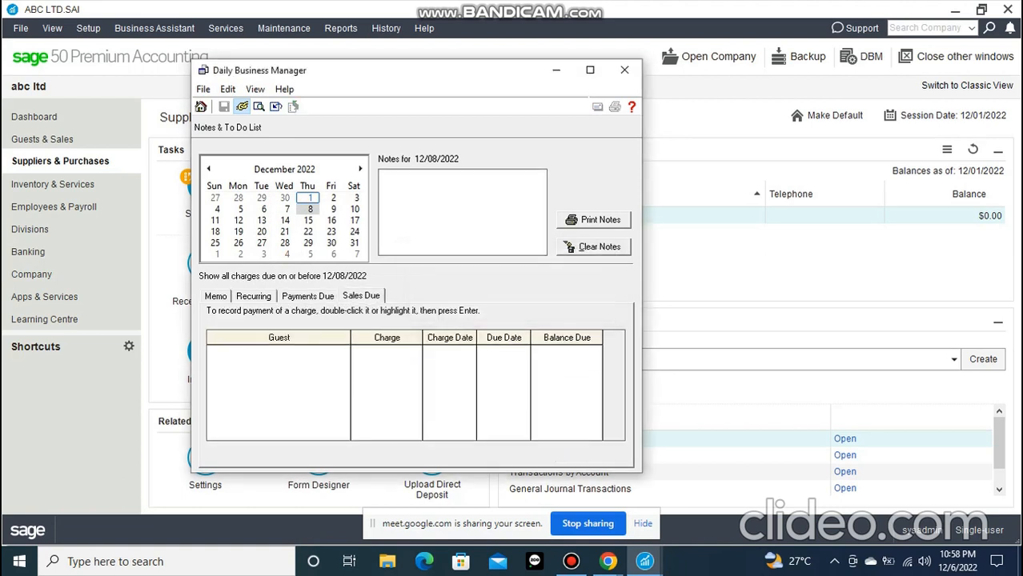
click(462, 212)
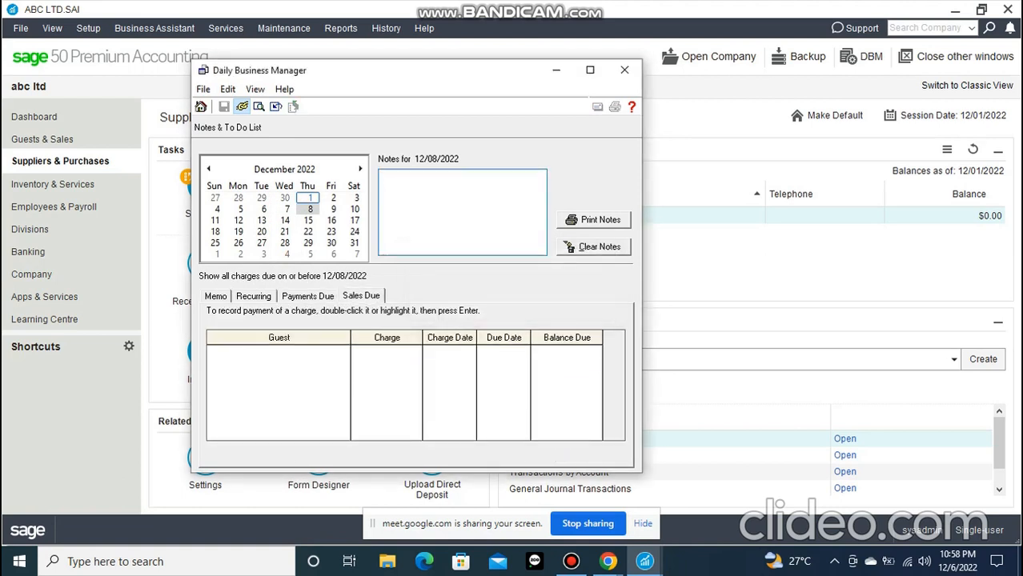
click(203, 88)
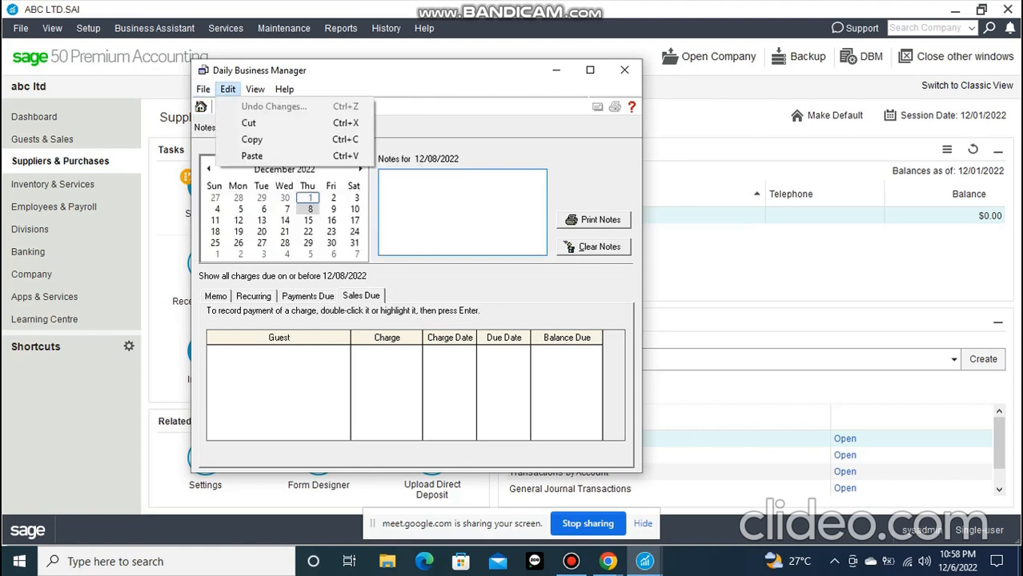
mouse_move(284, 88)
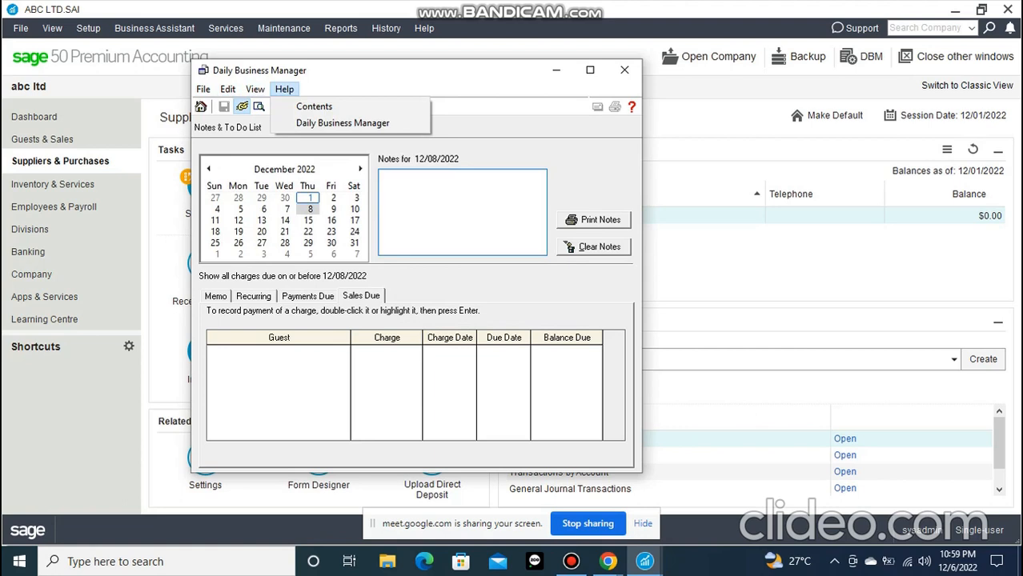
click(556, 71)
Open the Day-End Procedures checklist from the business assistant and read through its tasks
click(154, 28)
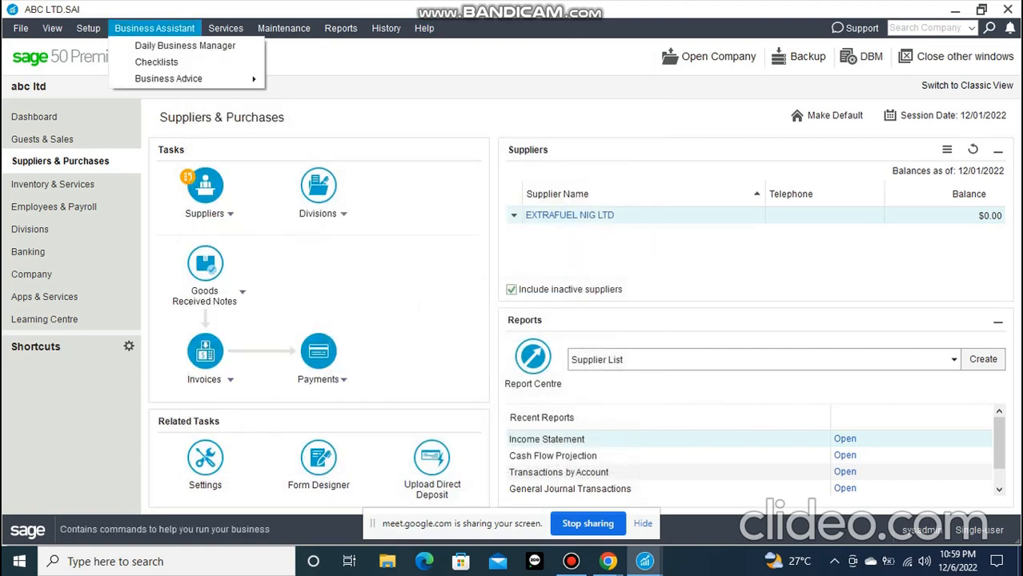
click(156, 62)
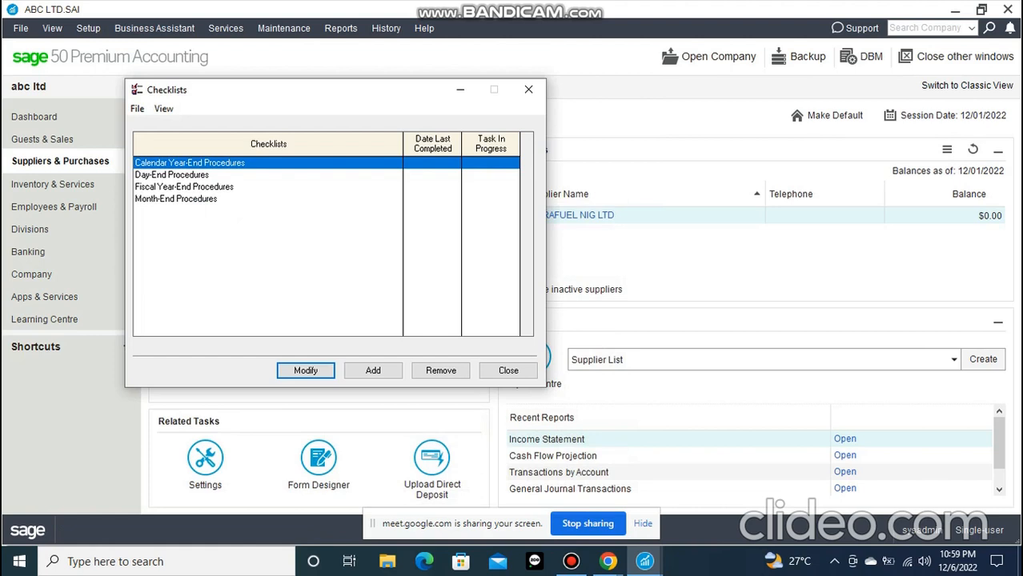
click(172, 175)
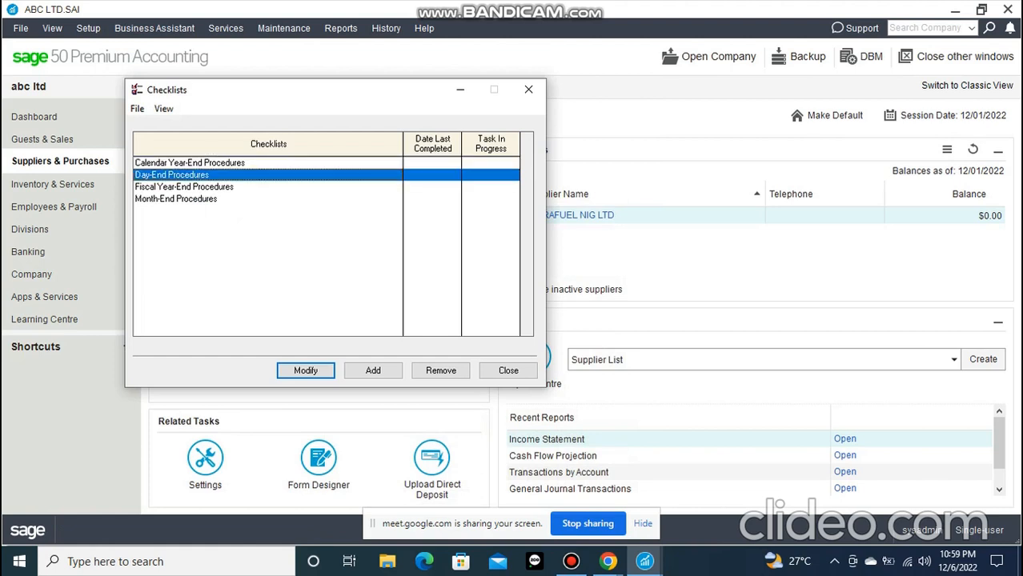
double_click(172, 175)
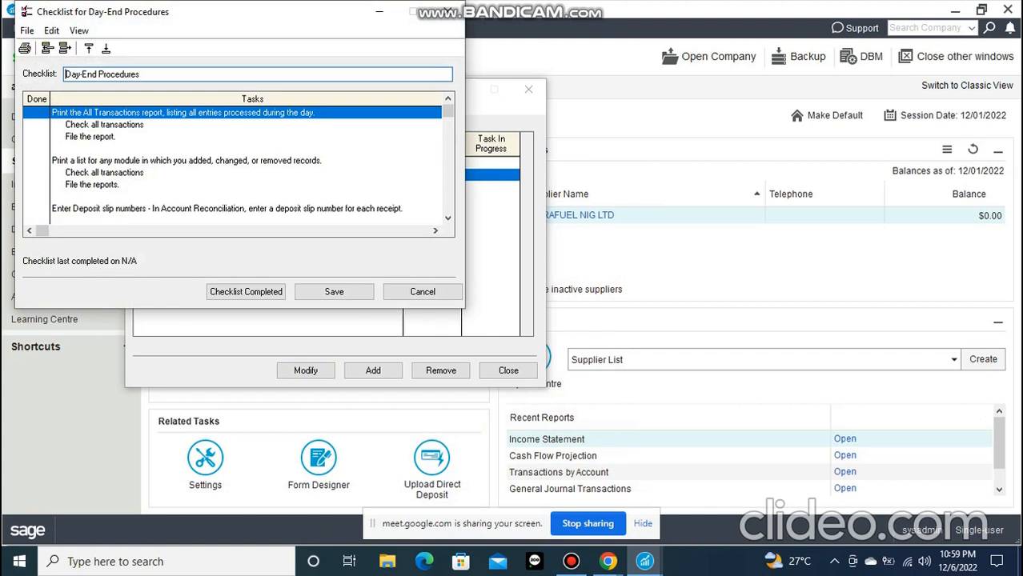
mouse_move(448, 111)
mouse_down()
mouse_move(448, 206)
mouse_move(448, 111)
mouse_up()
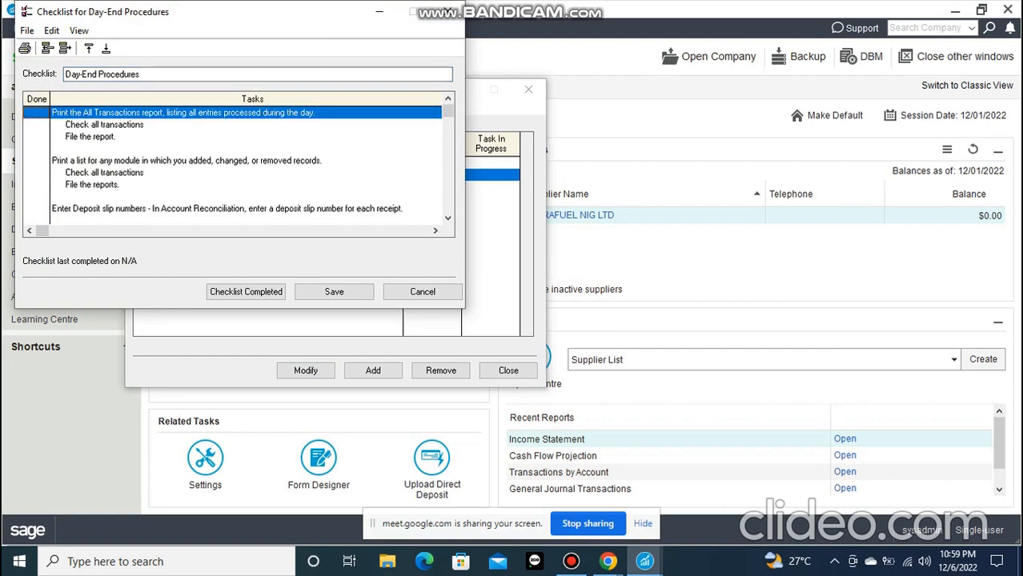
scroll(238, 160, down, 1)
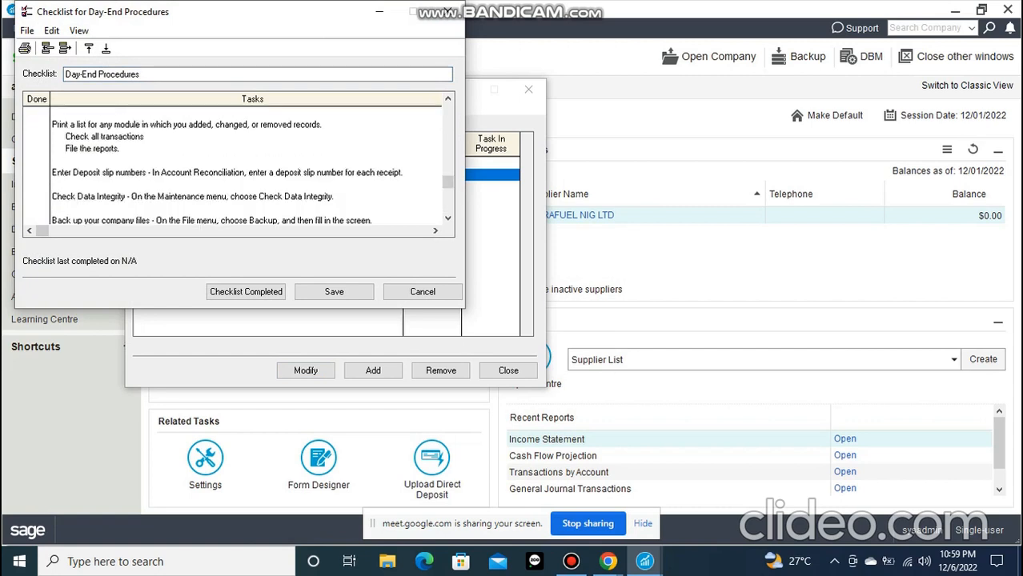
scroll(238, 166, up, 1)
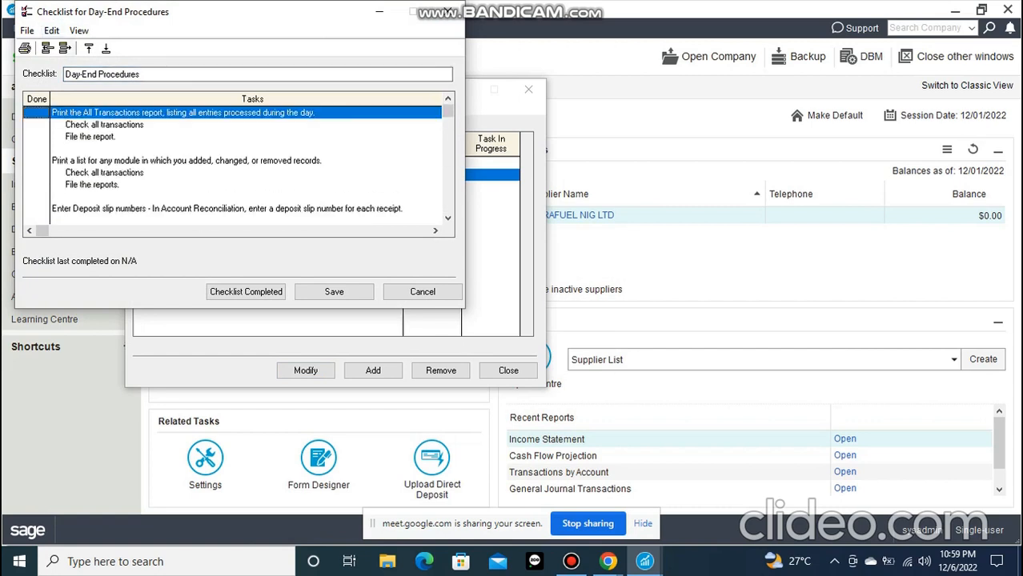
Move the task for printing the All Transactions report five rows down in the Day-End Procedures checklist
click(105, 48)
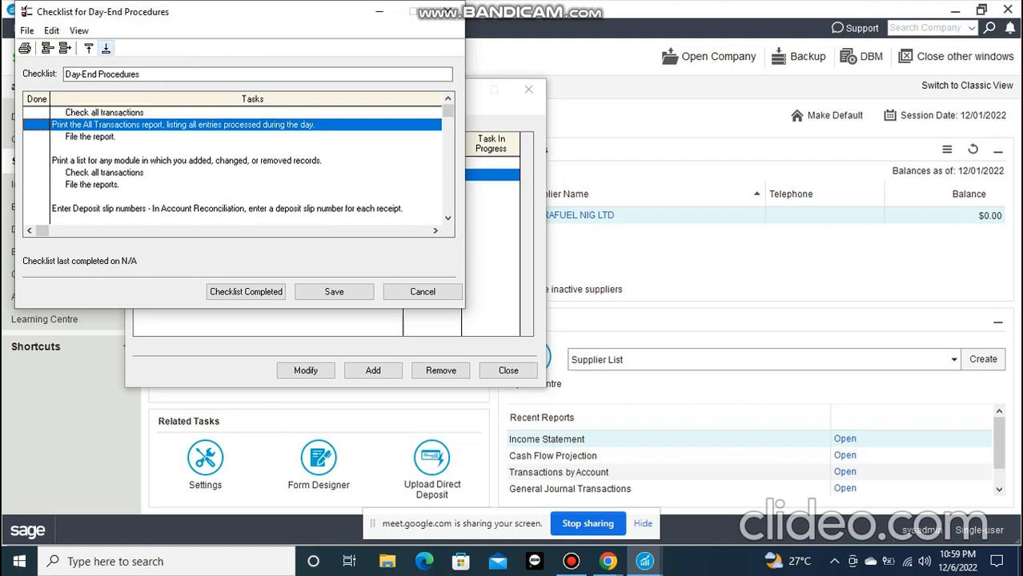
click(106, 48)
click(106, 48)
click(106, 48)
click(105, 48)
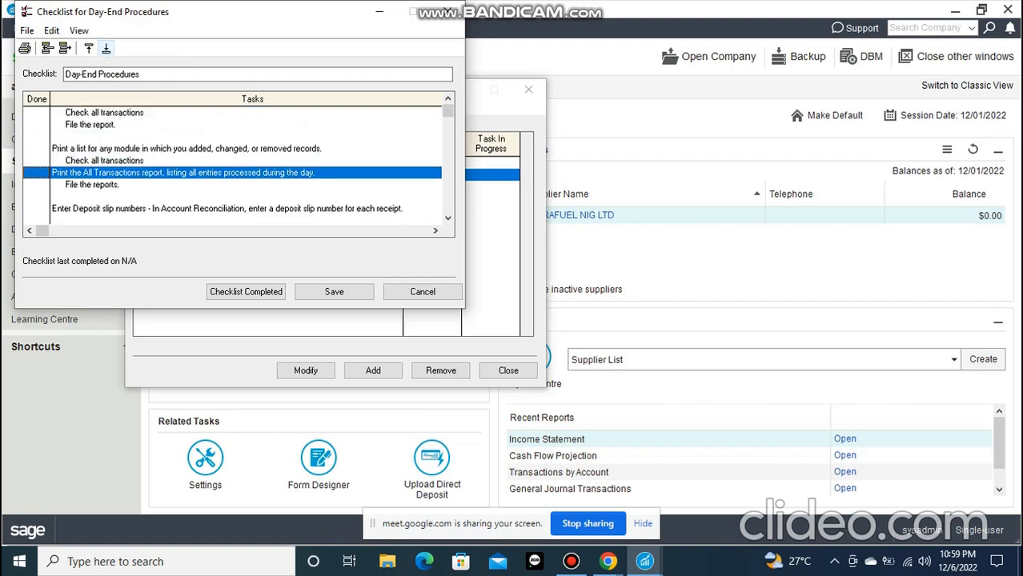
Try to remove the All Transactions report task, decline the removal, and close the Day-End Procedures checklist without saving
click(66, 48)
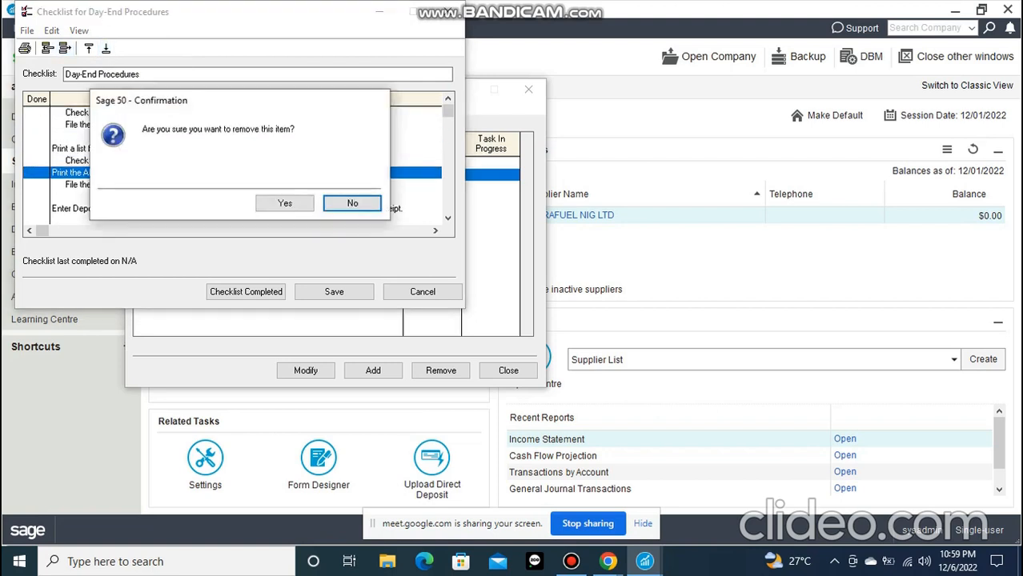
click(352, 204)
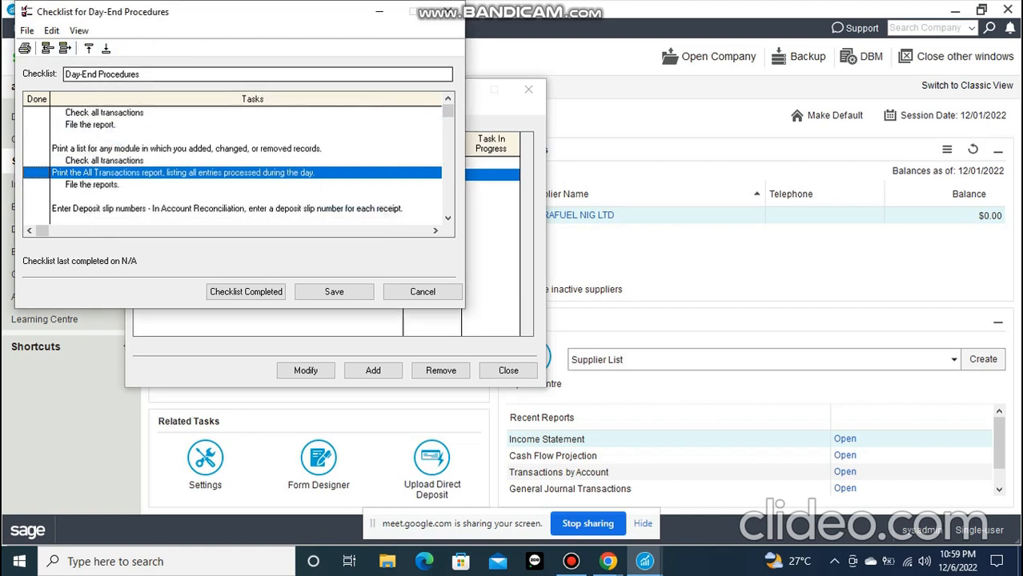
click(26, 30)
click(79, 30)
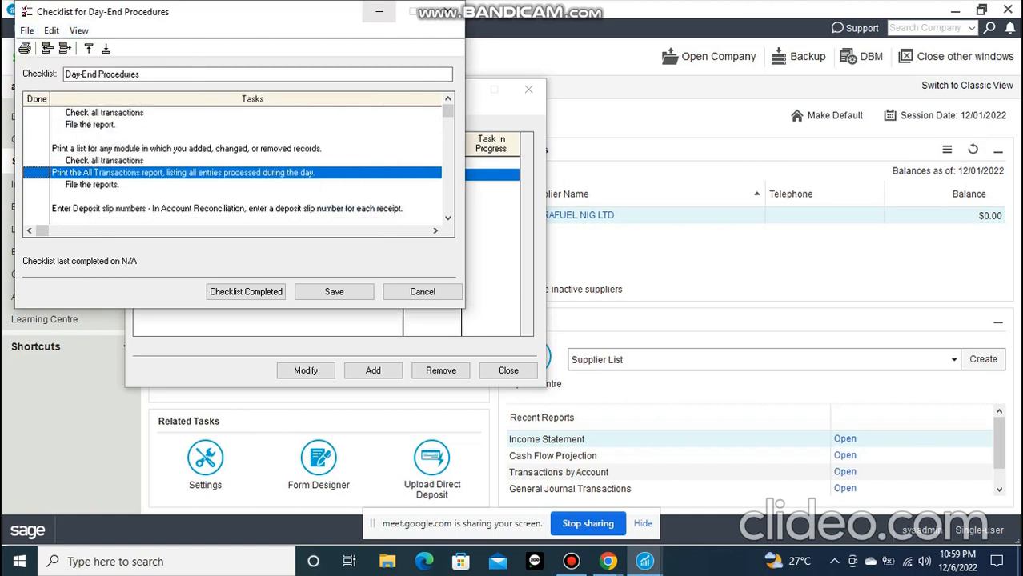
click(447, 11)
Open the Month-End Procedures checklist, read through its tasks to the end, and close it
click(176, 198)
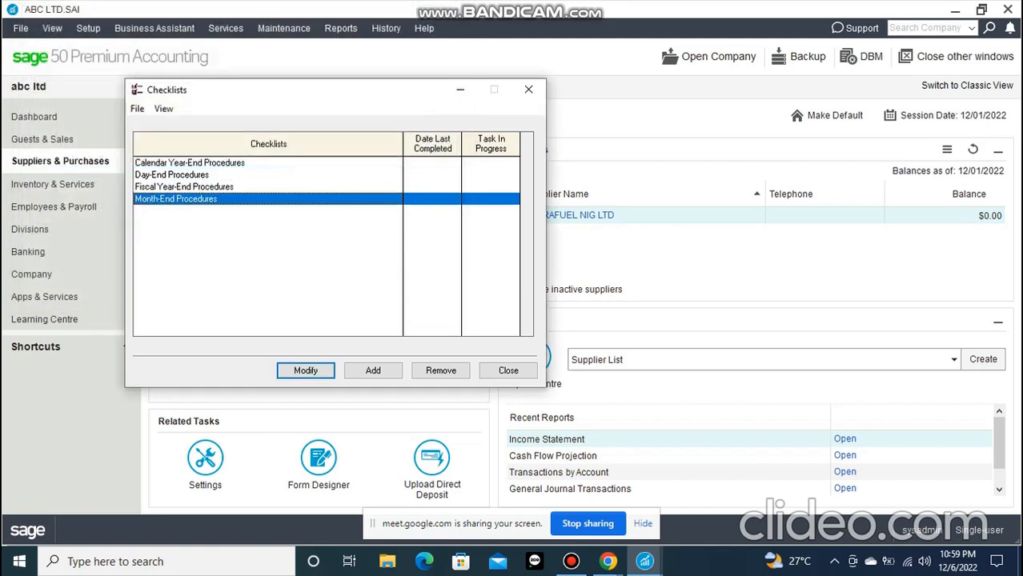
double_click(176, 198)
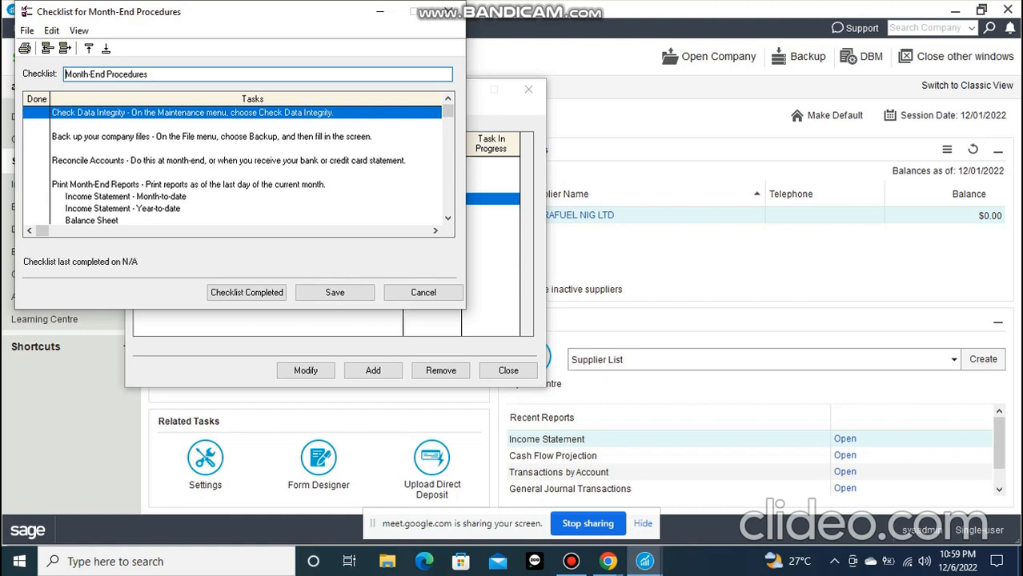
scroll(238, 164, down, 1)
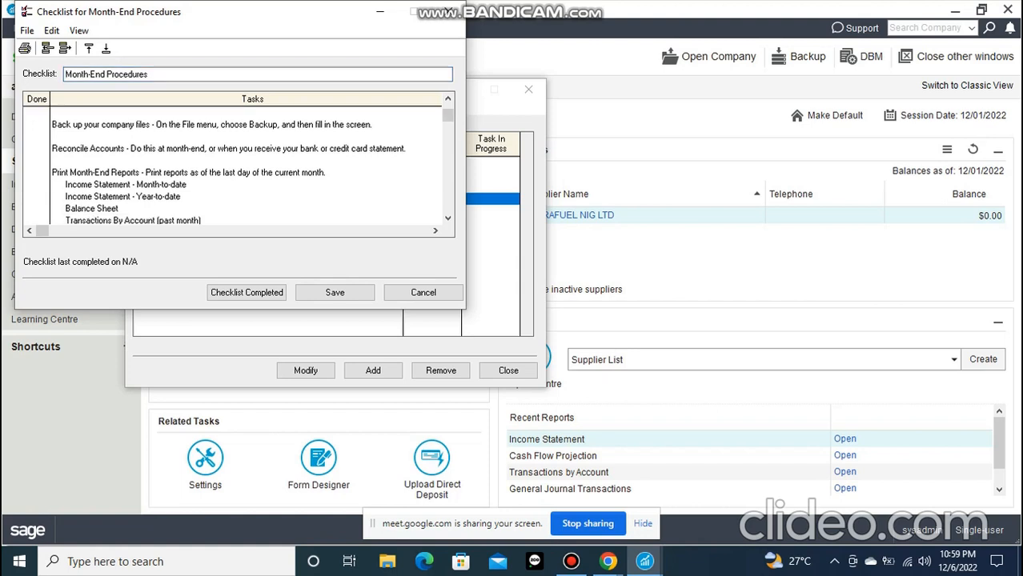
scroll(238, 165, down, 4)
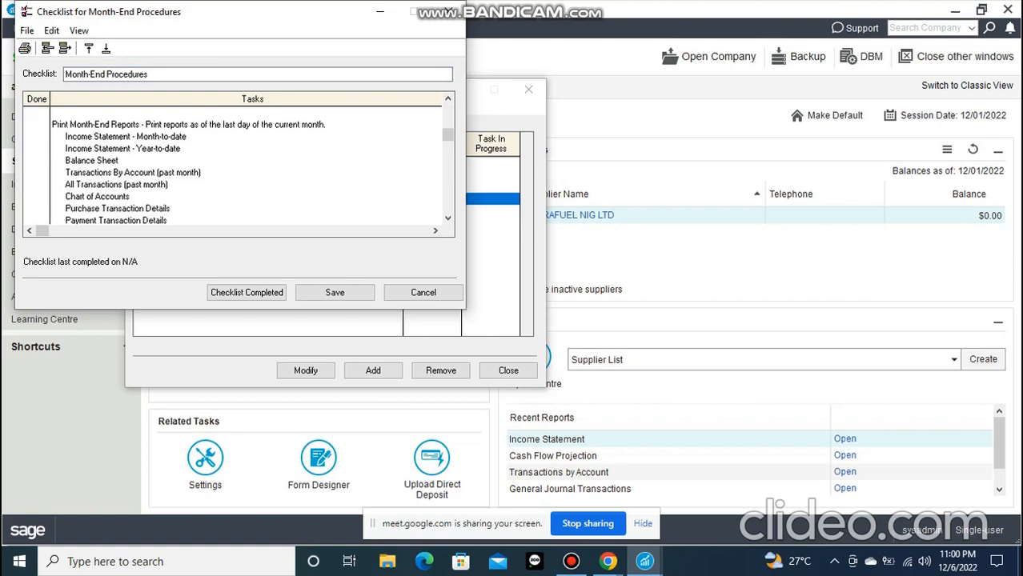
scroll(237, 165, down, 14)
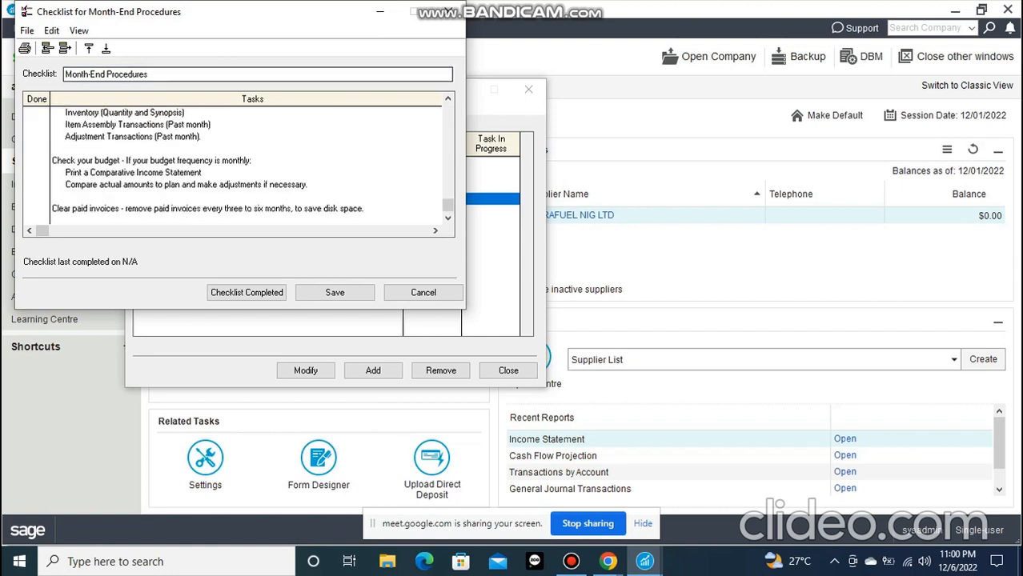
click(448, 11)
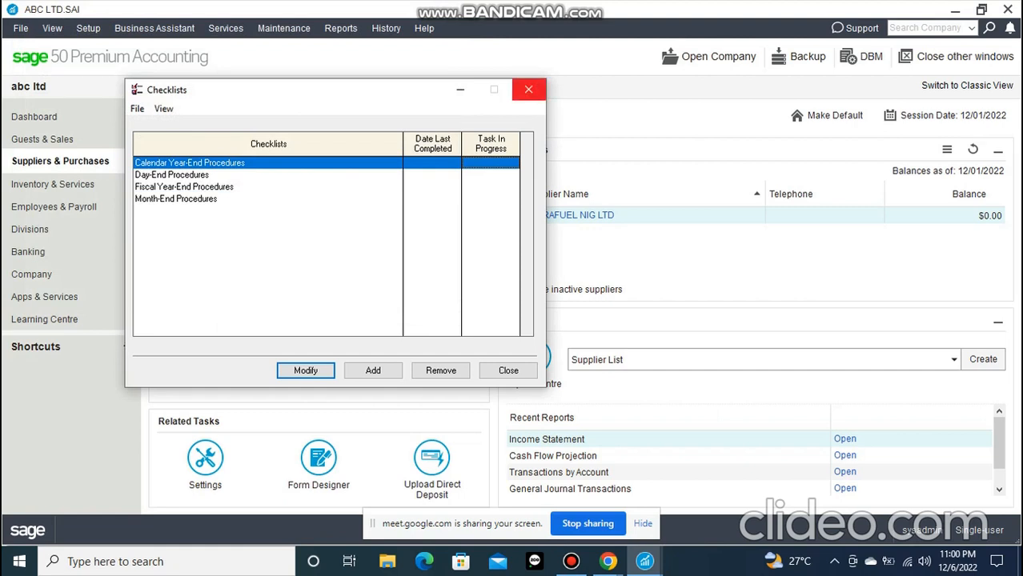
click(373, 371)
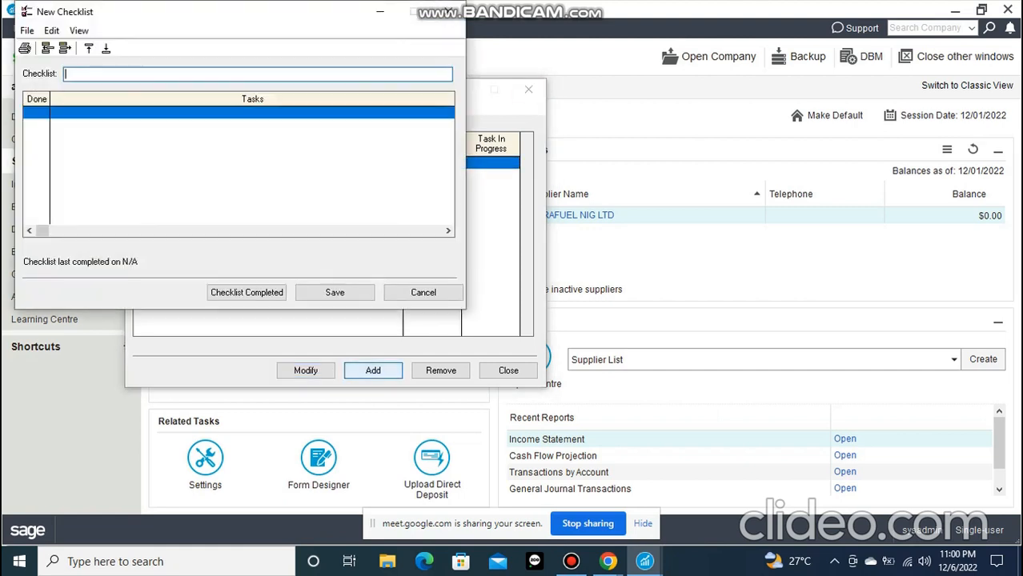
click(448, 11)
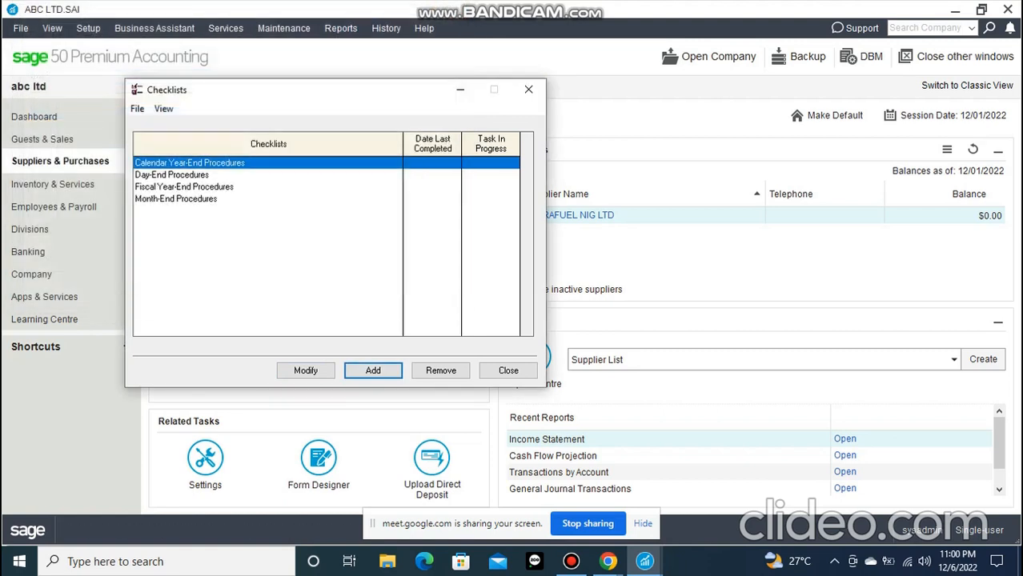
click(490, 164)
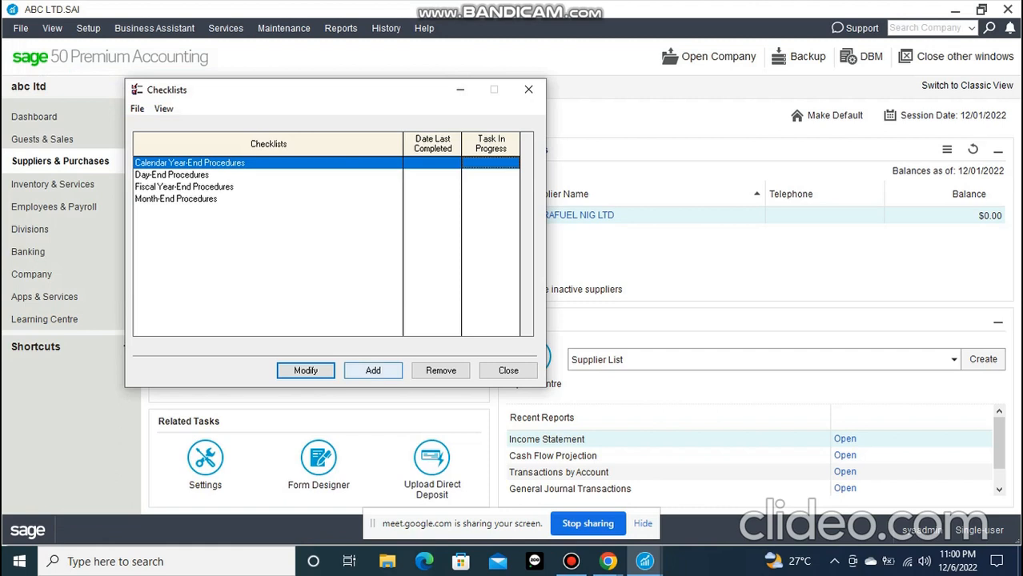
Start a new checklist named OUR MARKETING CAMPAIGN and go to its first task row
click(373, 369)
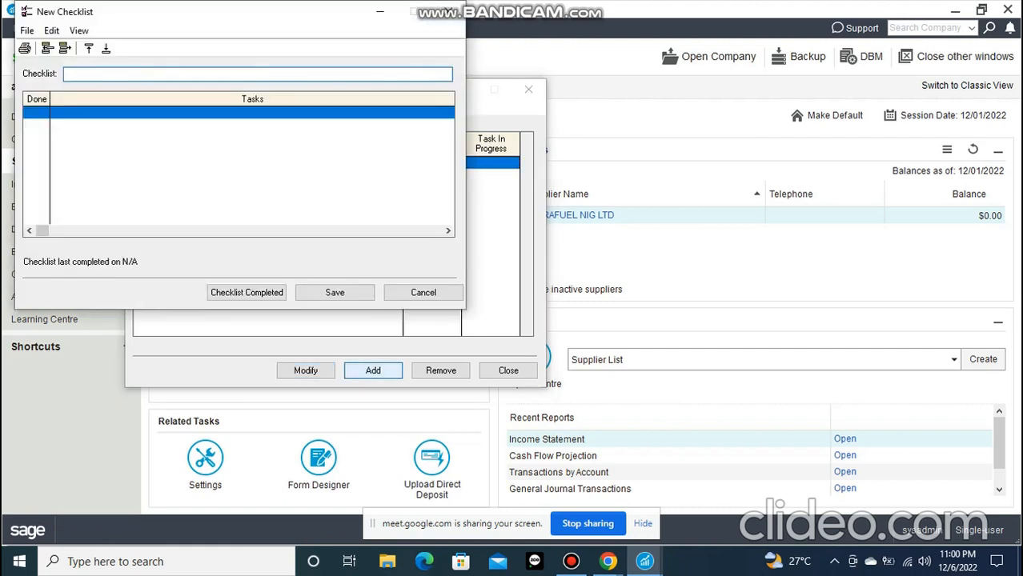
text(O)
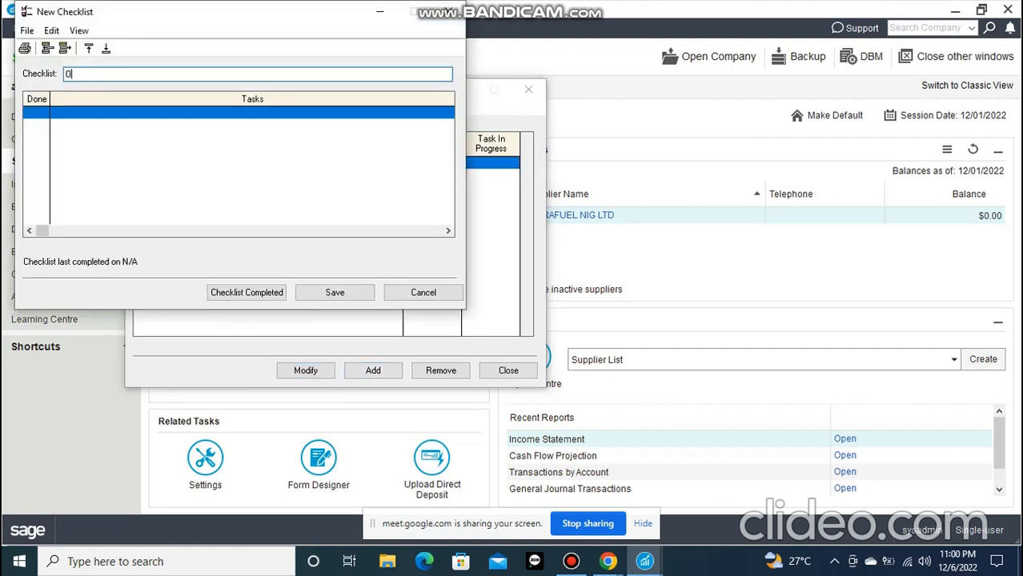
text(UR MARKETING CAMPAIGN)
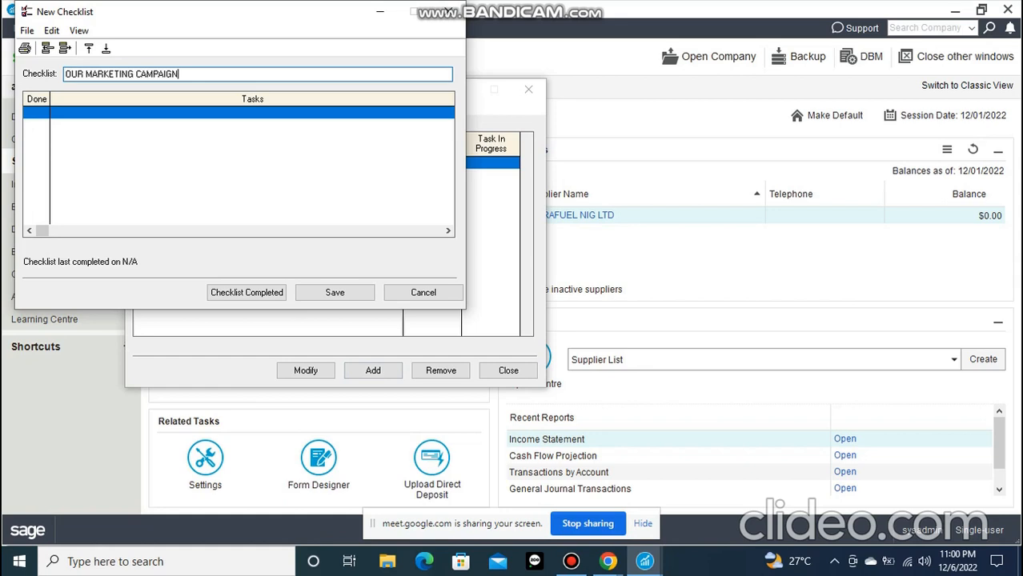
key(Tab)
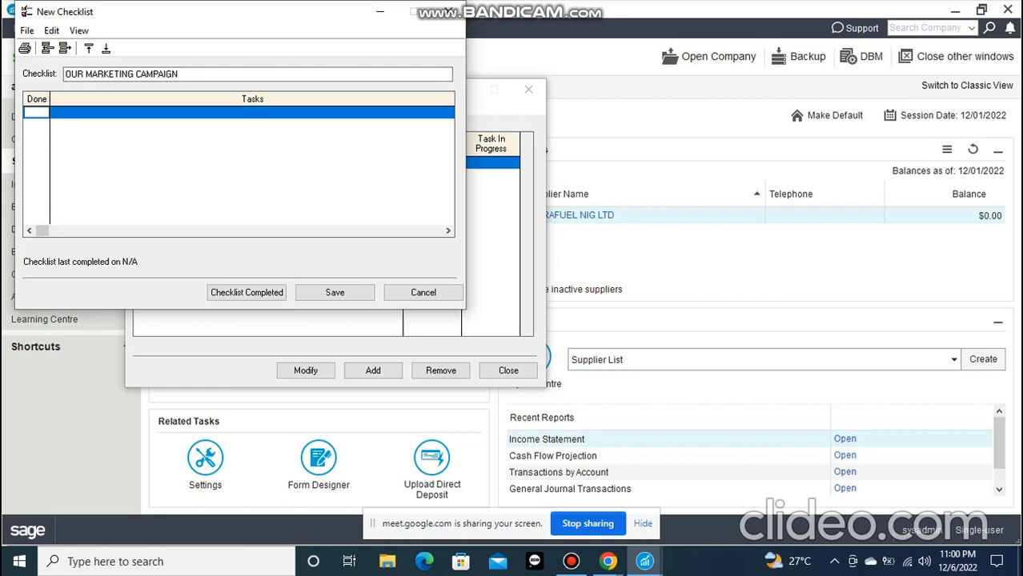
key(Tab)
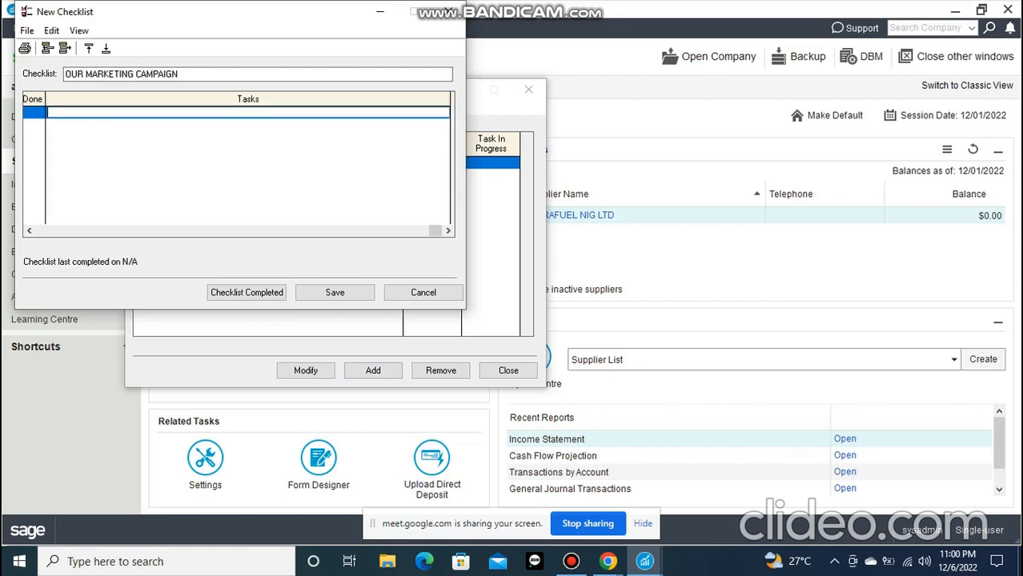
Rename the new checklist PROJECT 1
drag(181, 75, 64, 75)
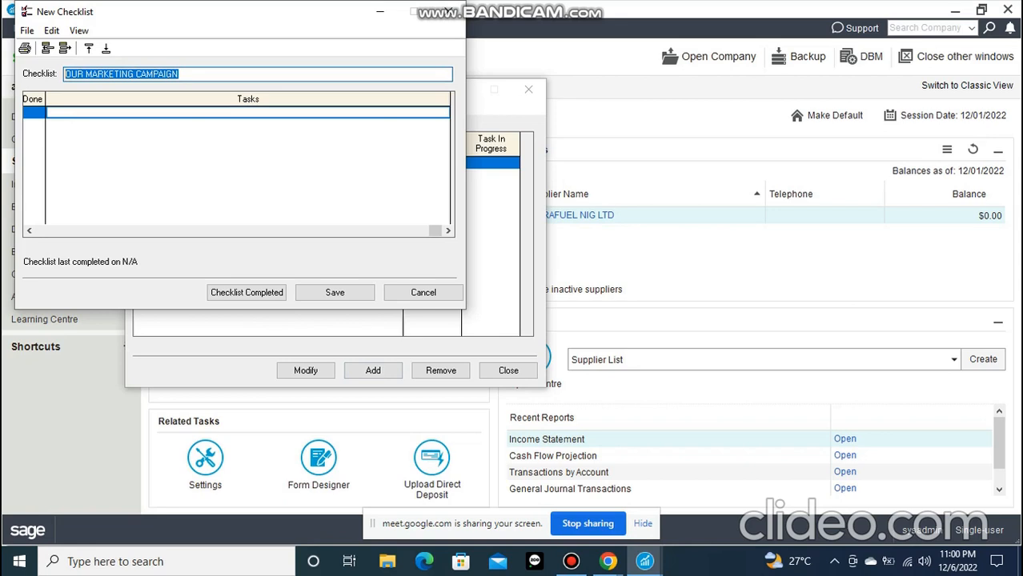
text(PROJE)
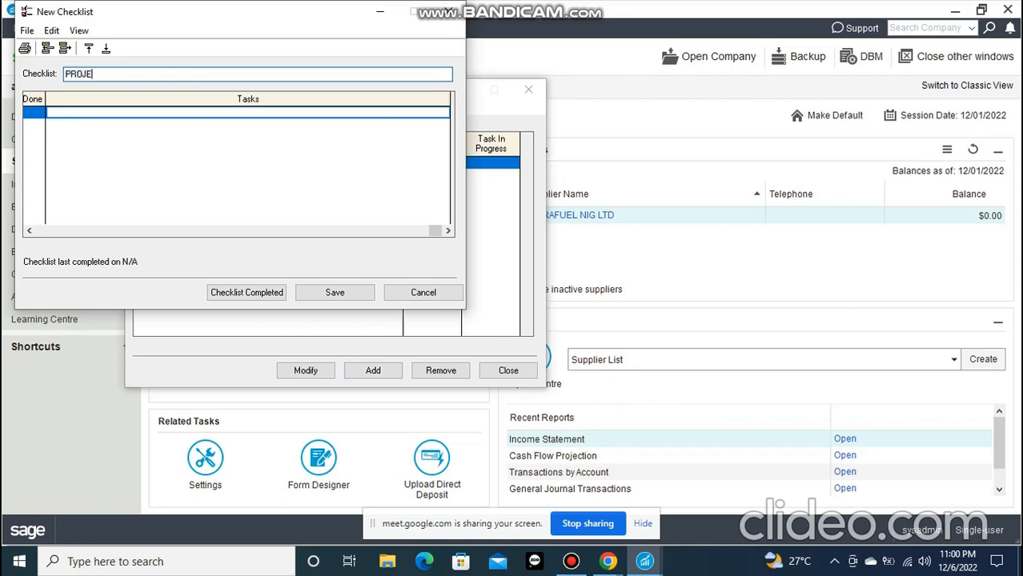
text(CT 1)
key(Tab)
Enter MARKETING CAMPAIGN as the first task of the PROJECT 1 checklist and mark it as done
text(MA)
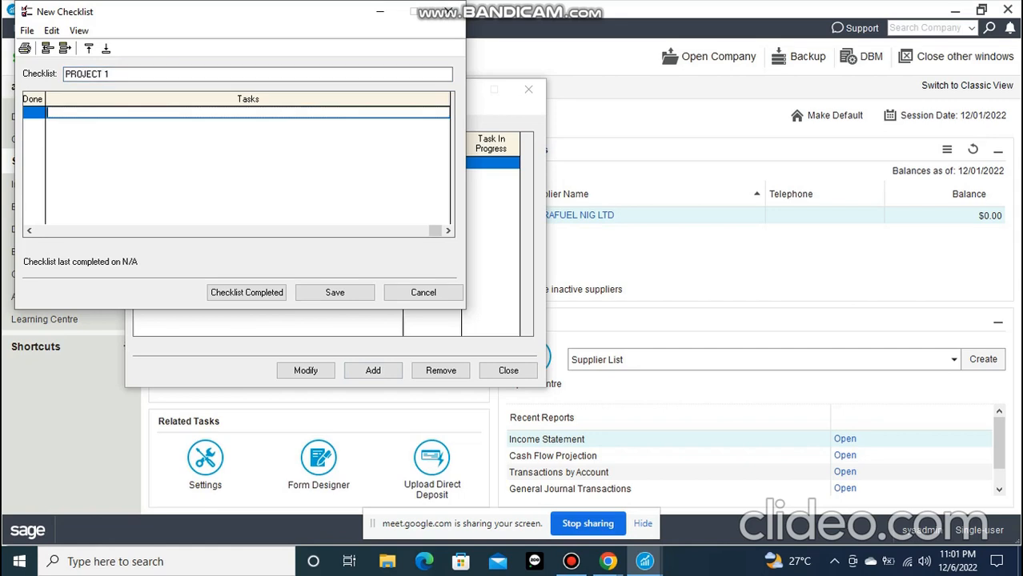
text(RKE)
text(TING )
text(()
key(BackSpace)
key(BackSpace)
text(CAMPAIGN)
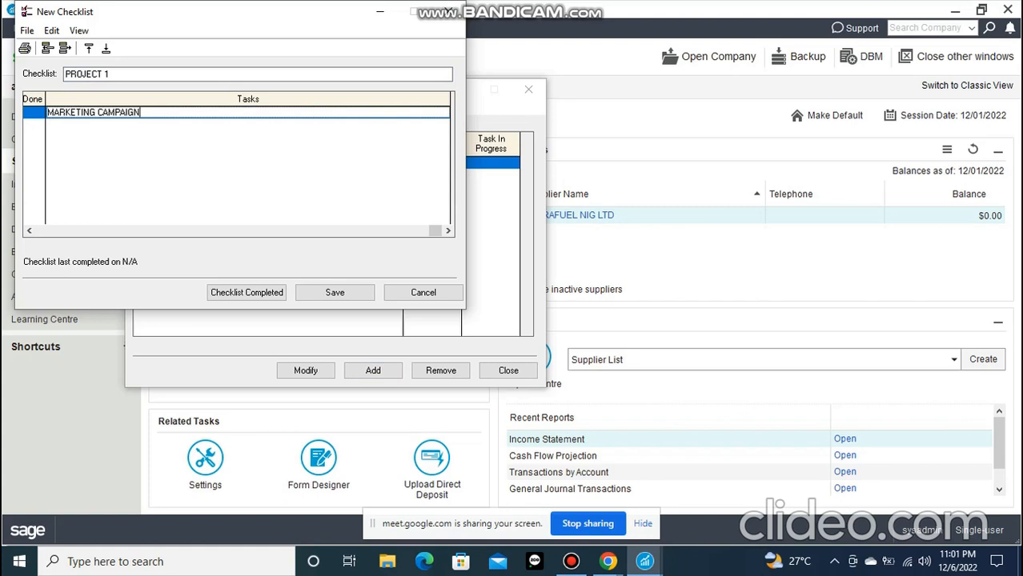
double_click(35, 113)
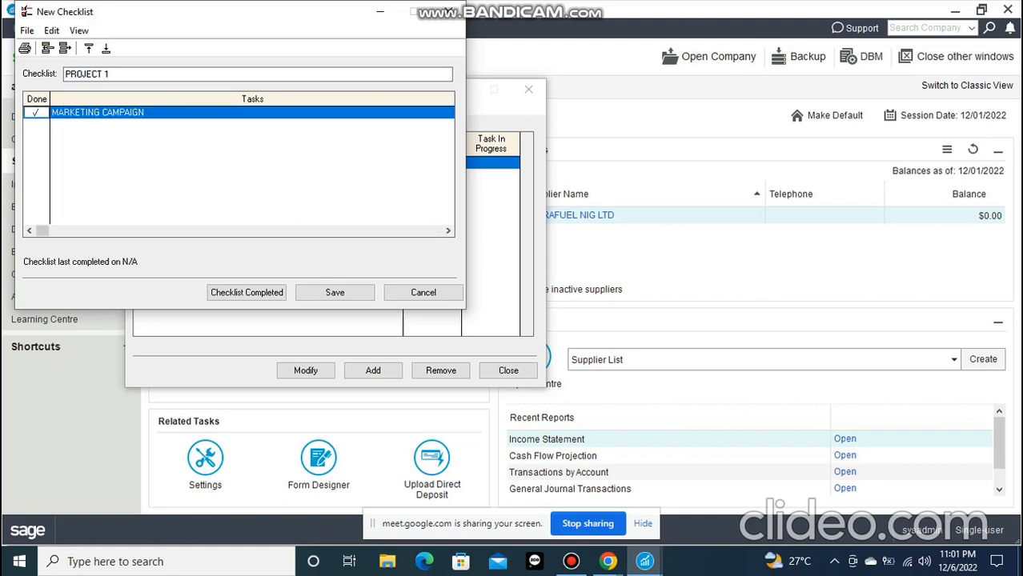
Save the new PROJECT 1 checklist and reopen it from the checklists list
click(35, 113)
click(335, 292)
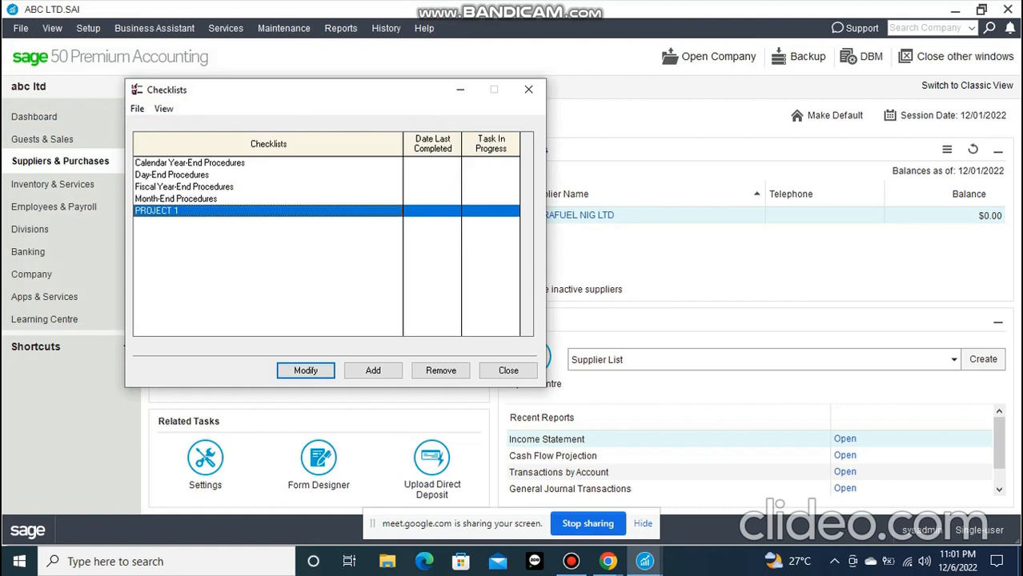
double_click(192, 211)
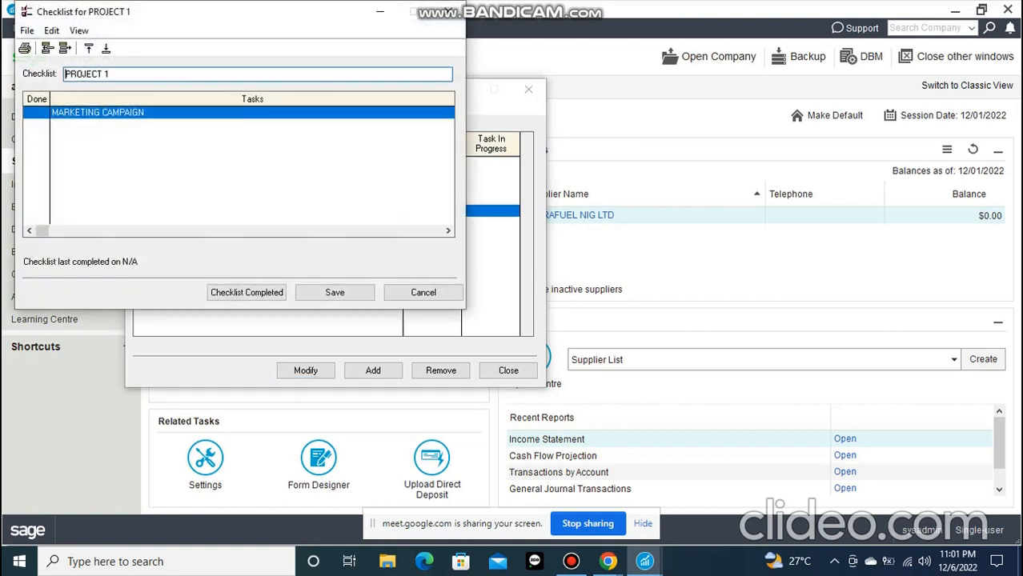
drag(42, 231, 435, 230)
click(400, 231)
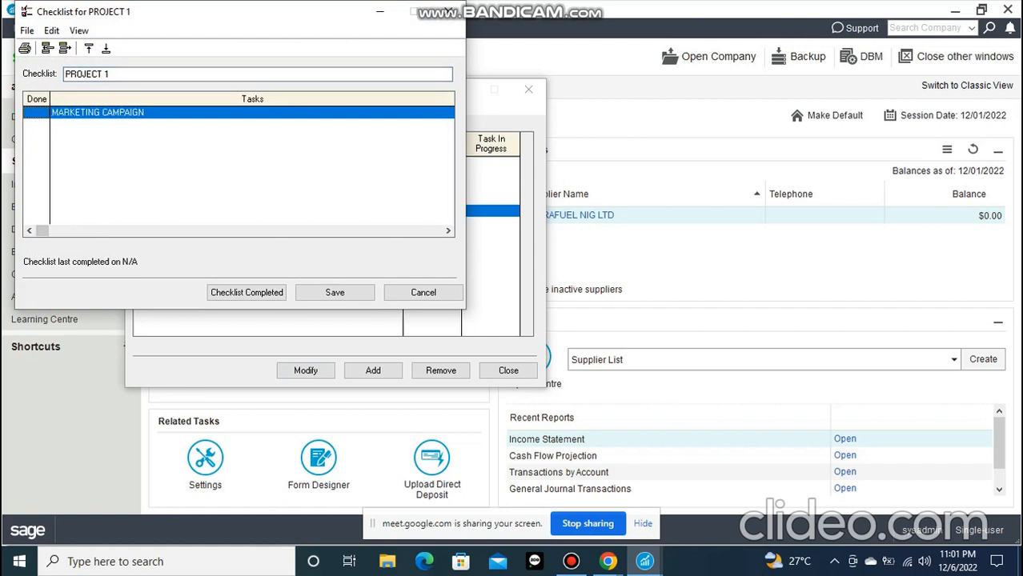
Mark the MARKETING CAMPAIGN task as done and save the PROJECT 1 checklist as completed
double_click(36, 112)
click(334, 292)
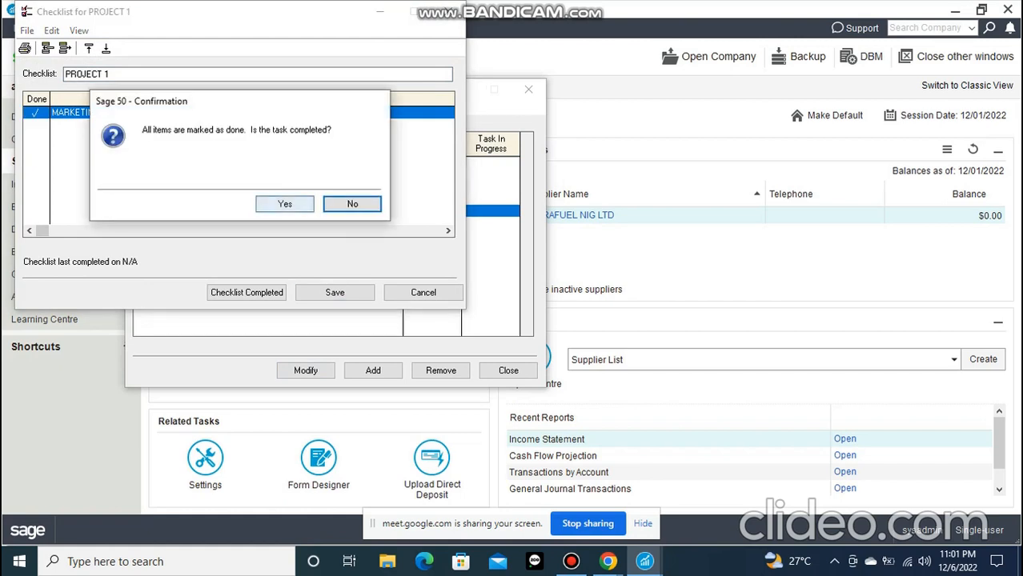
click(285, 205)
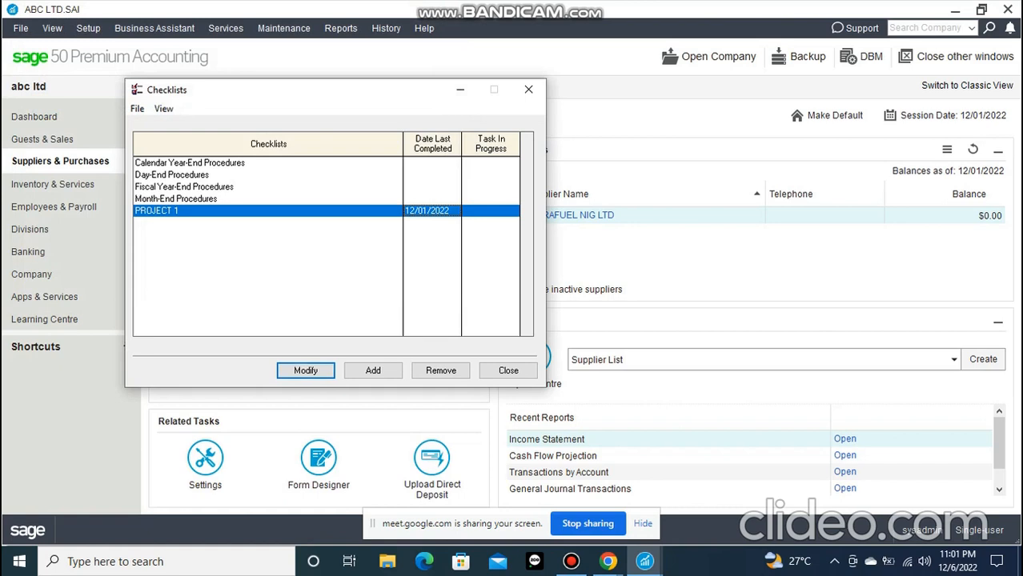
Reopen the PROJECT 1 checklist for modification and record the whole checklist as completed
click(163, 109)
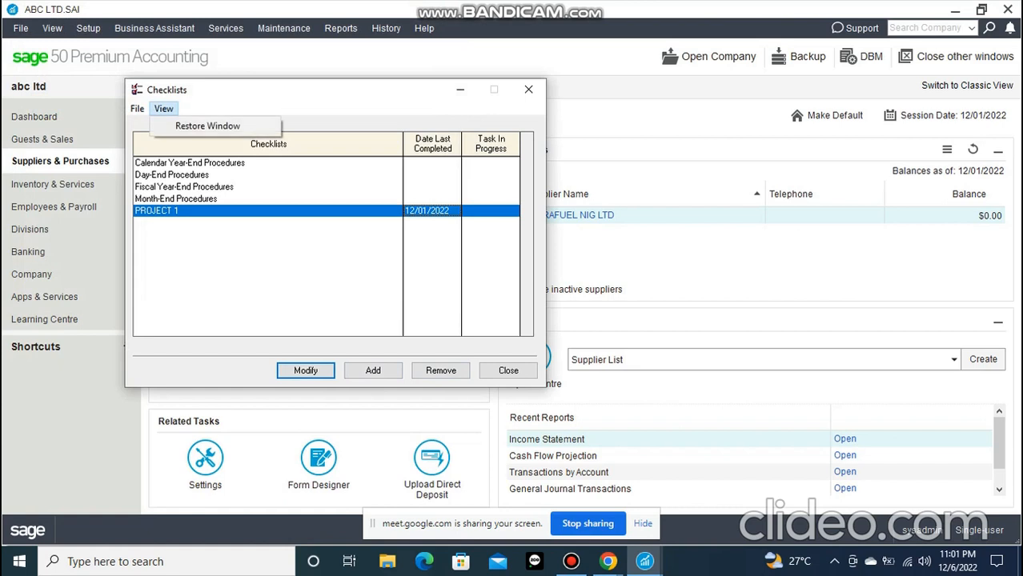
click(137, 109)
click(138, 109)
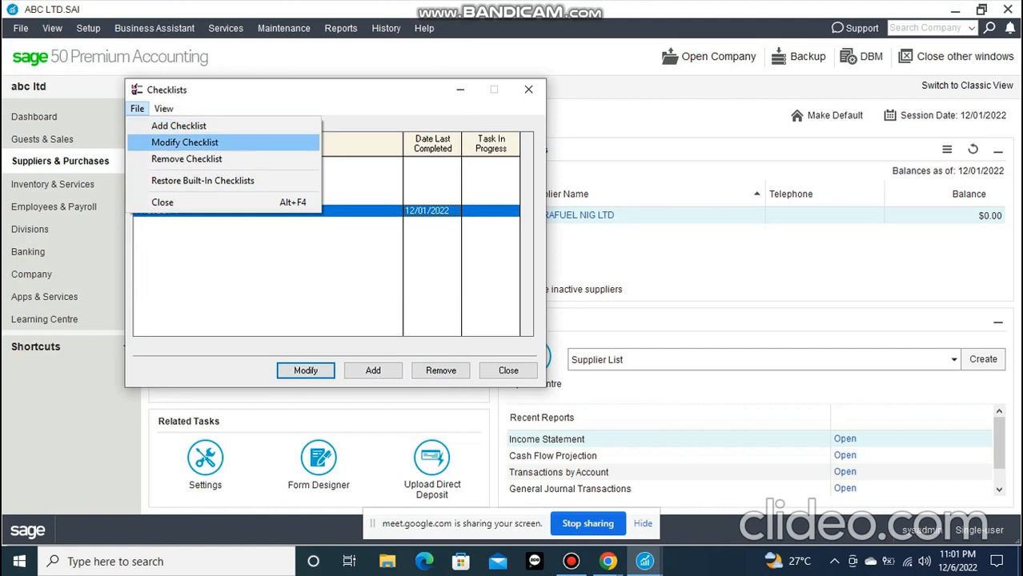
click(185, 143)
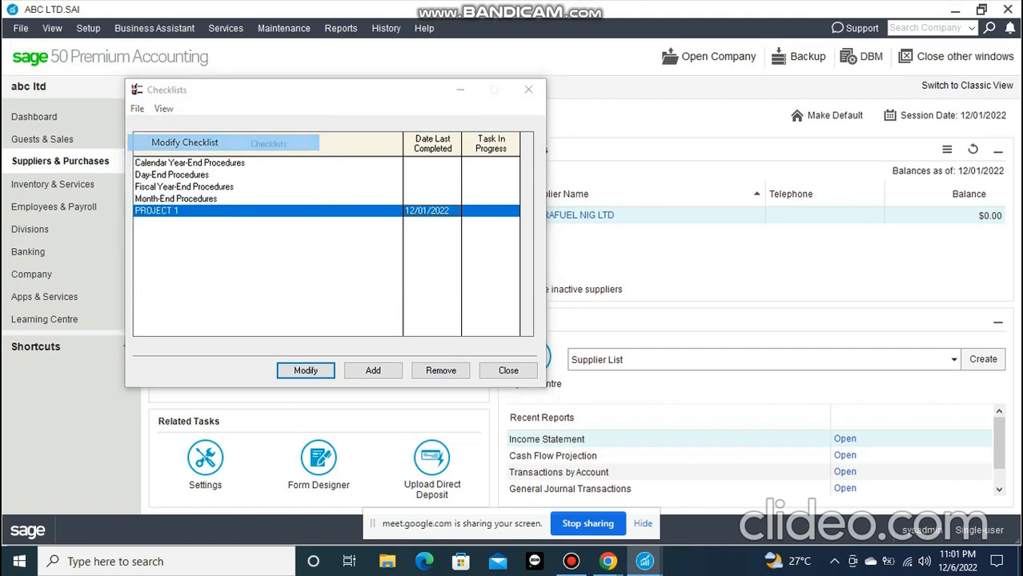
click(141, 112)
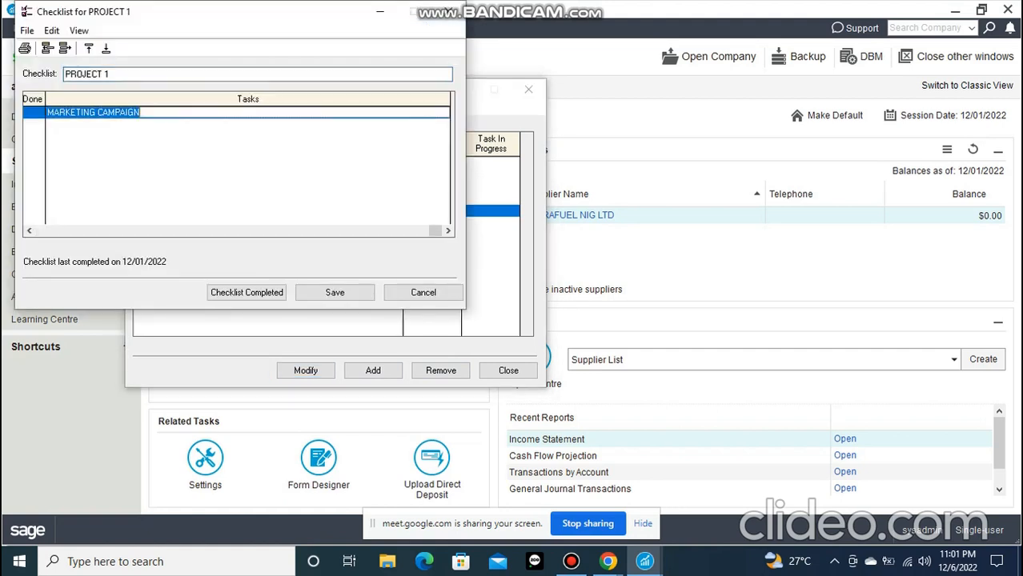
click(141, 112)
click(247, 293)
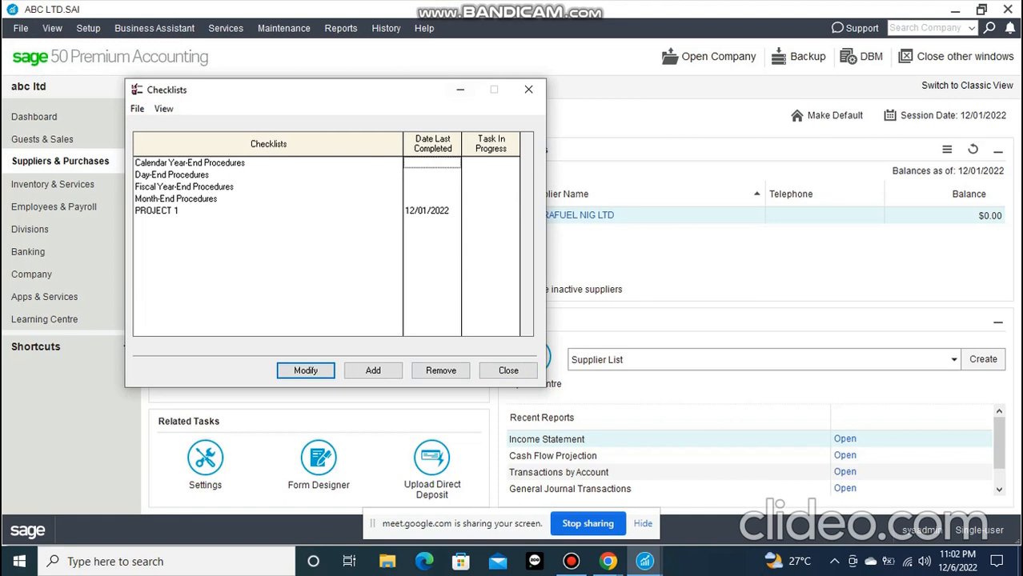
Close the Checklists window and go to the Dashboard page, clearing the screen recorder window out of the way
click(508, 370)
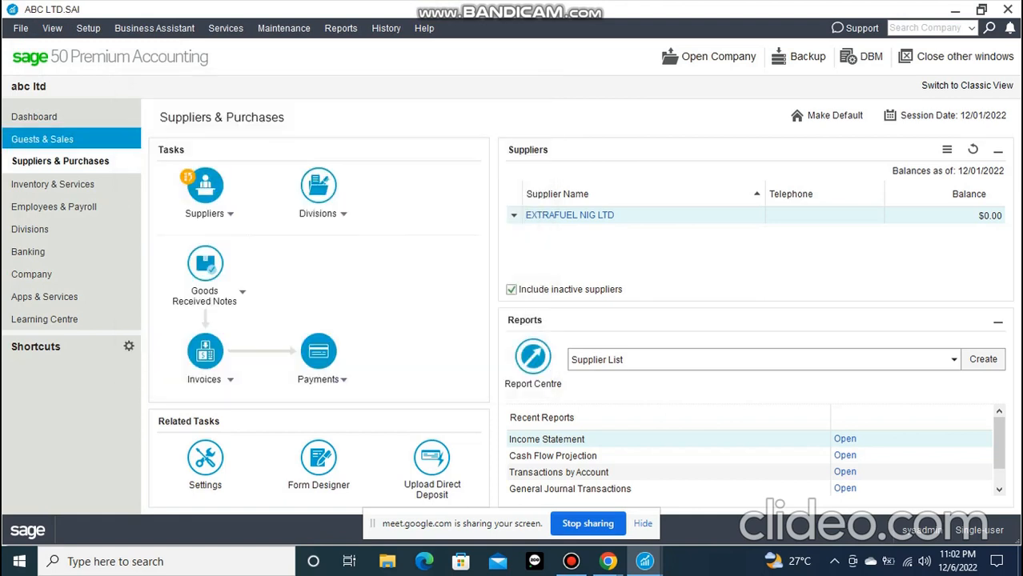
click(48, 117)
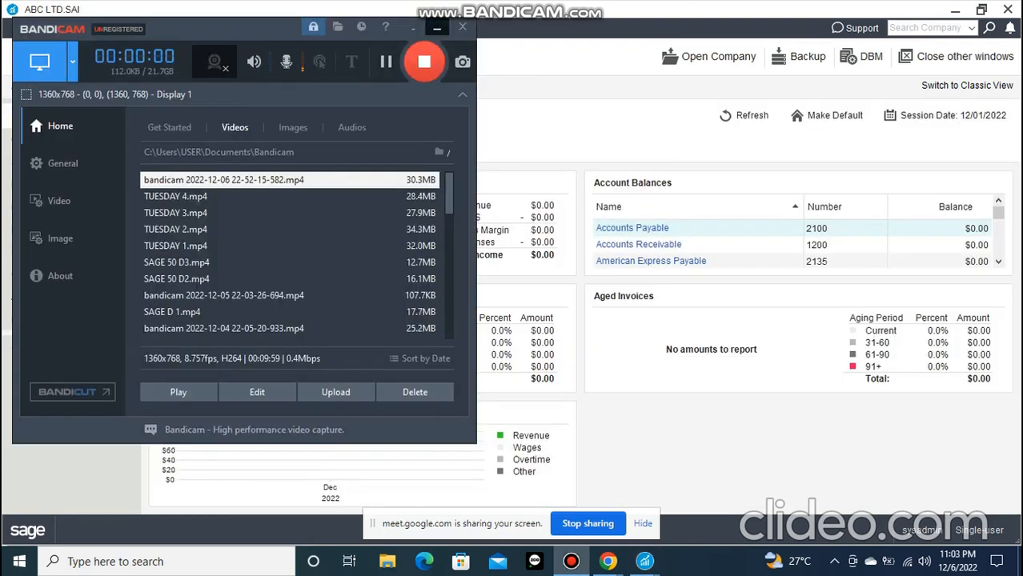
click(436, 26)
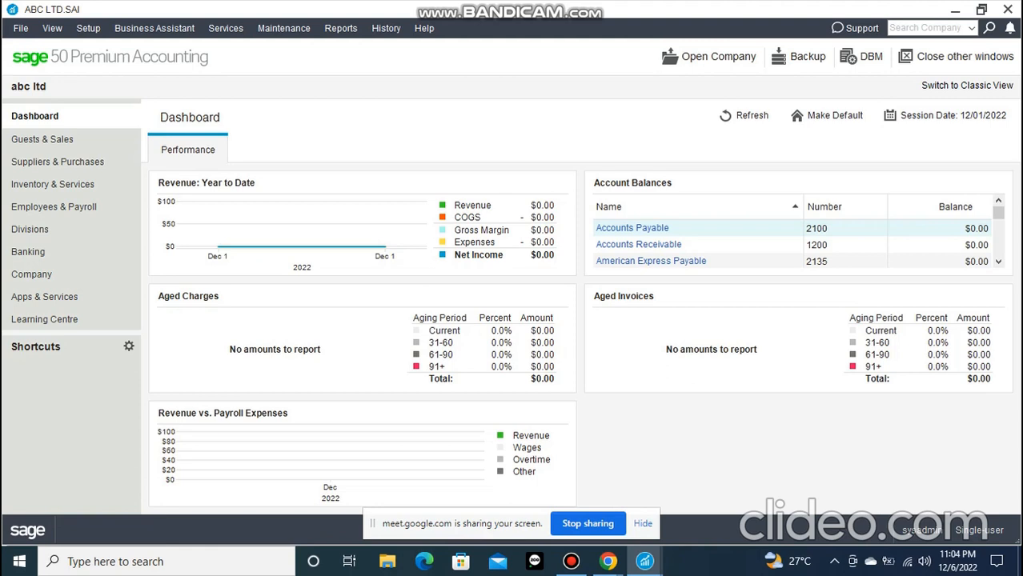
key(alt)
key(Right)
key(Right)
key(Right)
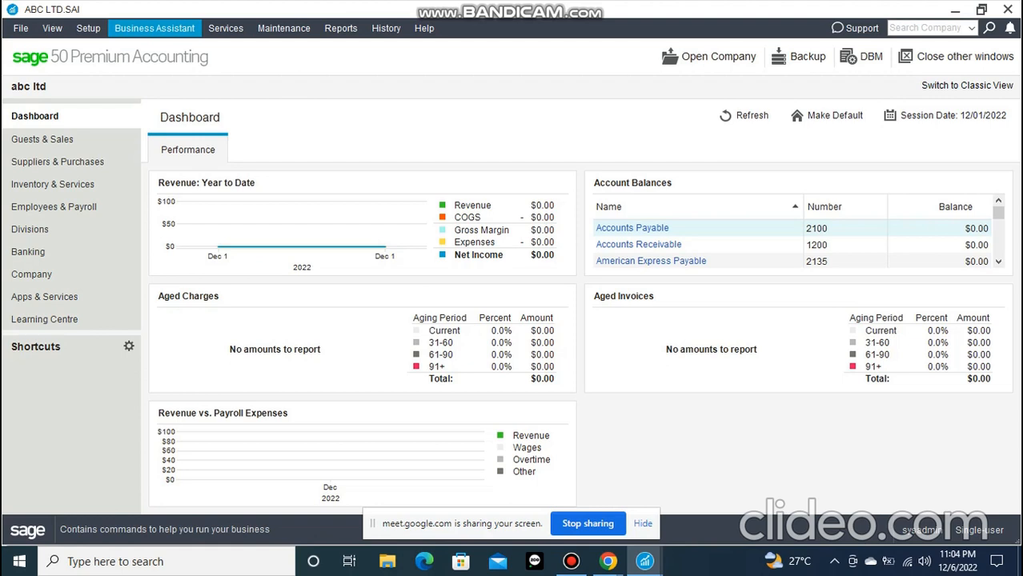
key(Left)
key(Left)
key(Left)
key(Right)
key(Right)
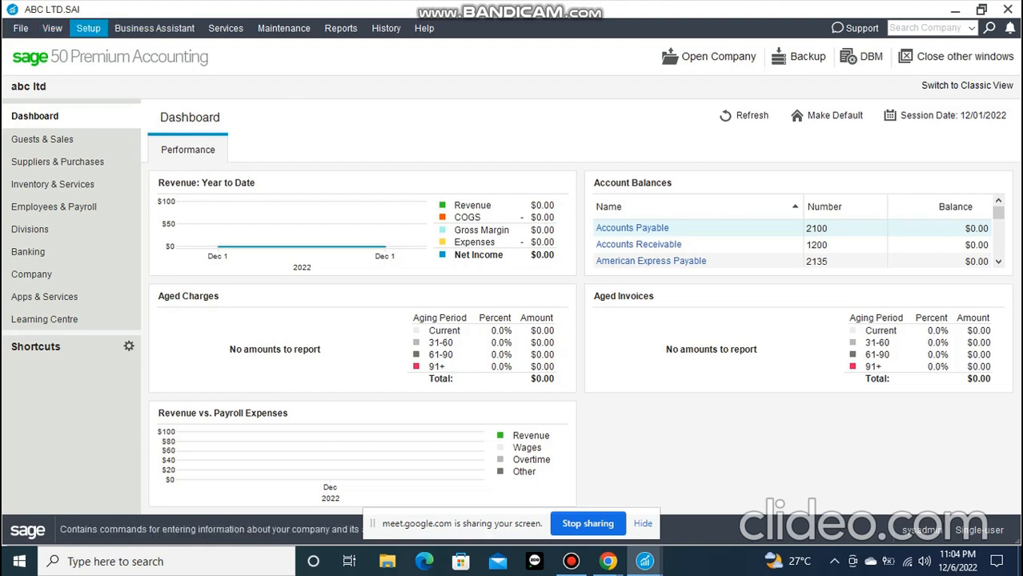
key(Right)
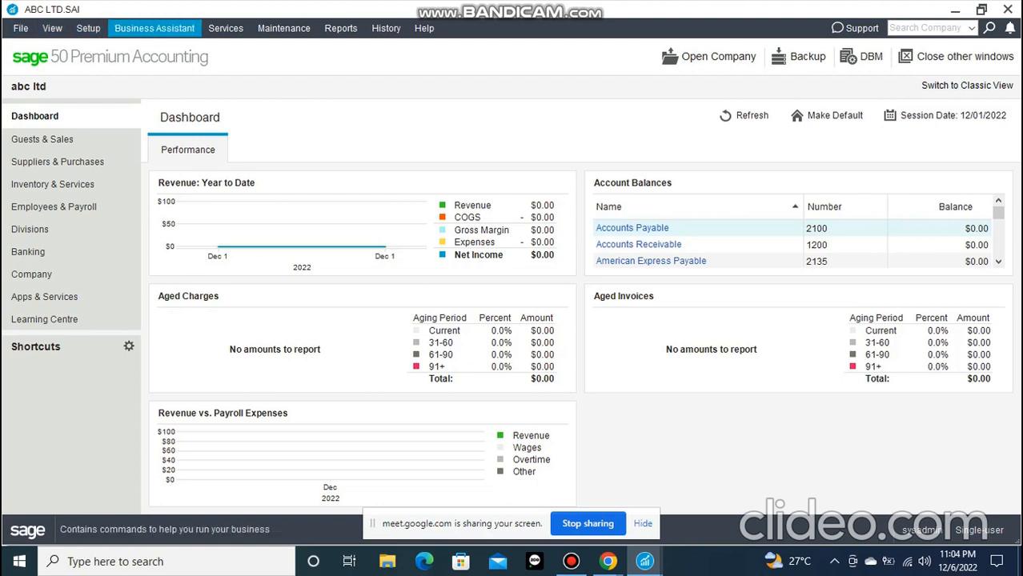
key(Right)
key(Right)
key(Right)
click(226, 28)
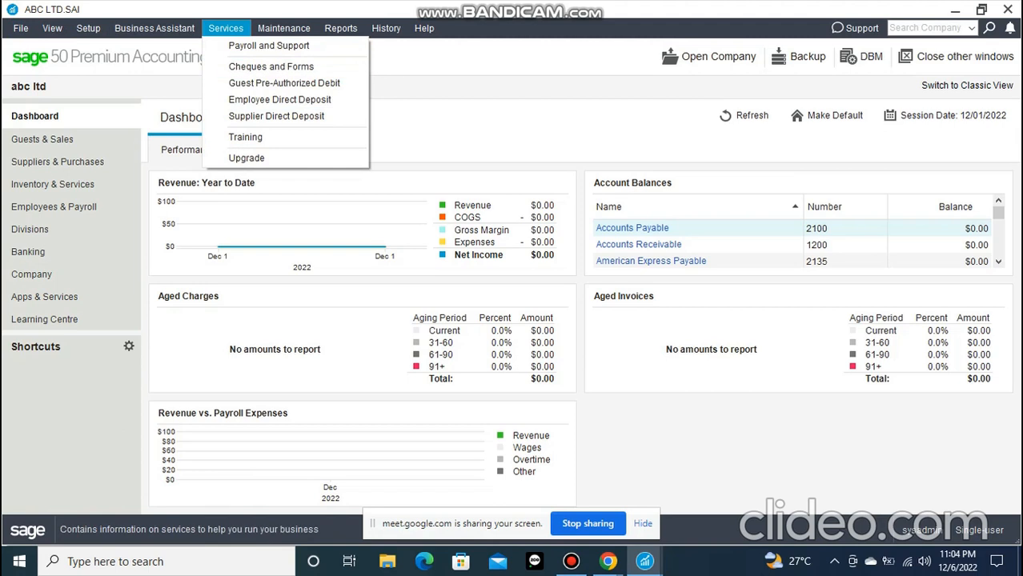
mouse_move(283, 28)
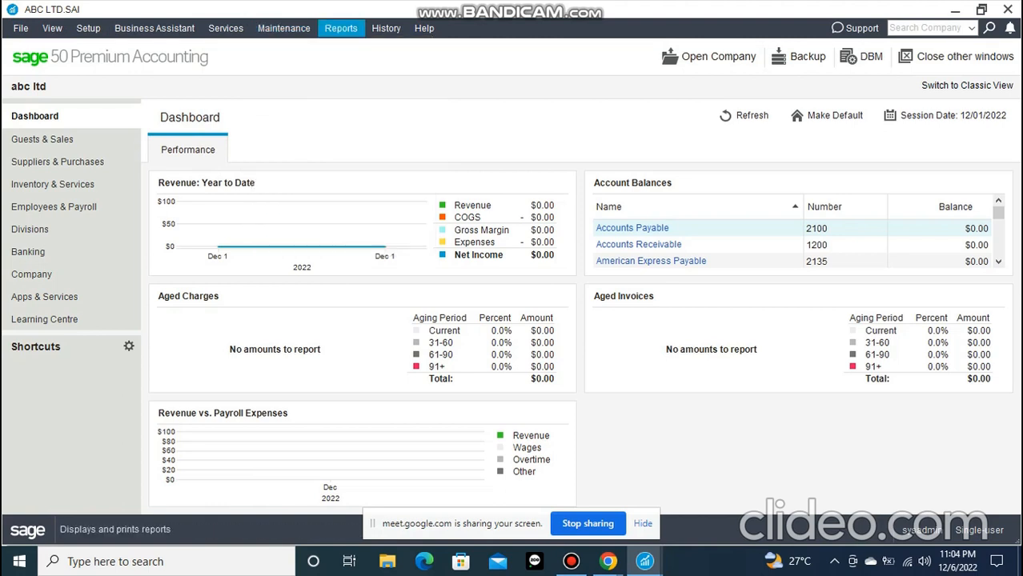
Open the Tax report's options for review and close them without creating the report
click(341, 28)
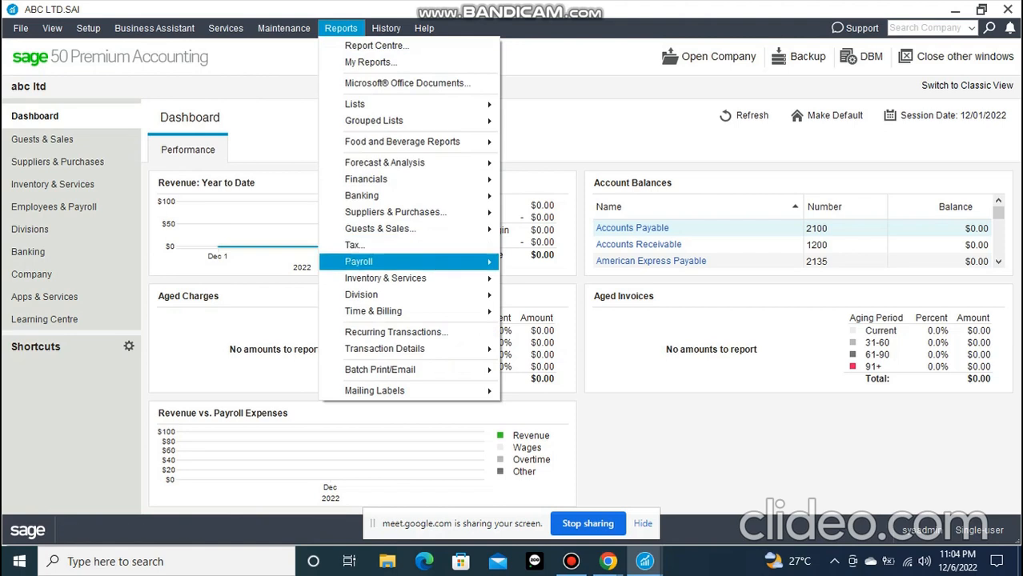
click(354, 245)
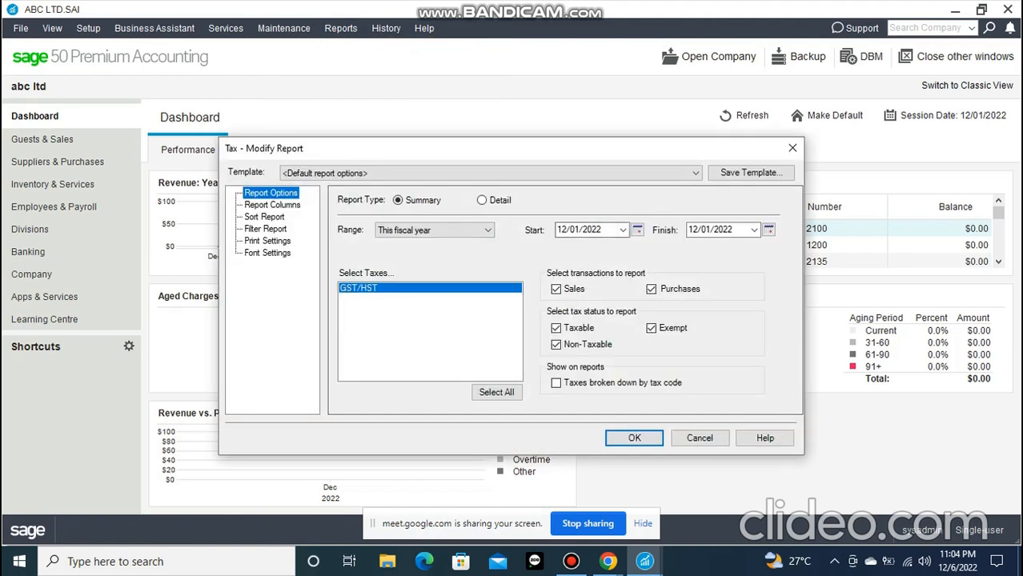
click(792, 148)
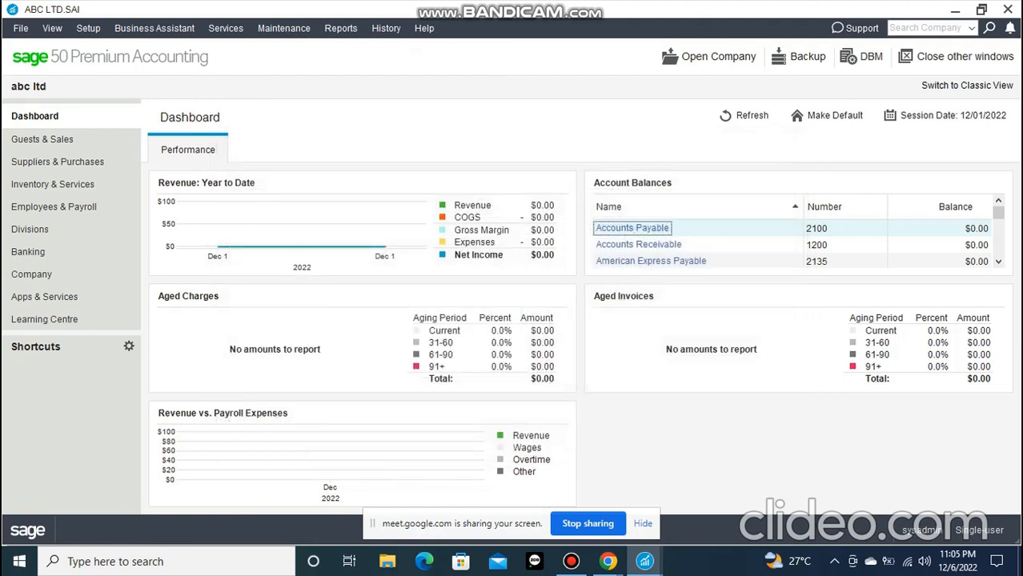
Review the history commands, the Company page with its General Journal options, and the view commands
click(385, 28)
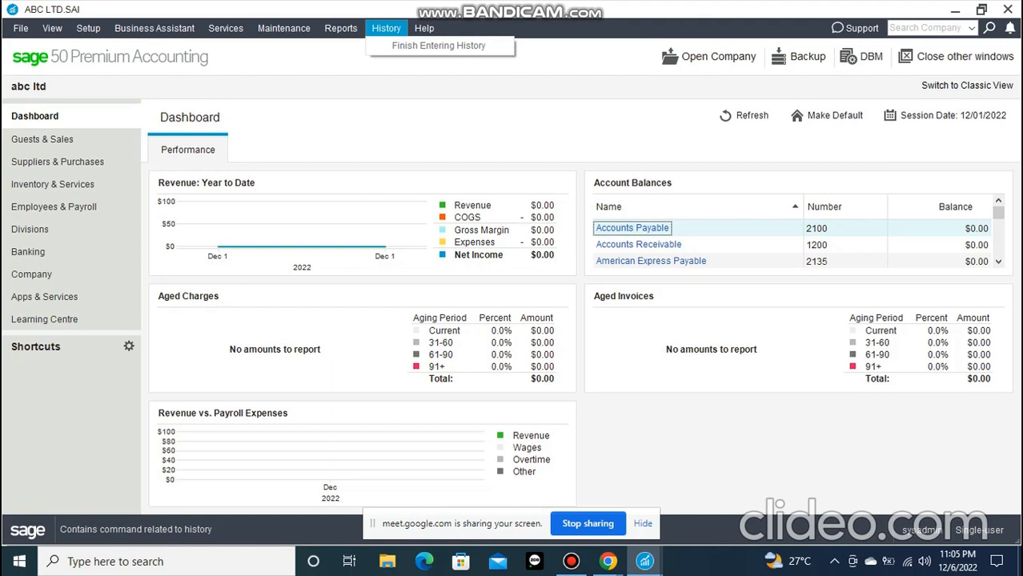
click(439, 45)
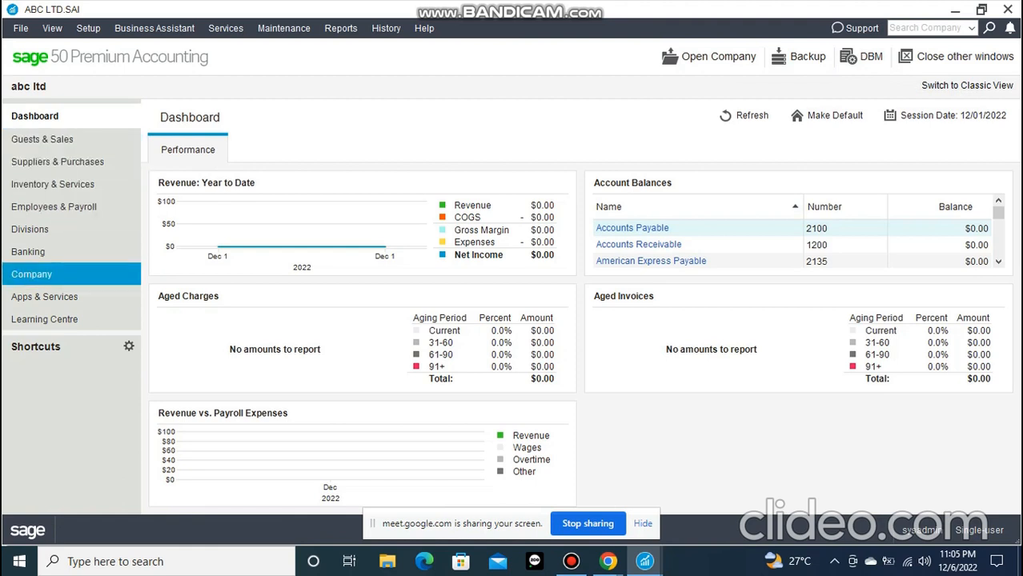
click(31, 274)
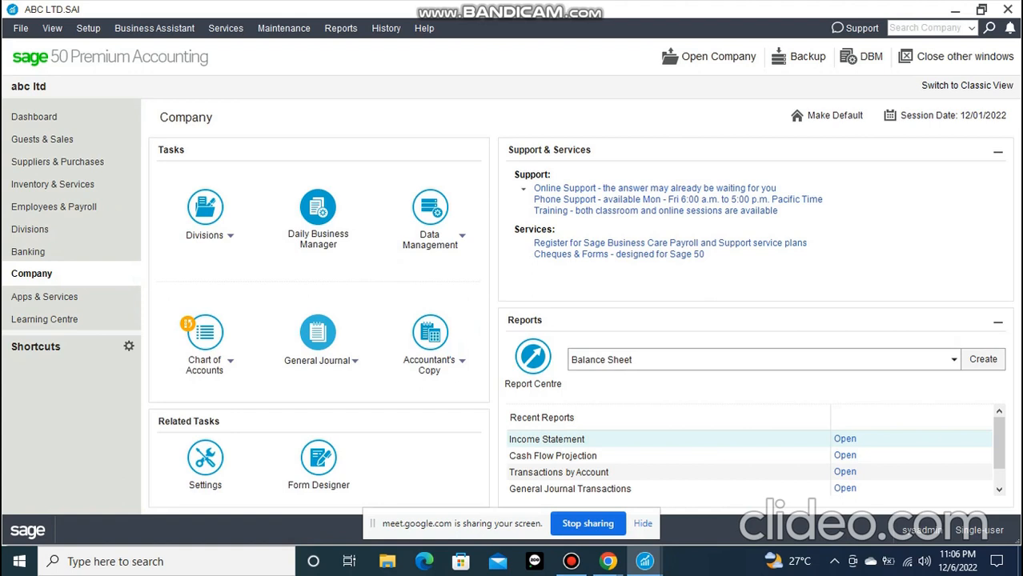
click(355, 361)
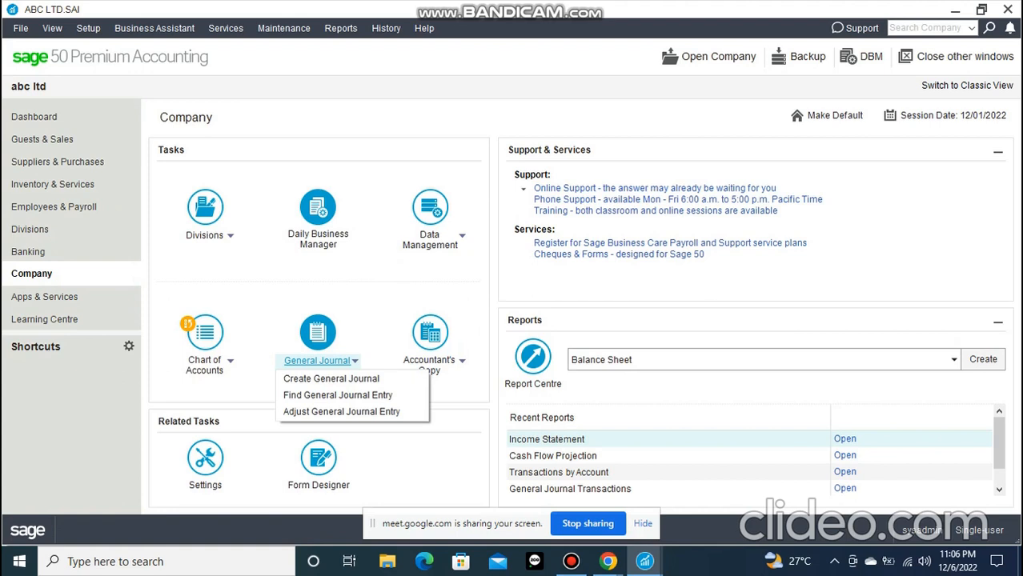
click(52, 29)
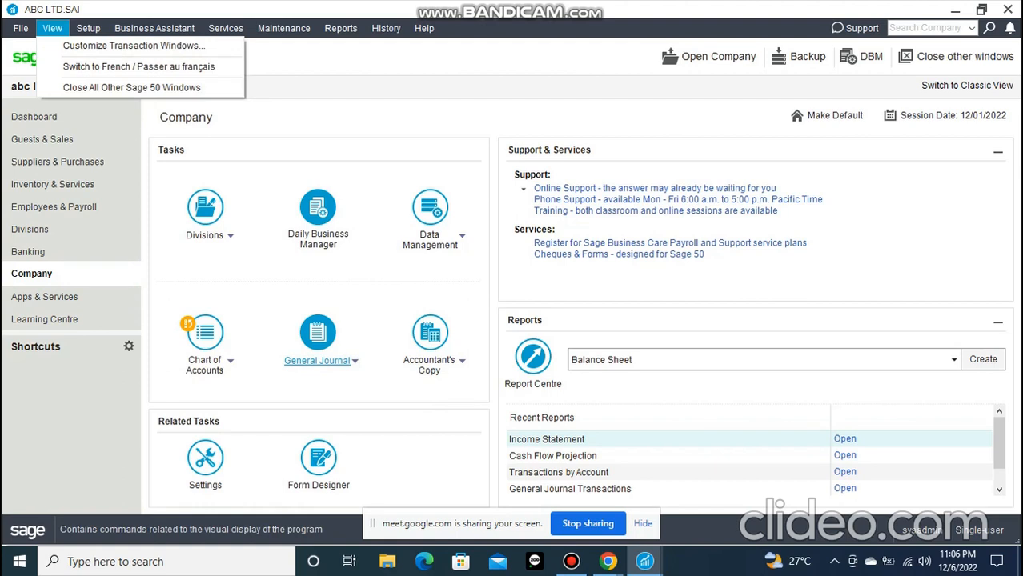
key(Escape)
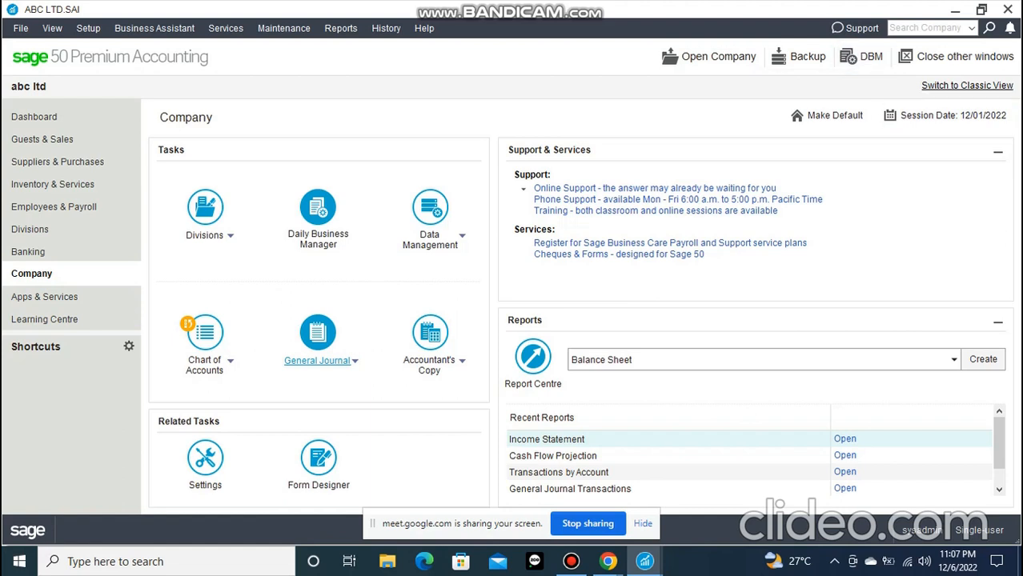
Close the open Daily Business Manager window and switch the home window to Classic View
click(967, 85)
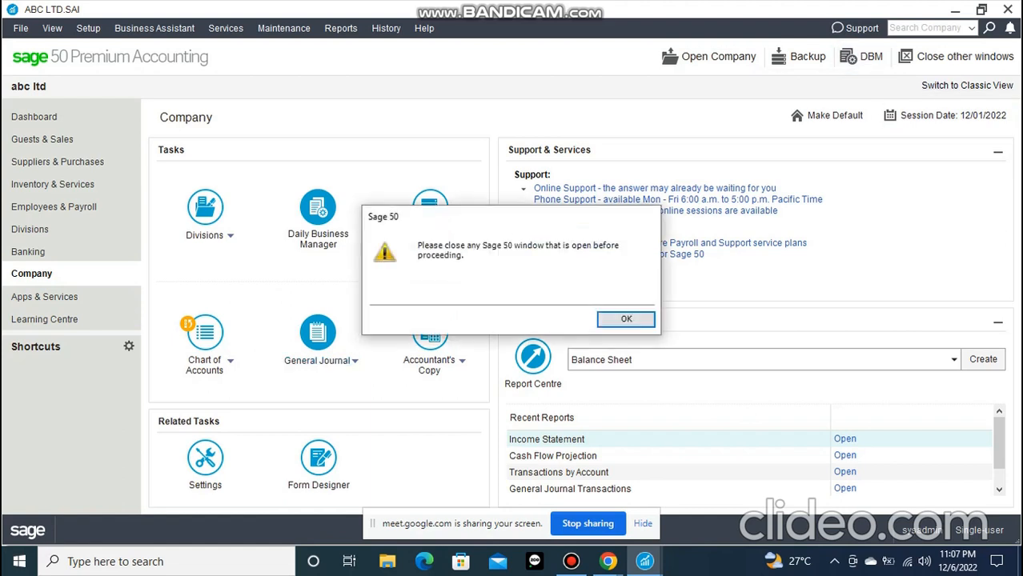
click(625, 318)
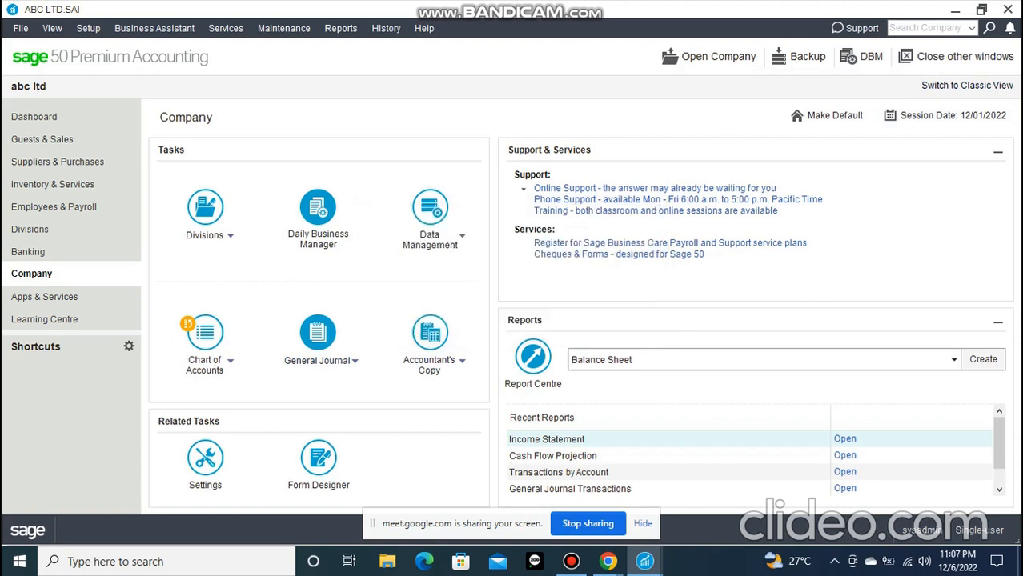
mouse_move(644, 561)
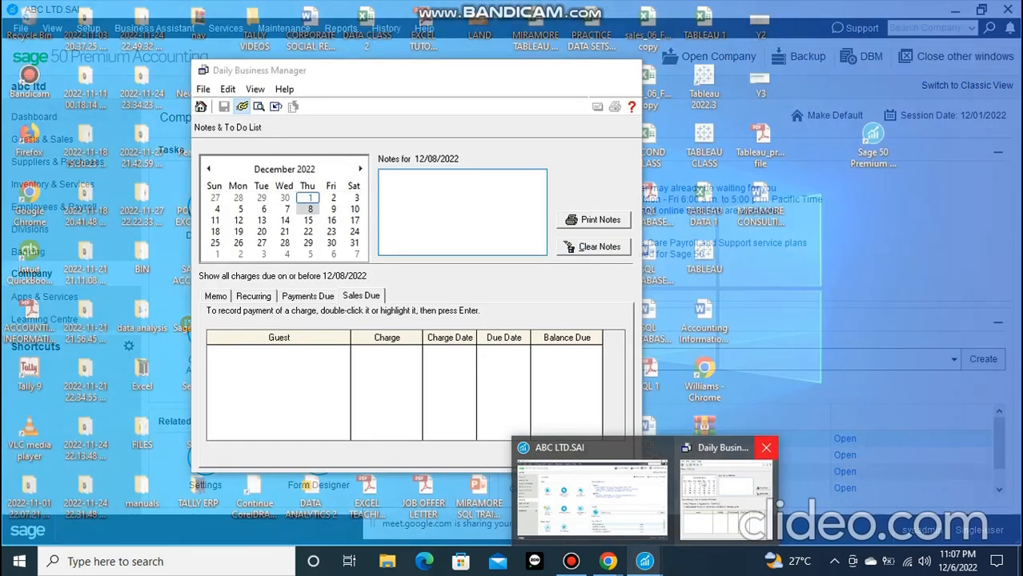
click(764, 447)
click(966, 85)
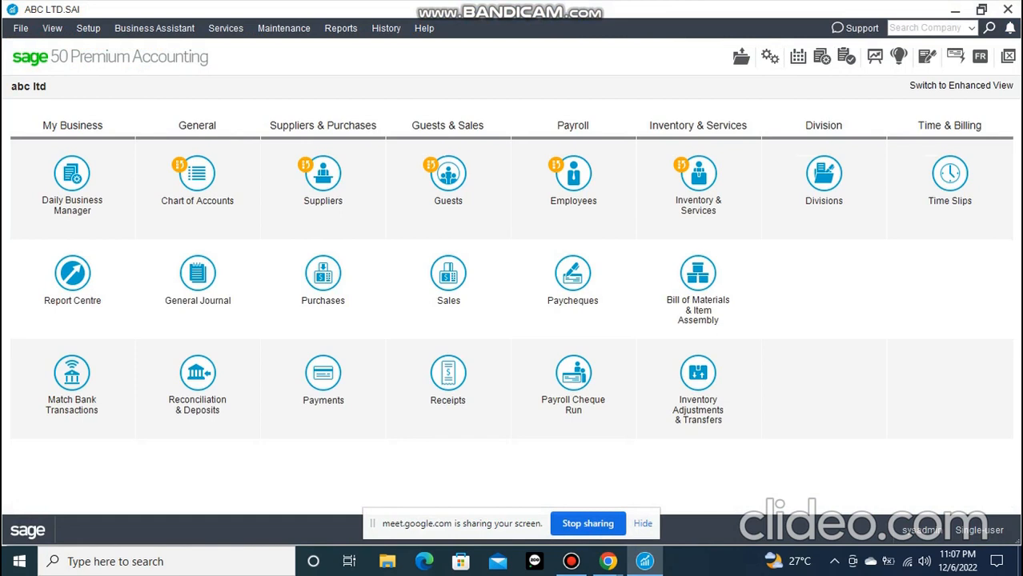
Switch to Chrome and bring up the Google Meet tab to check the meeting
click(385, 28)
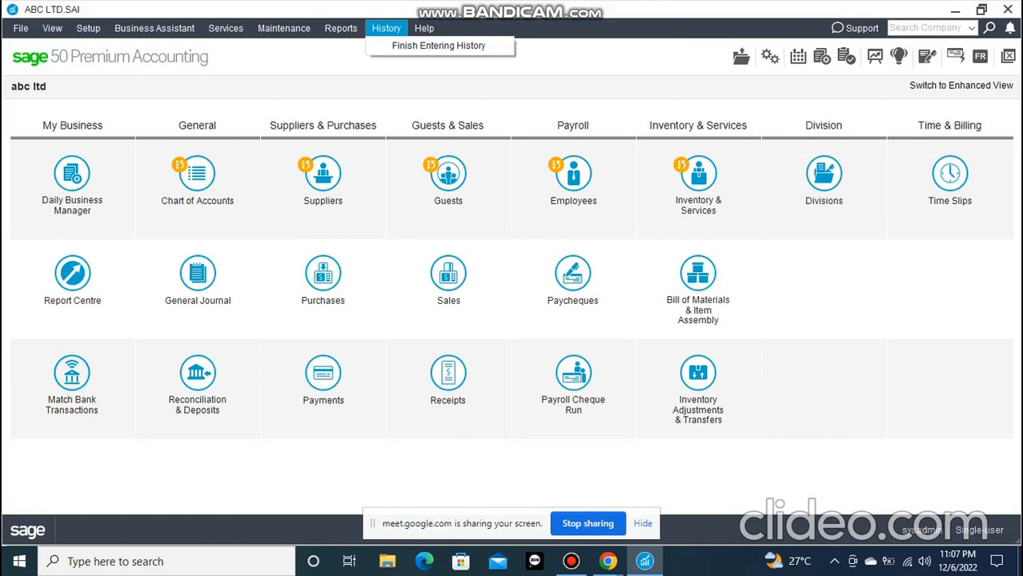
click(608, 562)
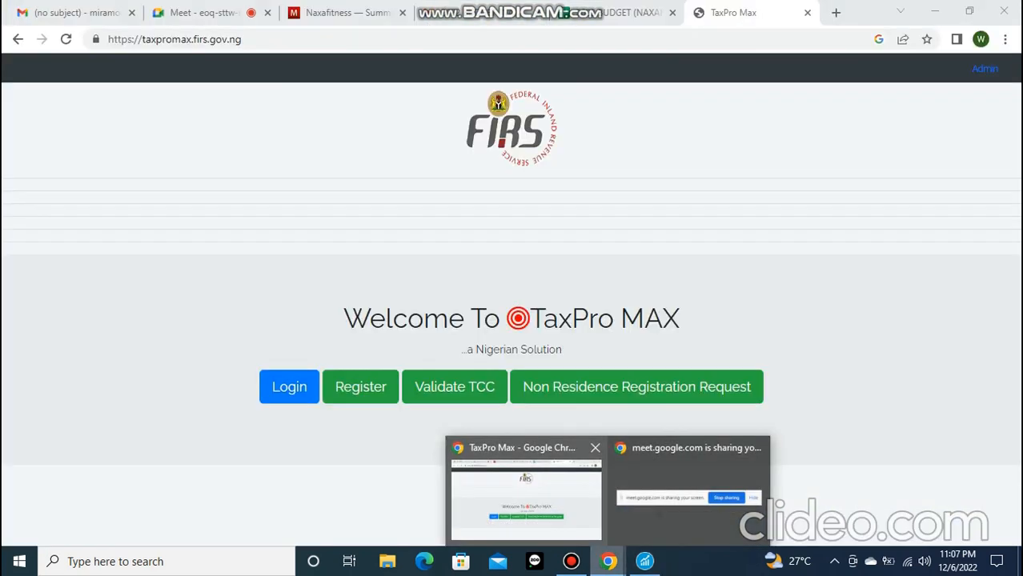
click(526, 497)
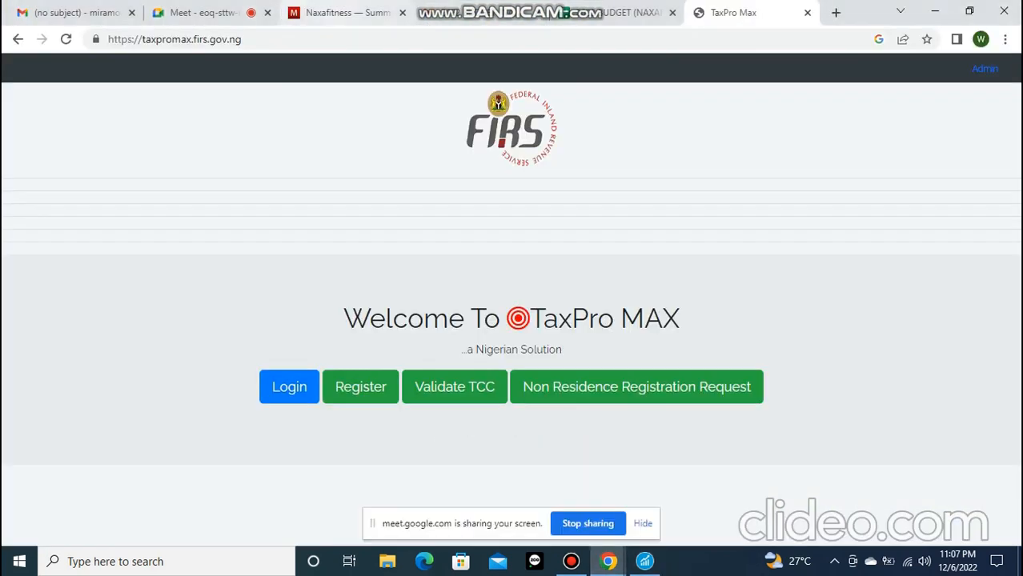
click(222, 12)
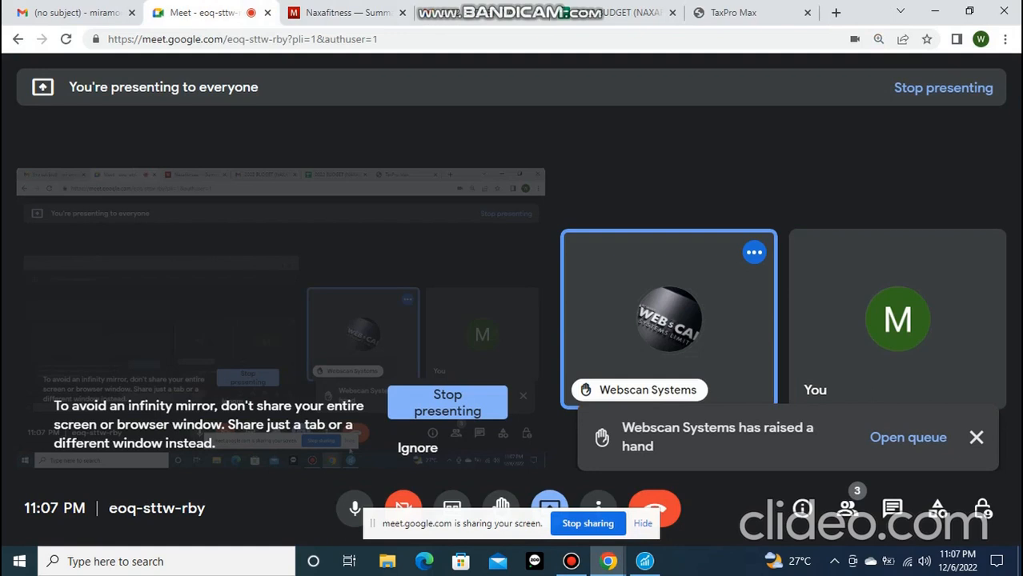
Return to Sage 50 and switch the home window back to Enhanced View
click(645, 562)
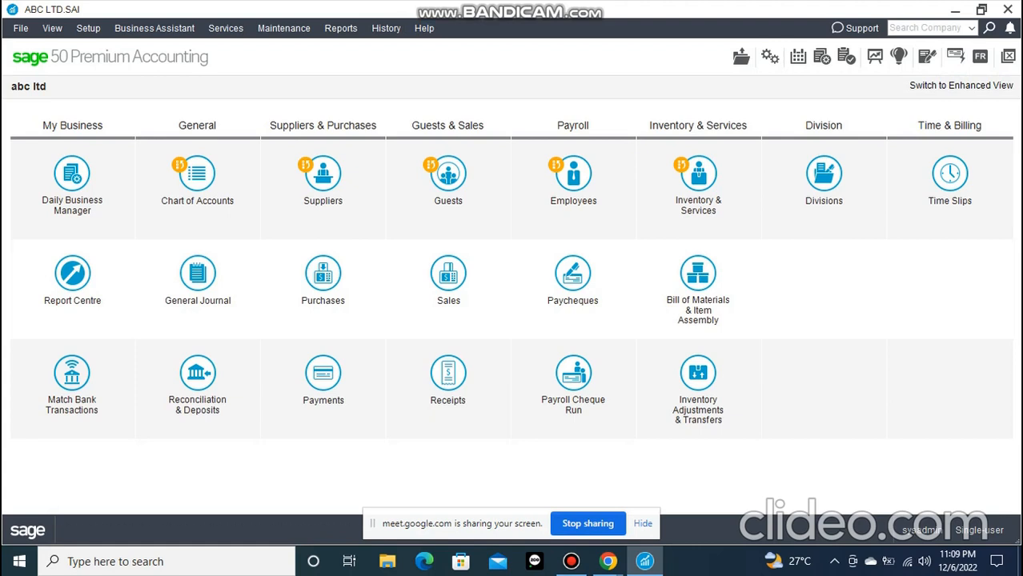
click(961, 85)
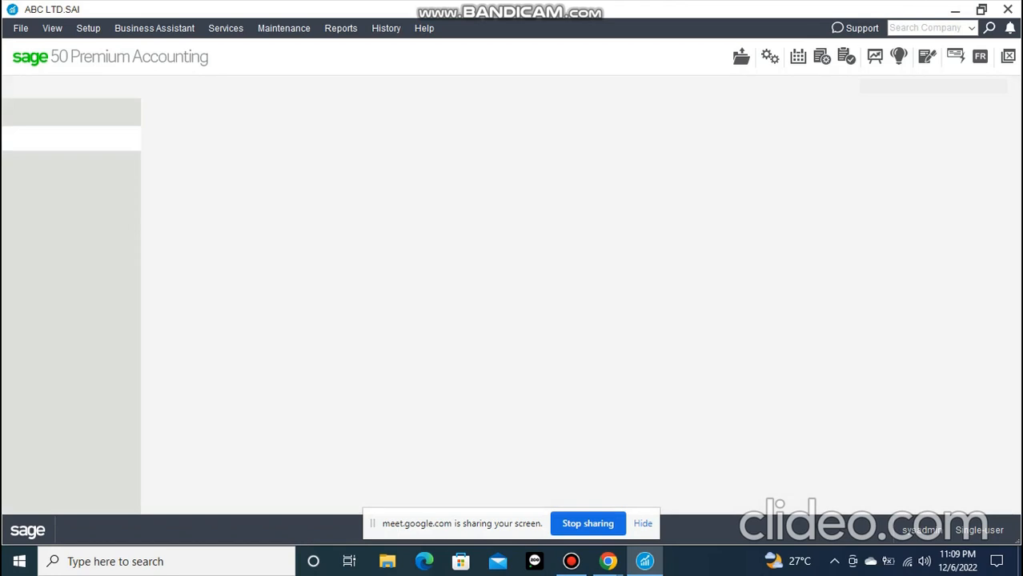
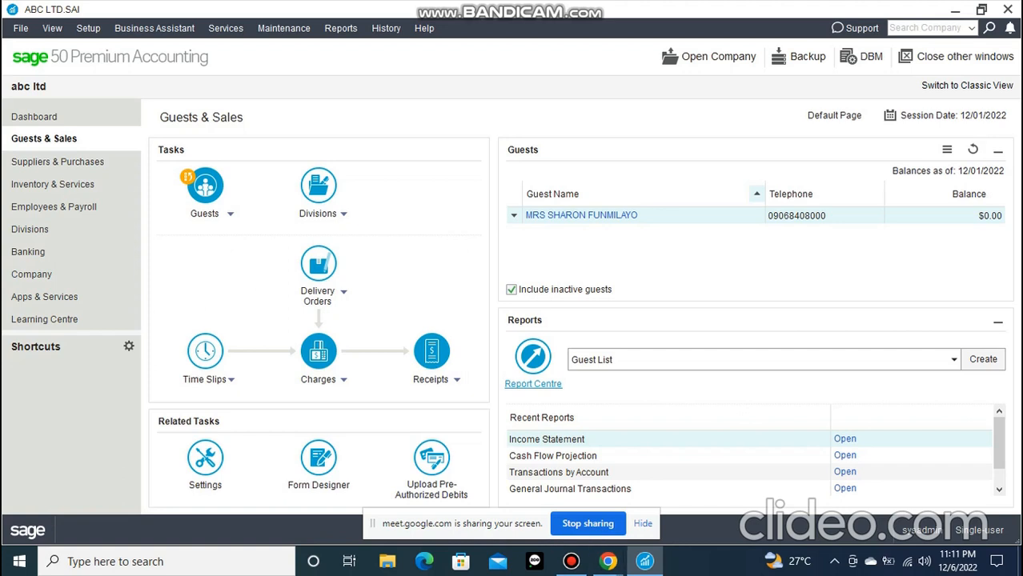
Look through the Suppliers & Purchases, Inventory & Services, Employees & Payroll, Divisions and Banking pages
click(61, 162)
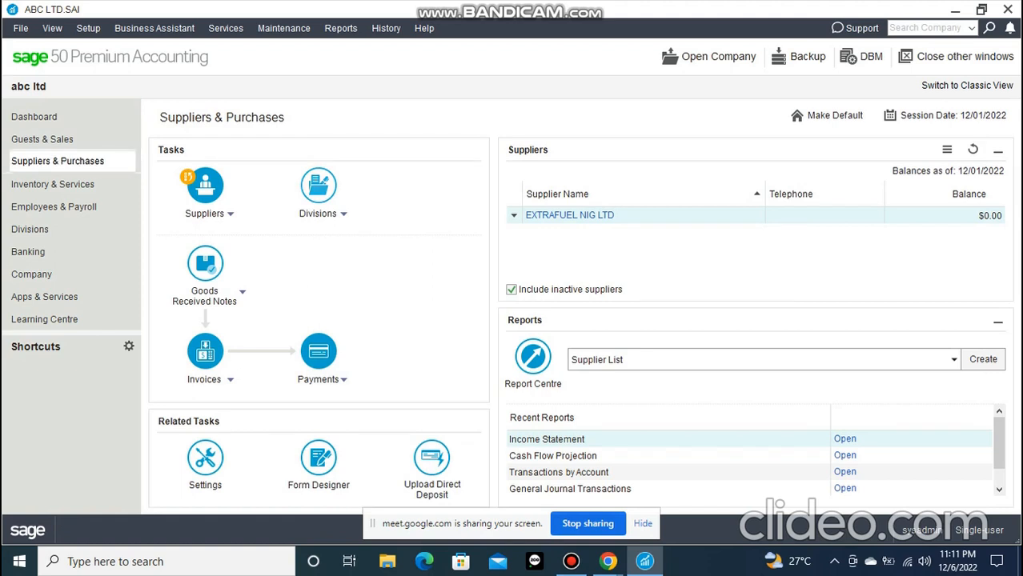
click(53, 184)
click(55, 207)
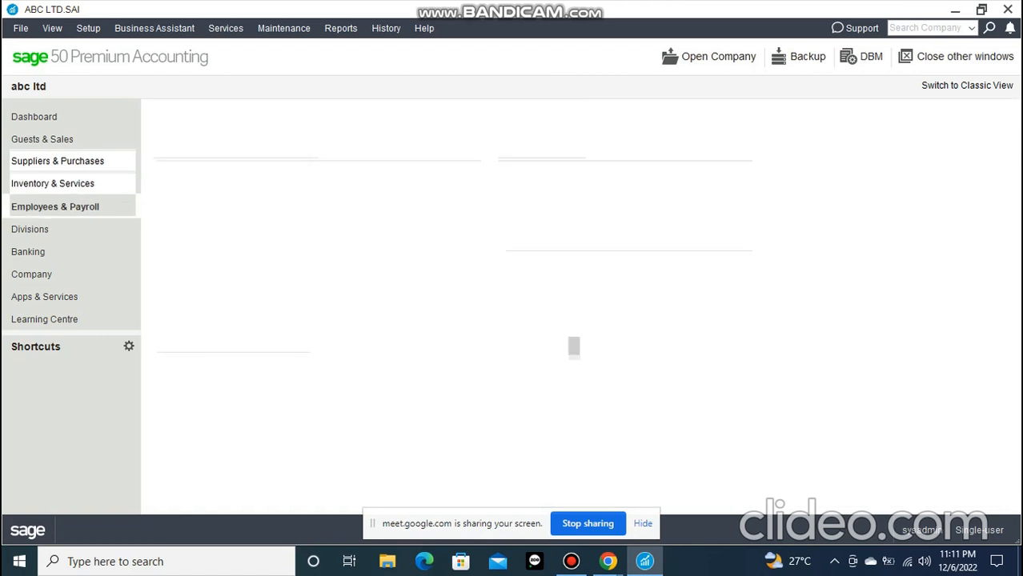
click(30, 229)
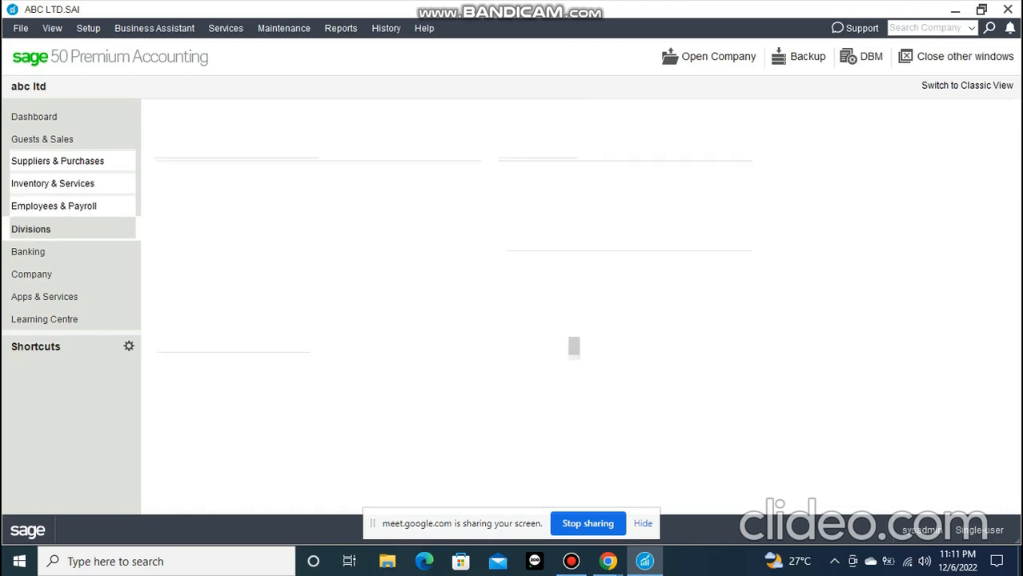
click(29, 252)
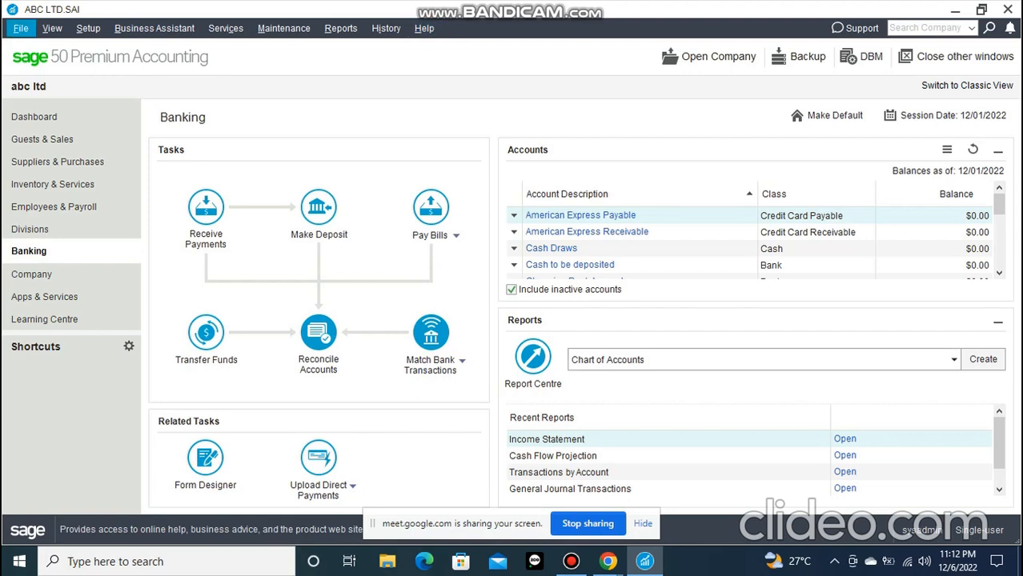
key(alt)
key(alt)
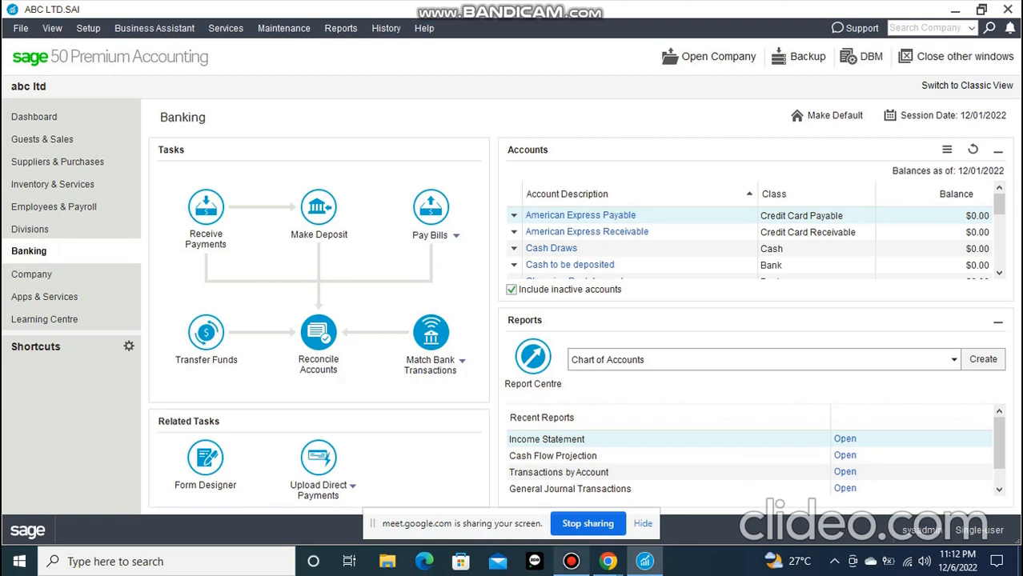
Switch to the Google Meet tab in Chrome and check the speaker volume for the meeting
click(570, 562)
click(571, 562)
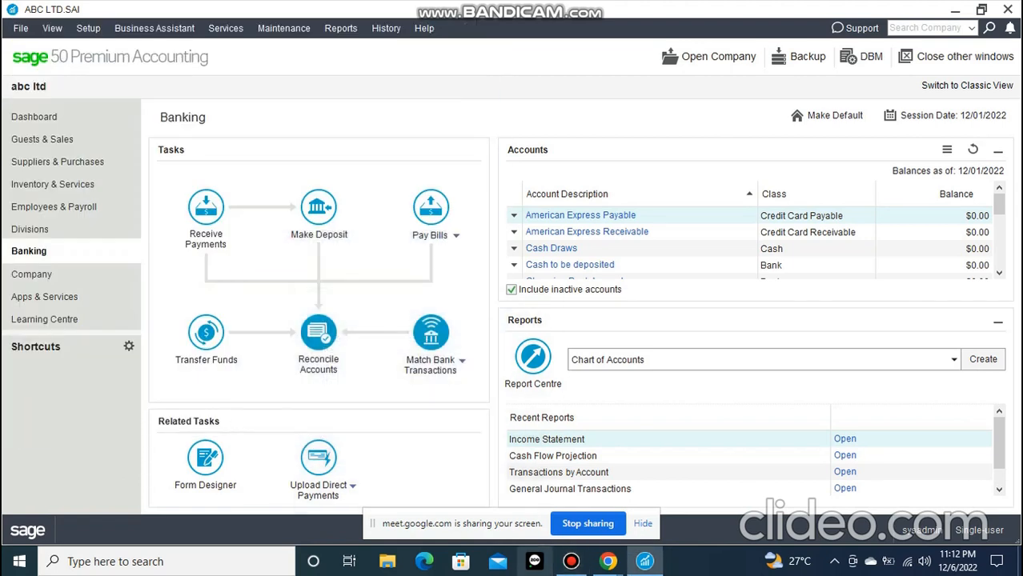
mouse_move(608, 562)
click(519, 424)
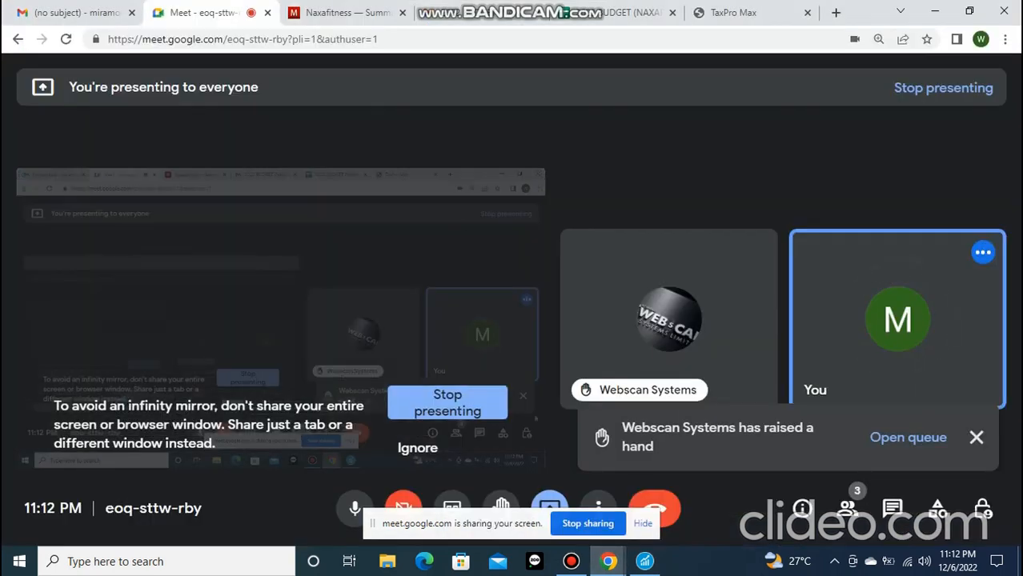
click(925, 562)
click(925, 562)
click(925, 561)
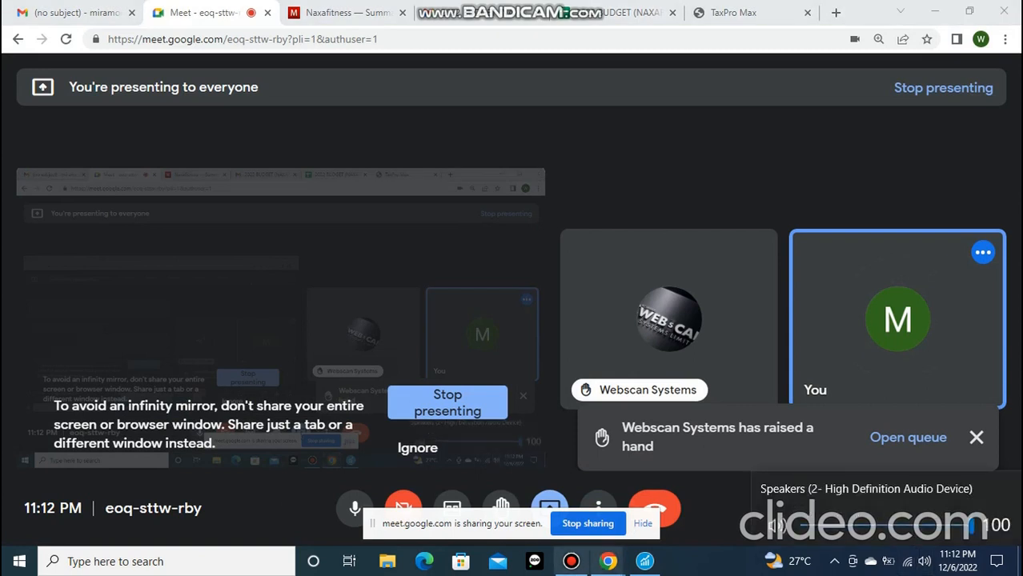
Return to Sage 50 and keep the Bandicam window minimized
click(571, 562)
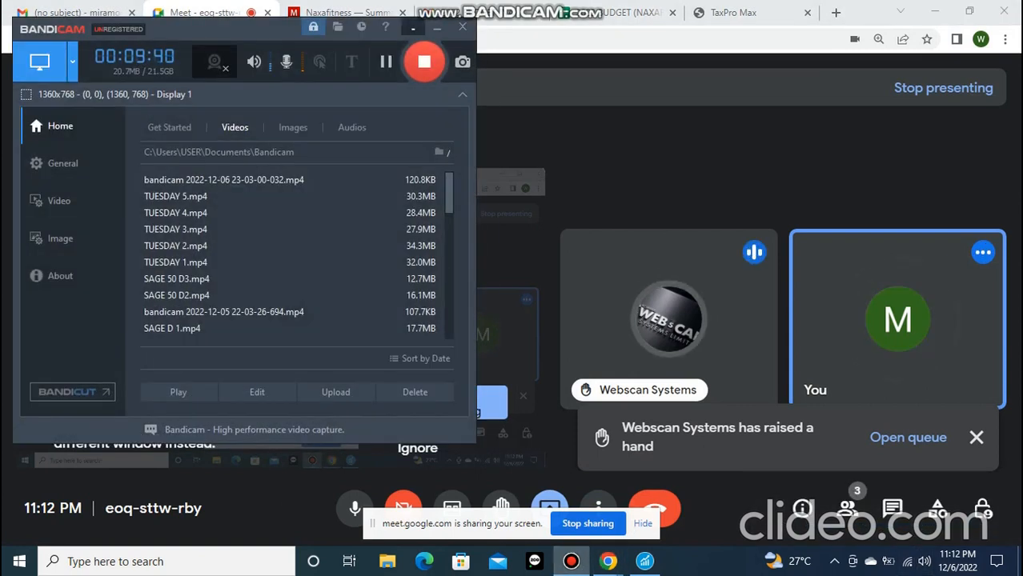
click(437, 27)
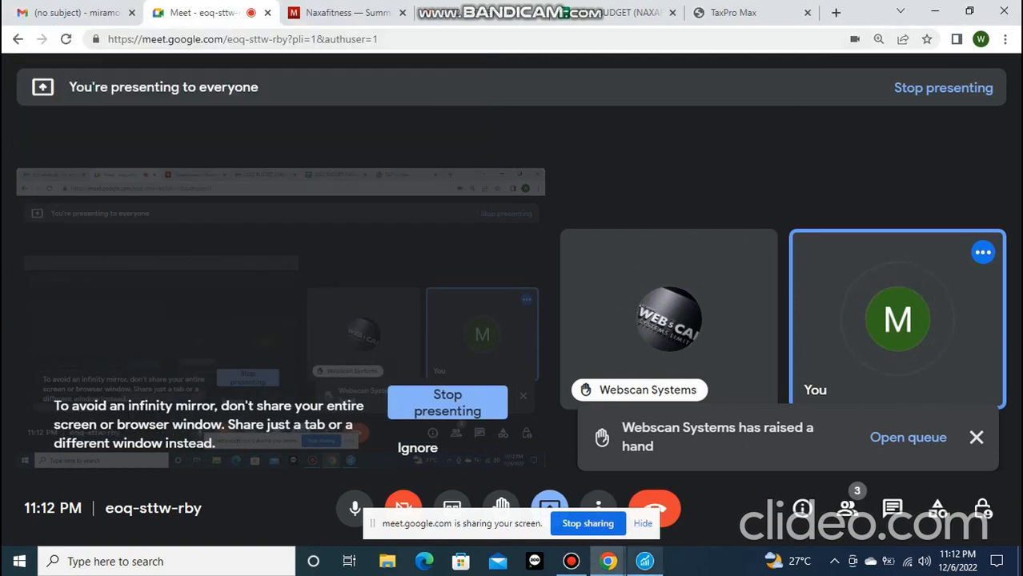
click(644, 562)
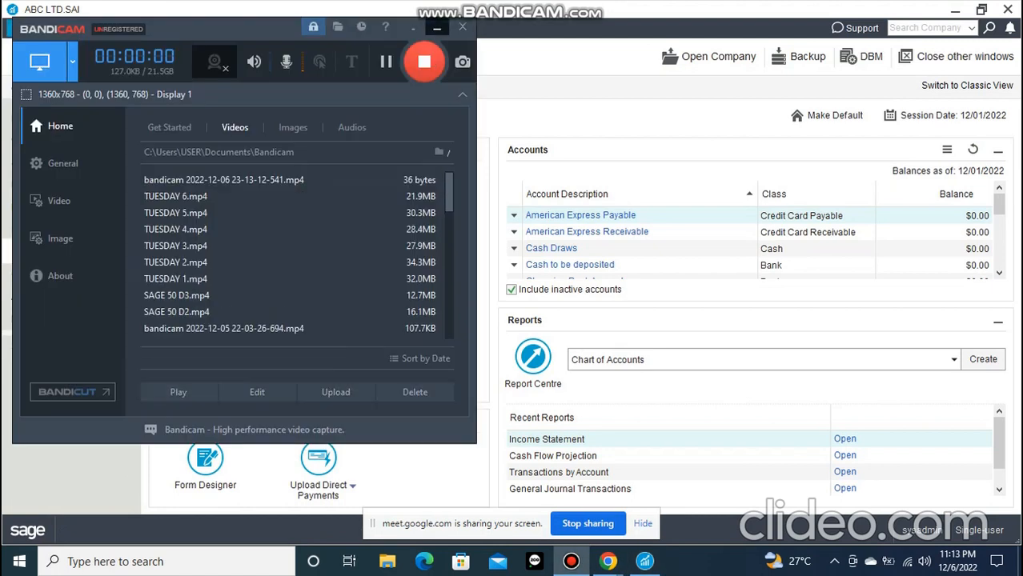
click(436, 26)
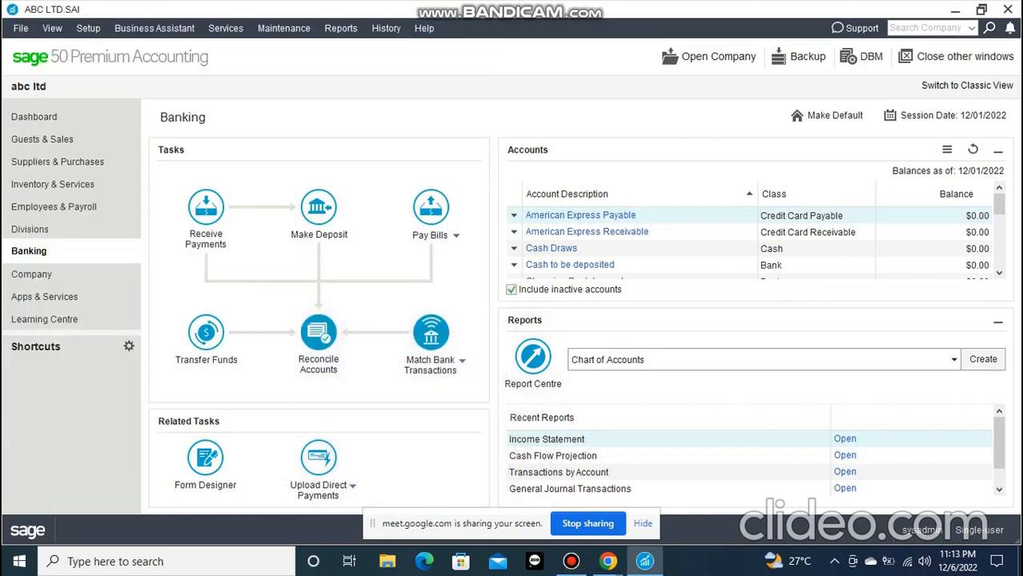
Examine the commands for opening and saving company files from the Banking page
click(21, 28)
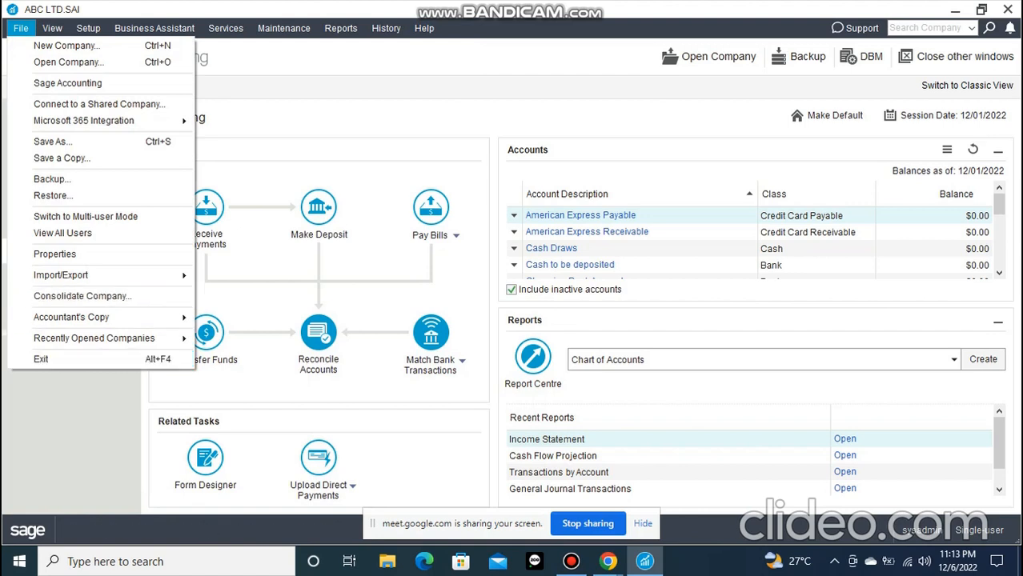
key(Escape)
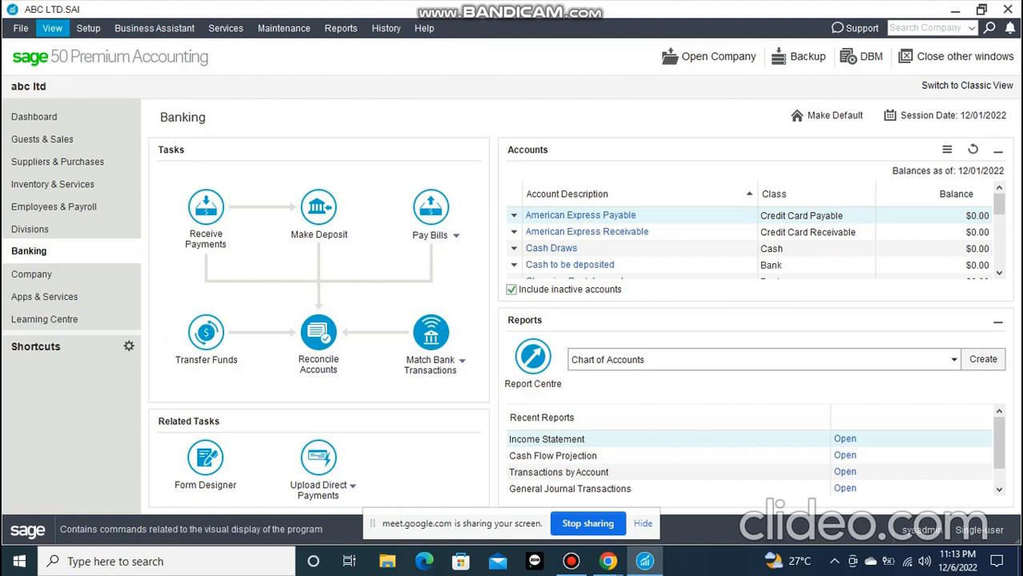
click(21, 28)
click(20, 28)
click(88, 28)
click(88, 28)
click(21, 28)
click(21, 28)
click(88, 28)
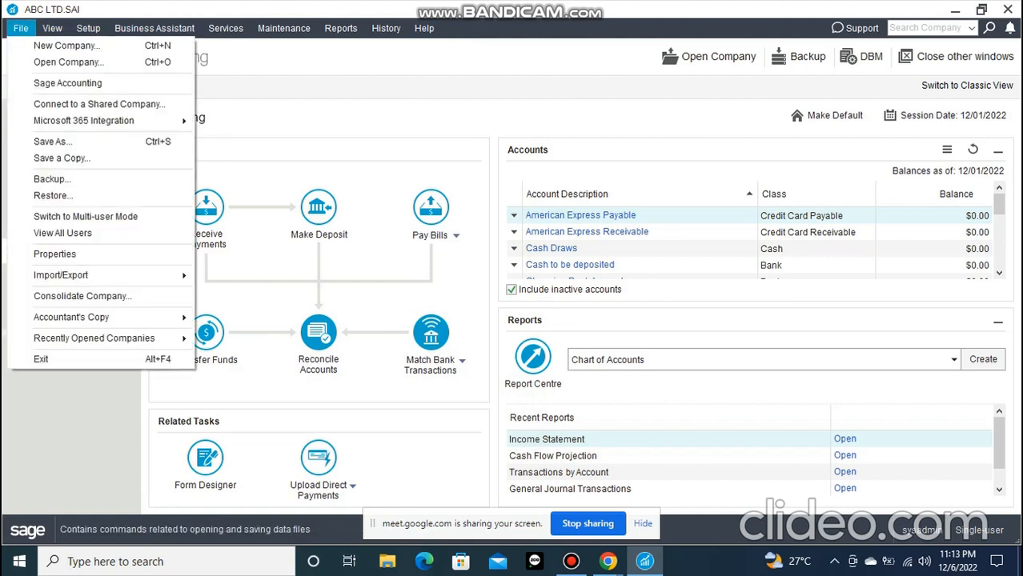
click(20, 28)
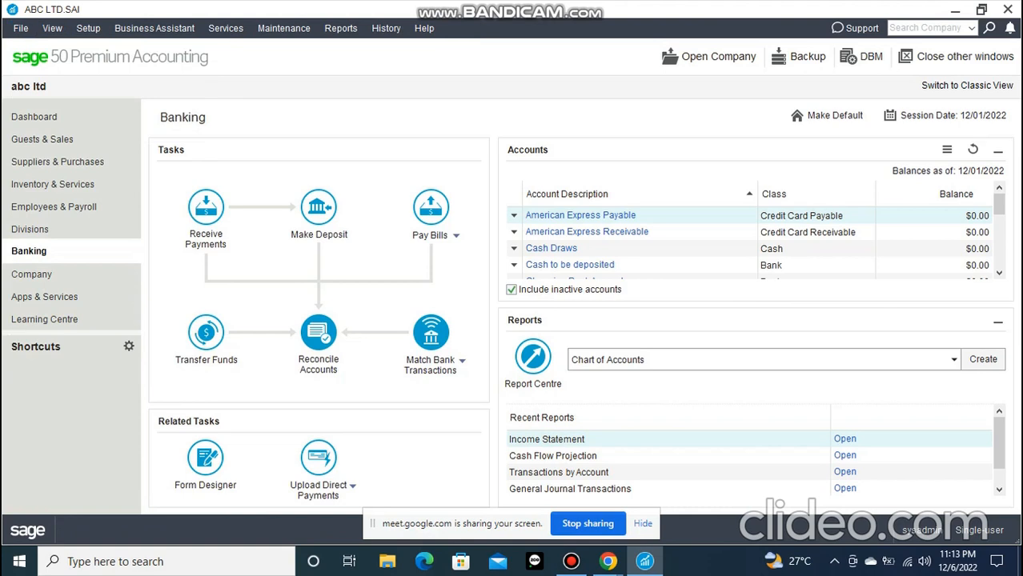
click(21, 28)
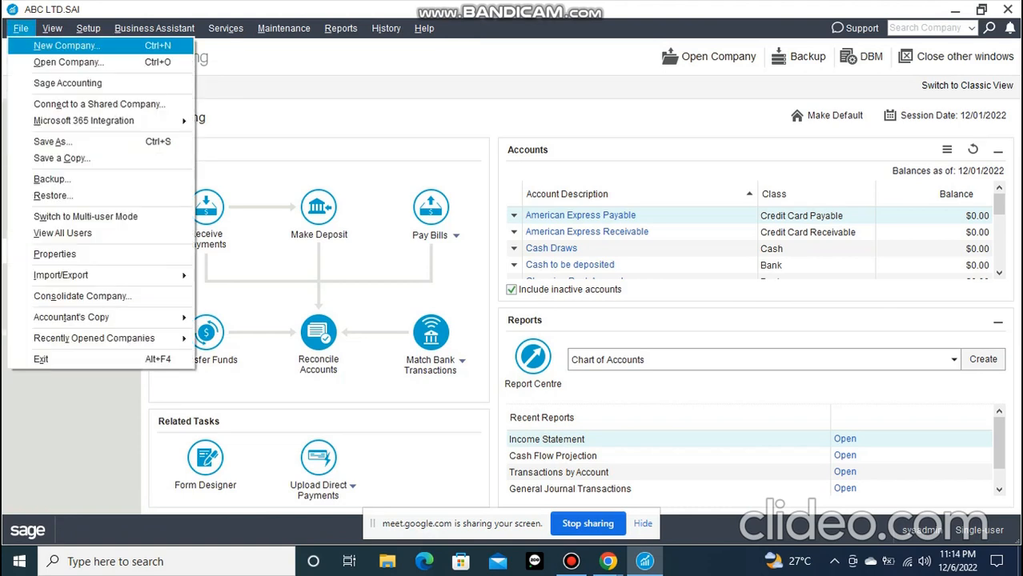
key(Escape)
key(alt+f)
key(Escape)
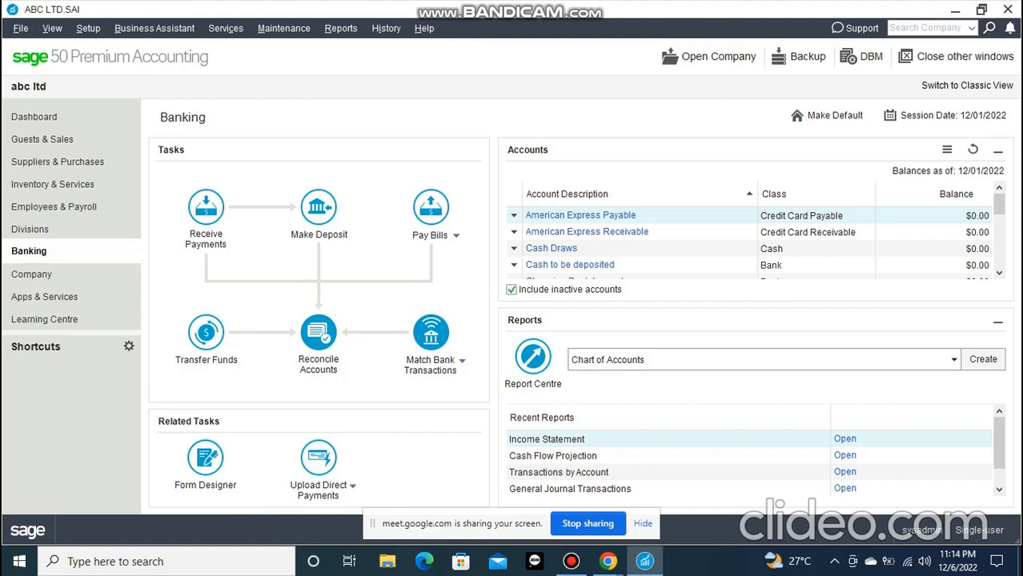
key(alt+f)
key(Escape)
key(Escape)
Review the Business Assistant commands and the company setup commands
key(alt+b)
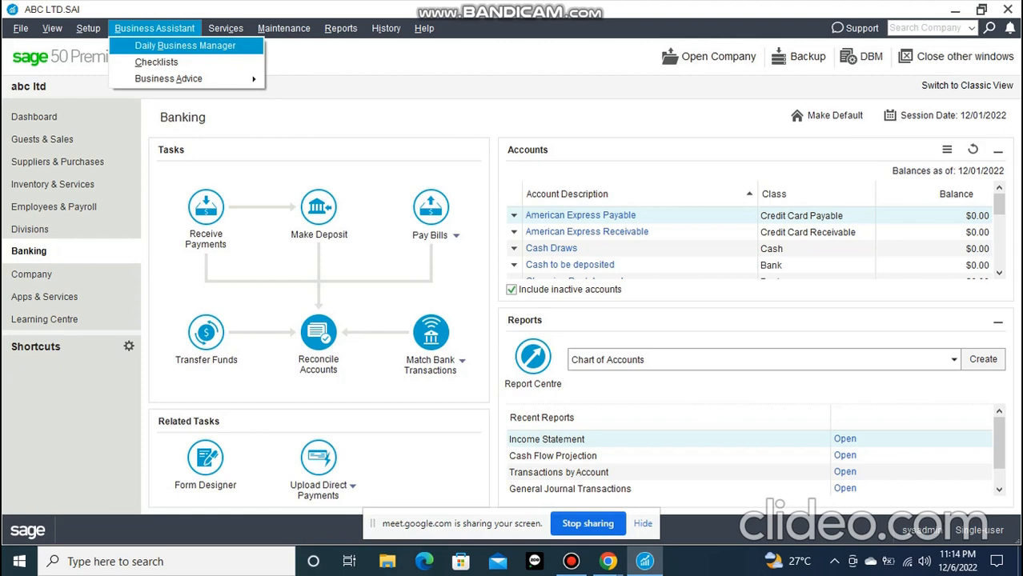
key(Escape)
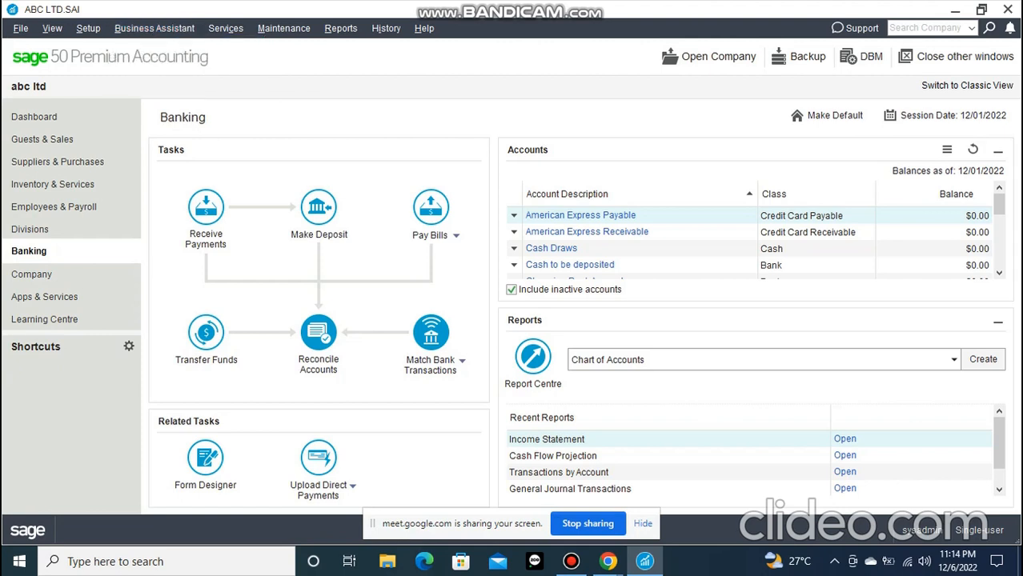
key(alt+s)
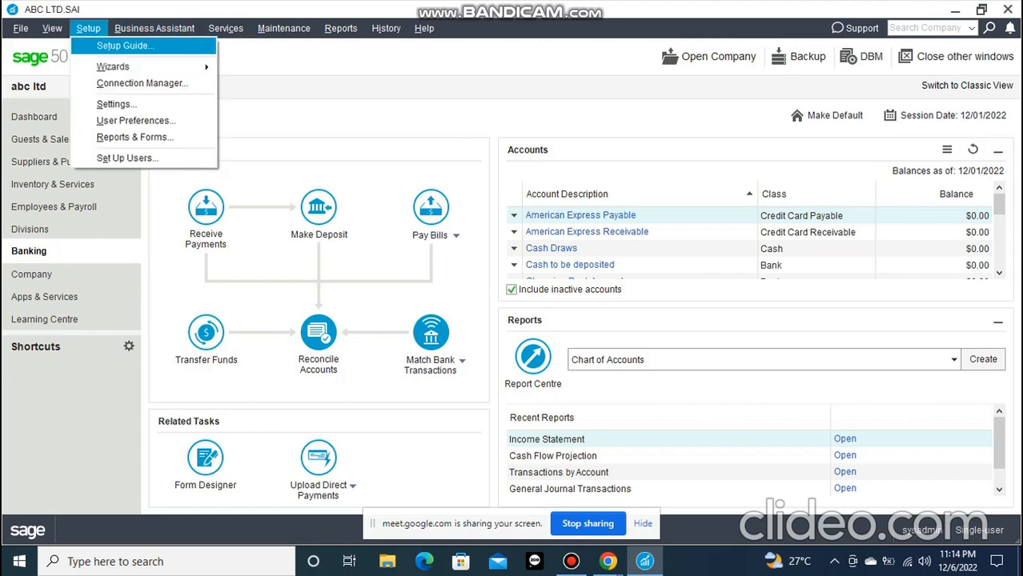
key(Escape)
key(alt+s)
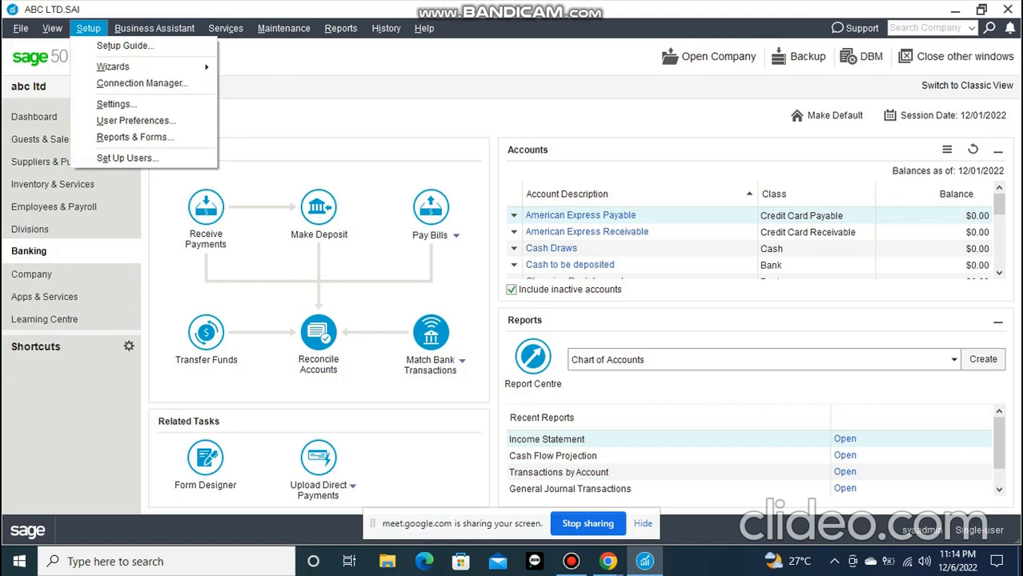
Go through the company file commands from New Company down to Backup
key(alt+f)
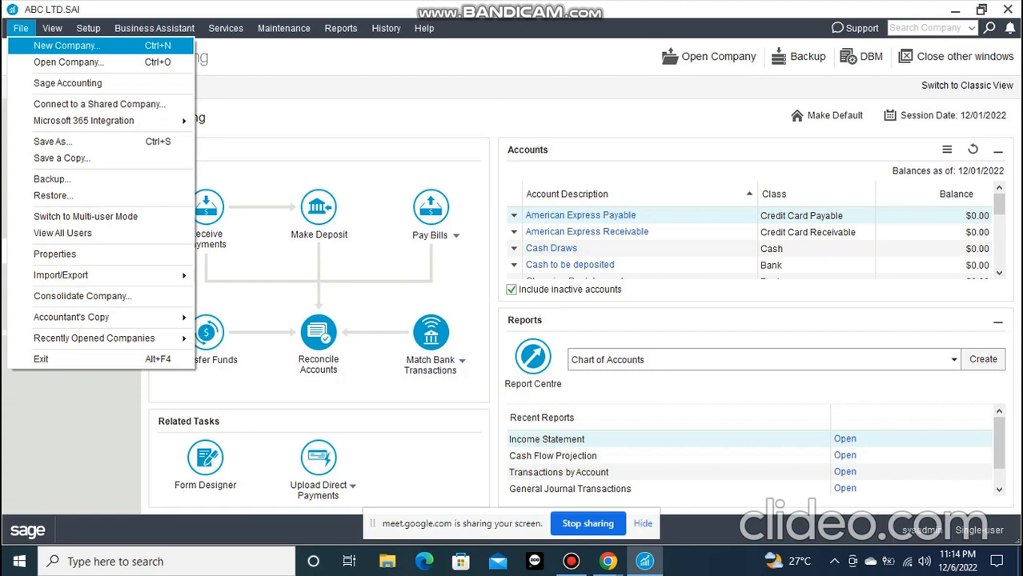
key(Down)
key(Down)
key(Down)
key(Down)
key(Down)
key(Down)
key(Down)
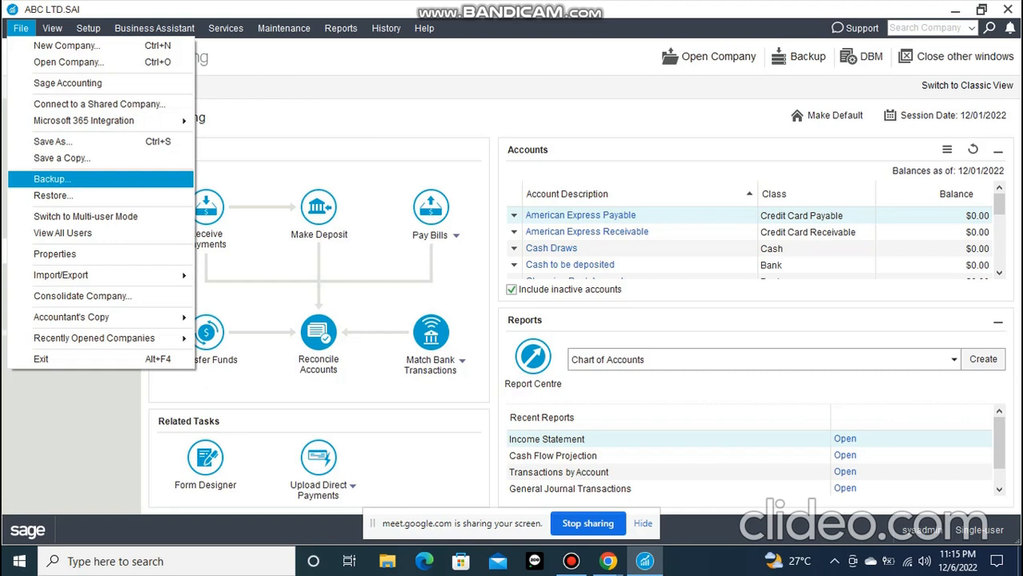
click(20, 29)
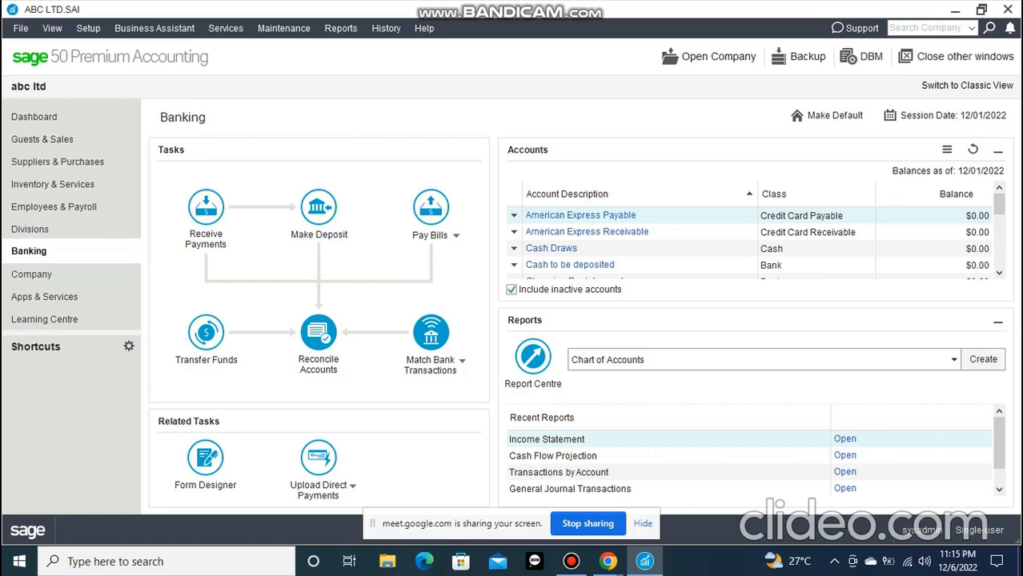
Show the Guests & Sales page and review the available Time Slips actions
click(570, 562)
click(570, 562)
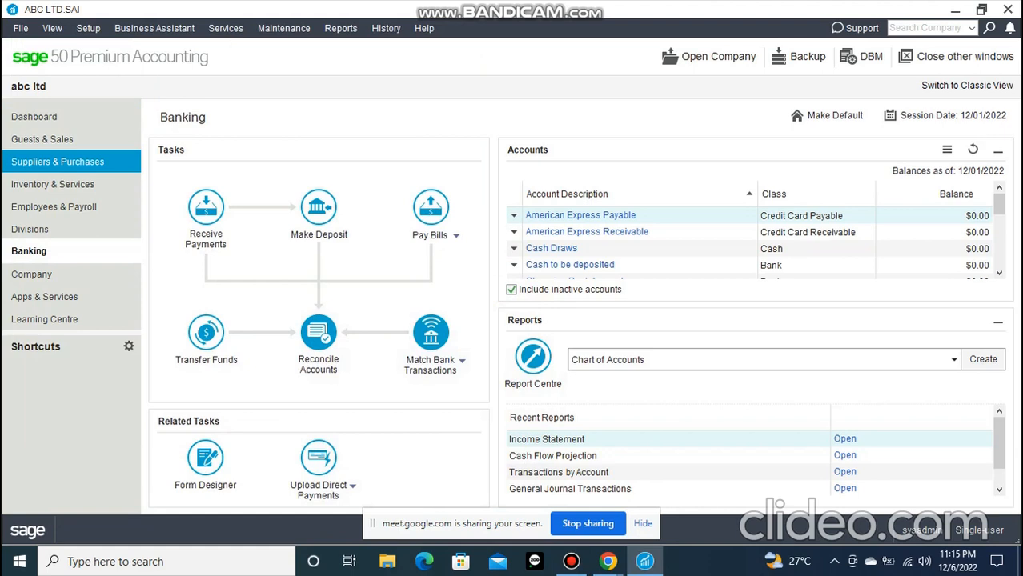
click(43, 139)
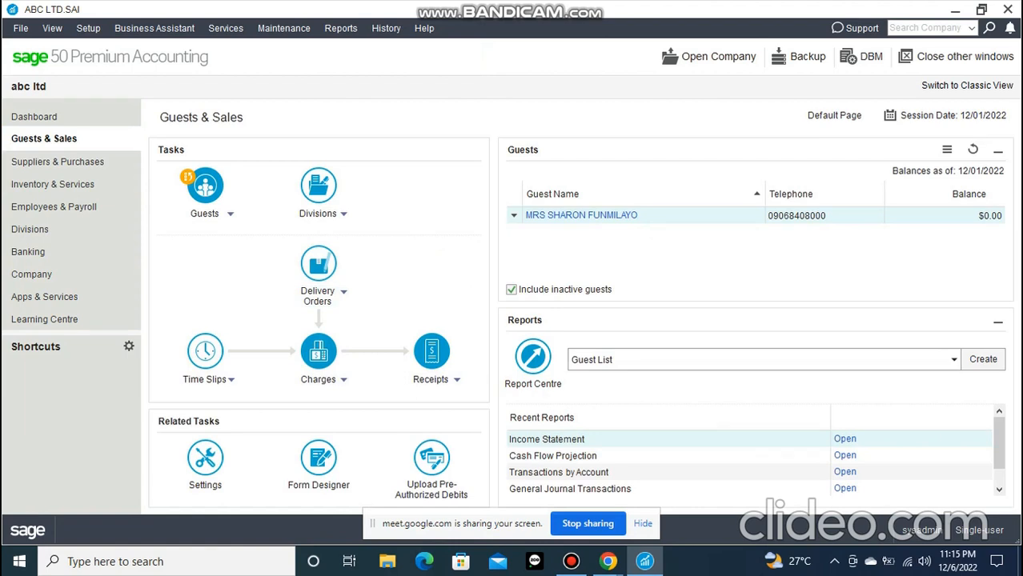
click(231, 381)
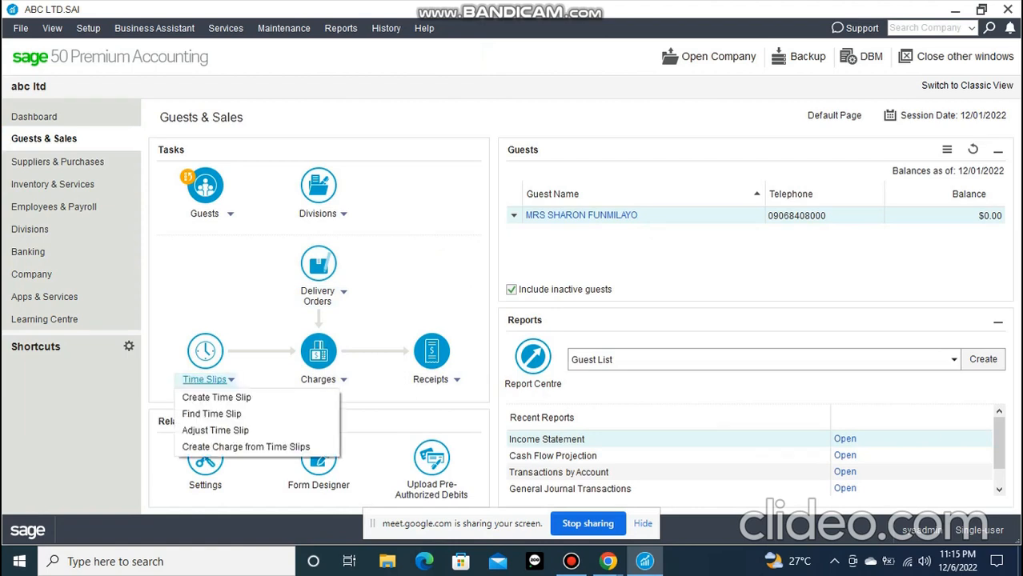
key(Escape)
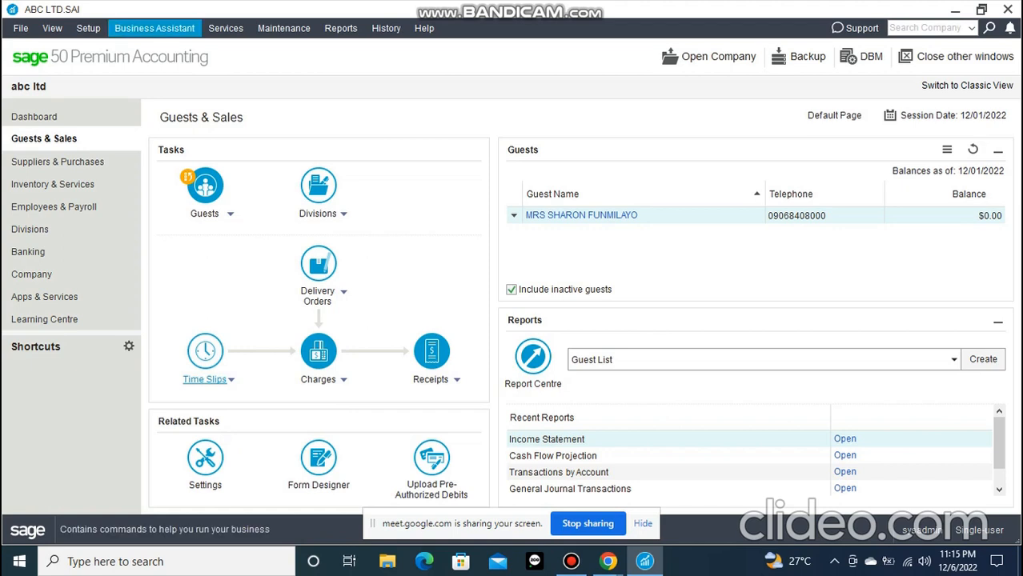
Turn off the Time & Billing feature in the View options of the user preferences
click(88, 28)
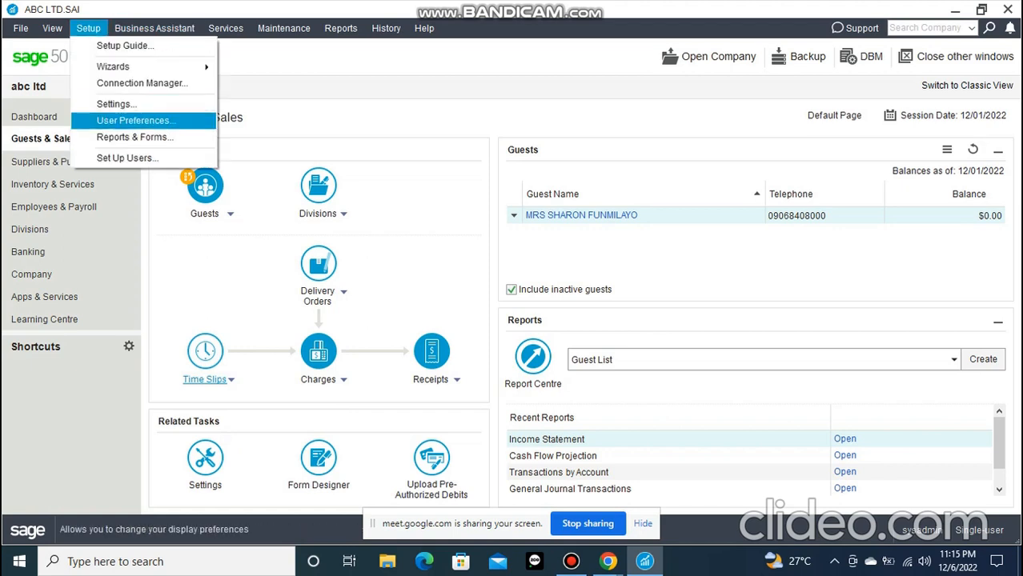
click(88, 28)
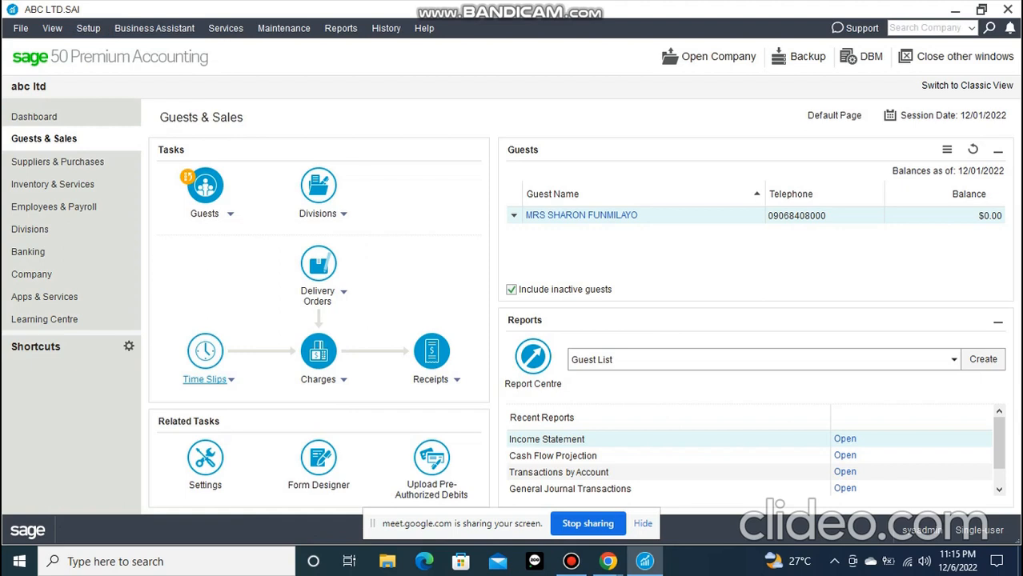
click(88, 28)
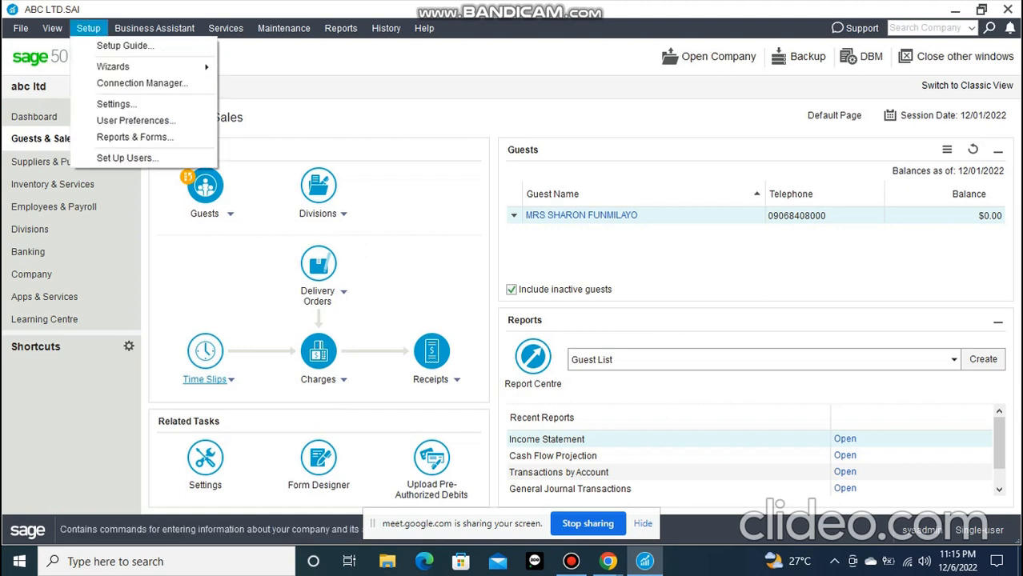
click(135, 121)
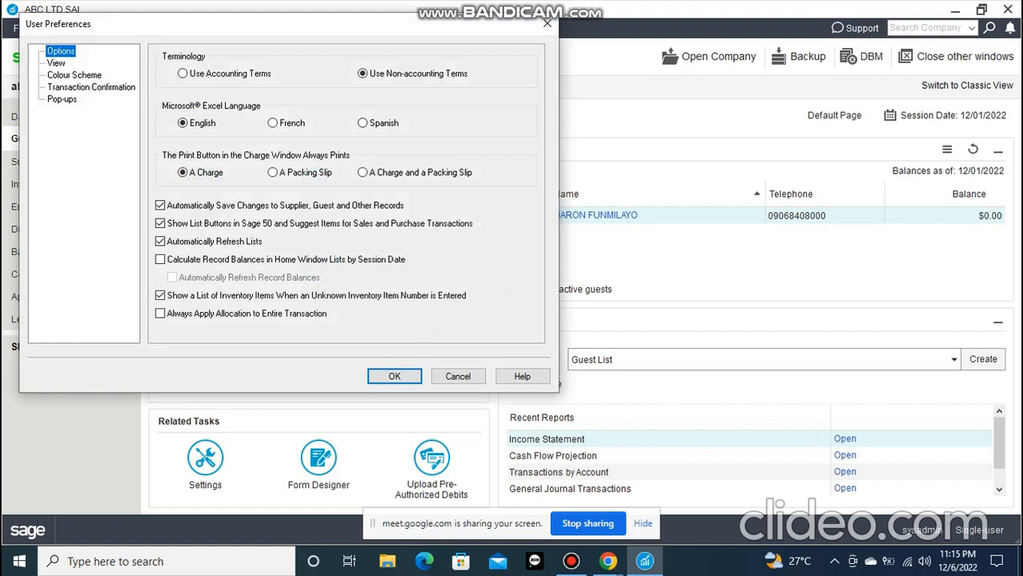
click(56, 63)
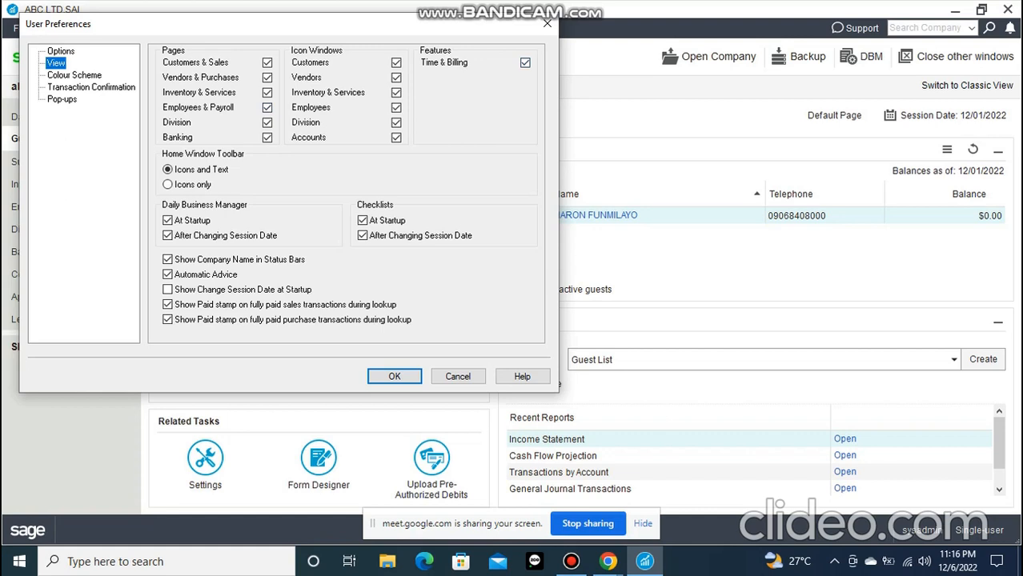
click(525, 62)
key(Return)
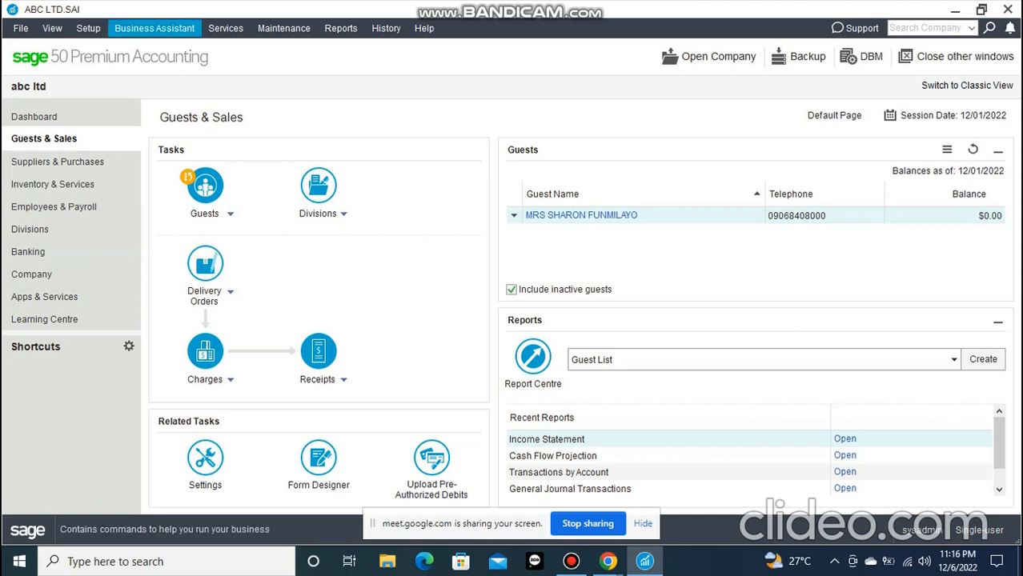
Turn on the Time & Billing feature in the View options of the user preferences
click(88, 28)
click(136, 120)
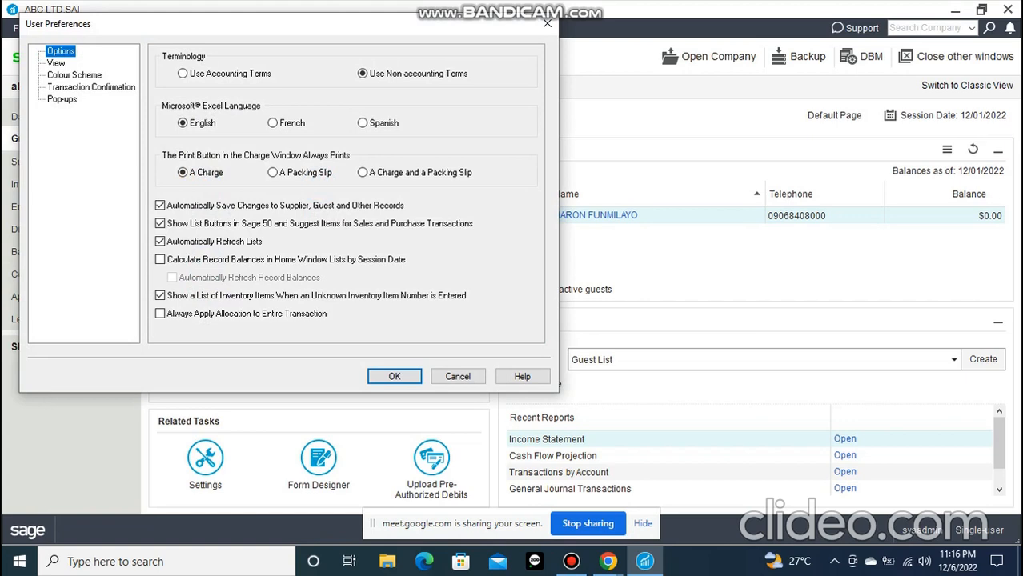
click(56, 63)
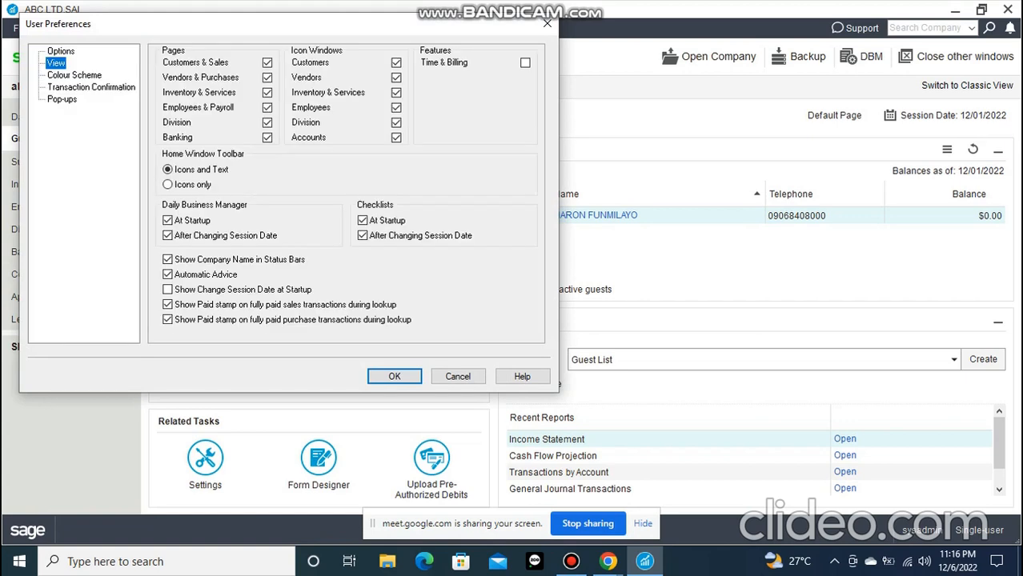
click(525, 62)
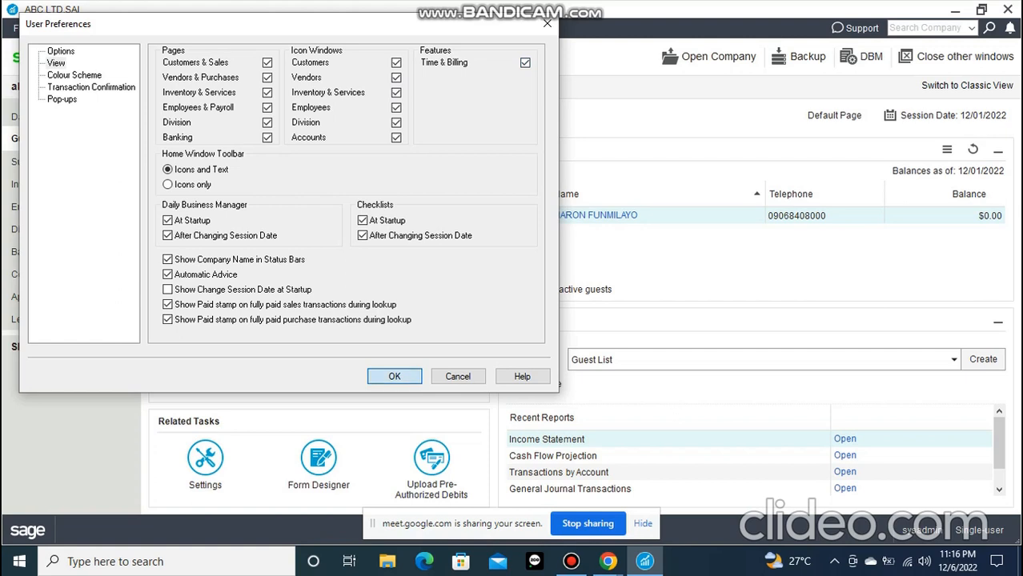
click(394, 376)
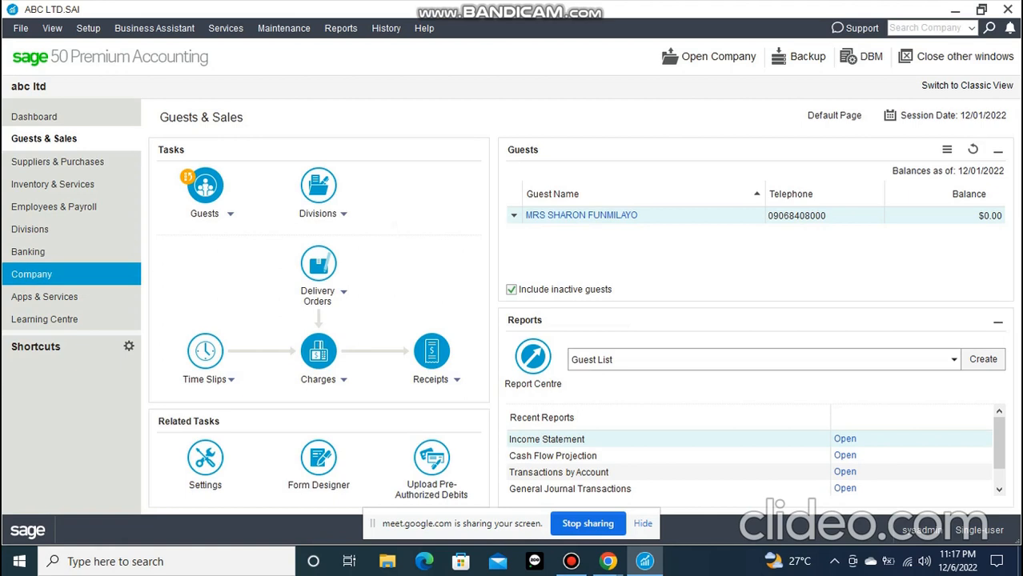
Open the Chart of Accounts from the Company page and review the Current Assets accounts and their types
click(40, 274)
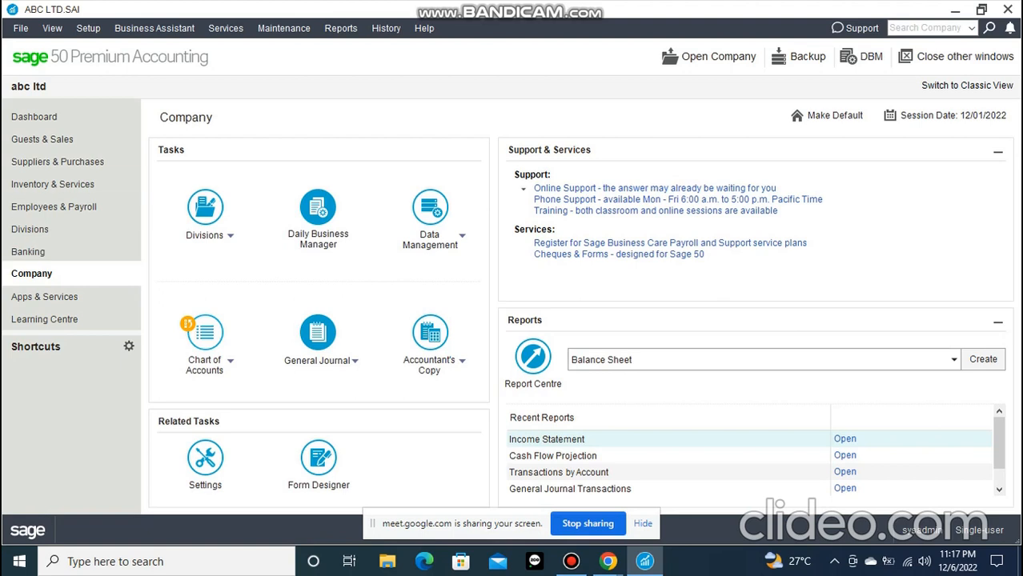
click(205, 333)
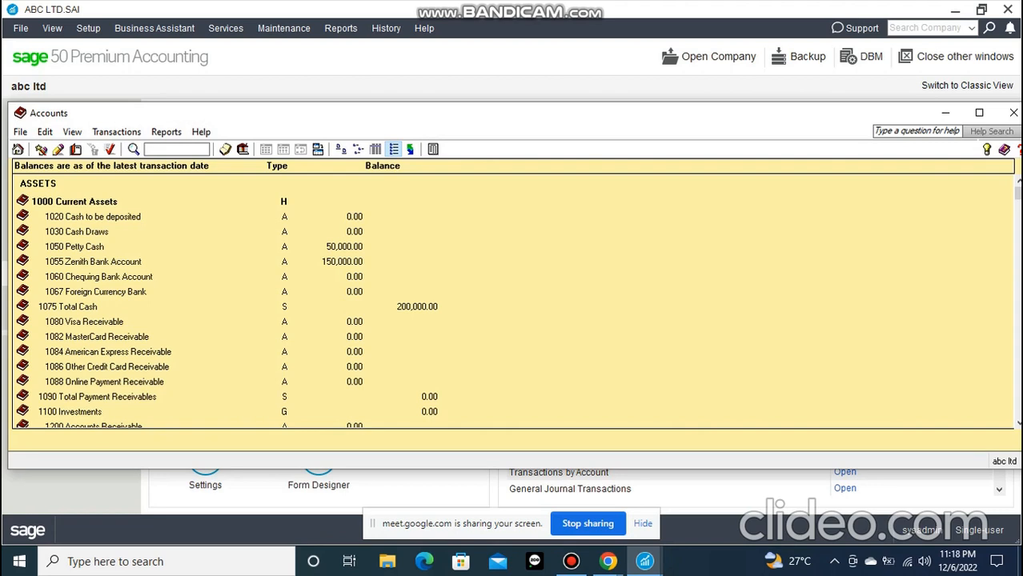
scroll(512, 301, down, 2)
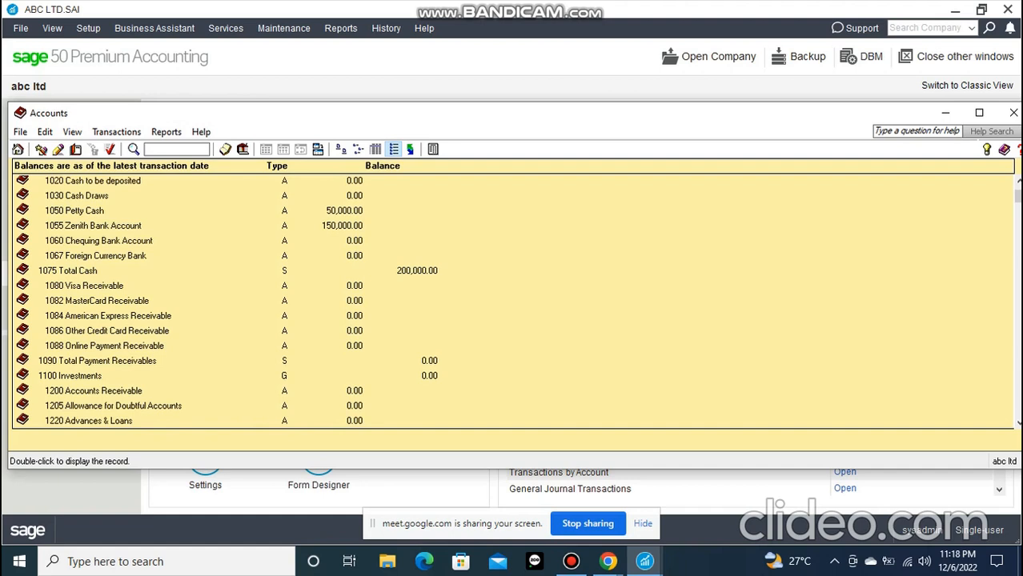
scroll(512, 301, up, 2)
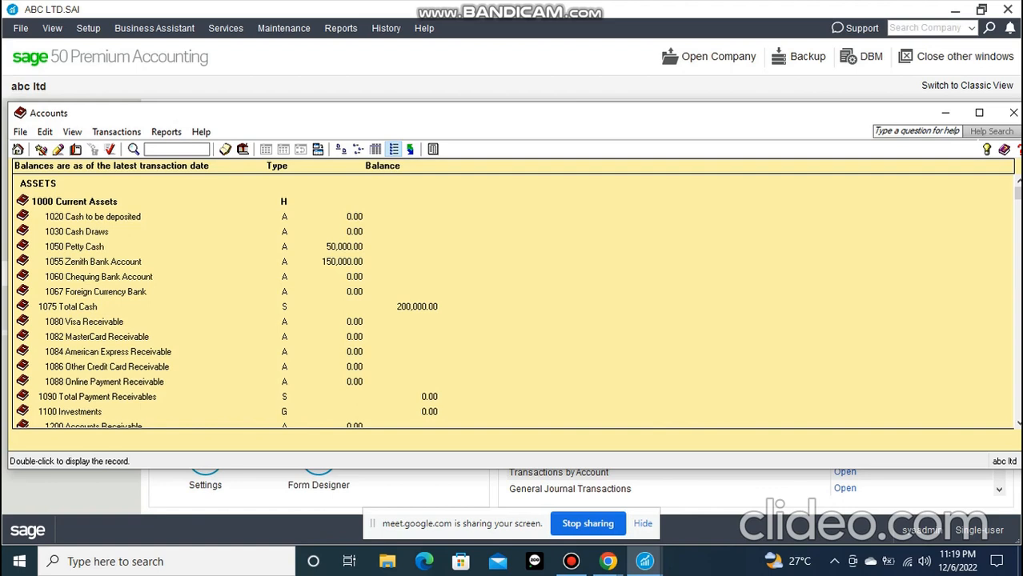
scroll(512, 301, down, 1)
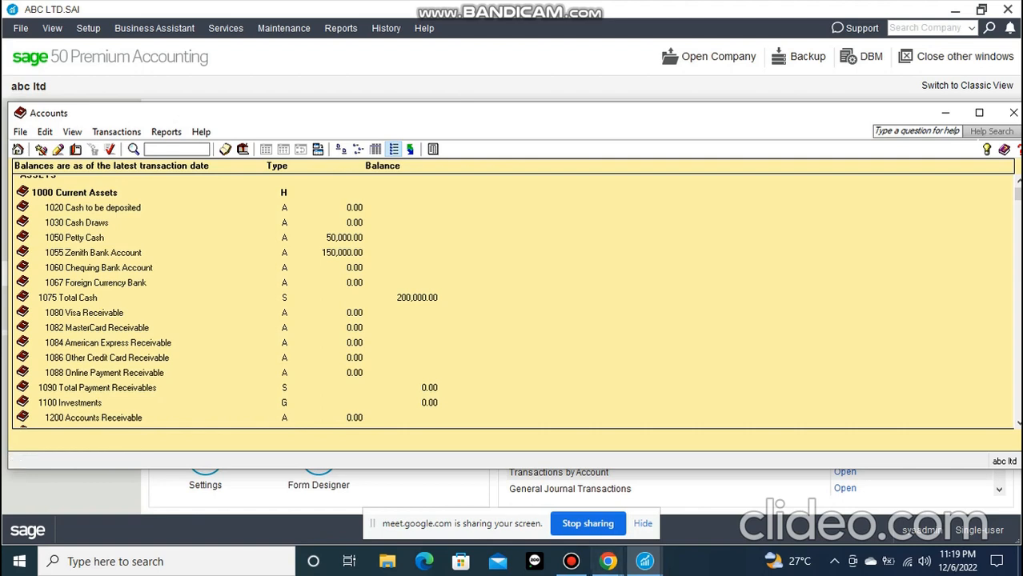
scroll(513, 301, up, 1)
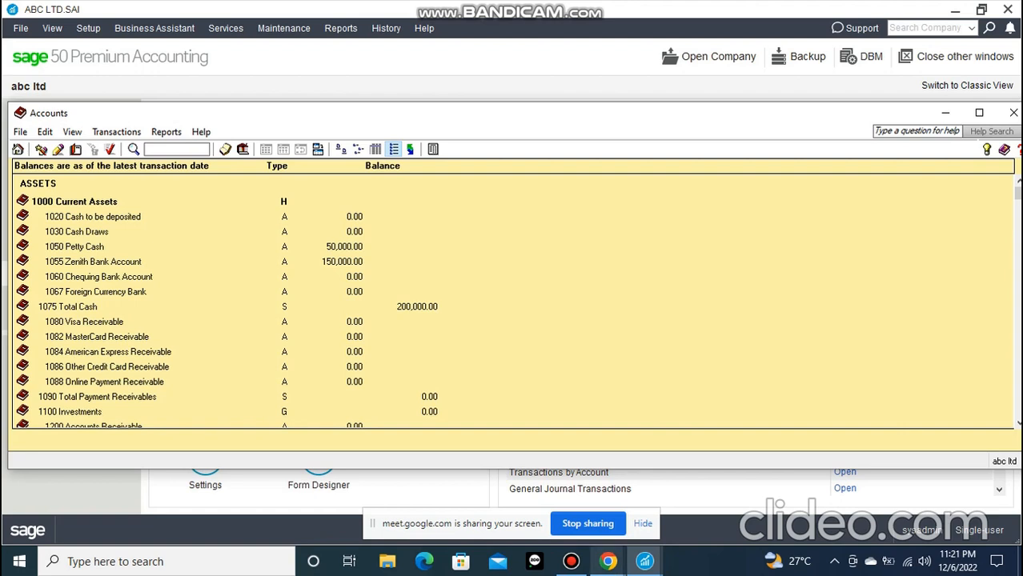
click(571, 562)
click(571, 562)
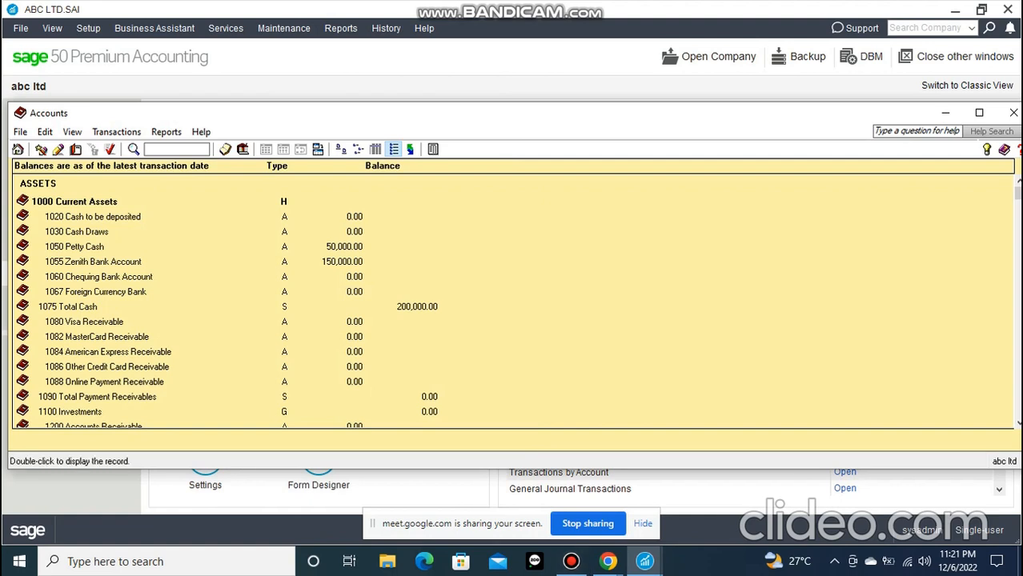
Start a new chart of accounts record with account number 1021 and the name FCMB ACCOUNT
click(20, 132)
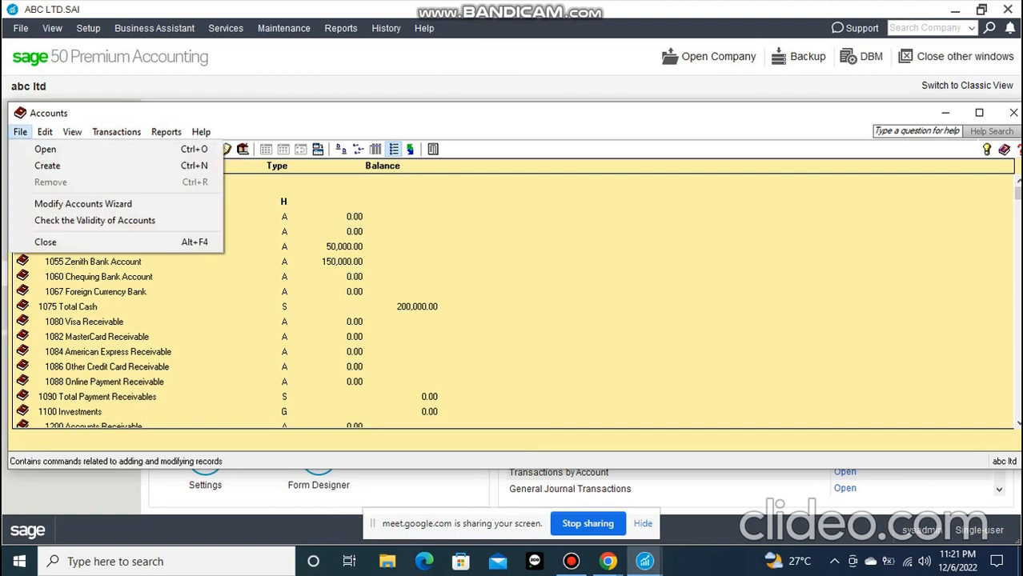
click(20, 132)
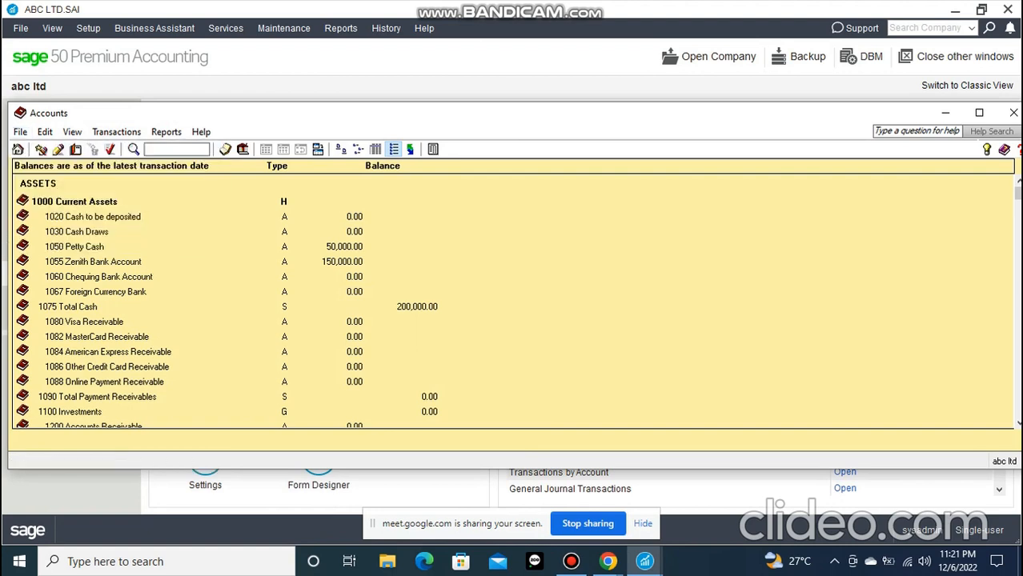
click(20, 132)
click(48, 165)
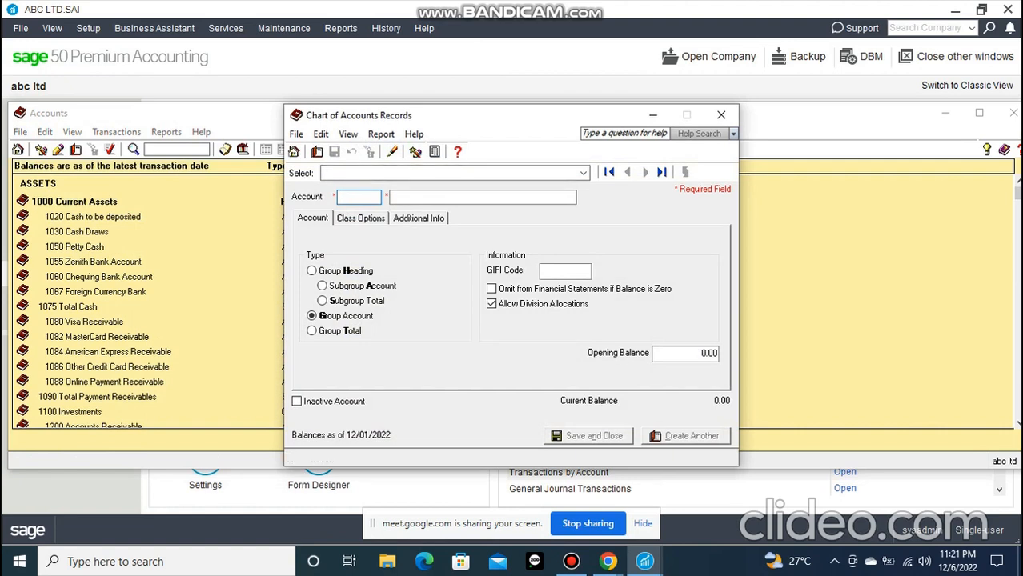
text(1021)
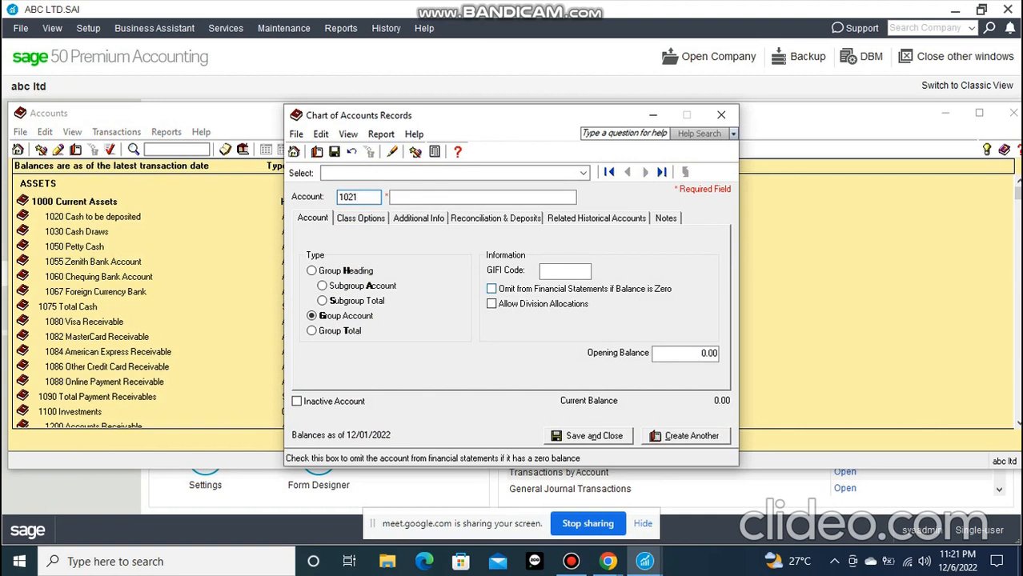
click(482, 197)
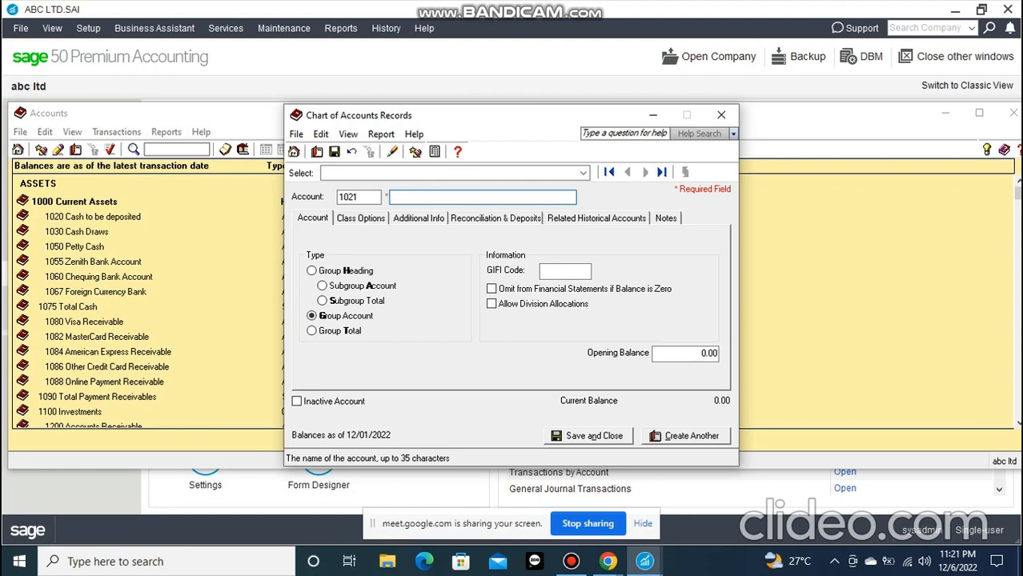
text(FCMB ACCOUNT)
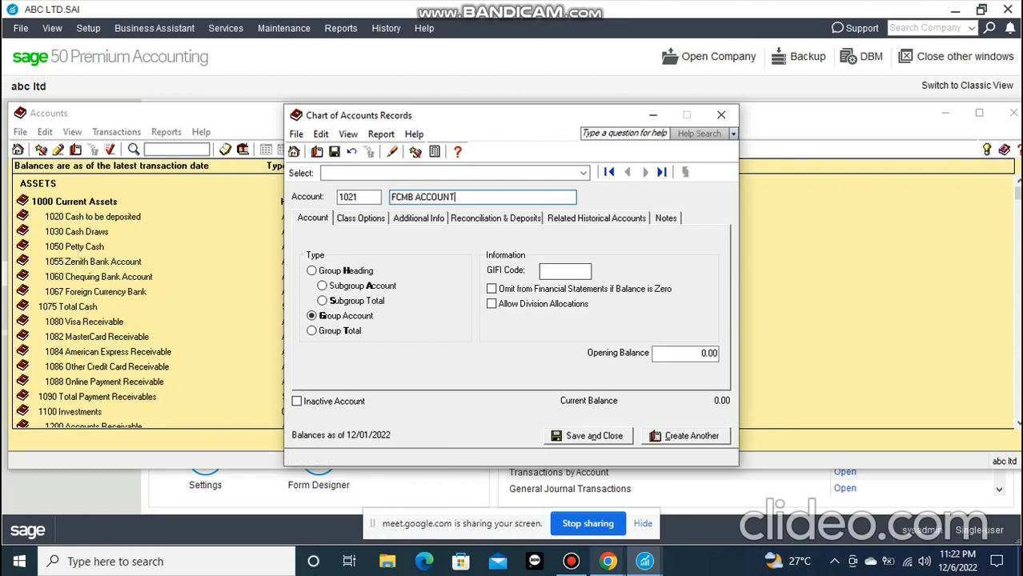
click(571, 561)
click(571, 561)
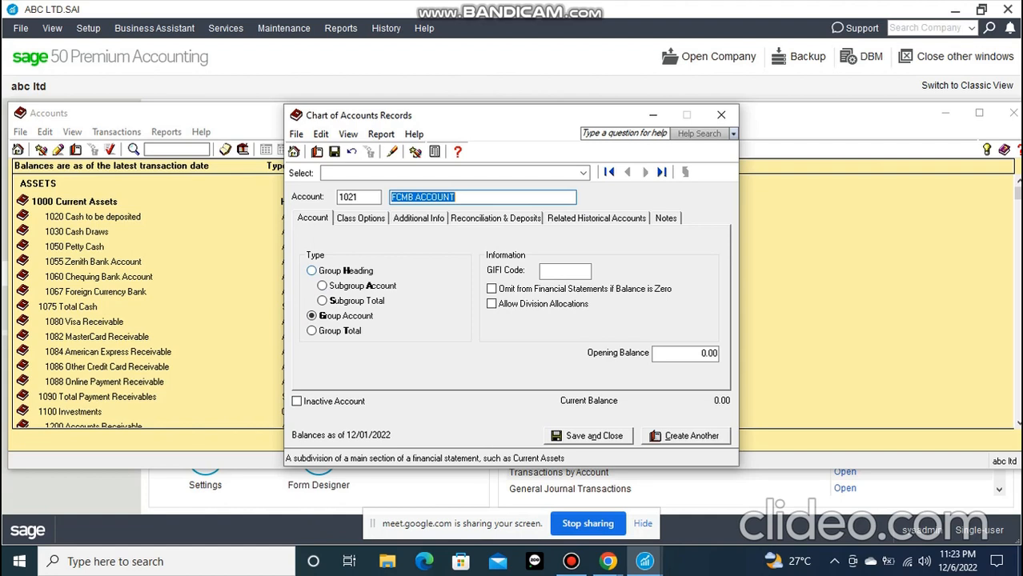
Bring the FCMB ACCOUNT record back to the front and reposition it to compare its type options with the Accounts list
drag(360, 115, 491, 117)
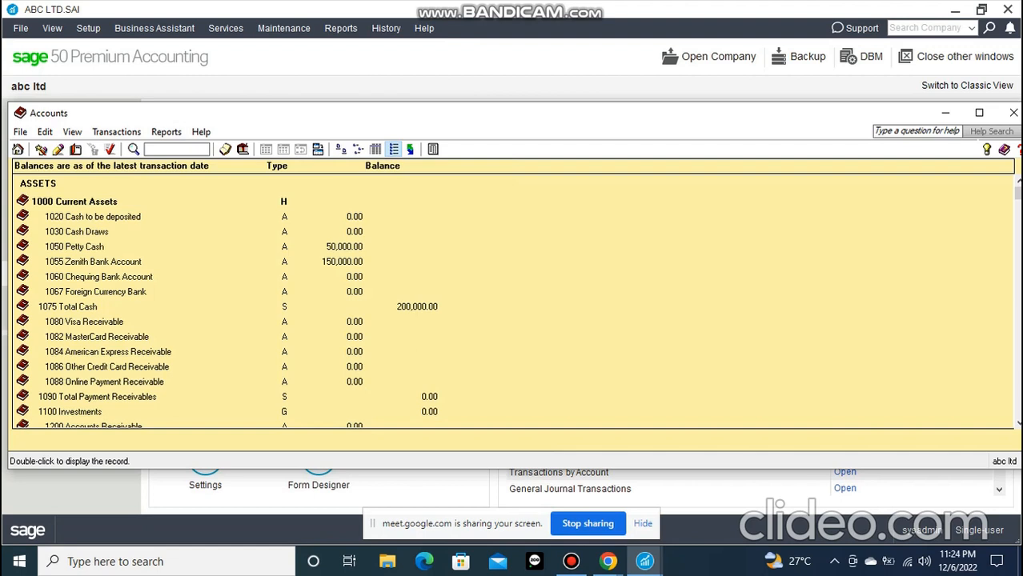
click(644, 561)
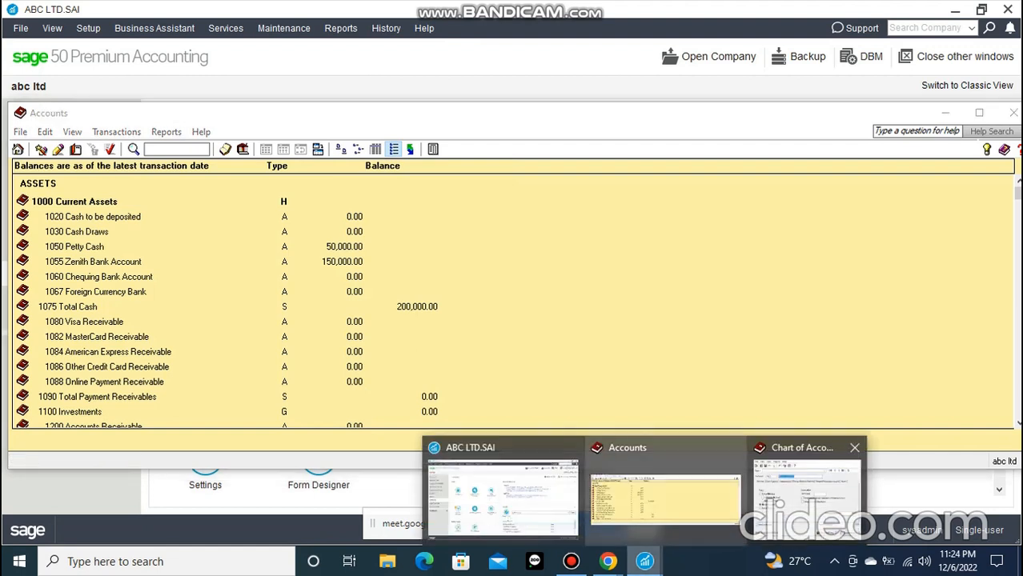
click(805, 492)
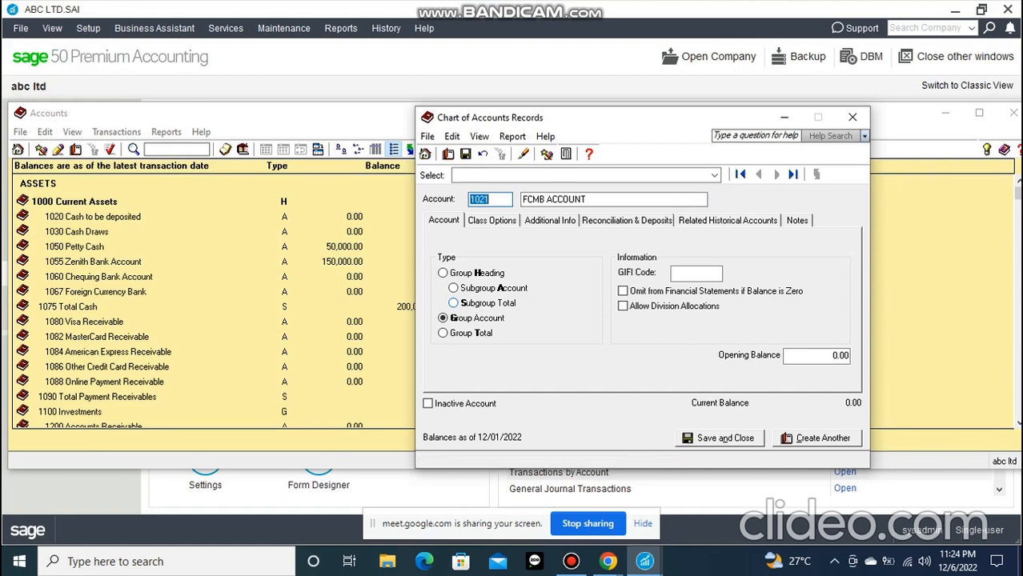
drag(627, 118, 439, 111)
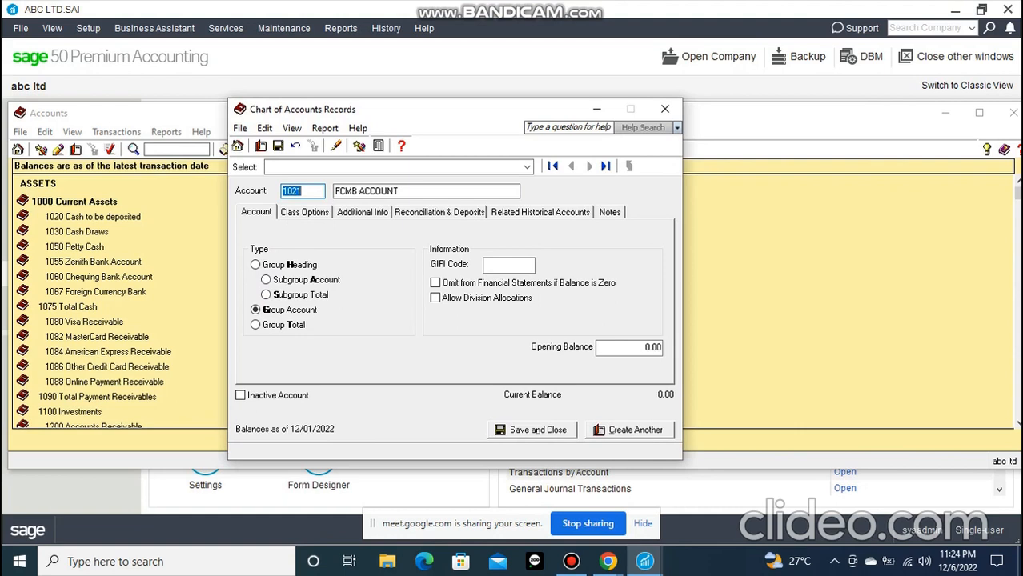
drag(459, 113, 543, 72)
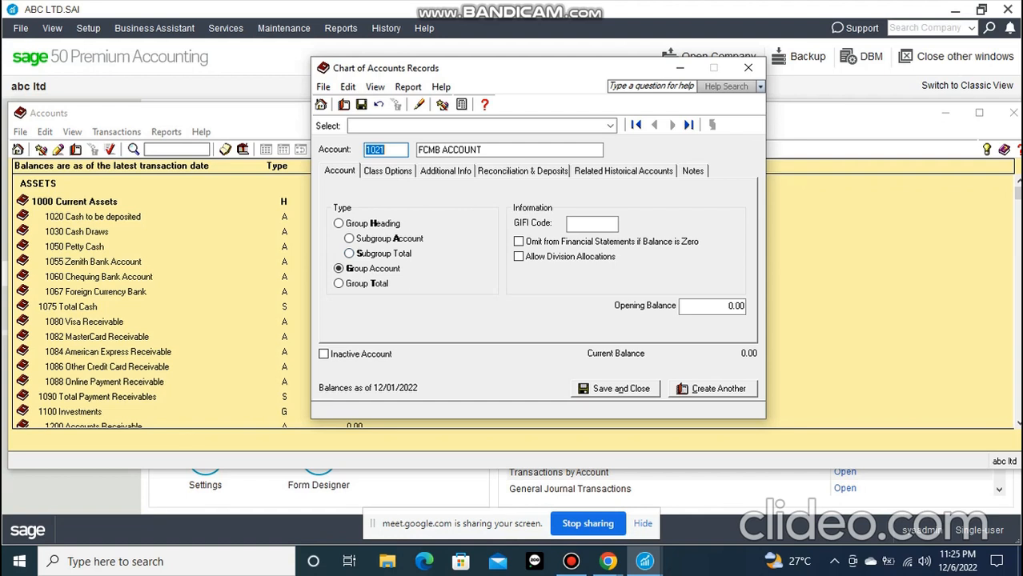
drag(383, 74, 412, 70)
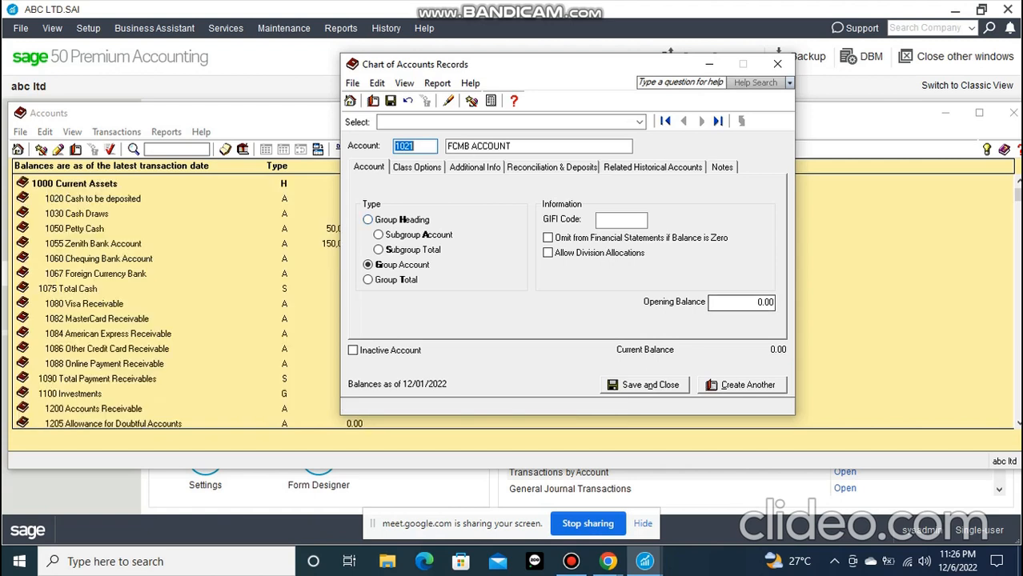
Minimize the account record and examine the Accounts list from the assets through to the current liabilities
click(709, 64)
scroll(512, 296, down, 1)
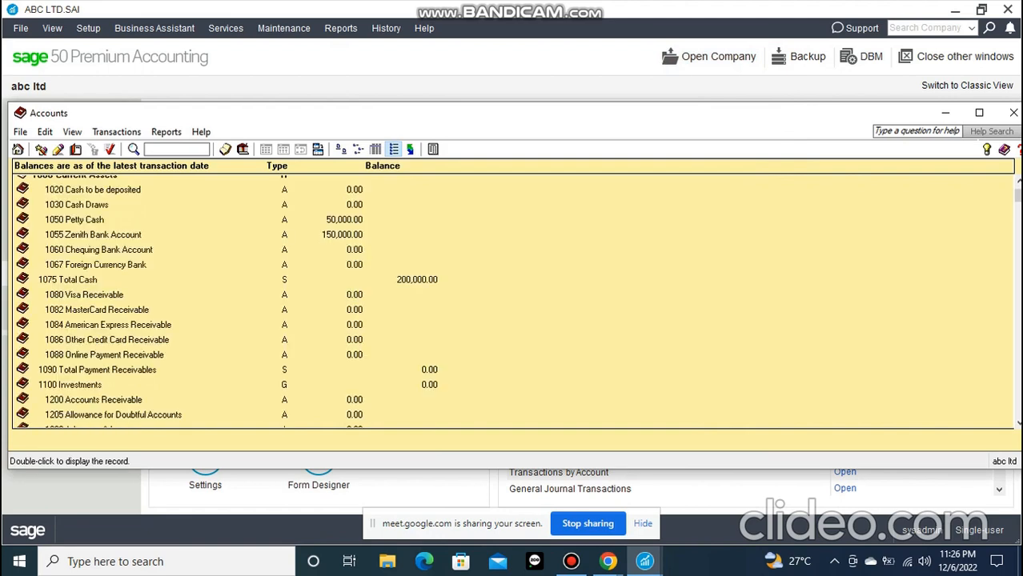
drag(1017, 196, 1018, 251)
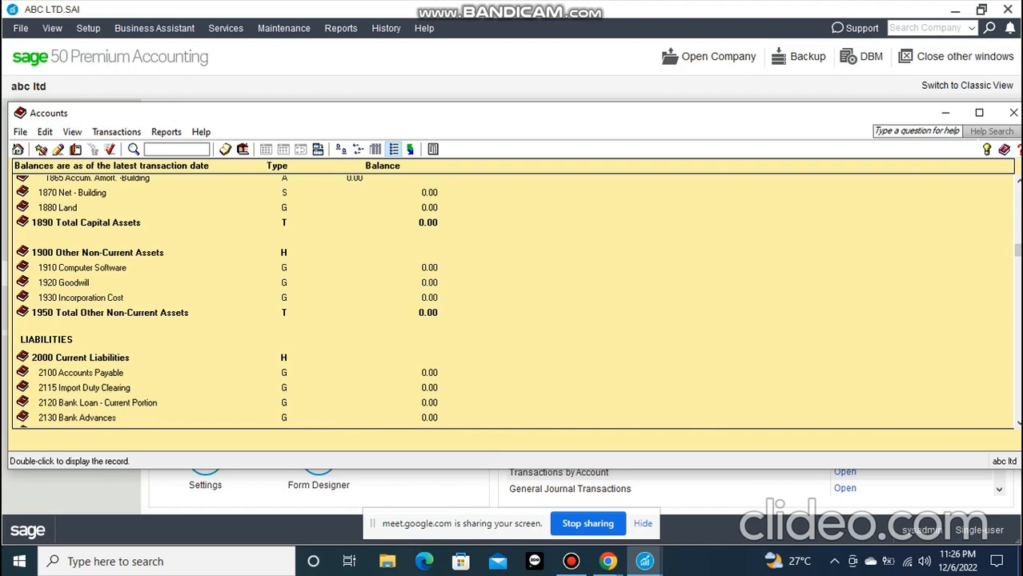
drag(1018, 251, 1017, 251)
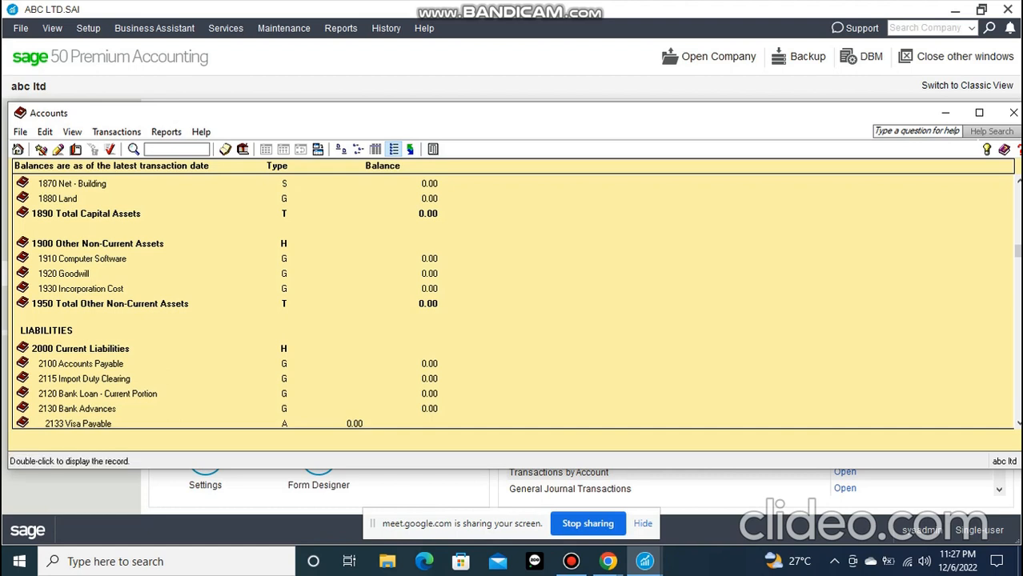
scroll(512, 301, up, 2)
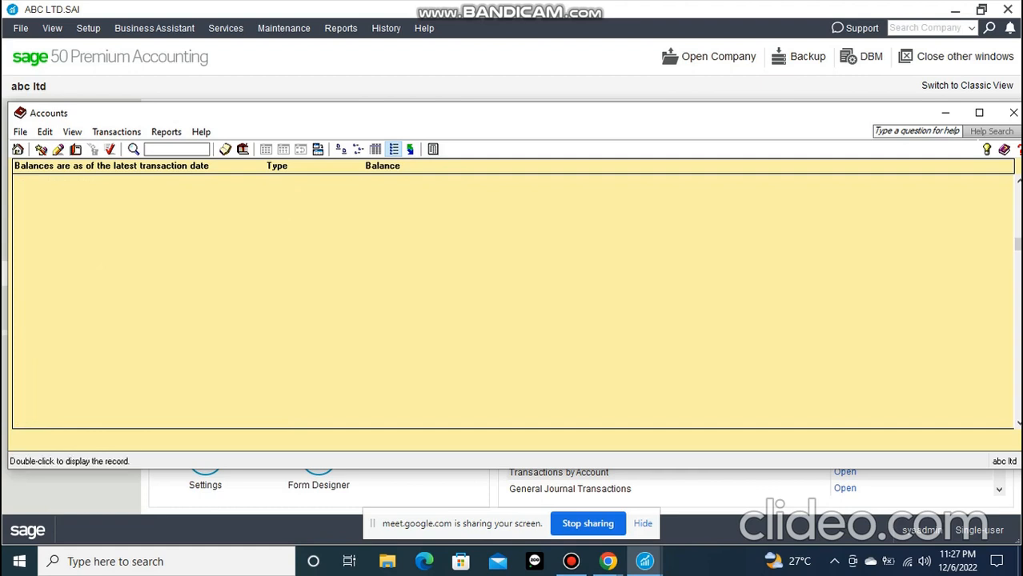
scroll(512, 296, up, 1)
drag(1017, 242, 1017, 193)
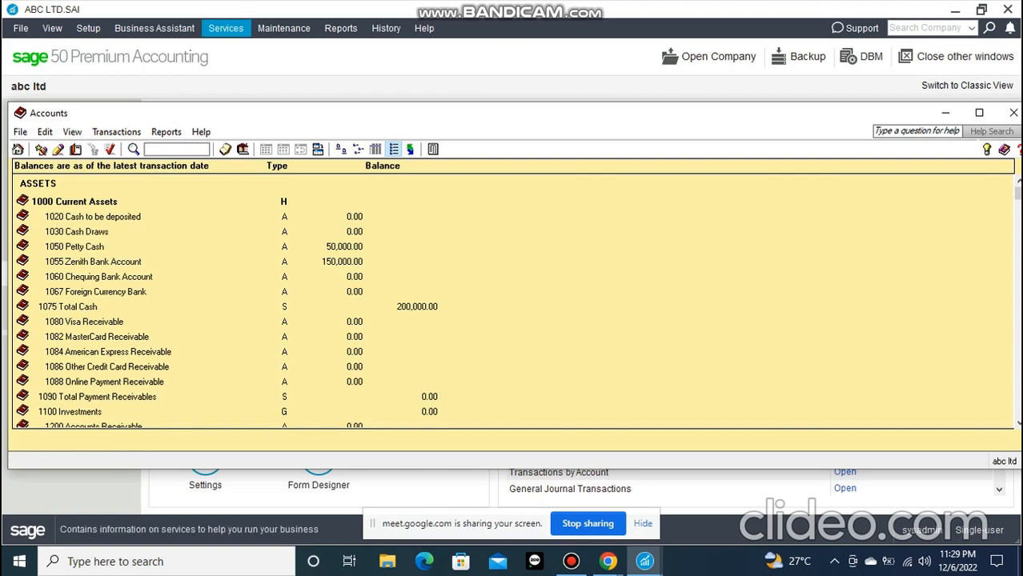
Show the company setup commands and the available setup wizards, such as Linked Accounts and Modify Accounts
click(88, 29)
click(88, 29)
click(88, 28)
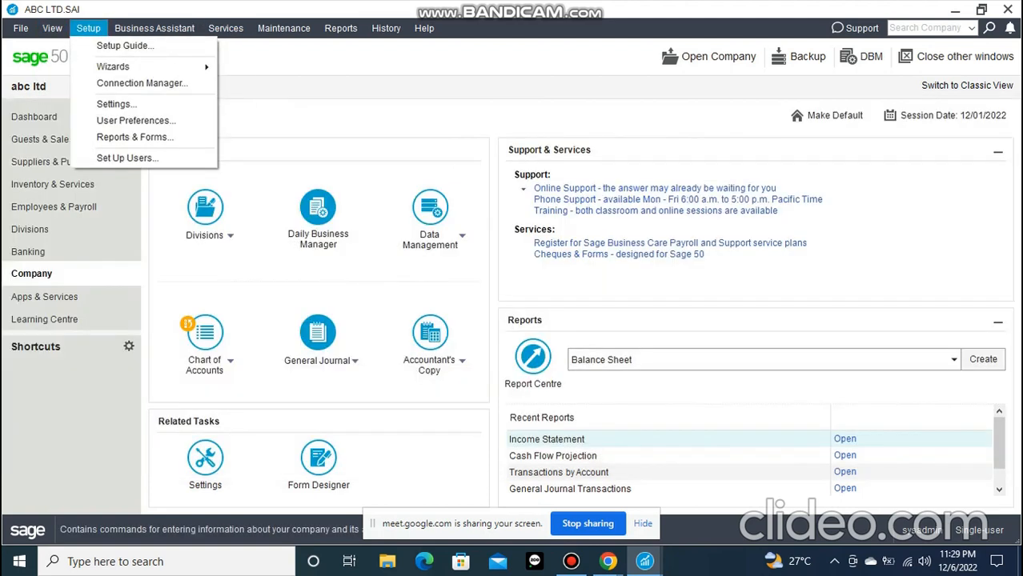
mouse_move(152, 67)
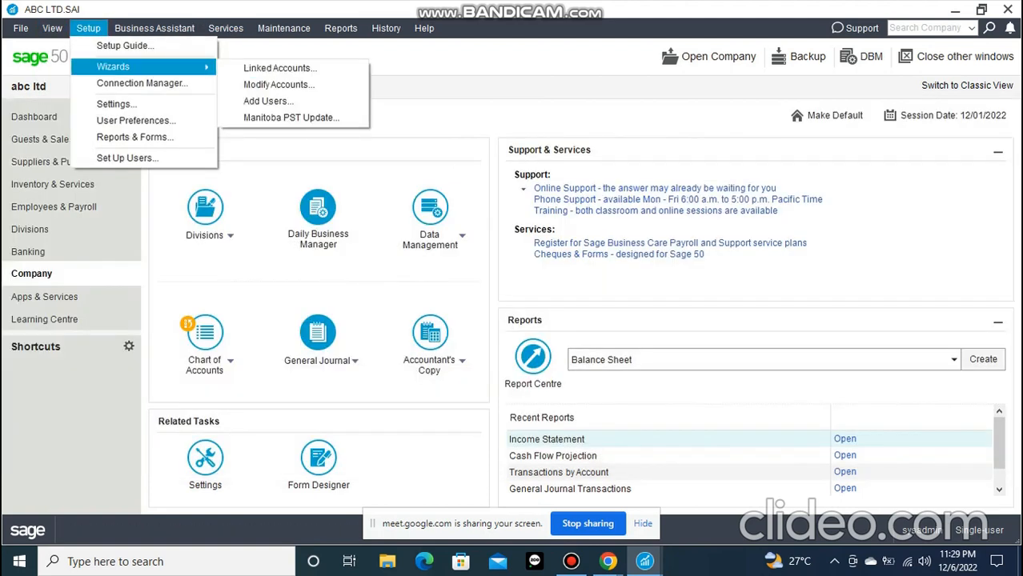
click(21, 29)
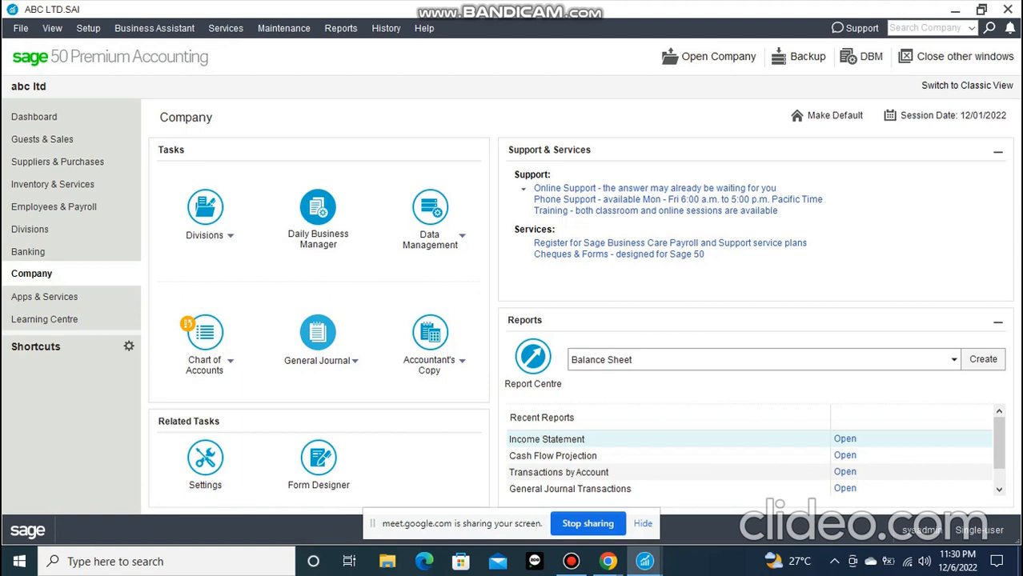
Open a blank general journal entry from the Company page with the Create General Journal command
click(356, 361)
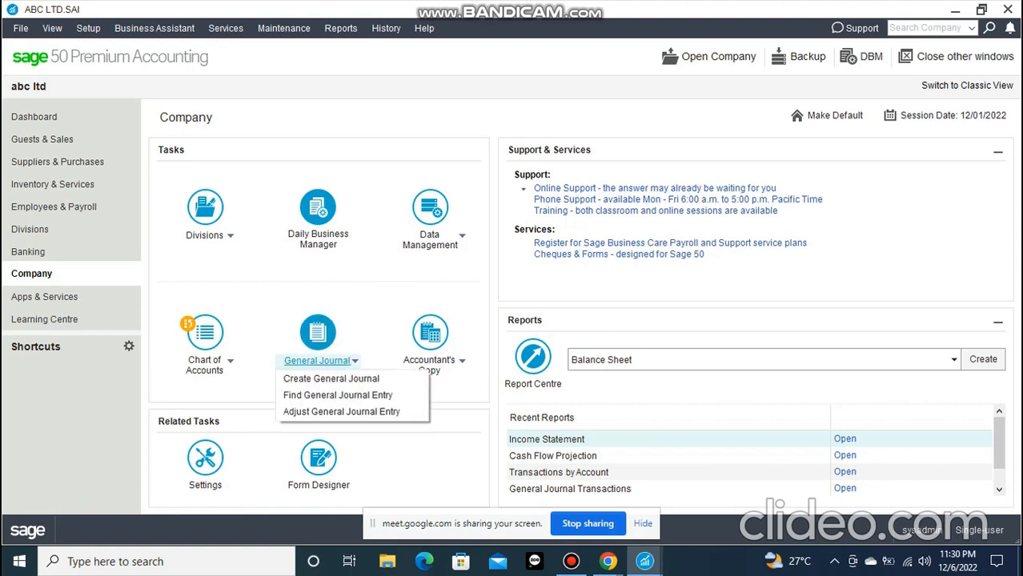
click(332, 378)
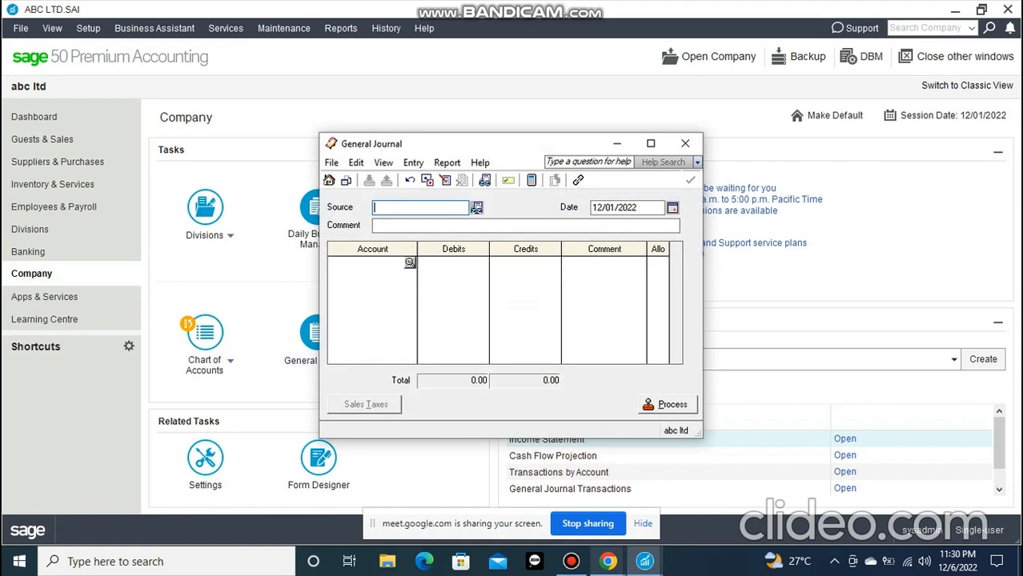
click(571, 561)
click(571, 561)
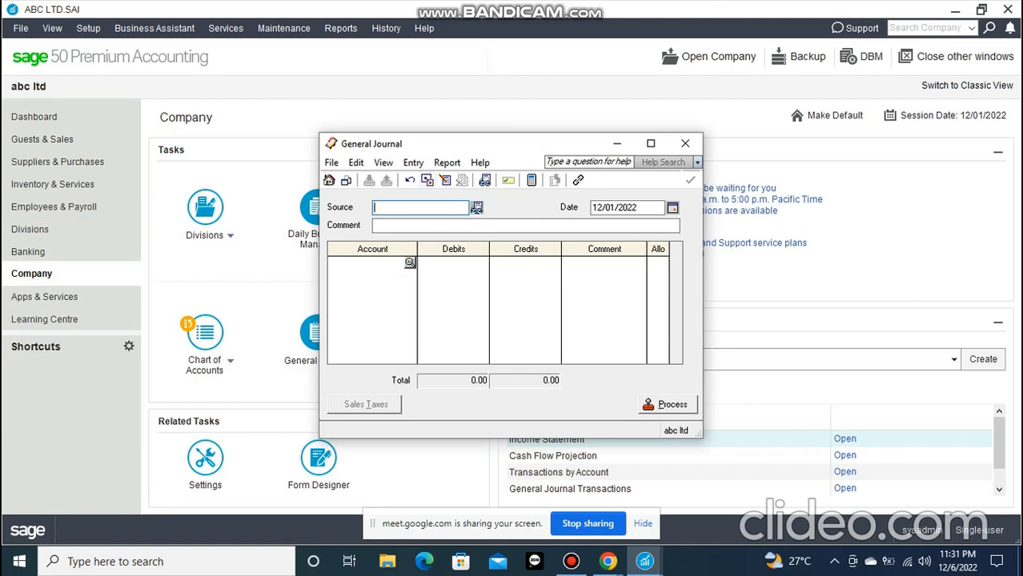
Close the blank general journal entry and view the Guests & Sales page before returning to the Company page
click(685, 143)
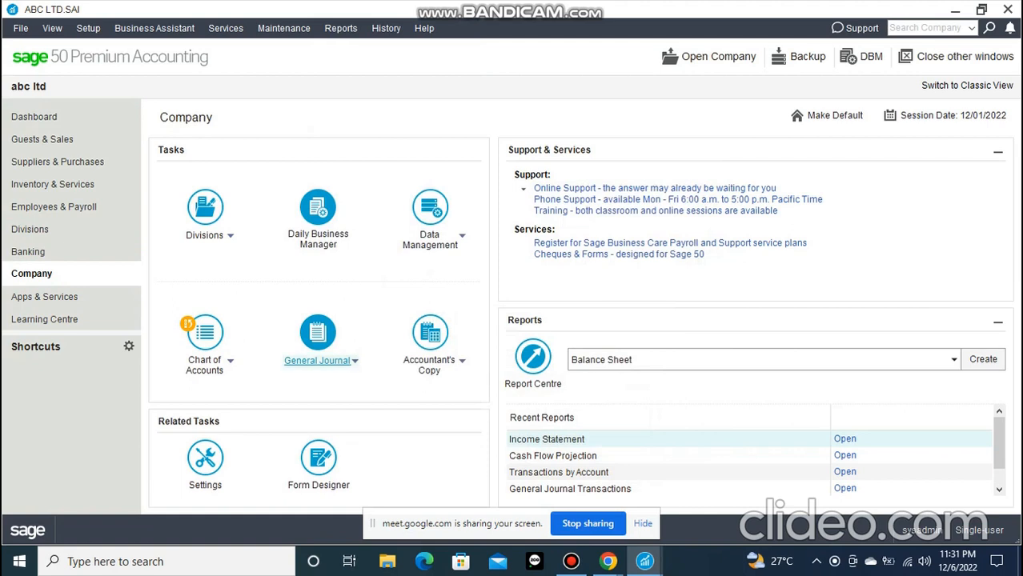
click(42, 140)
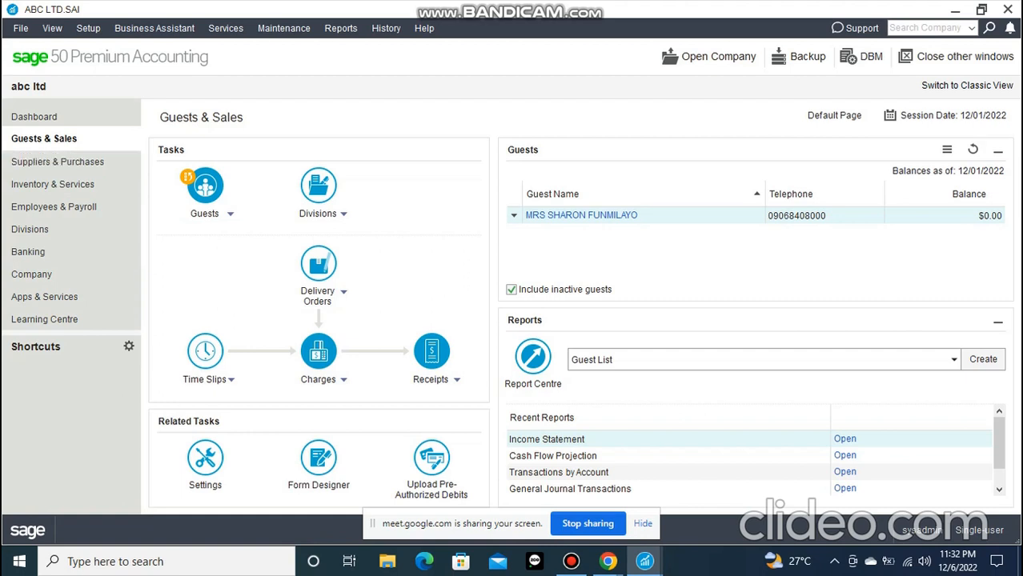
click(32, 275)
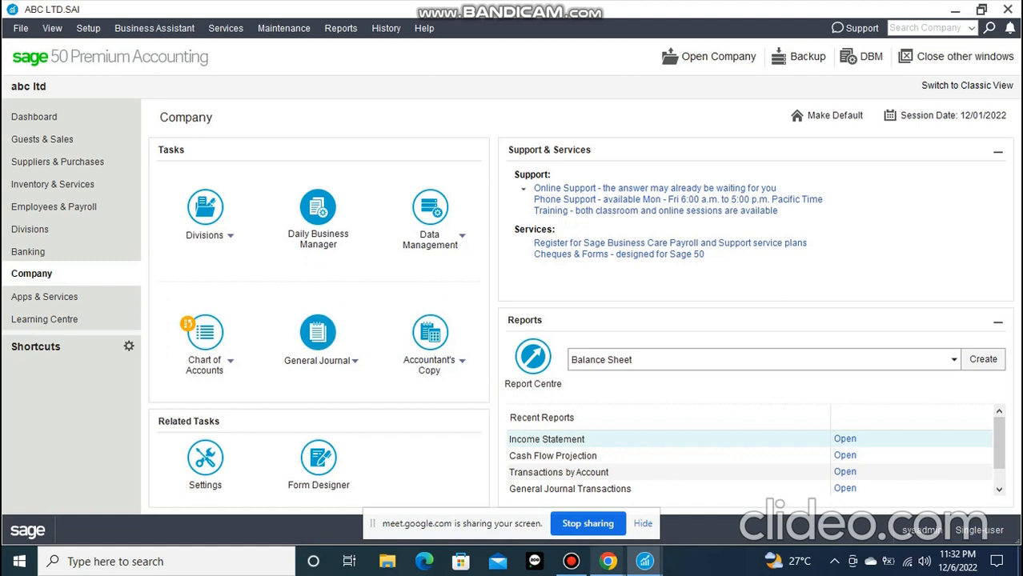
click(571, 561)
click(571, 561)
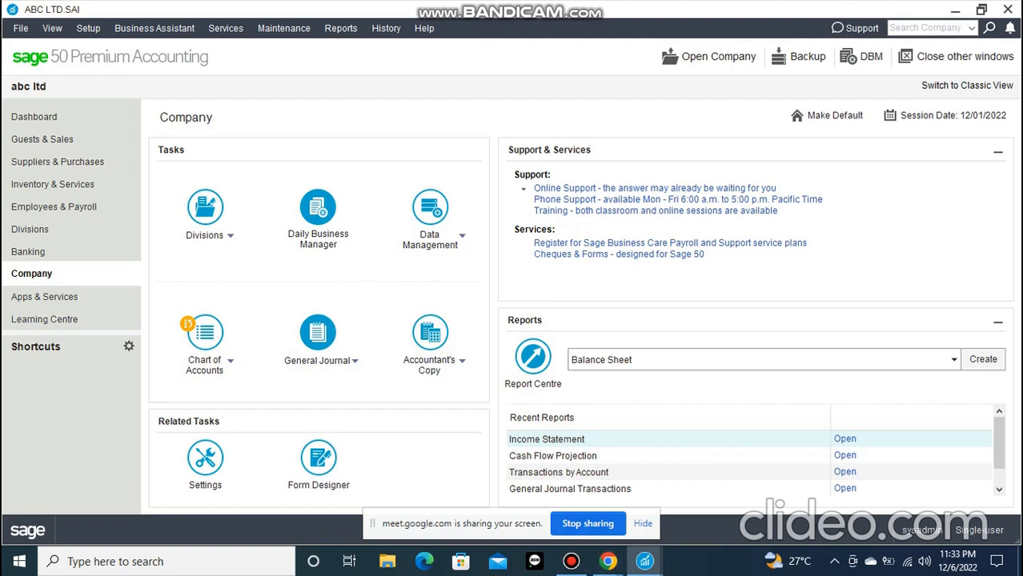
Reopen a blank general journal entry from the Company page's General Journal task
click(318, 360)
click(336, 378)
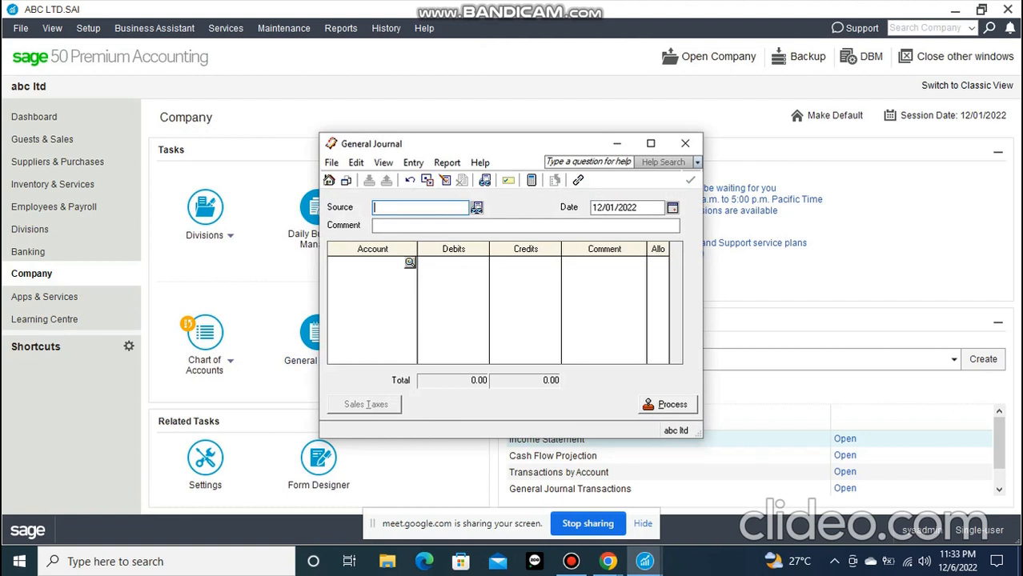
click(570, 562)
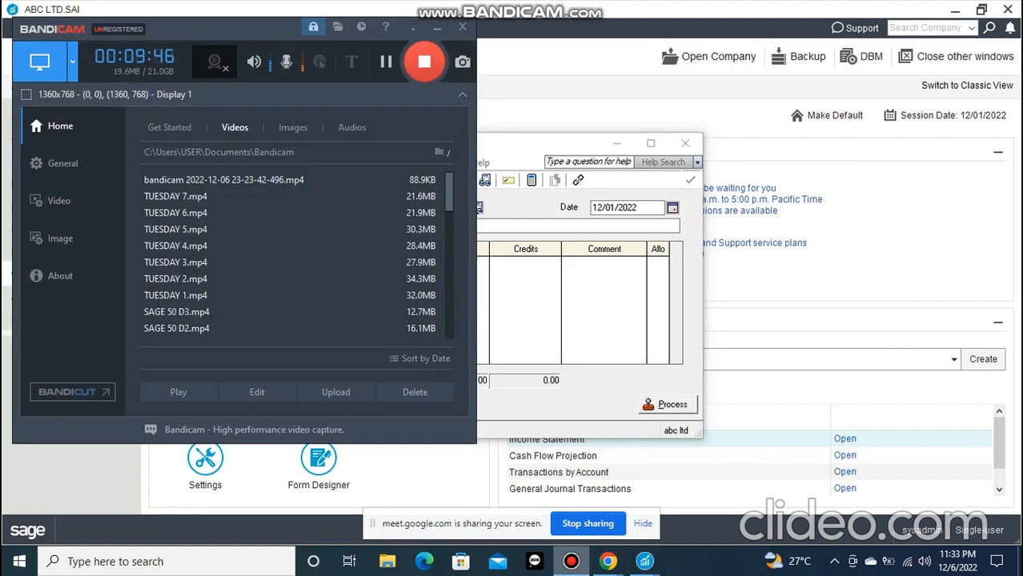